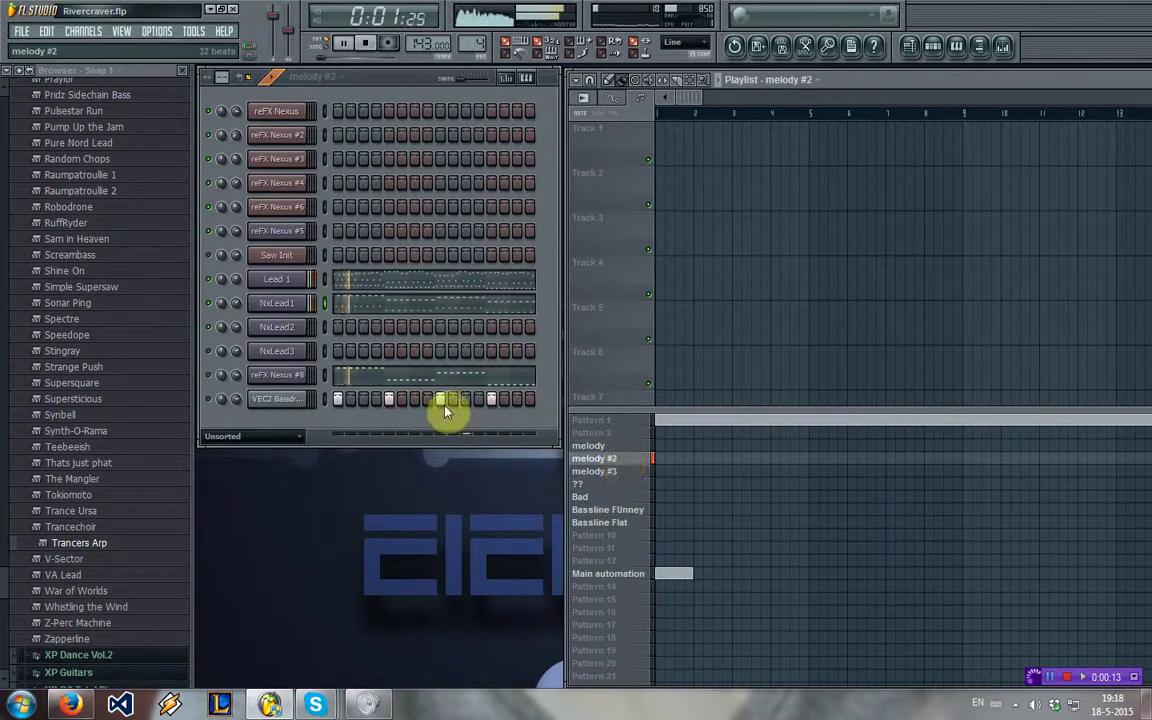
- Clear the NxLead1 notes from the melody #2 pattern and delete the pattern named Bad
click(406, 303)
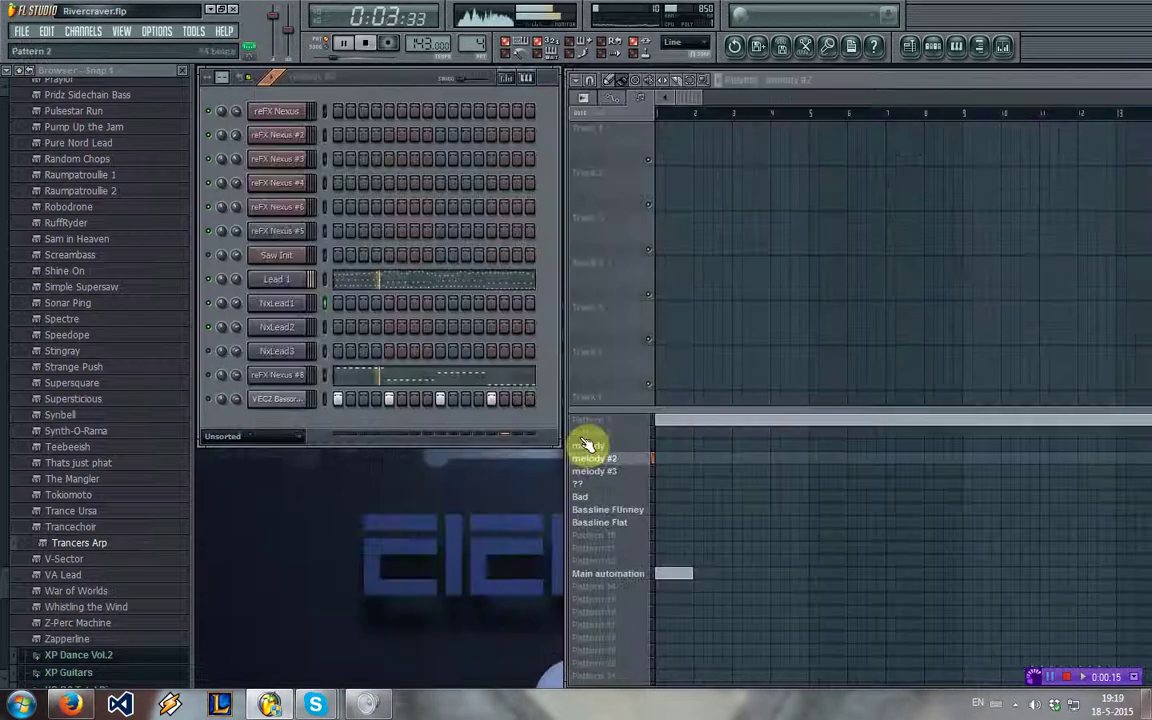
click(625, 482)
click(621, 497)
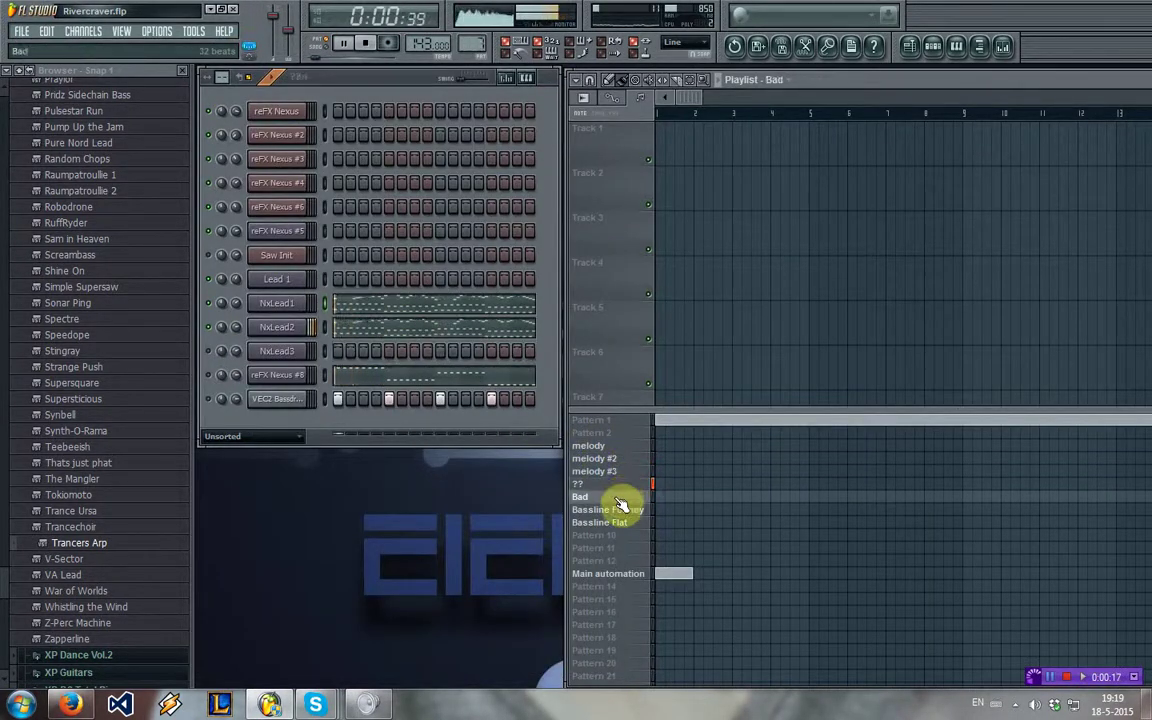
key(space)
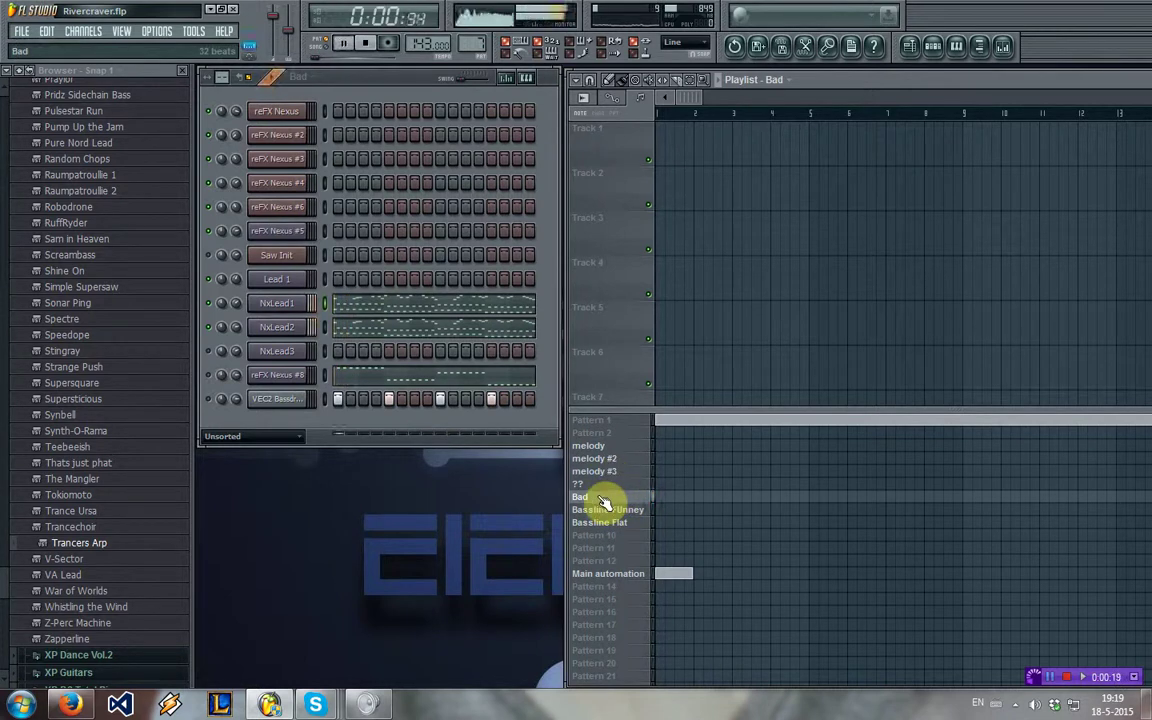
right_click(603, 499)
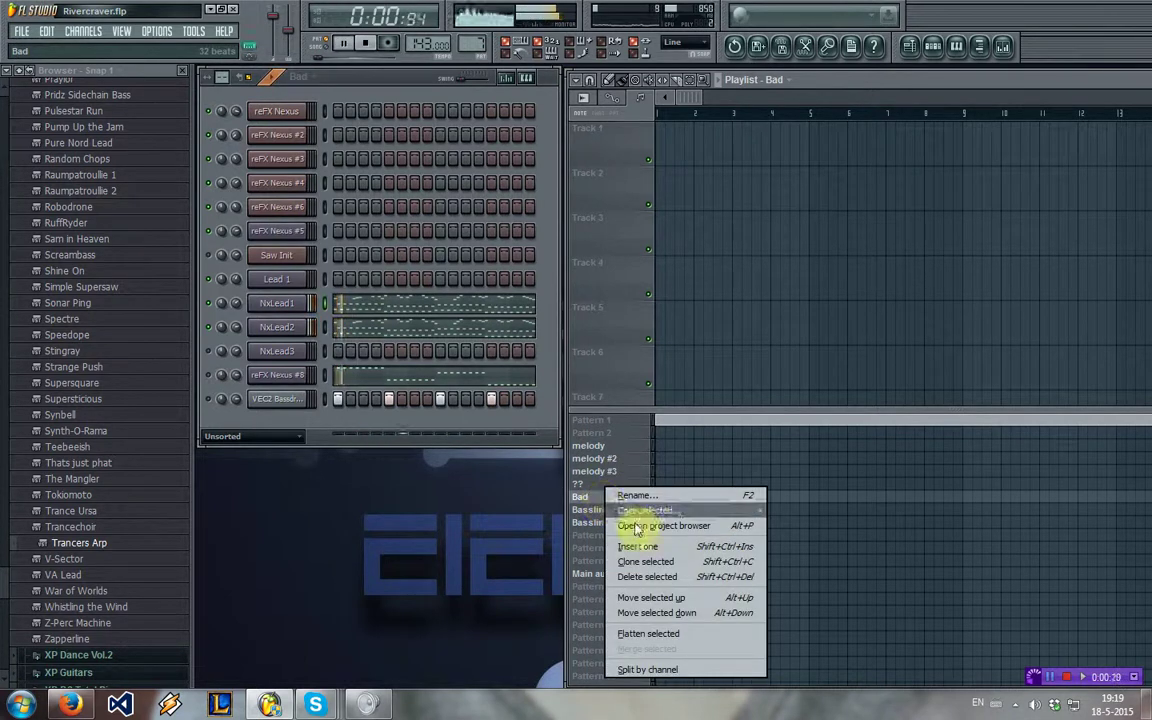
click(649, 578)
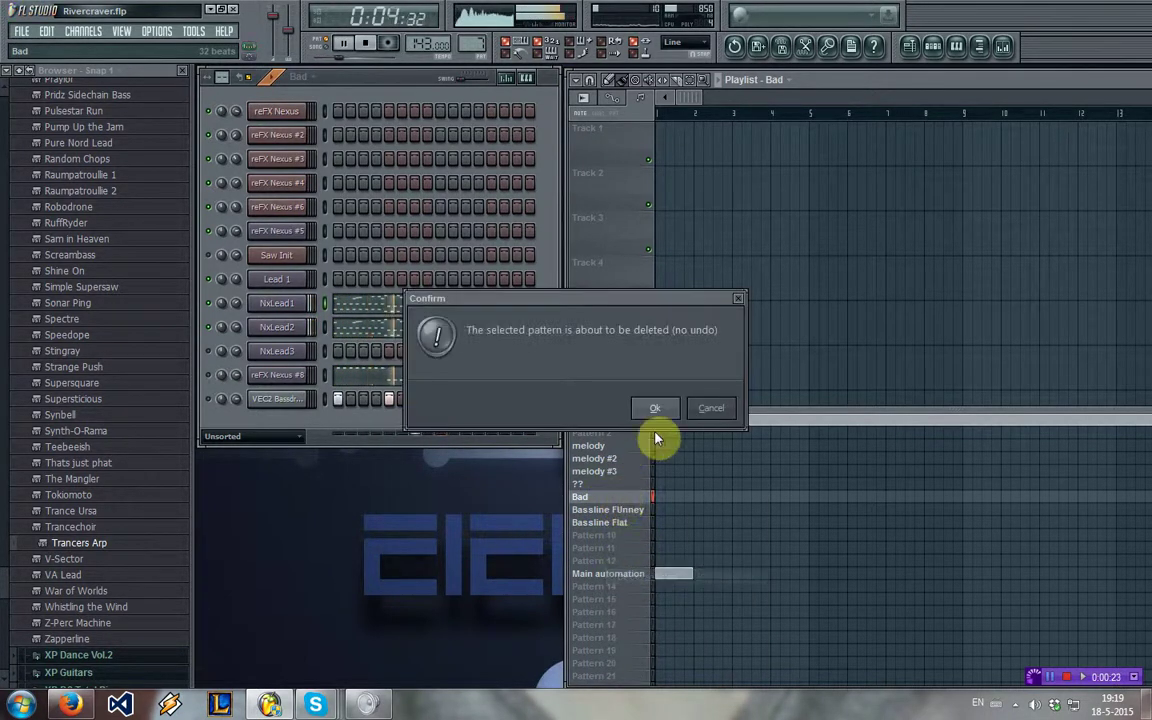
click(663, 408)
- Rename the melody pattern to Main Arp
click(622, 447)
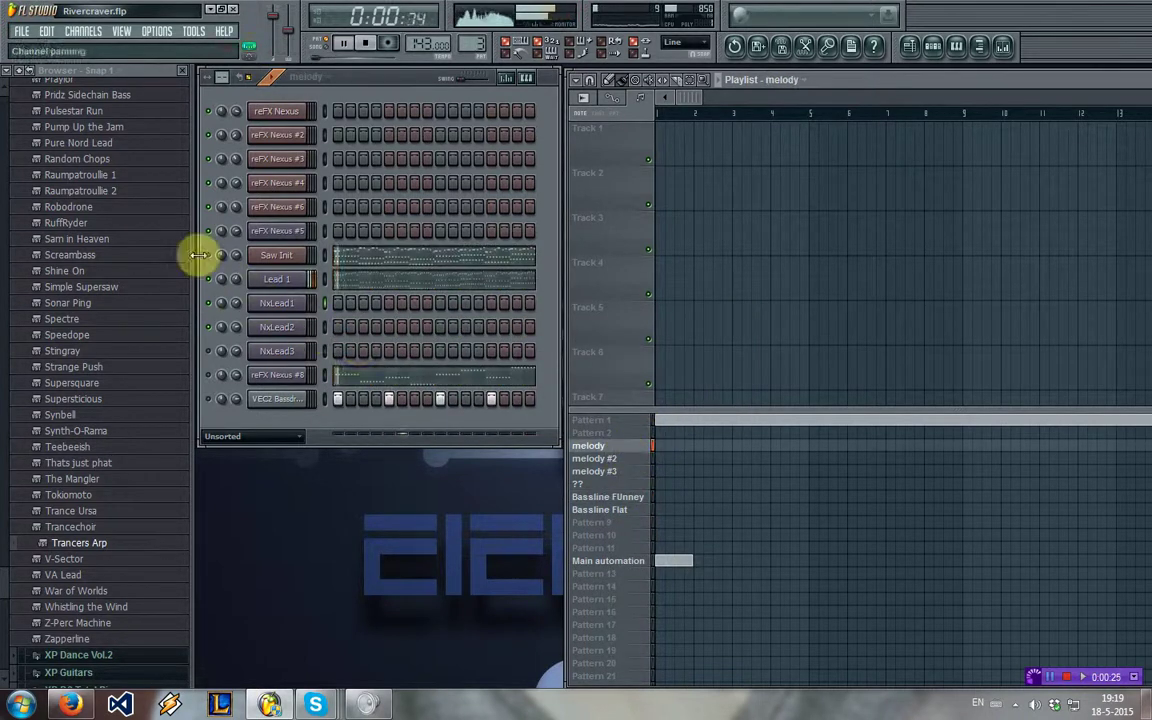
right_click(605, 446)
click(622, 457)
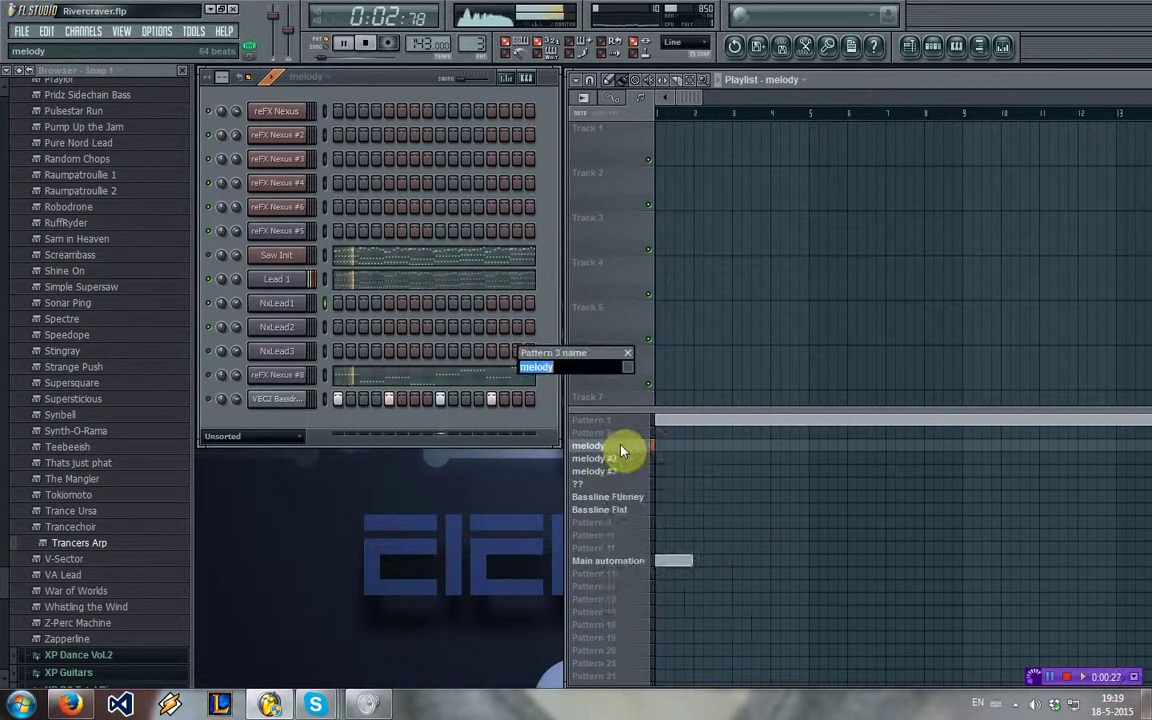
text(Mai)
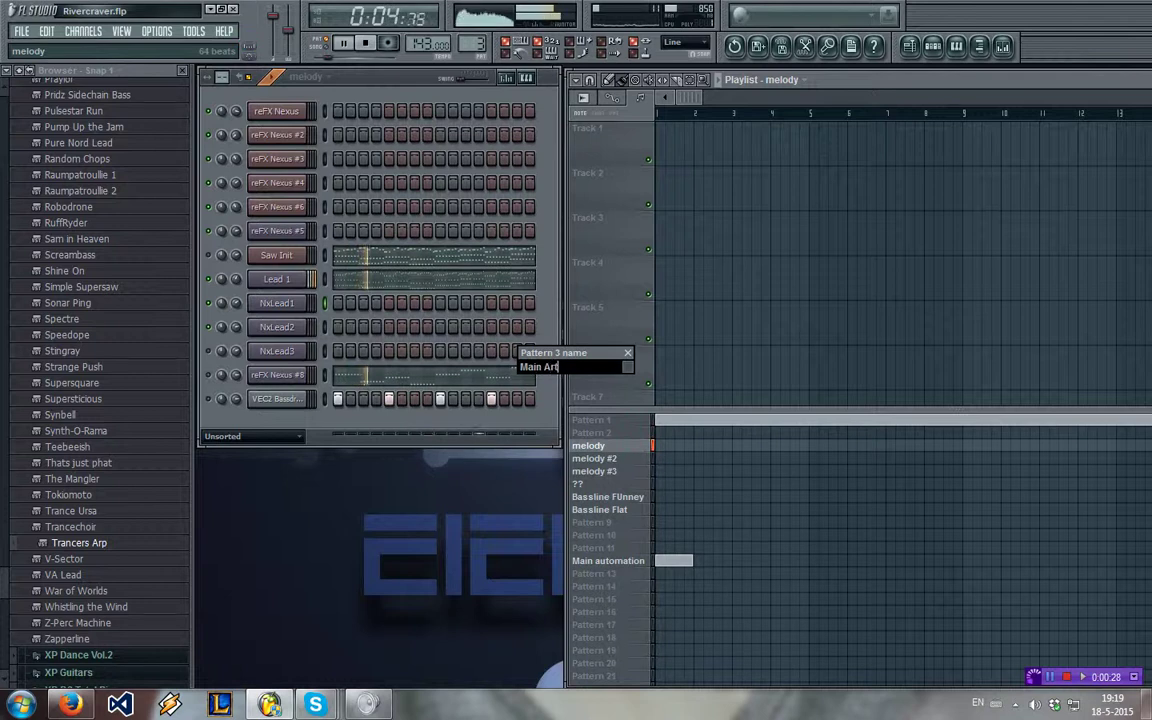
text(n Arp)
key(Return)
key(space)
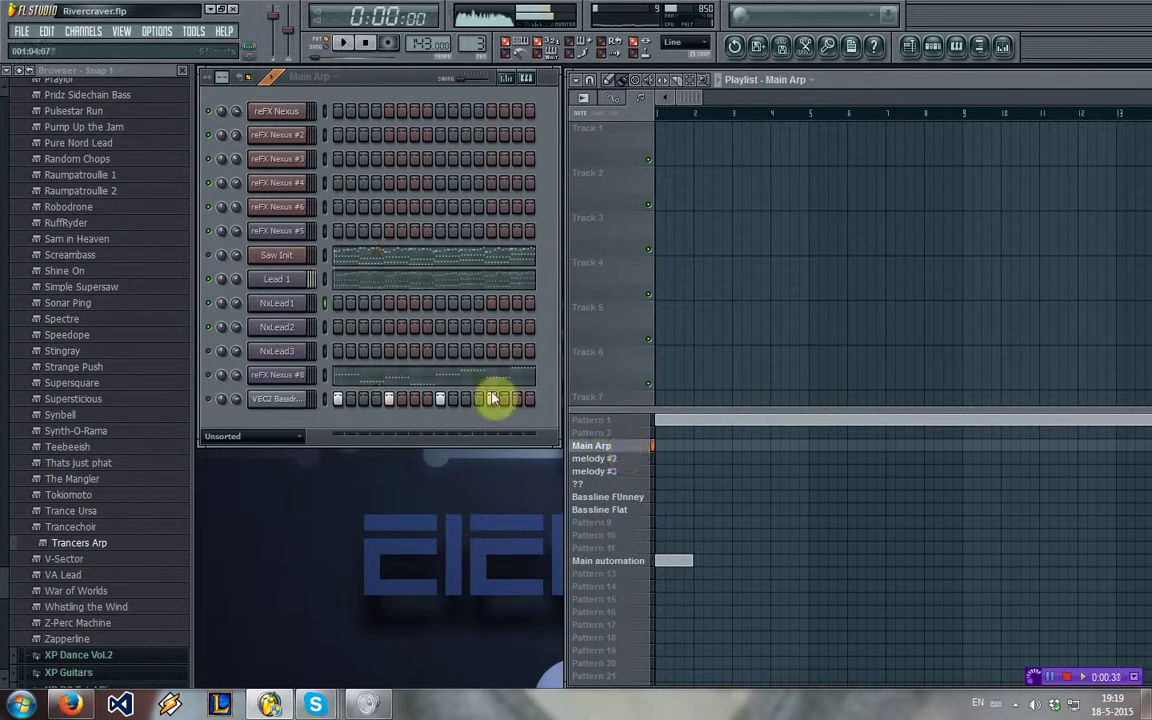
- Cut all reFX Nexus #8 notes out of the Main Arp pattern and clear its VEC2 kick steps
key(space)
click(483, 374)
key(ctrl+a)
key(ctrl+x)
click(1137, 71)
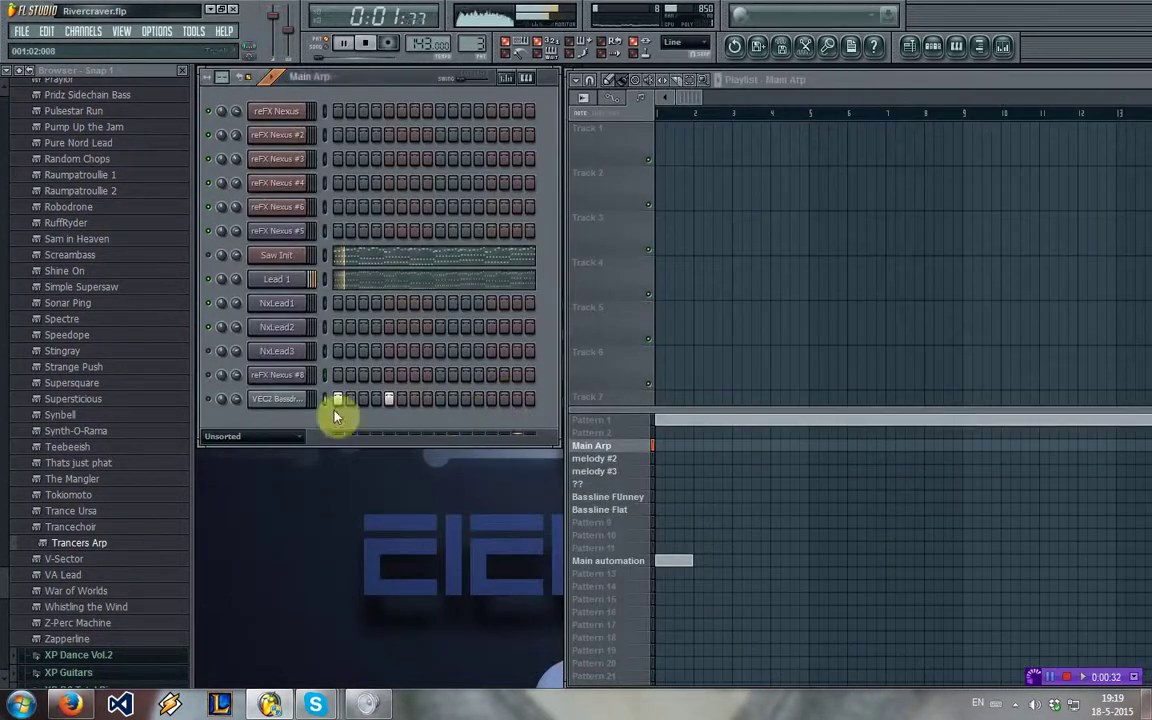
- Name the empty Pattern 9 Kick & Bass
right_click(630, 522)
click(665, 497)
text(Kick & Bass)
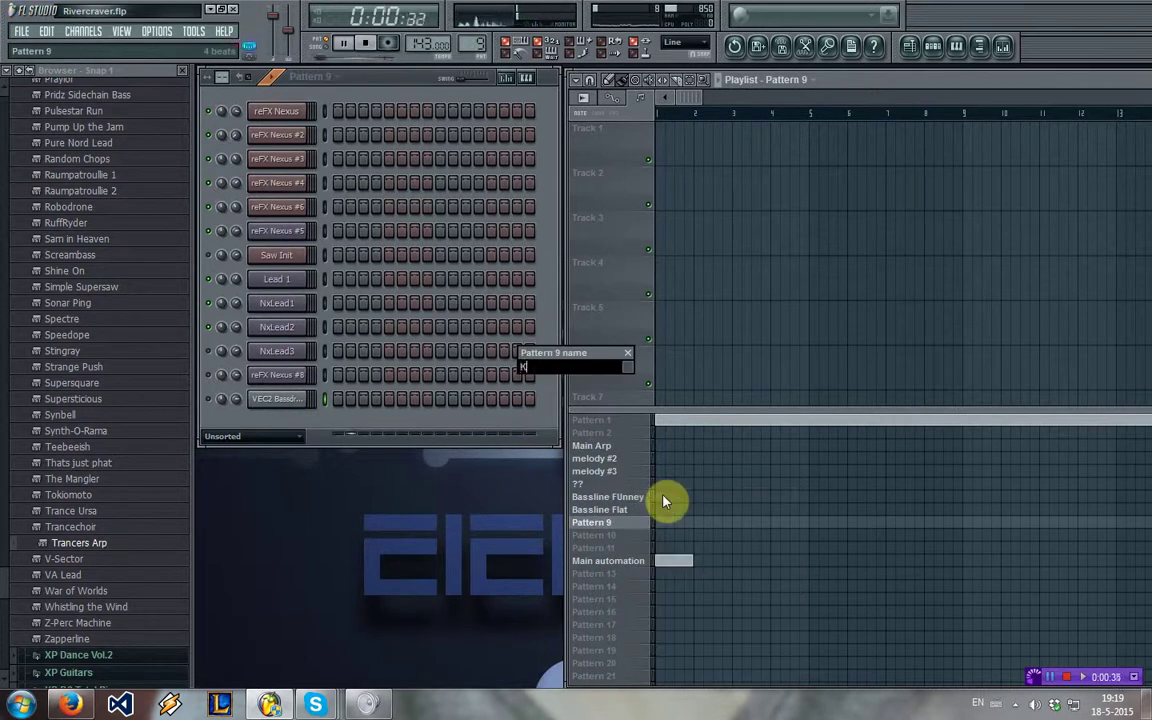
key(Return)
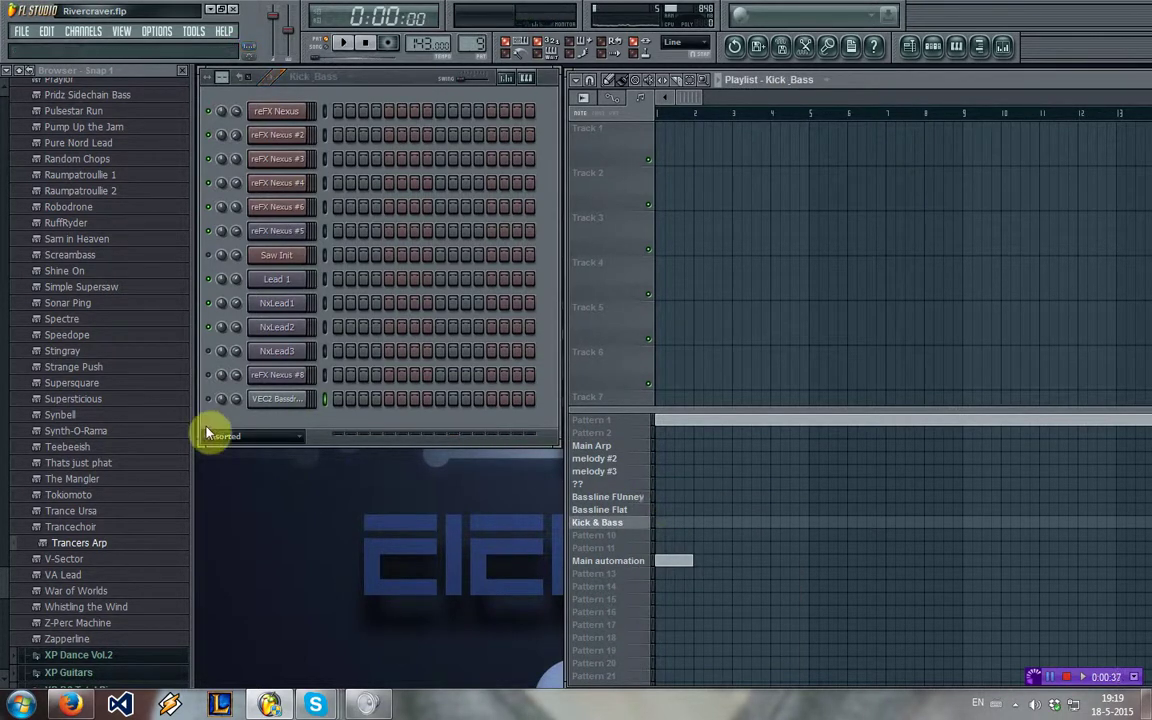
- Paste the cut notes into reFX Nexus #8 in Kick & Bass and fill the VEC2 kick channel every 4 steps
right_click(310, 375)
click(345, 384)
click(1137, 75)
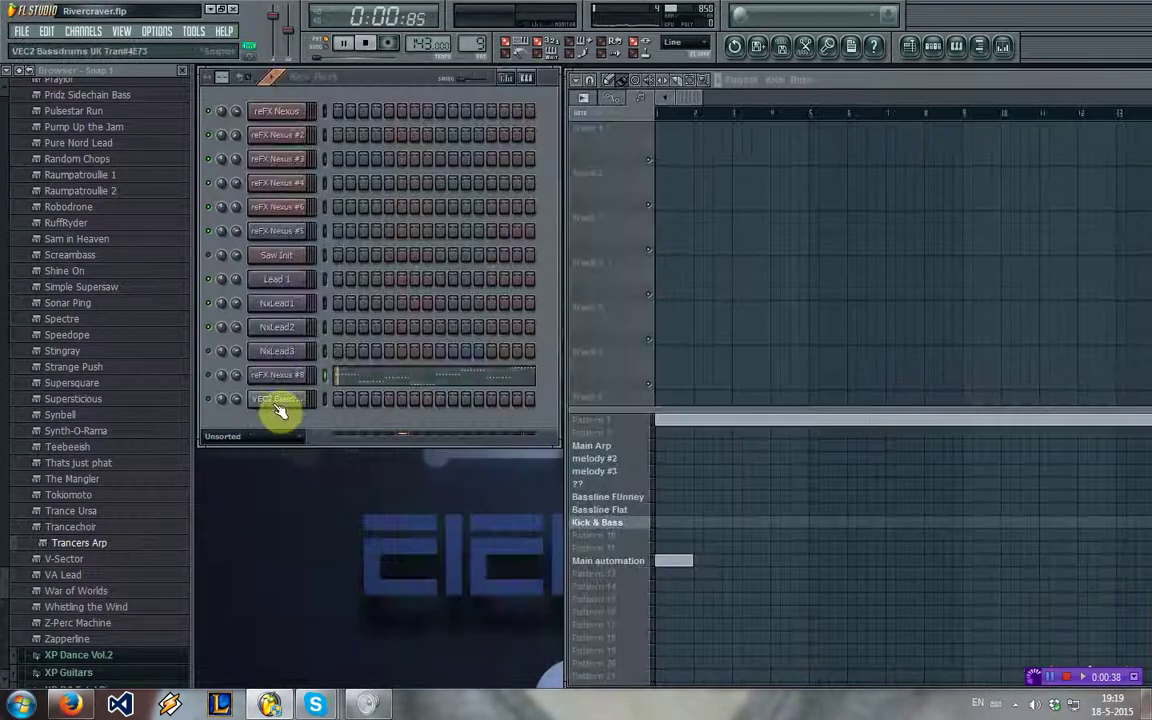
right_click(278, 400)
click(325, 503)
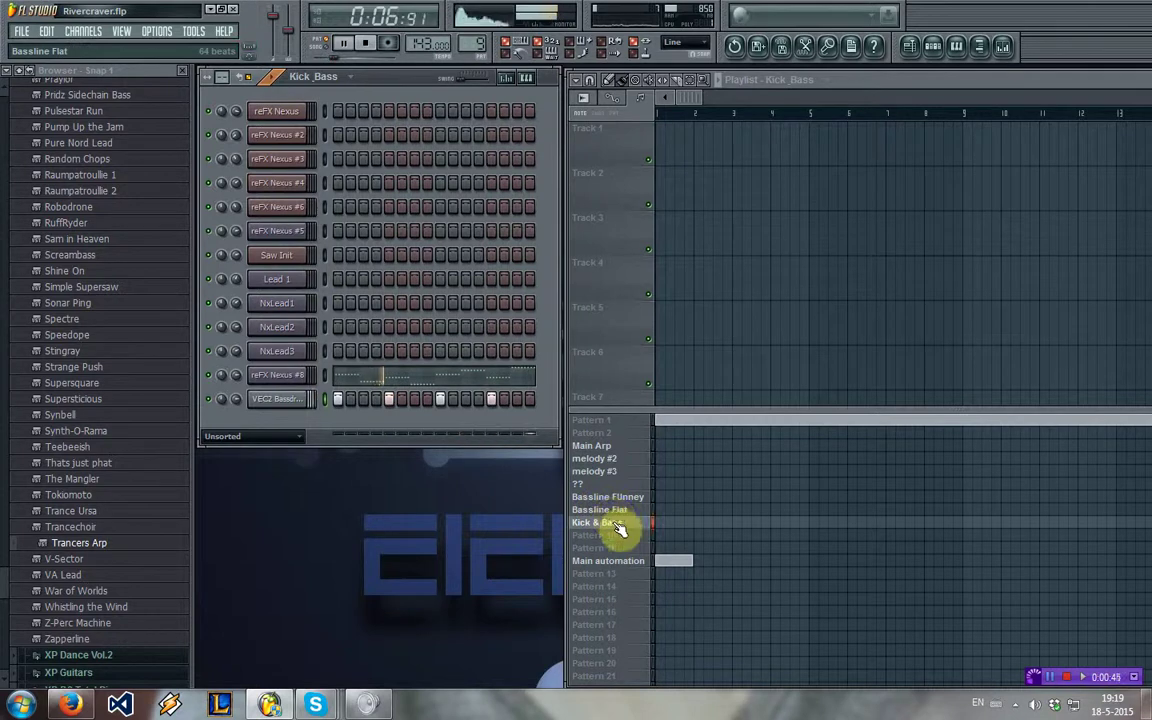
- Cut all the Saw Init notes out of the Main Arp pattern
click(634, 447)
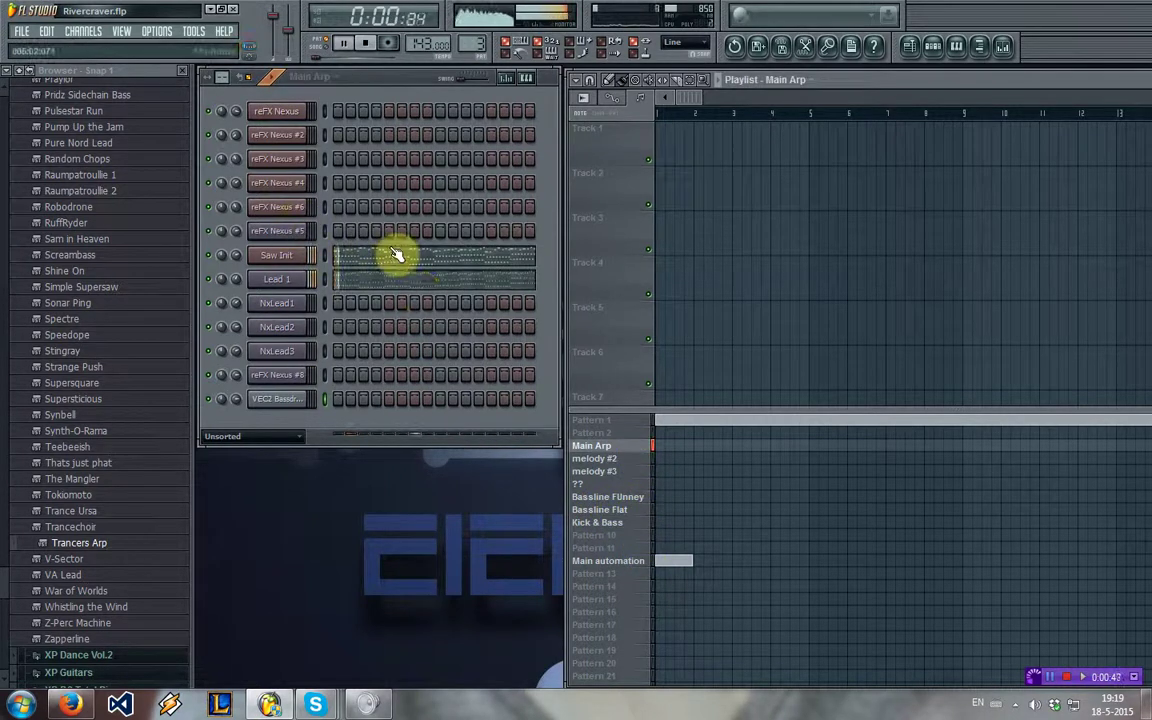
click(397, 255)
key(ctrl+a)
key(Delete)
key(F7)
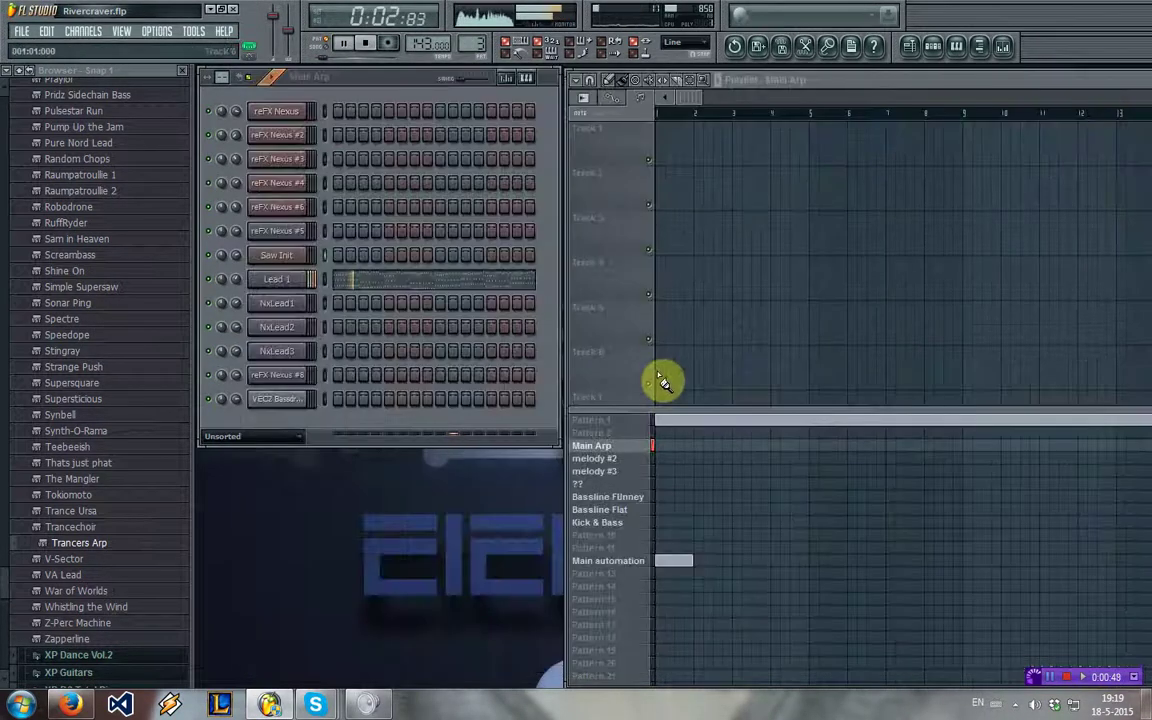
- Clone the Main Arp pattern and rename the copy Dutch Lead
right_click(620, 452)
click(647, 462)
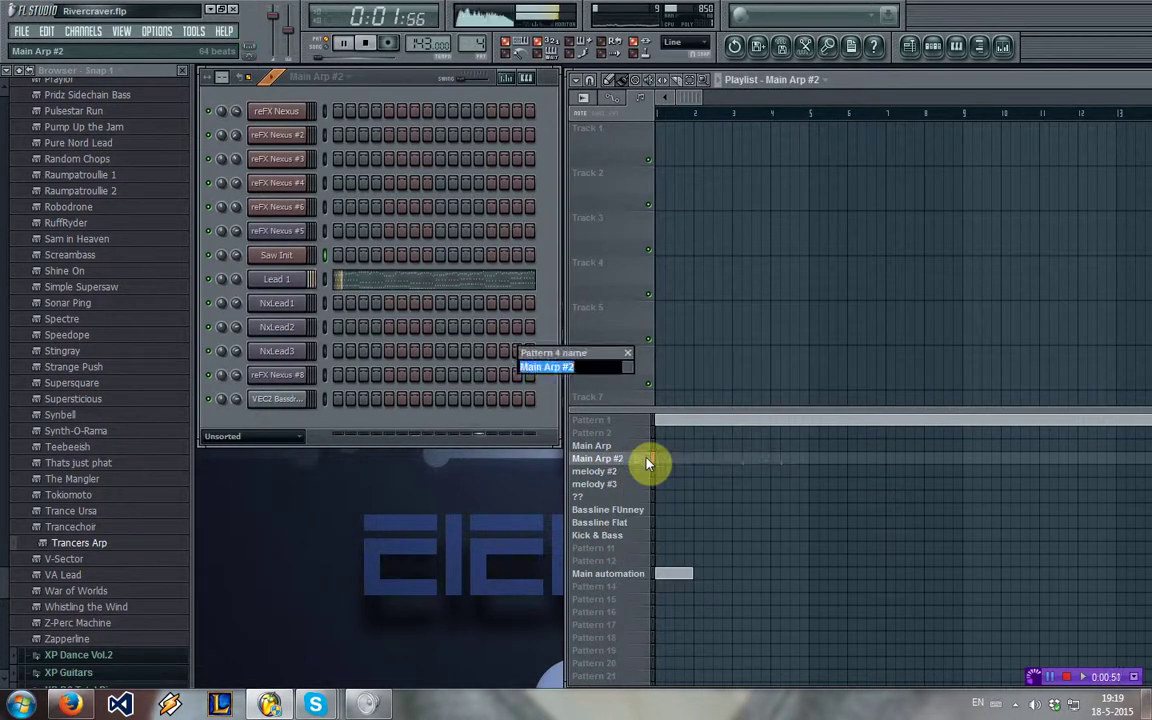
text(L)
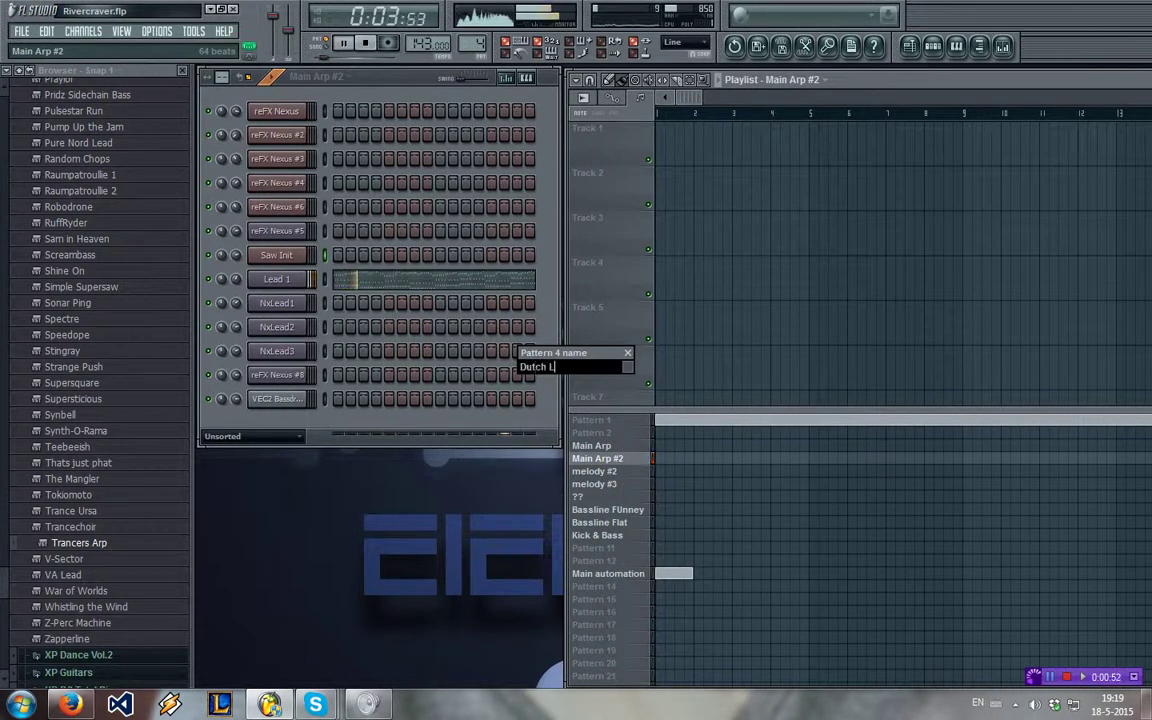
text(ead)
key(Return)
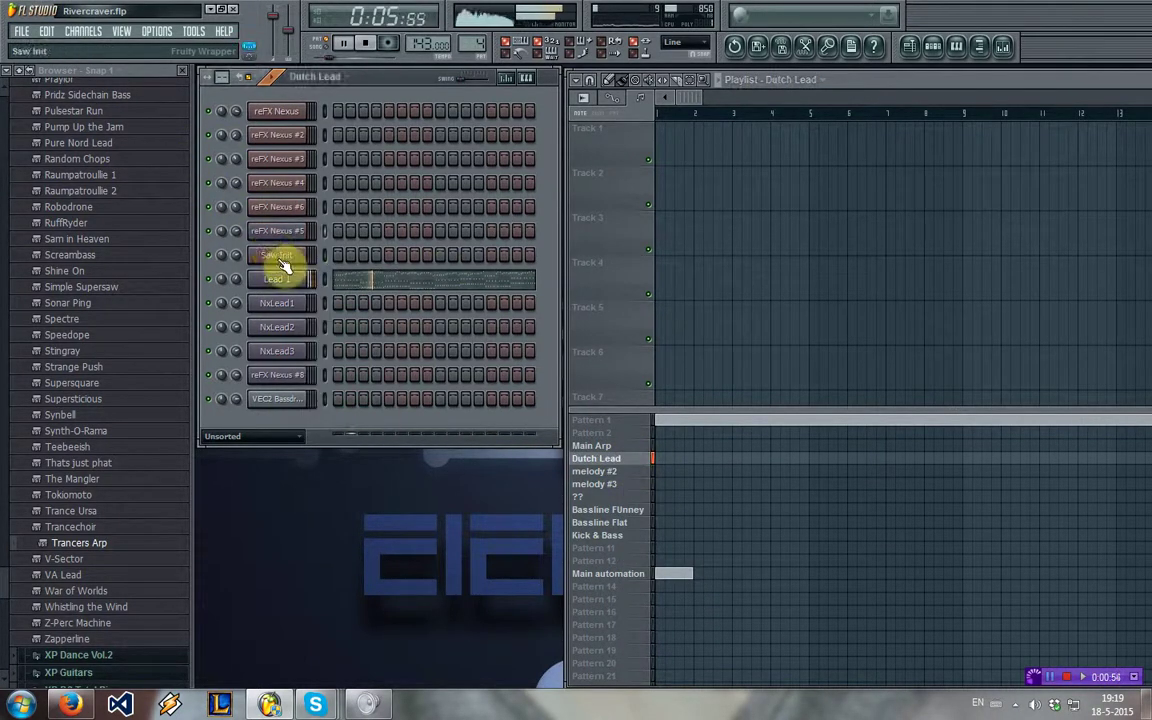
- Paste the cut notes into the Saw Init channel of the Dutch Lead pattern and clear its Lead 1 notes
right_click(308, 250)
click(336, 264)
click(1143, 80)
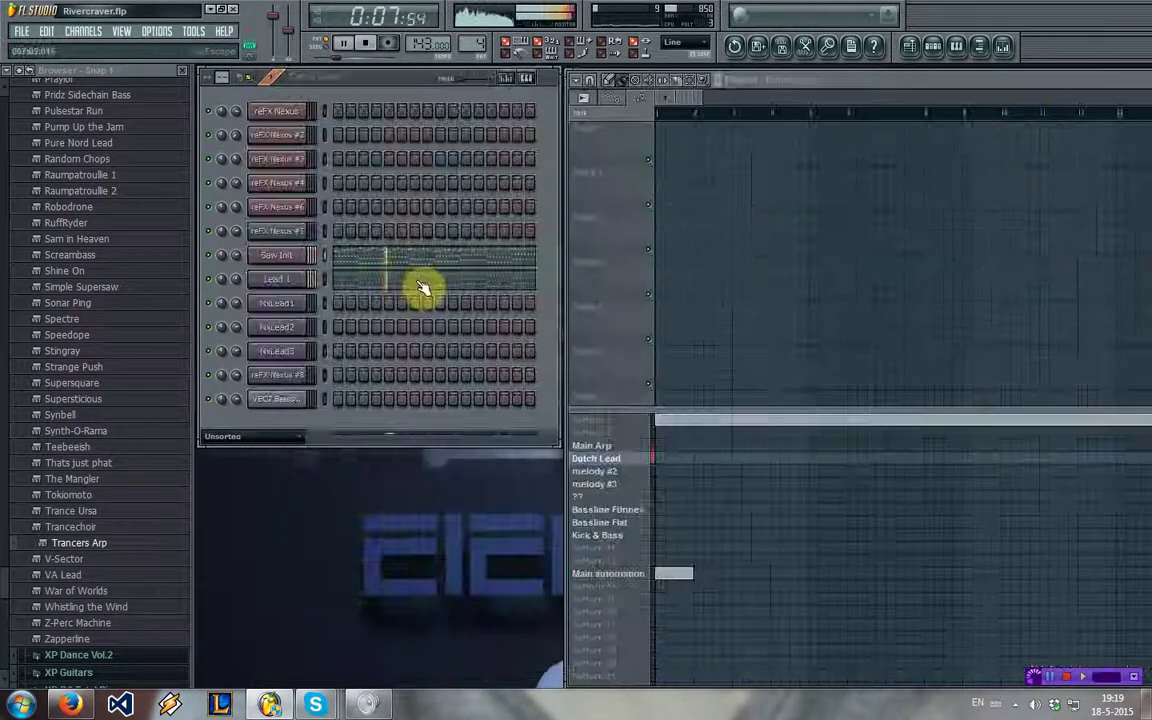
click(424, 288)
click(1143, 80)
- Check the Saw Init channel's Nexus preset, then rename the channel Dutch Lead
click(295, 256)
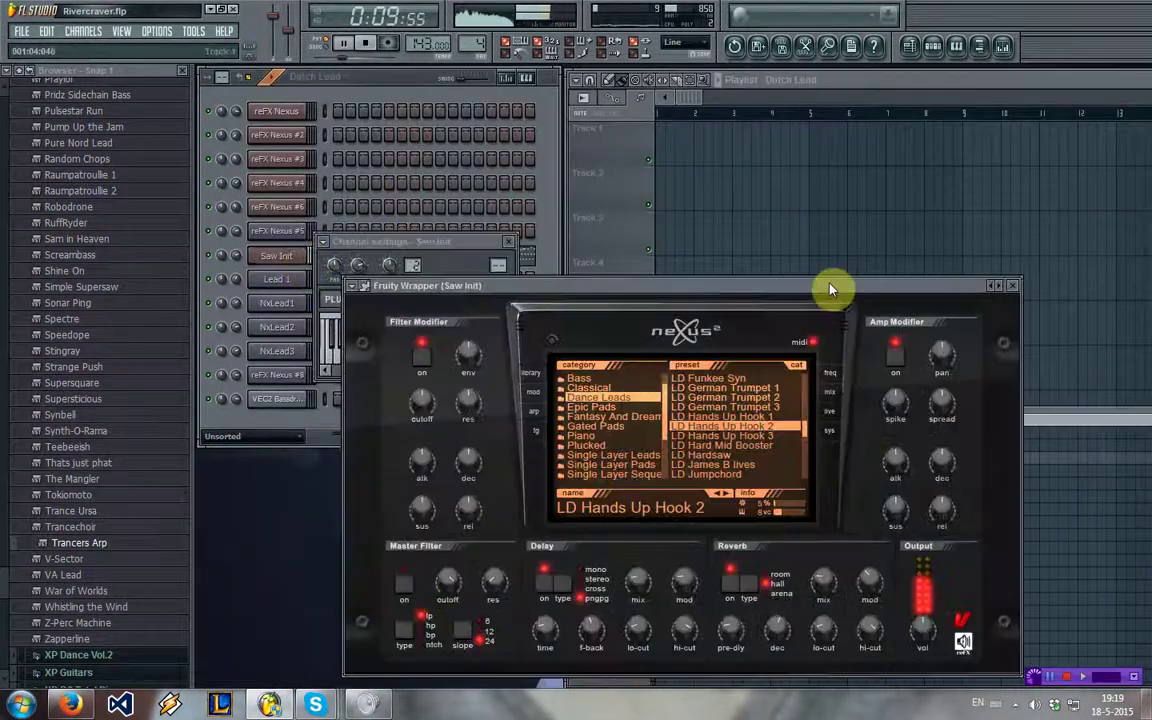
click(508, 242)
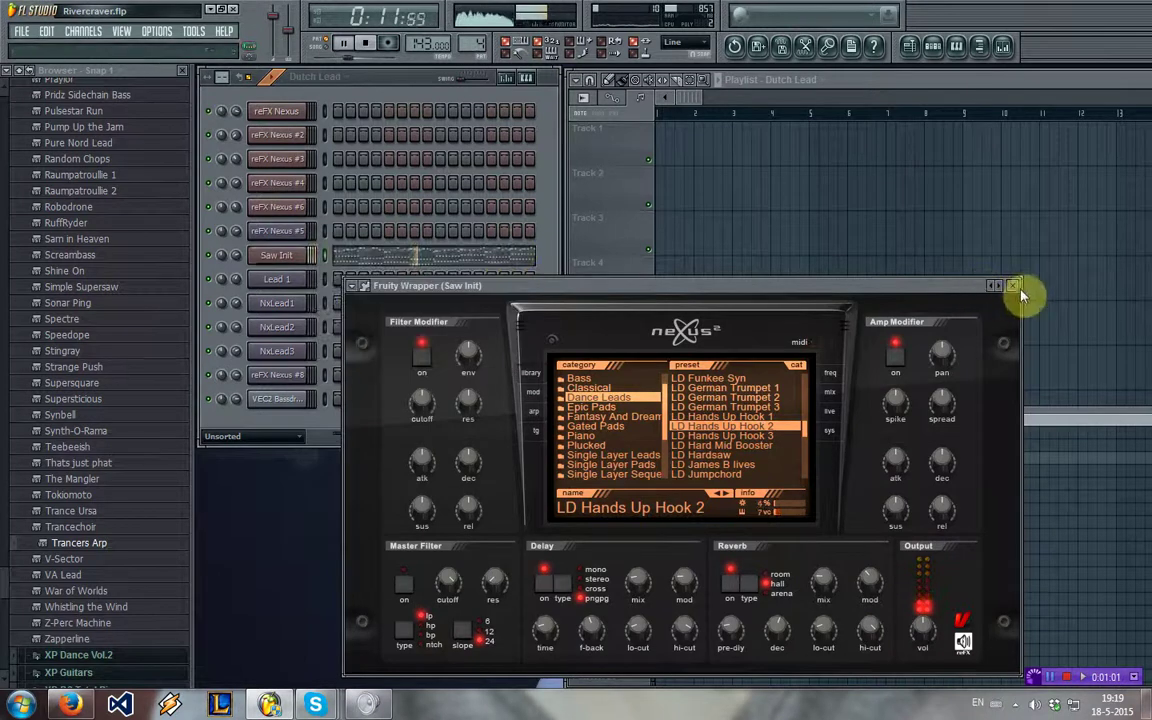
click(1012, 285)
right_click(310, 252)
click(330, 427)
text(Du)
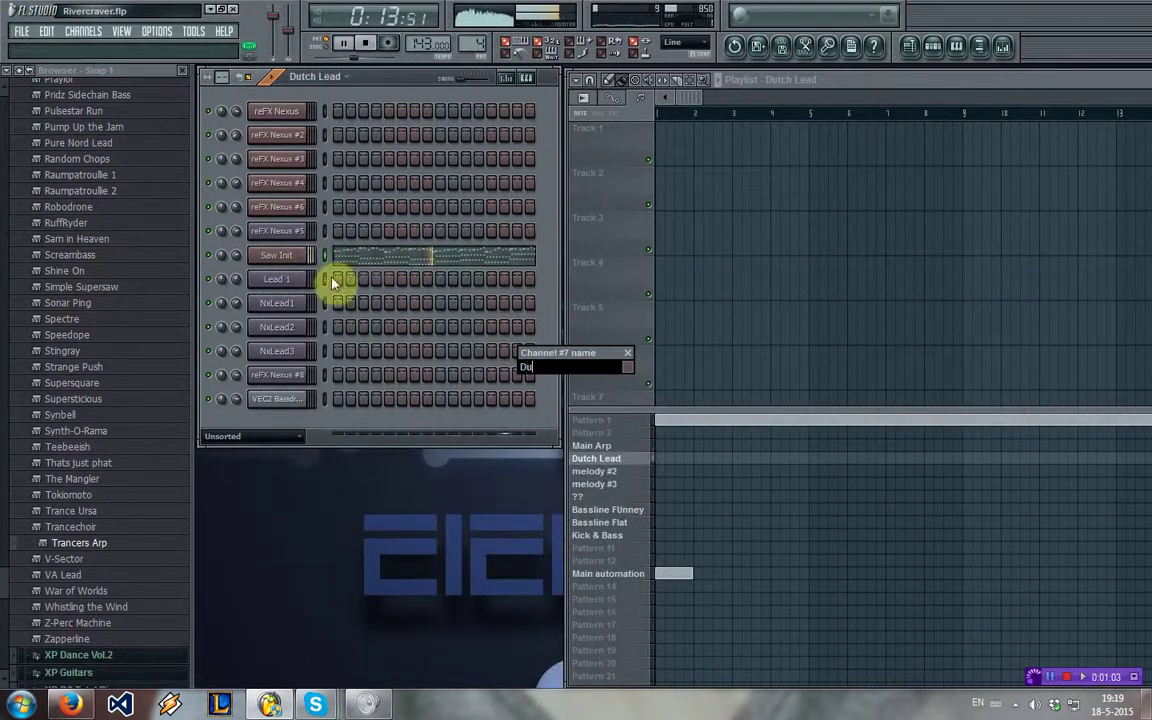
text(tch Lead)
key(Return)
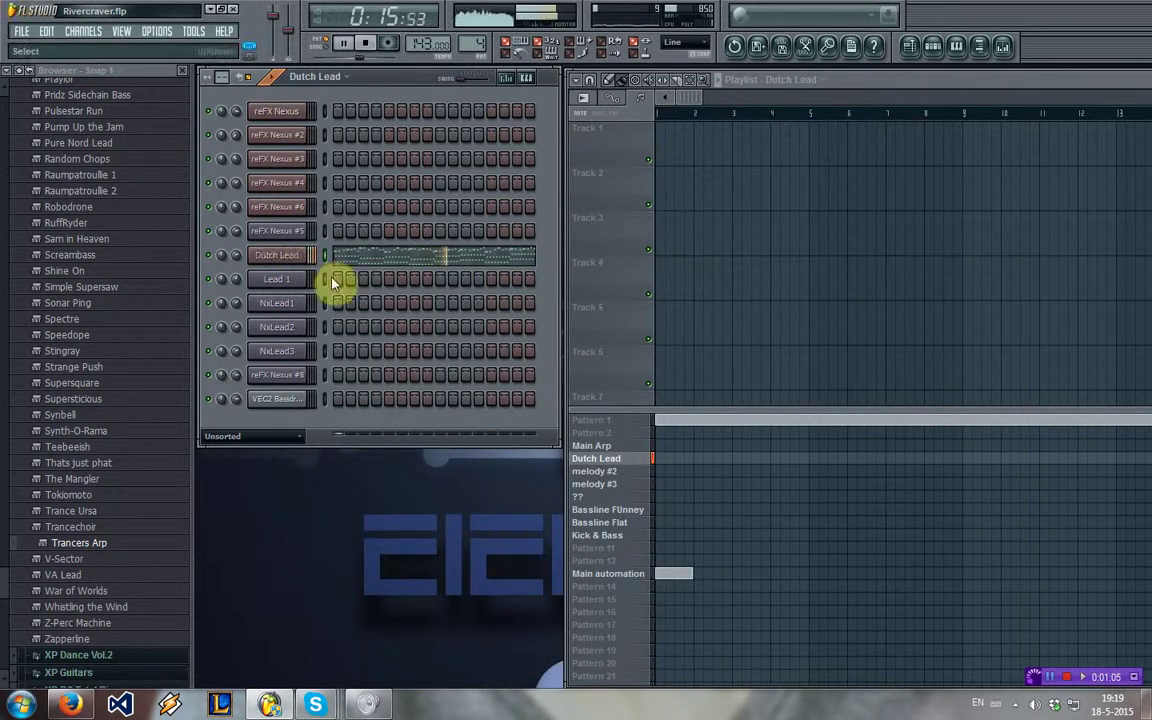
- Switch to Pattern 1 and rename its first channel, reFX Nexus, to Soft Piano
click(615, 420)
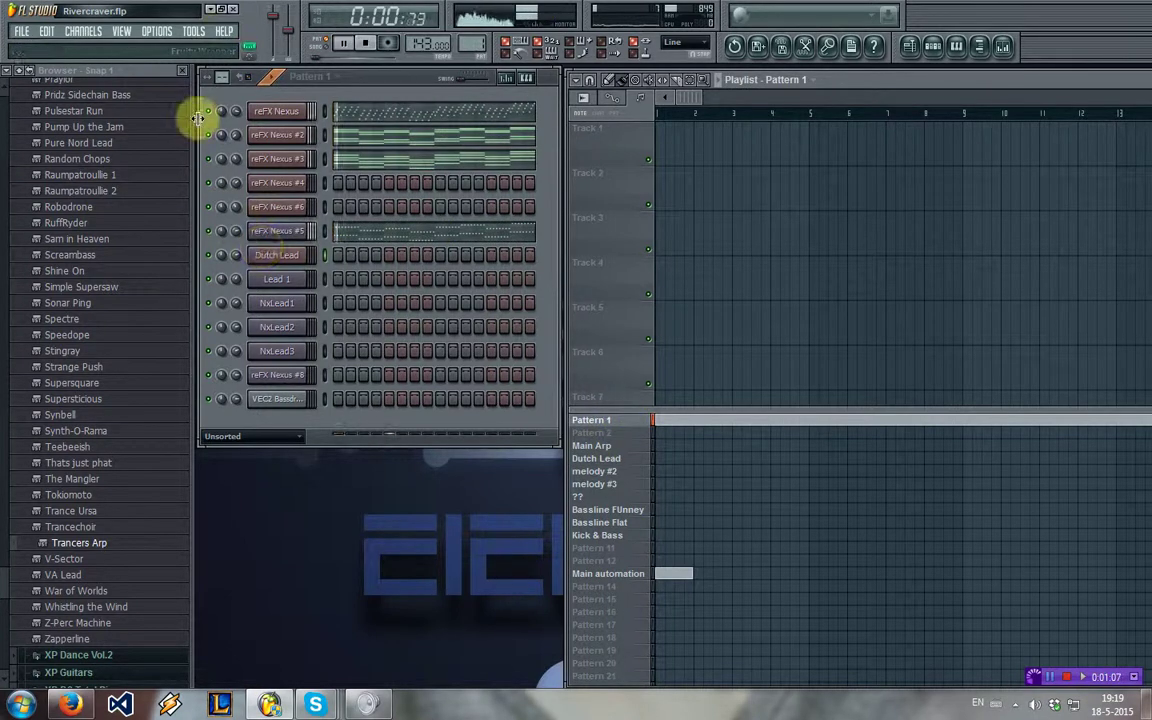
right_click(290, 115)
click(329, 134)
text(Soft)
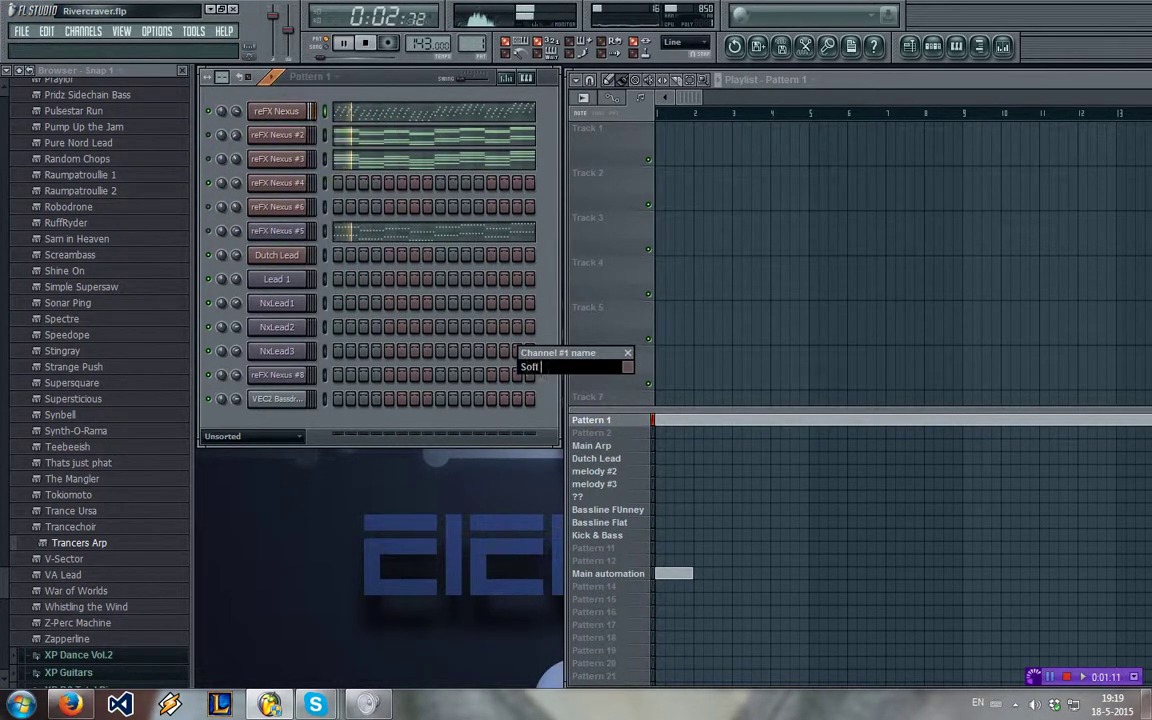
text( Piano)
key(Return)
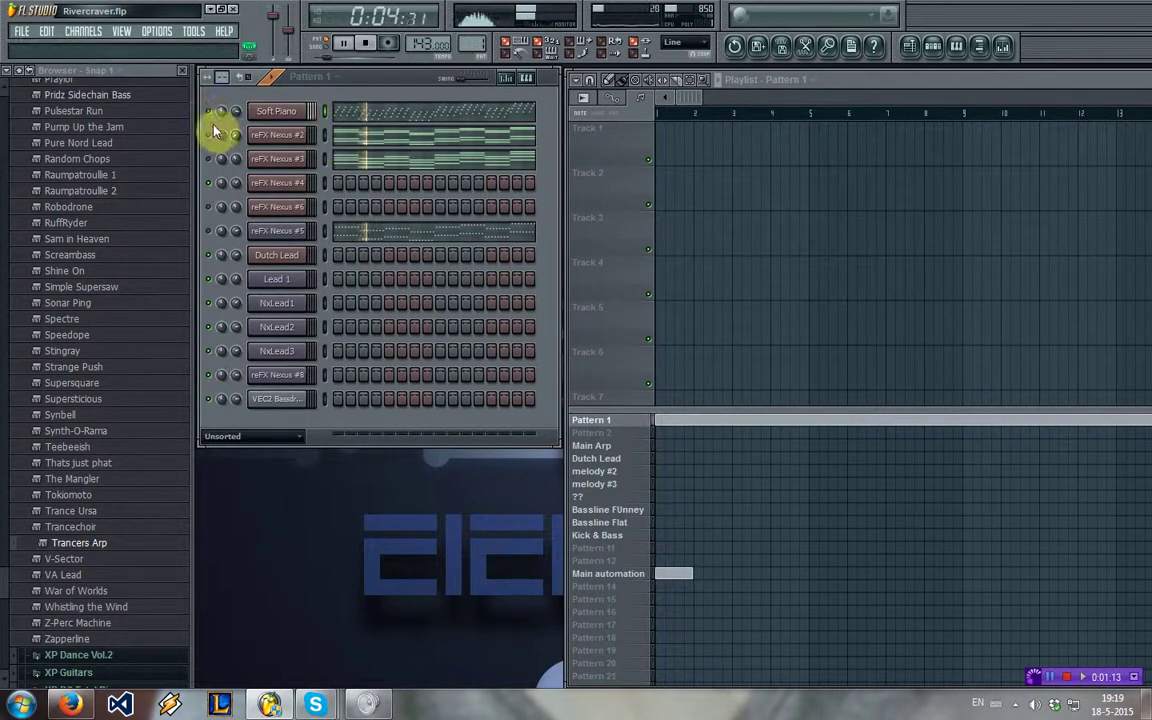
- Listen to the reFX Nexus #2 channel in Pattern 1 and rename it Fantasy Pads
key(space)
key(space)
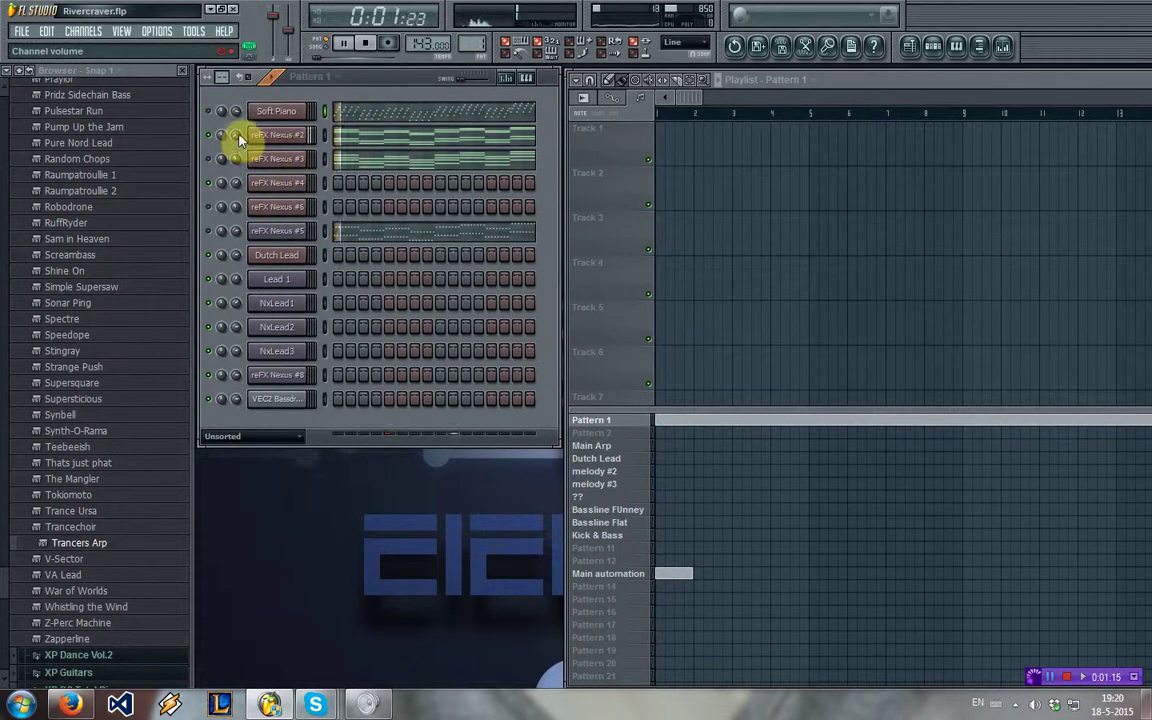
mouse_move(687, 101)
mouse_down()
mouse_move(882, 99)
mouse_move(670, 99)
mouse_up()
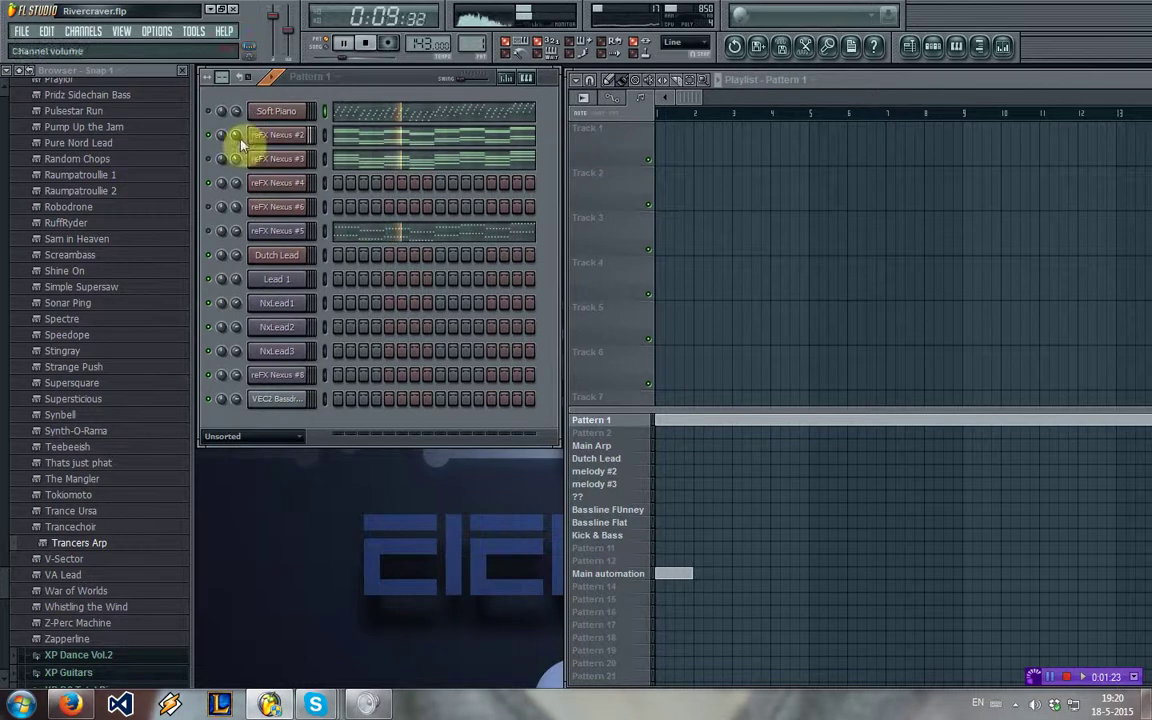
right_click(298, 134)
click(333, 162)
text(Fantasy)
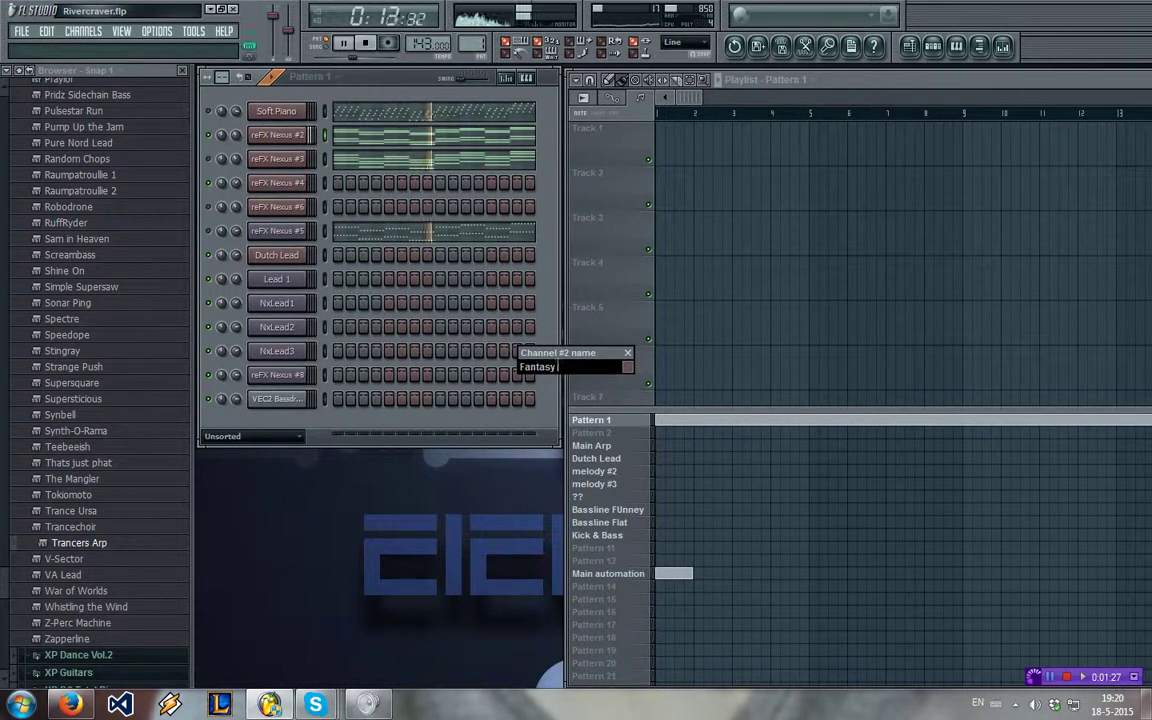
text( Pads)
key(Return)
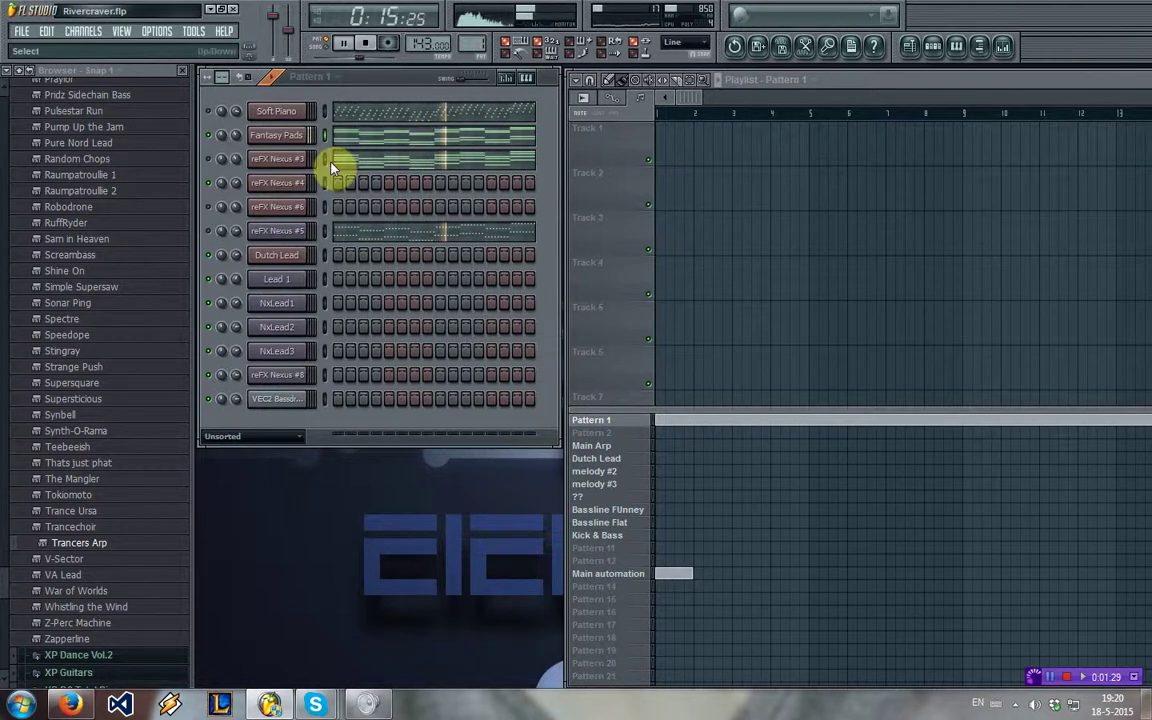
- Rename the reFX Nexus #3 channel High Pads and restart playback of Pattern 1
right_click(276, 163)
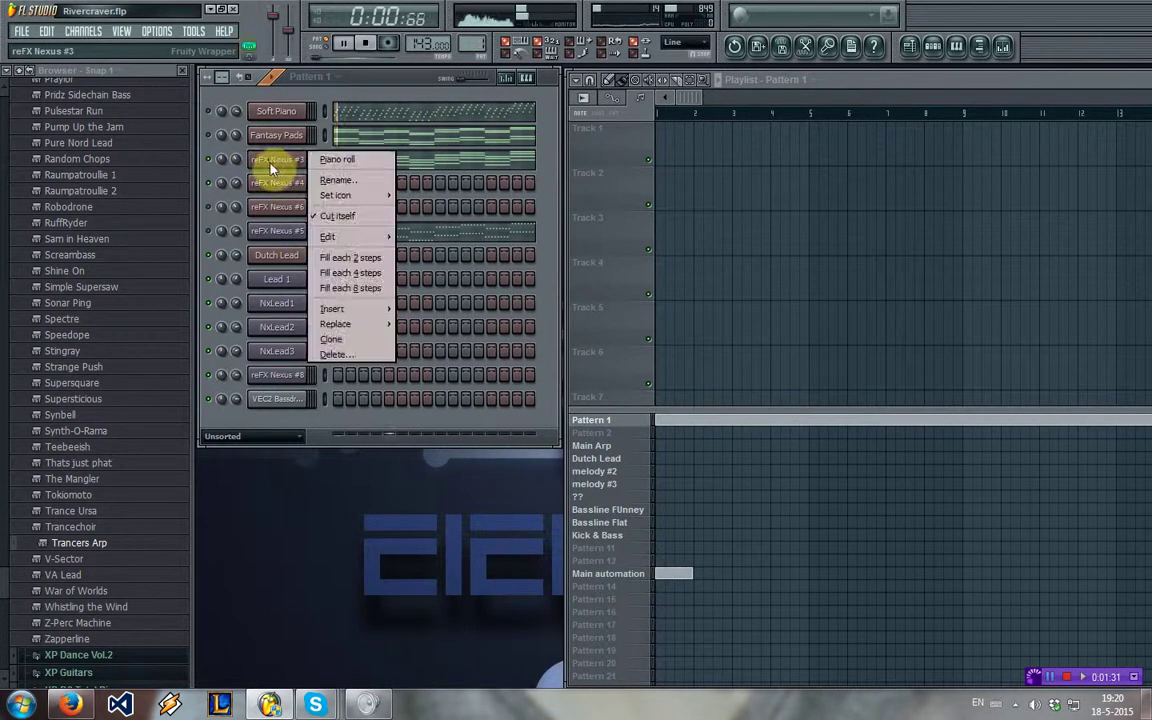
click(333, 162)
text(High P)
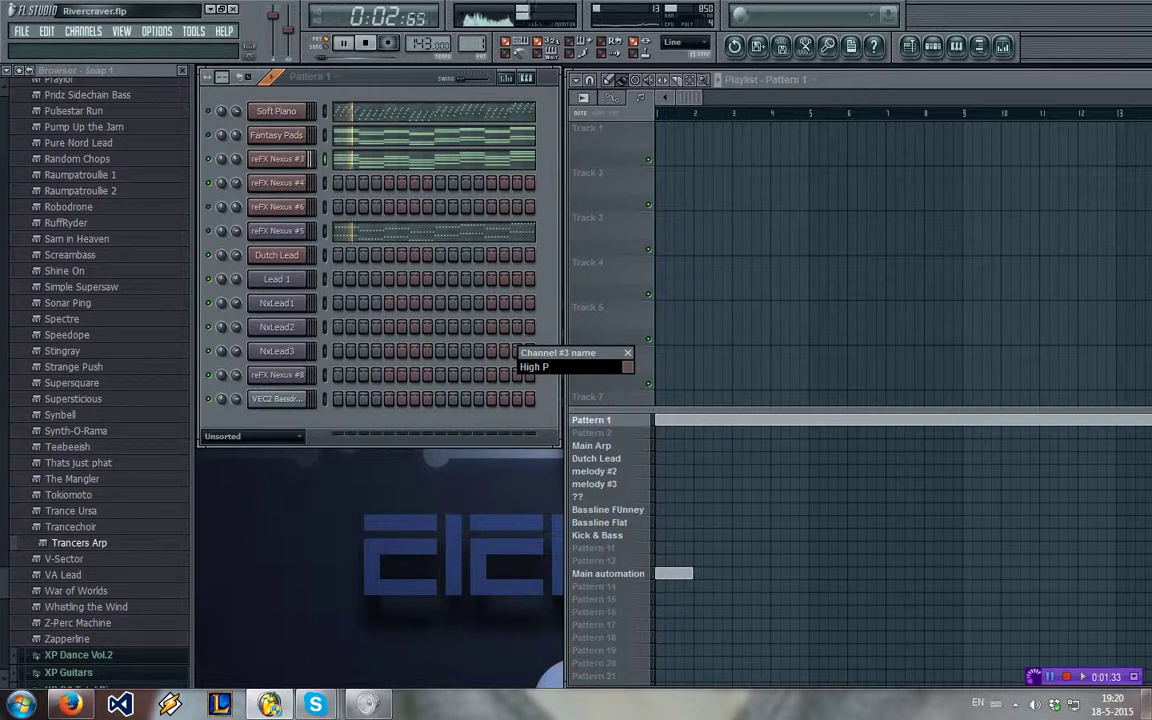
text(ads)
key(BackSpace)
text(ds)
key(Return)
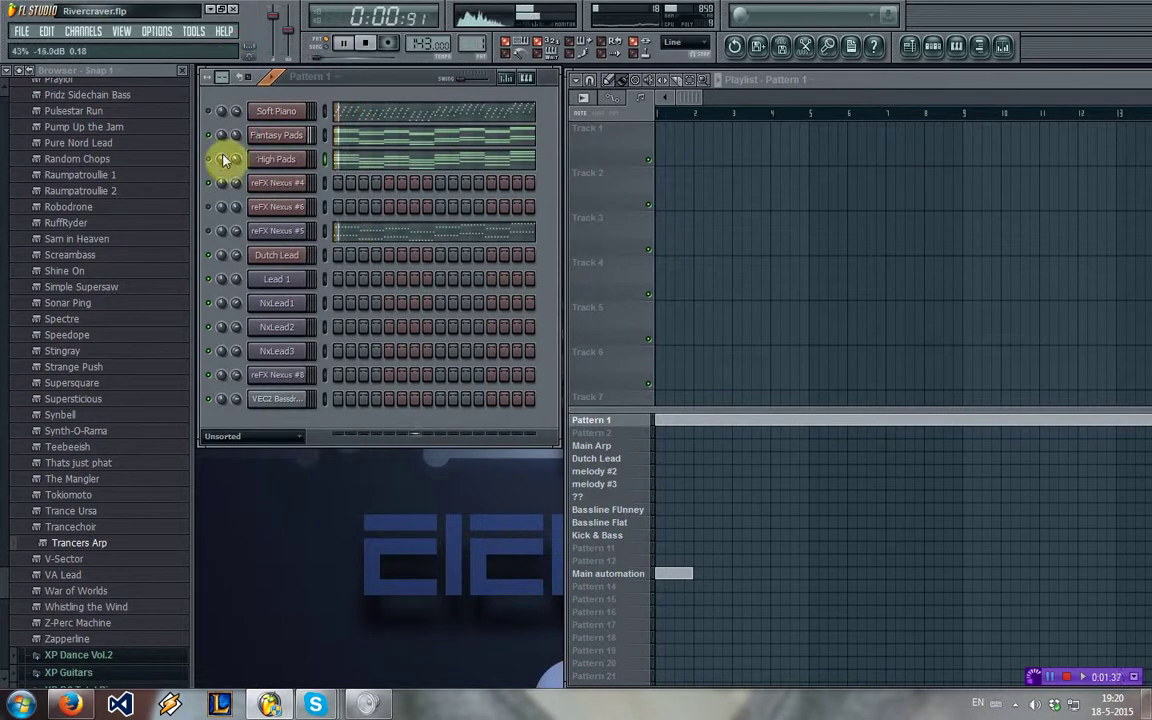
key(space)
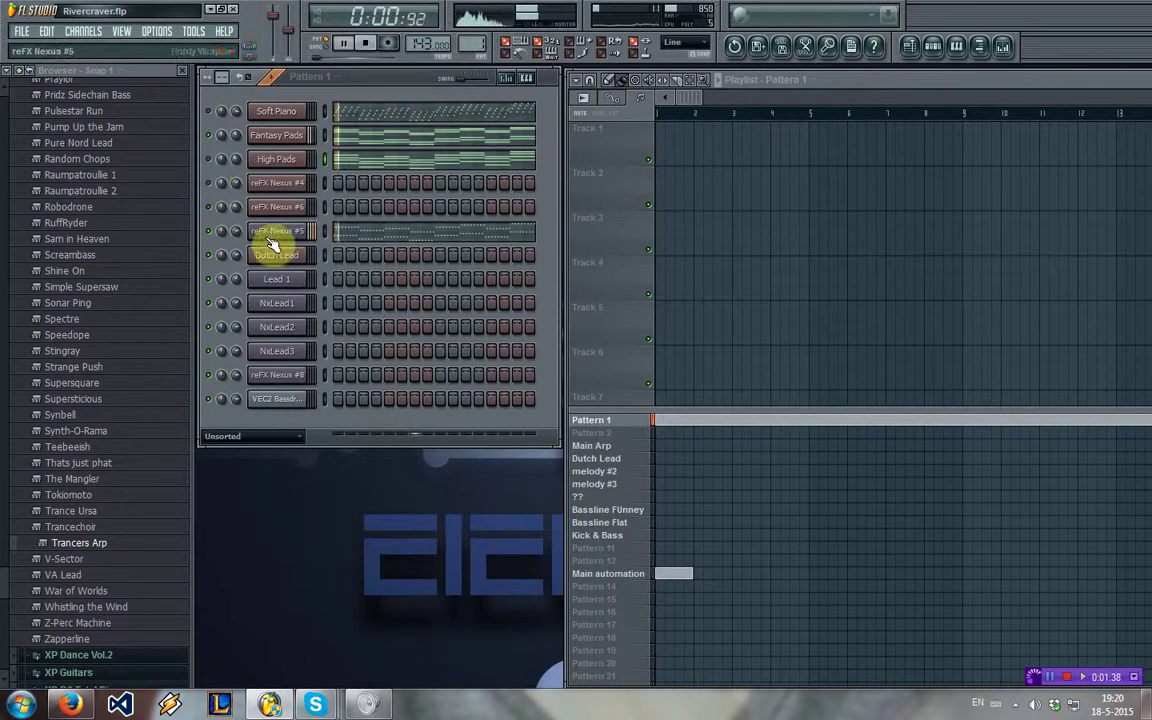
- Switch to Pattern 2 and rename its reFX Nexus #5 channel Pluck Bass
click(648, 434)
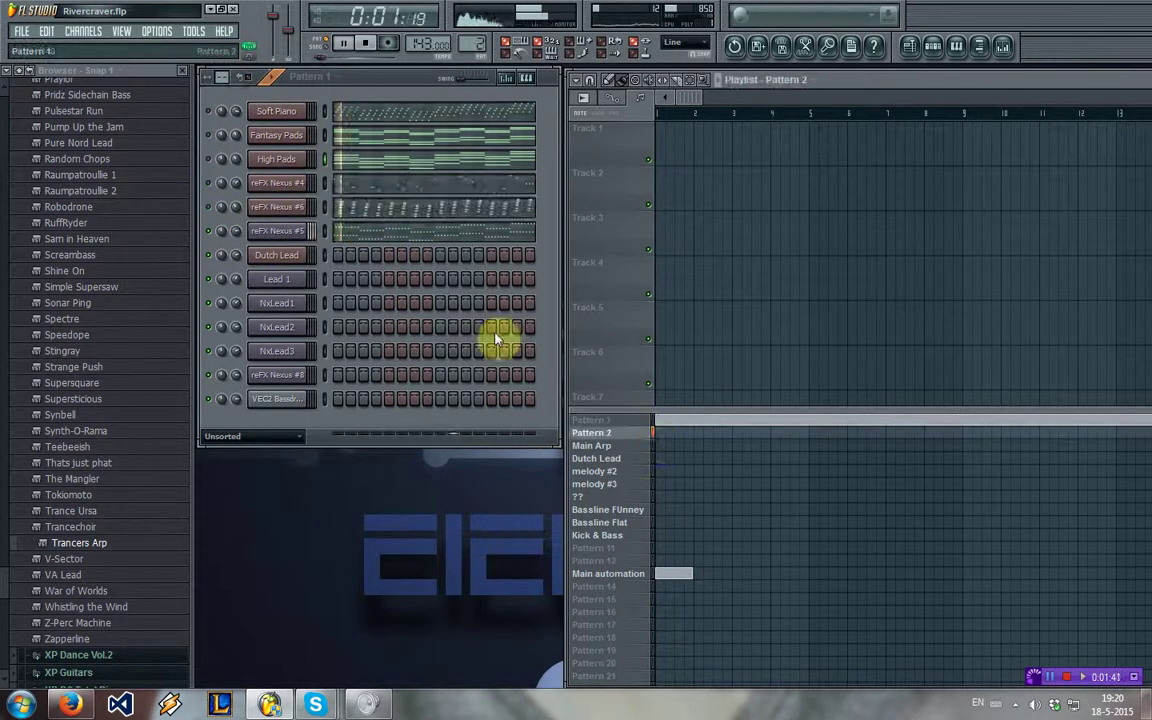
right_click(307, 225)
click(336, 251)
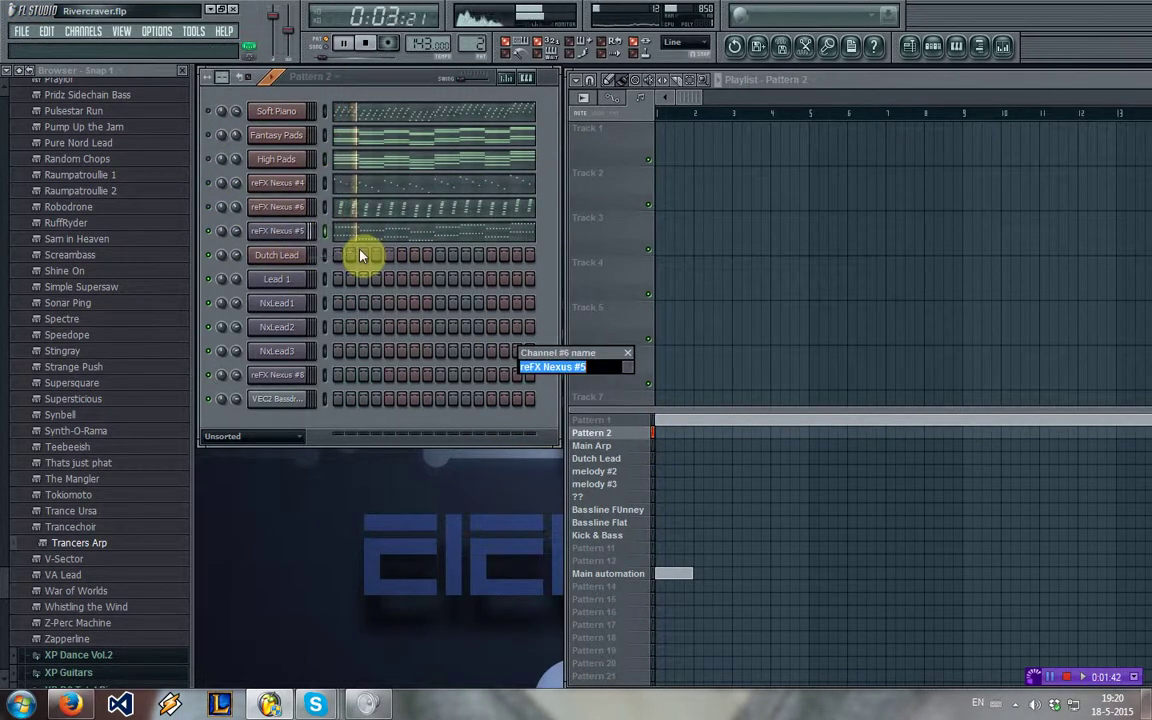
text(Pluck Bass)
key(Return)
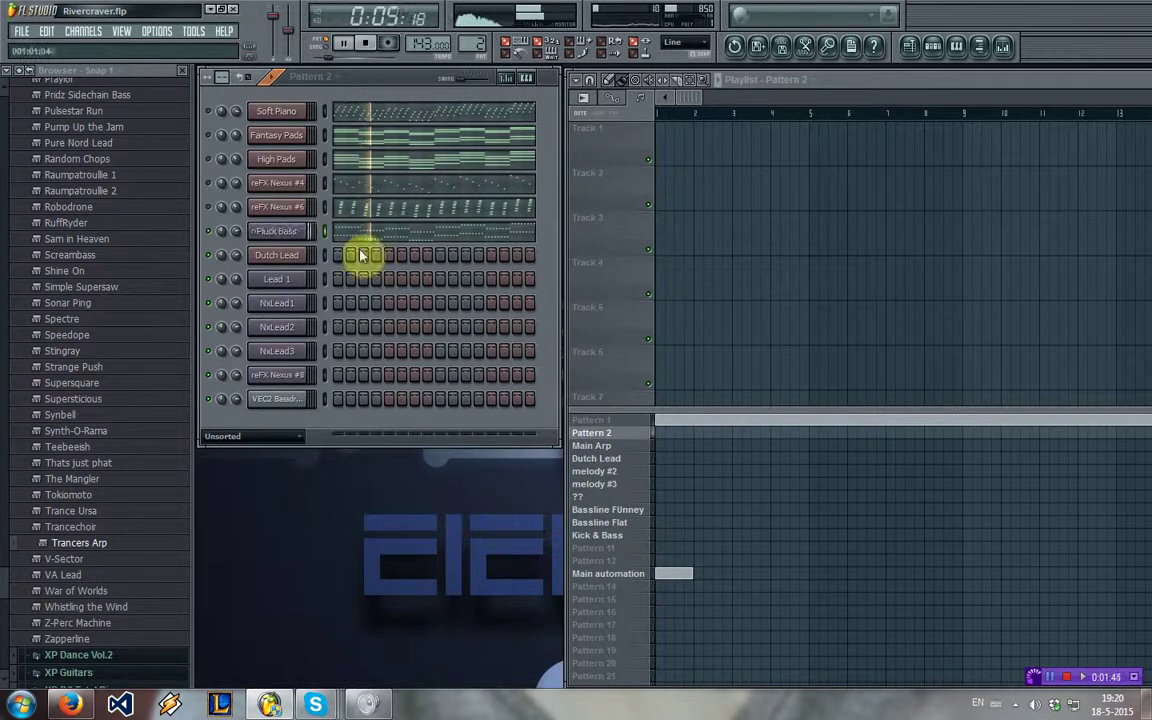
- Restart playback of Pattern 2 and rename the reFX Nexus #6 channel Guitar
key(space)
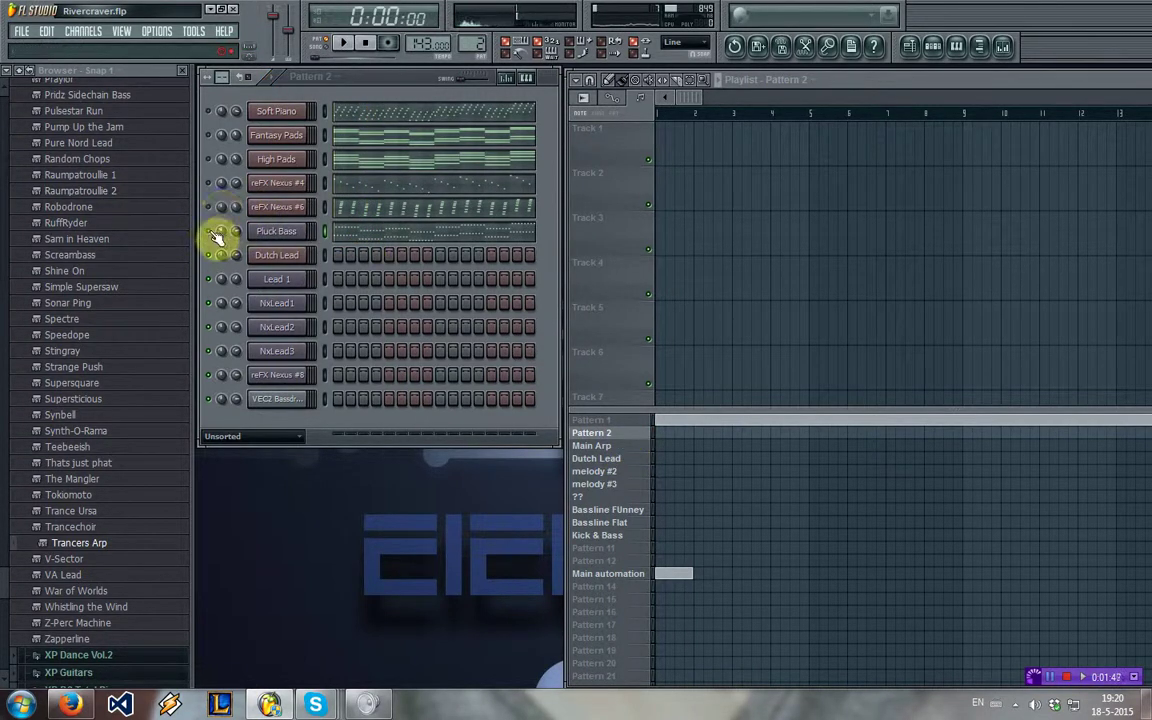
key(space)
right_click(305, 205)
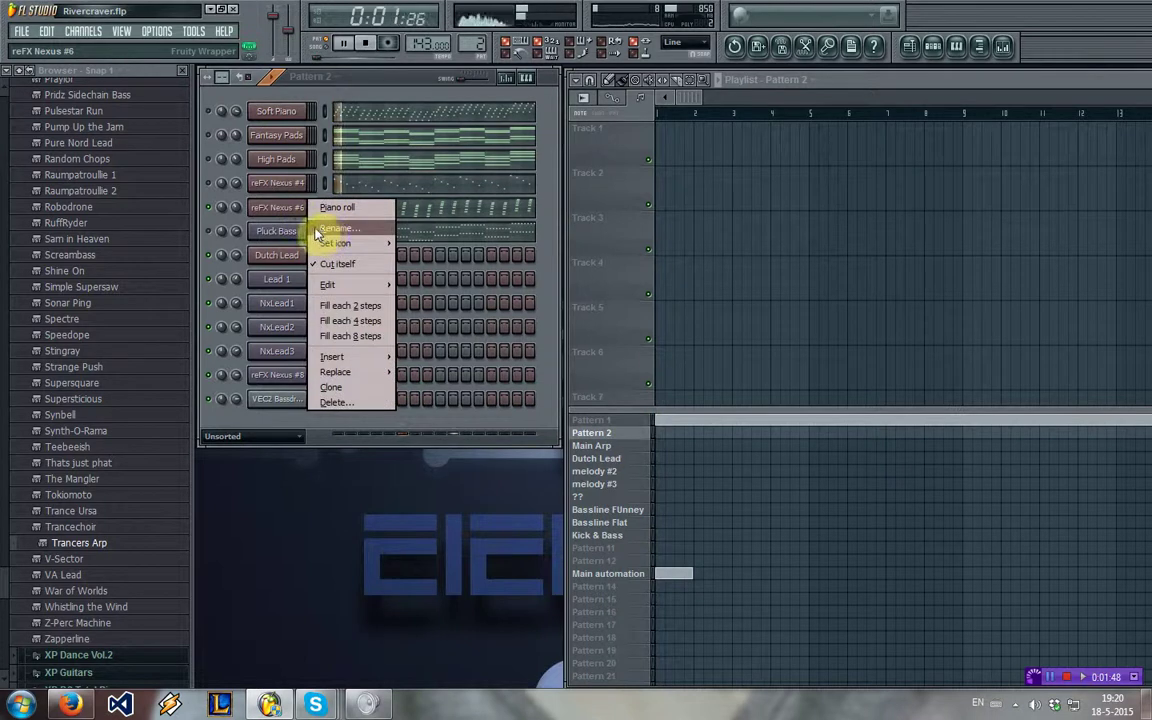
click(316, 231)
text(Guitar)
key(Return)
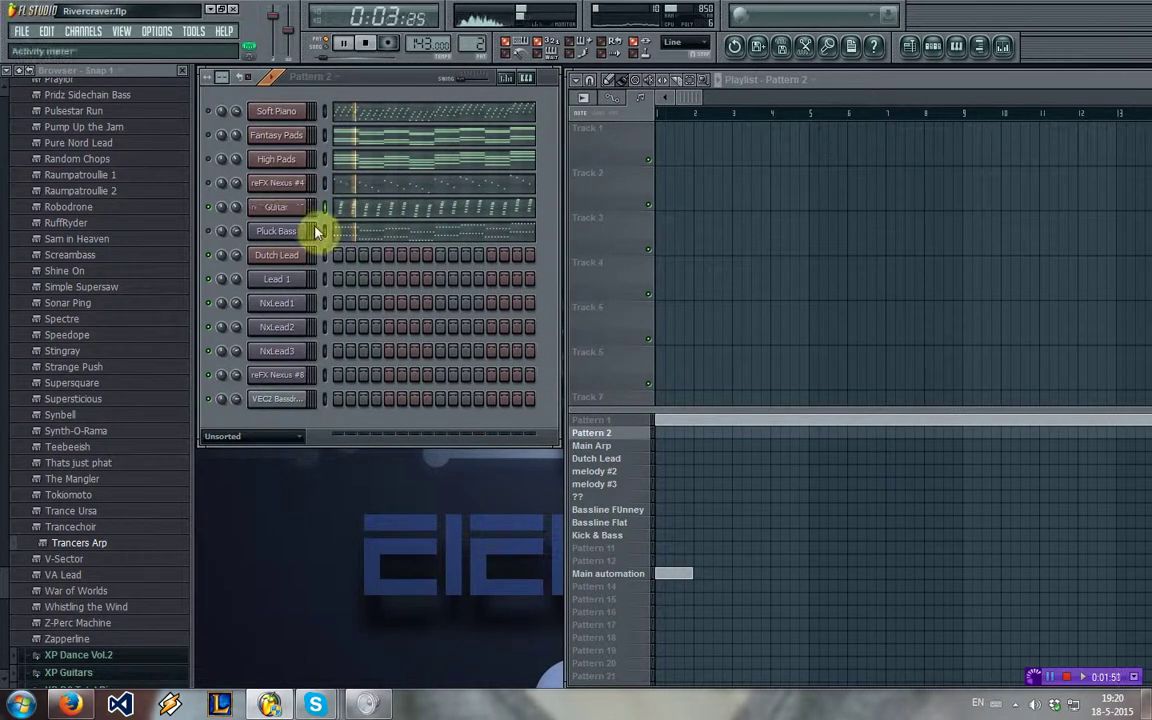
- Rename the reFX Nexus #4 channel High Pluck
right_click(281, 187)
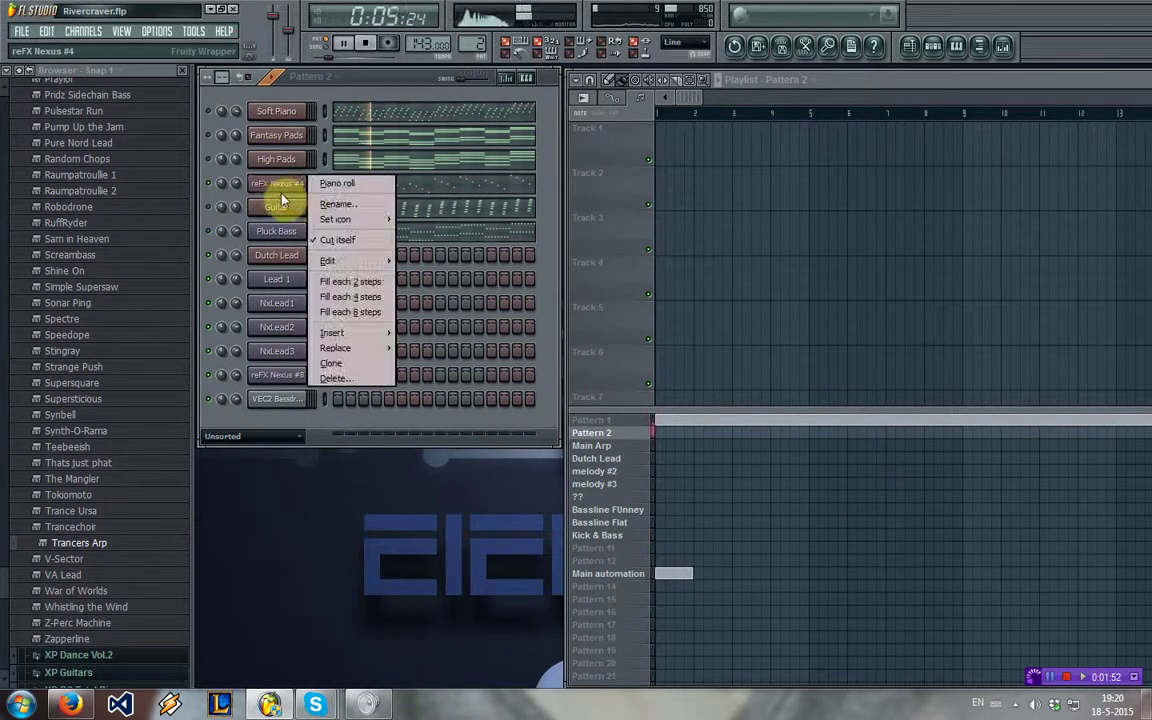
click(282, 189)
right_click(284, 189)
click(316, 205)
text(Hi)
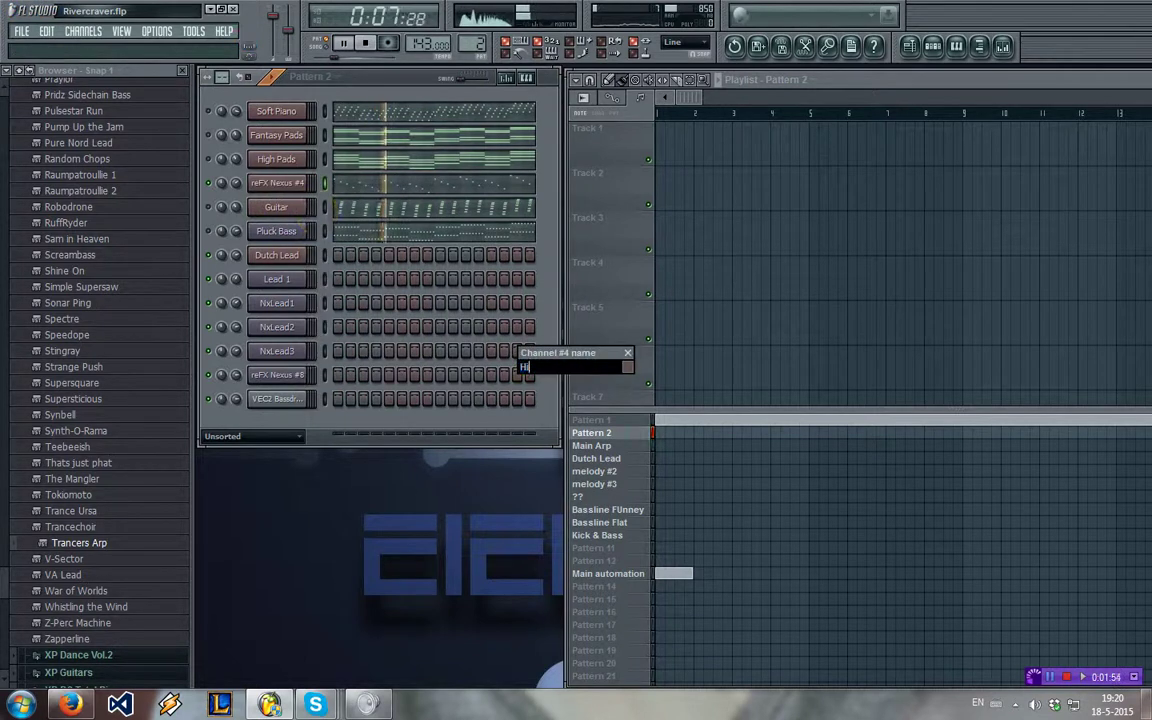
text(gh Pluck)
key(Return)
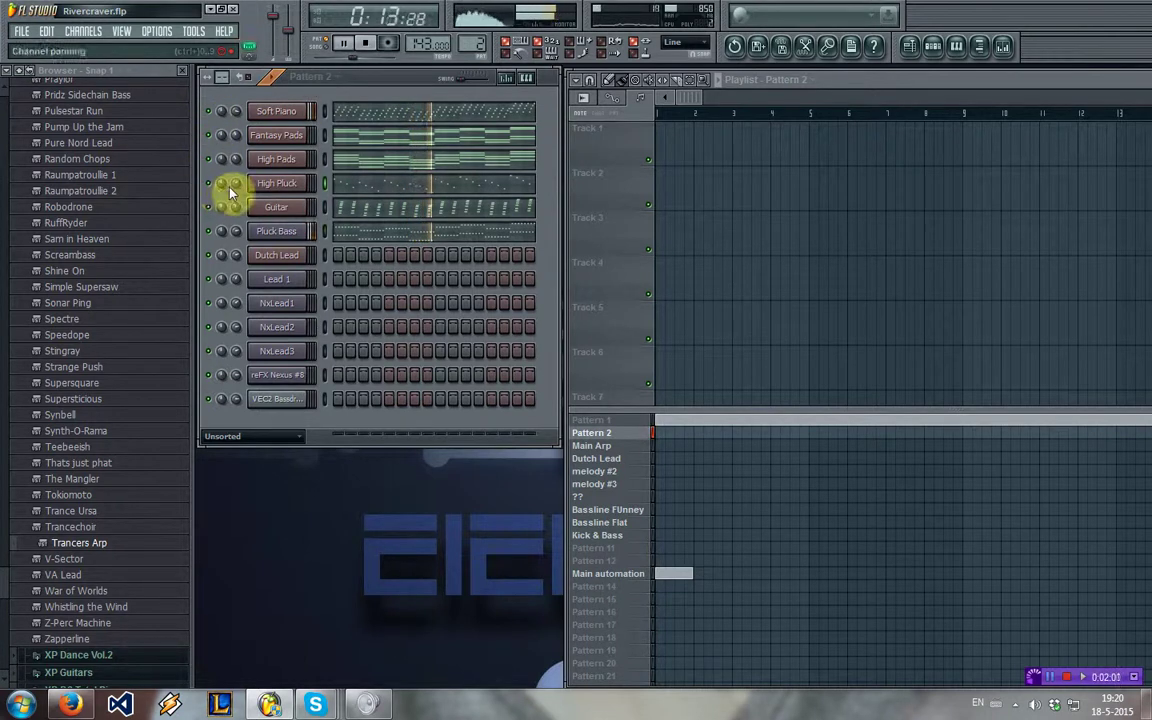
- Switch to the Main Arp pattern and rename its Lead 1 channel Sylenth Arp
click(616, 446)
right_click(290, 280)
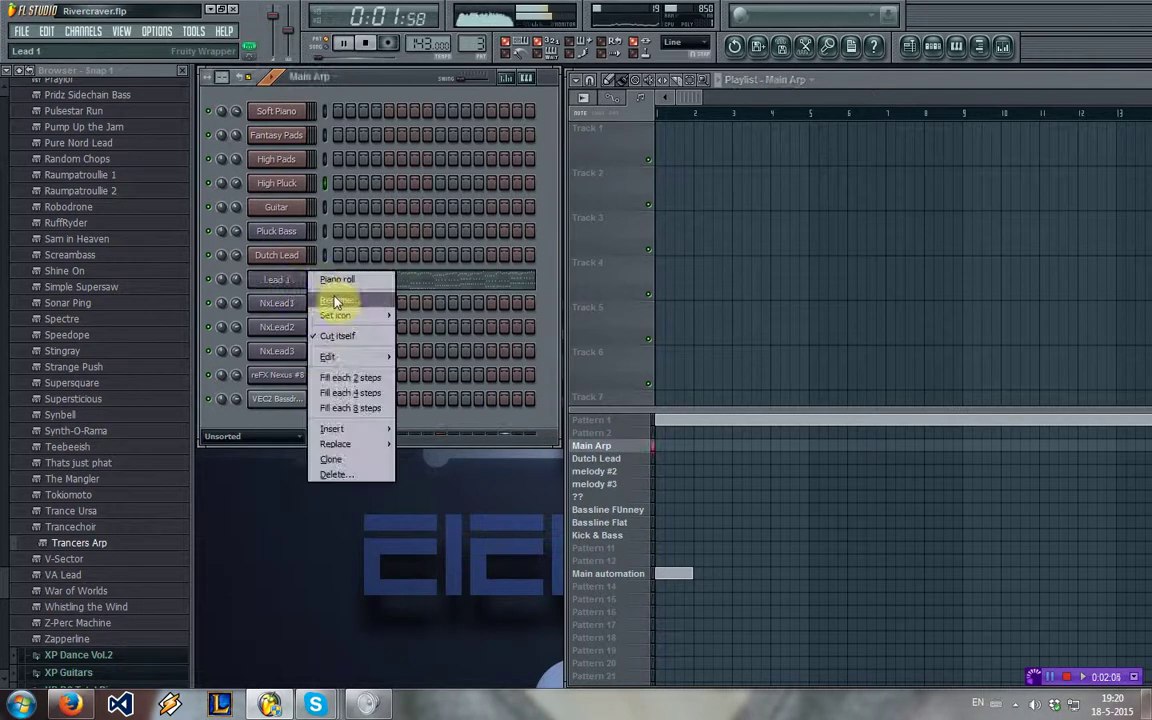
click(329, 298)
text(S)
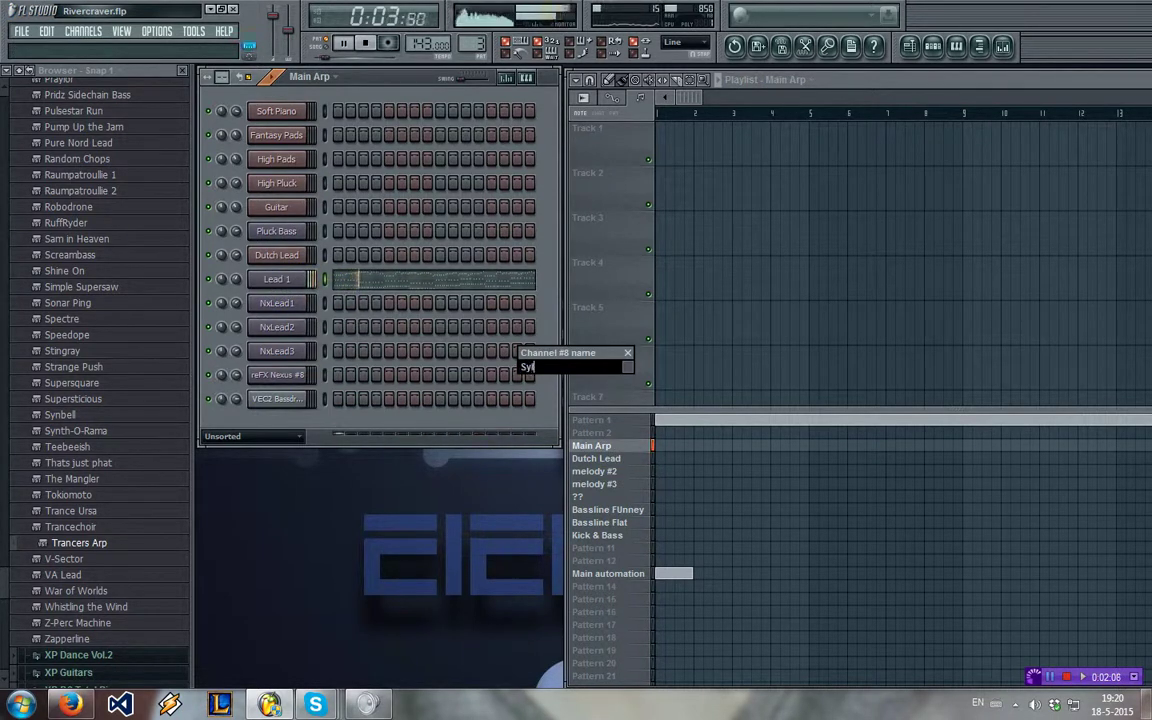
text(ylenth P)
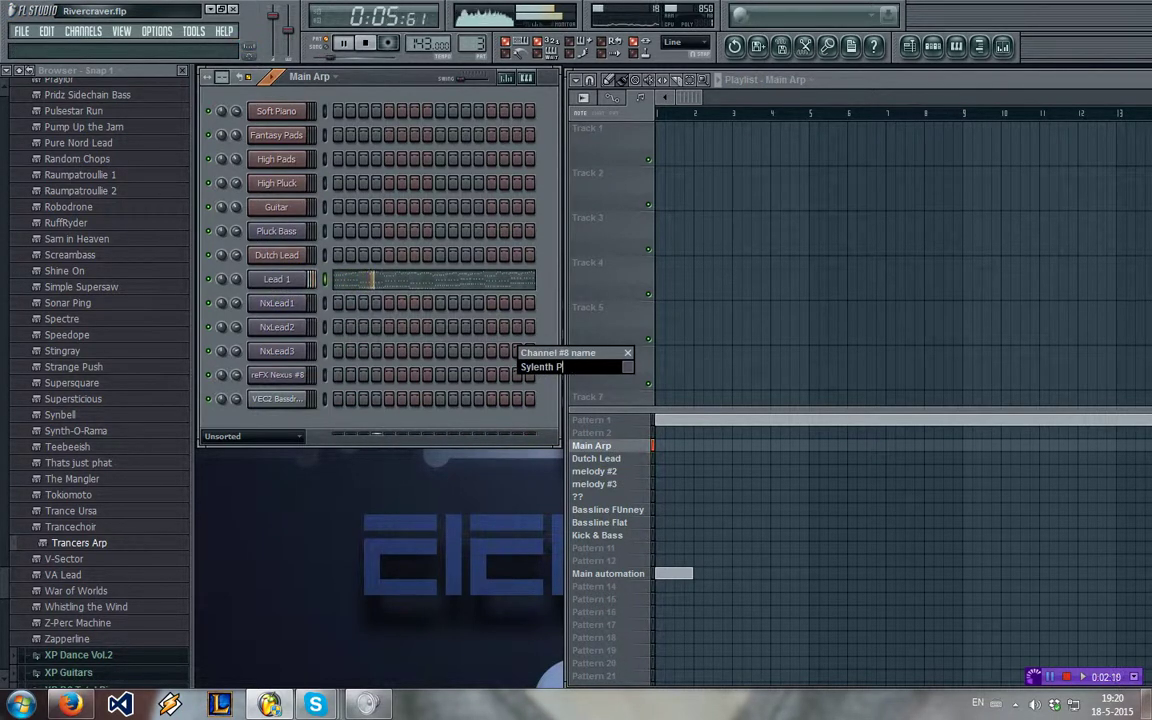
key(BackSpace)
text(Arp)
key(Return)
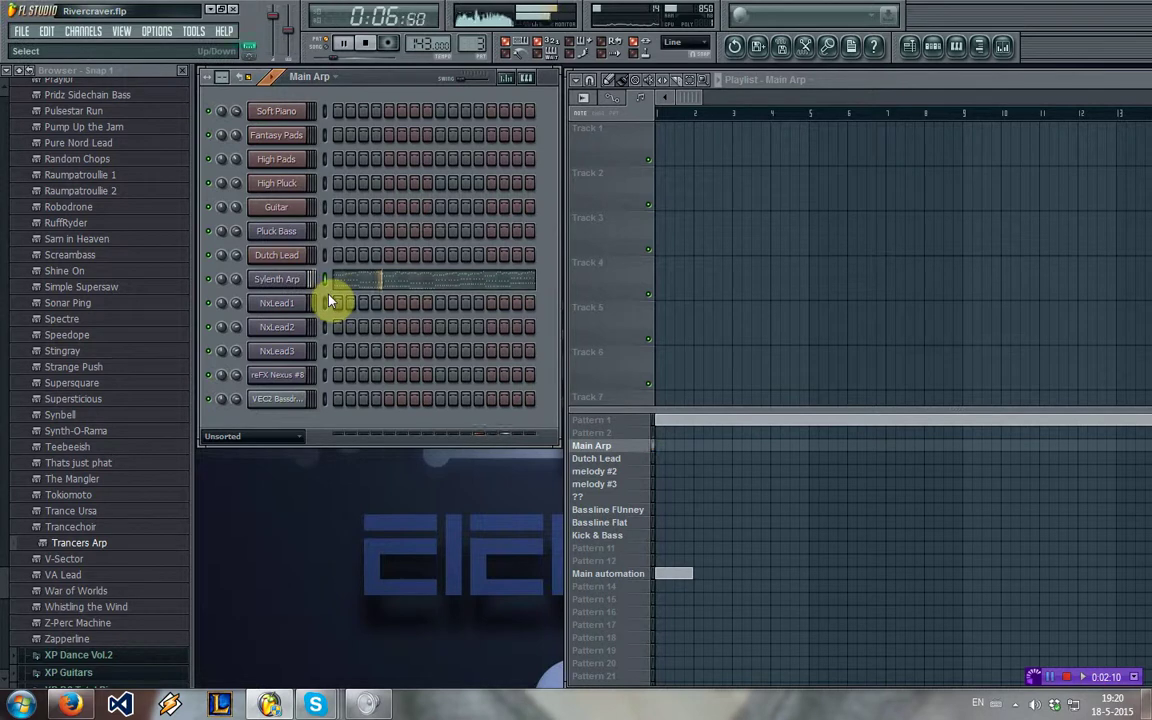
- In the melody #2 pattern, delete all reFX Nexus #8 notes and clear the VEC2 bass drum steps
click(600, 458)
click(633, 472)
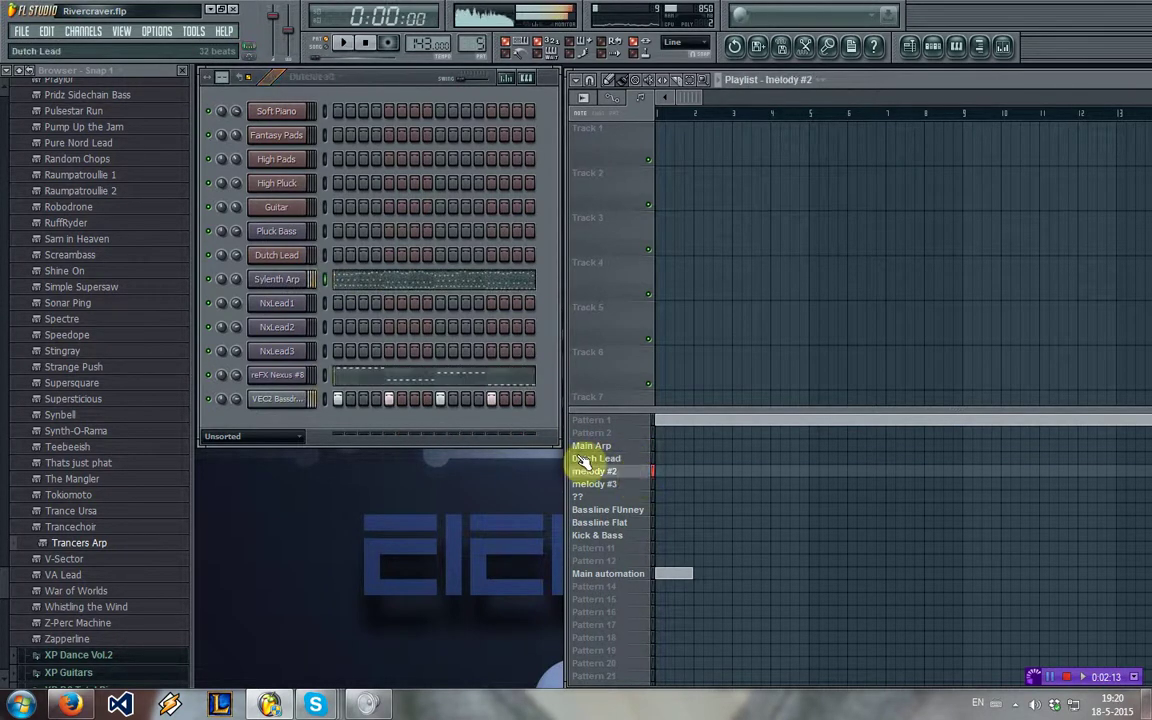
click(428, 380)
key(ctrl+a)
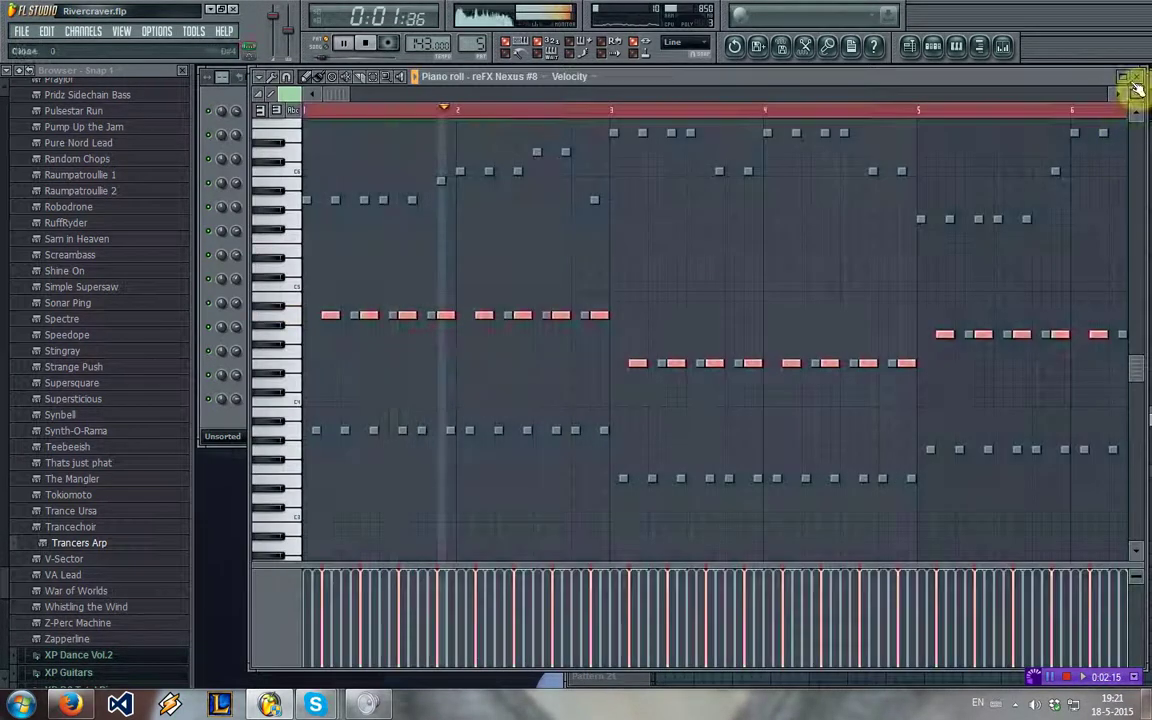
key(Delete)
click(1137, 78)
drag(520, 398, 260, 402)
- In the melody #3 pattern, delete all reFX Nexus #8 notes and clear the VEC2 bass drum steps
click(630, 485)
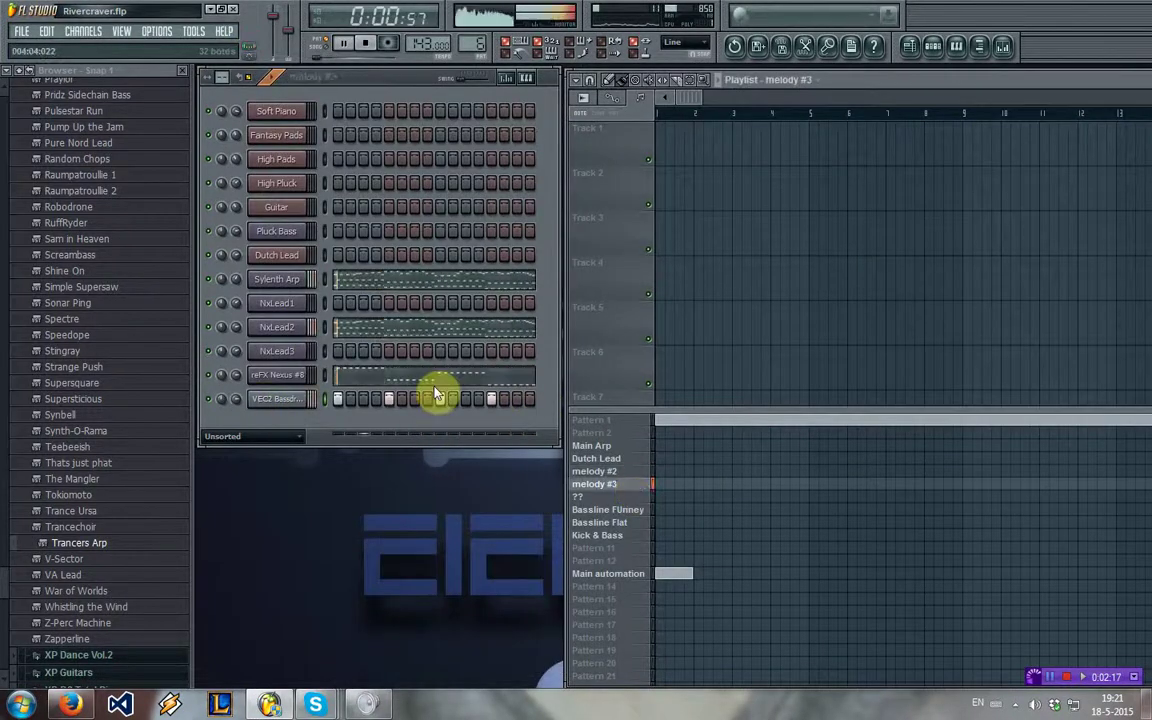
click(446, 377)
key(ctrl+a)
key(Delete)
click(1137, 78)
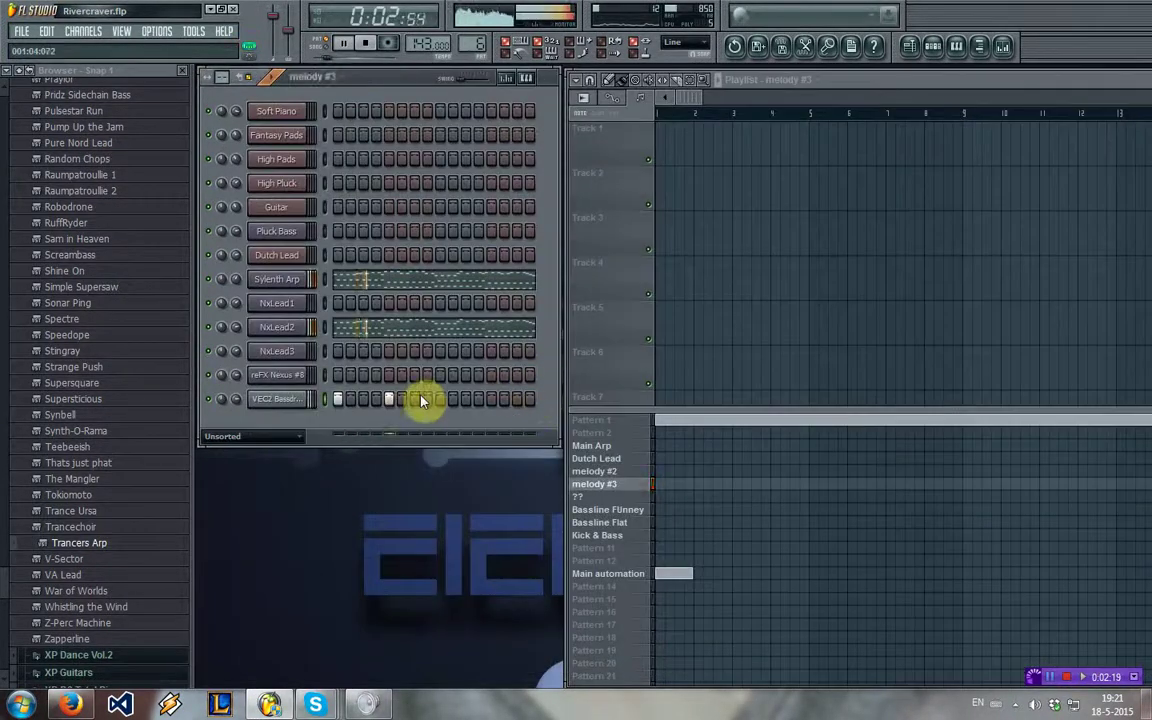
- Compare the ??, melody #3 and melody #2 patterns, and move melody #2 up one place above Dutch Lead
click(627, 499)
click(626, 486)
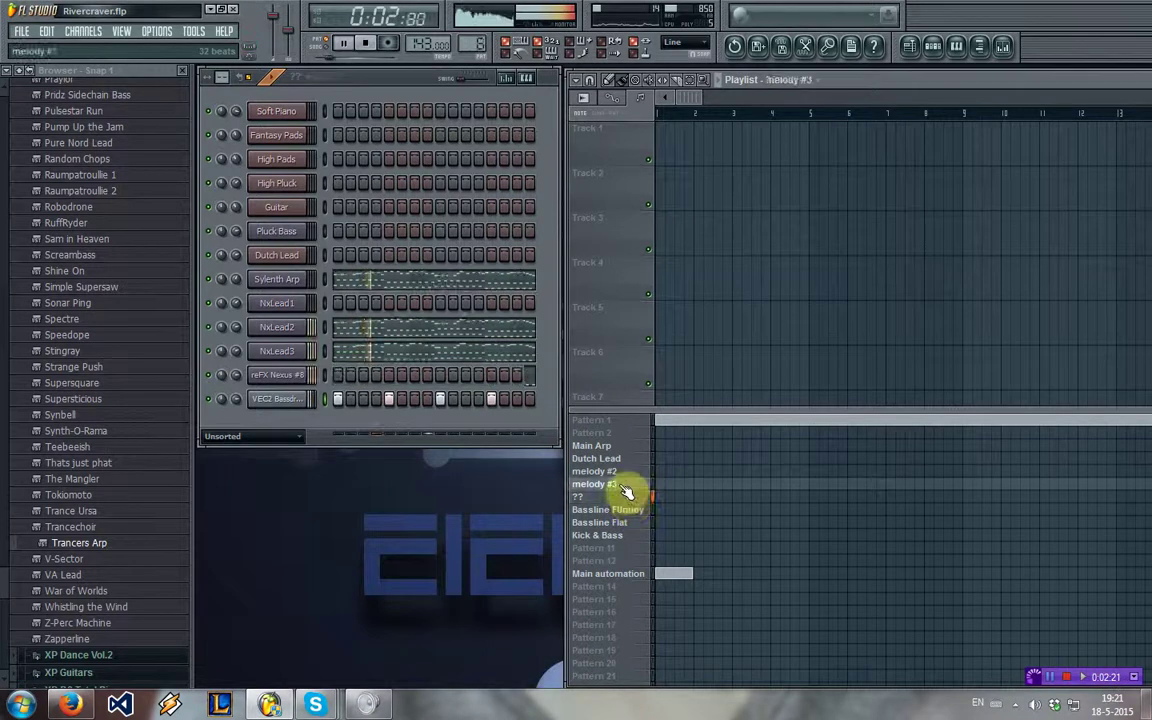
click(624, 473)
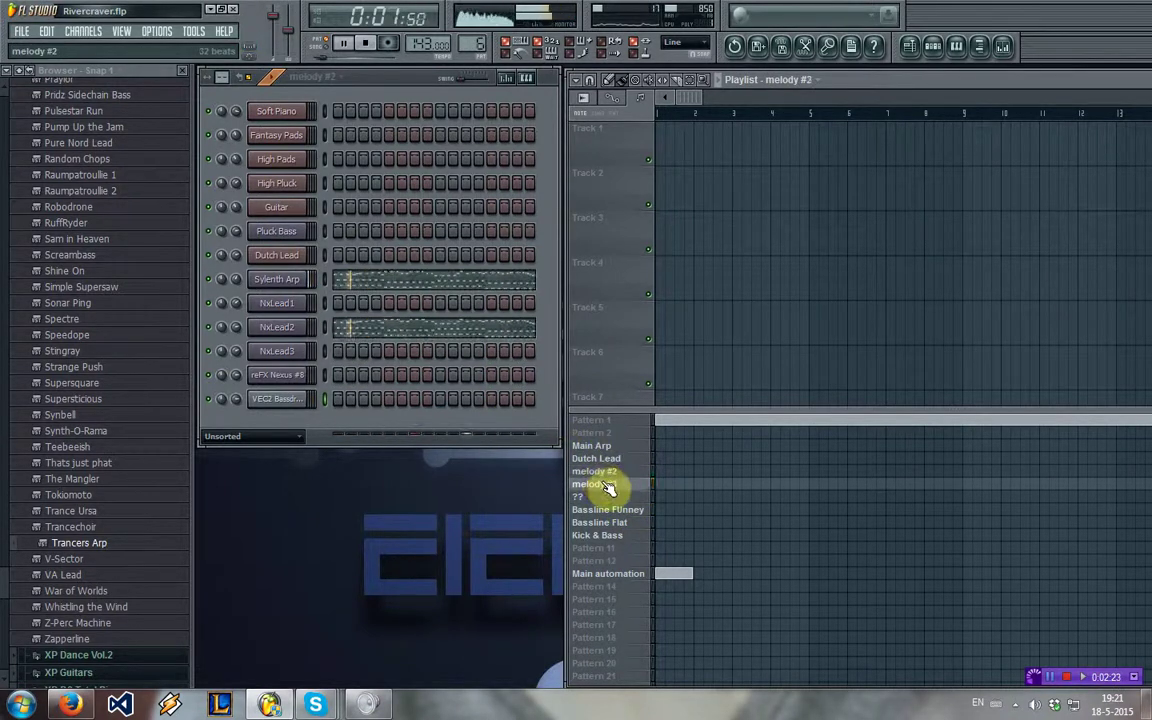
right_click(593, 472)
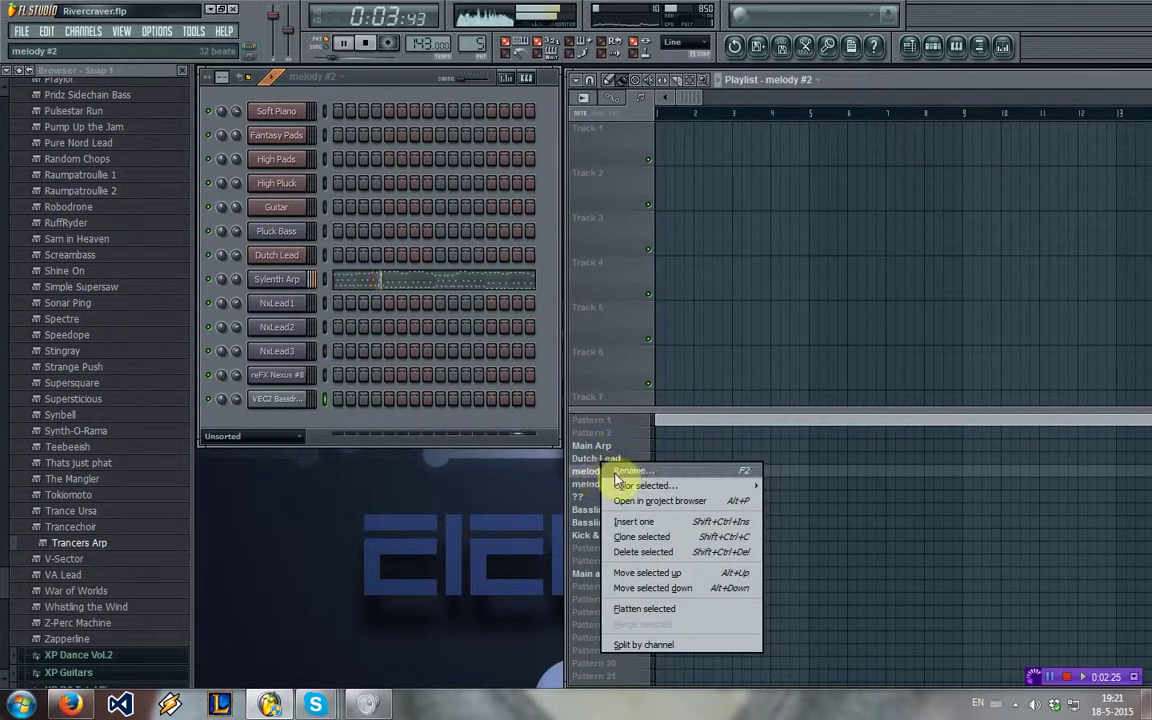
key(alt+Up)
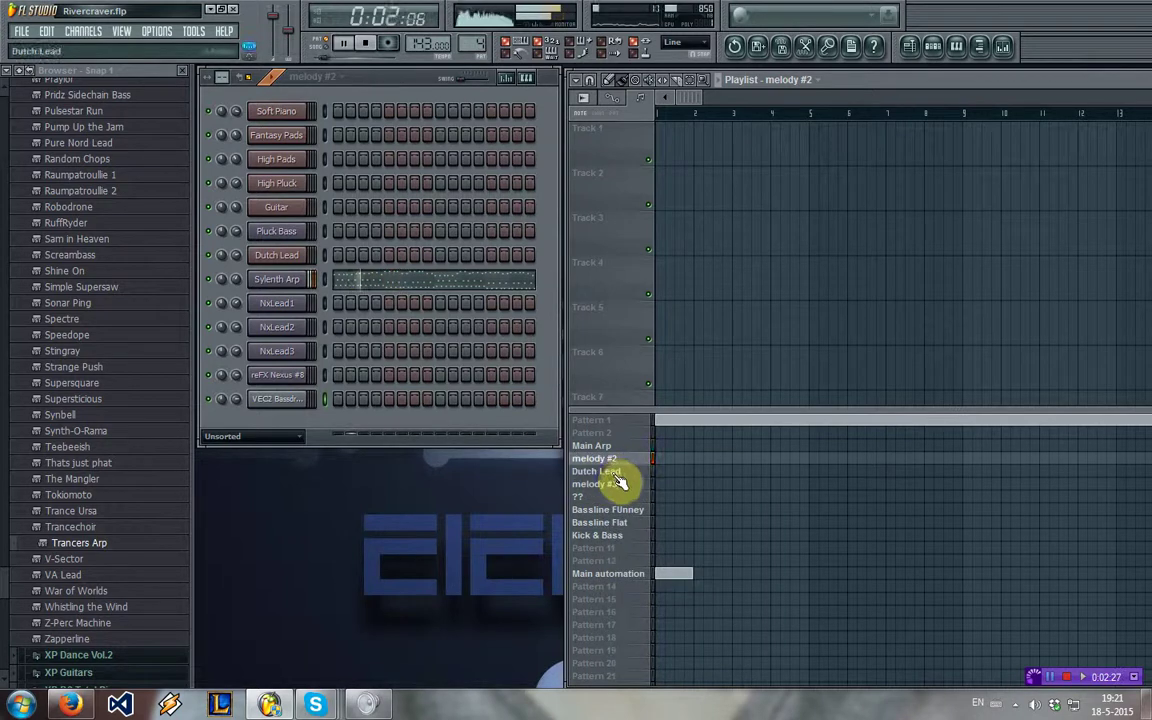
- Rename the melody #2 pattern Arp Short
right_click(600, 458)
click(622, 459)
text(Ai)
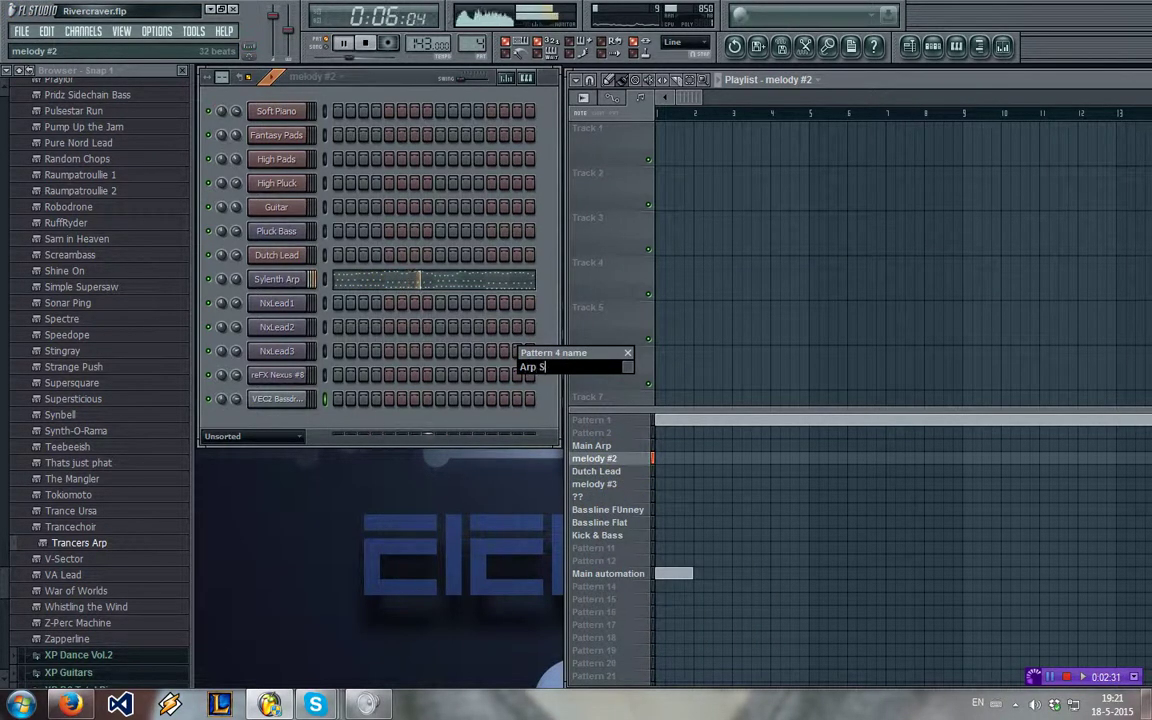
text(p Short)
key(Return)
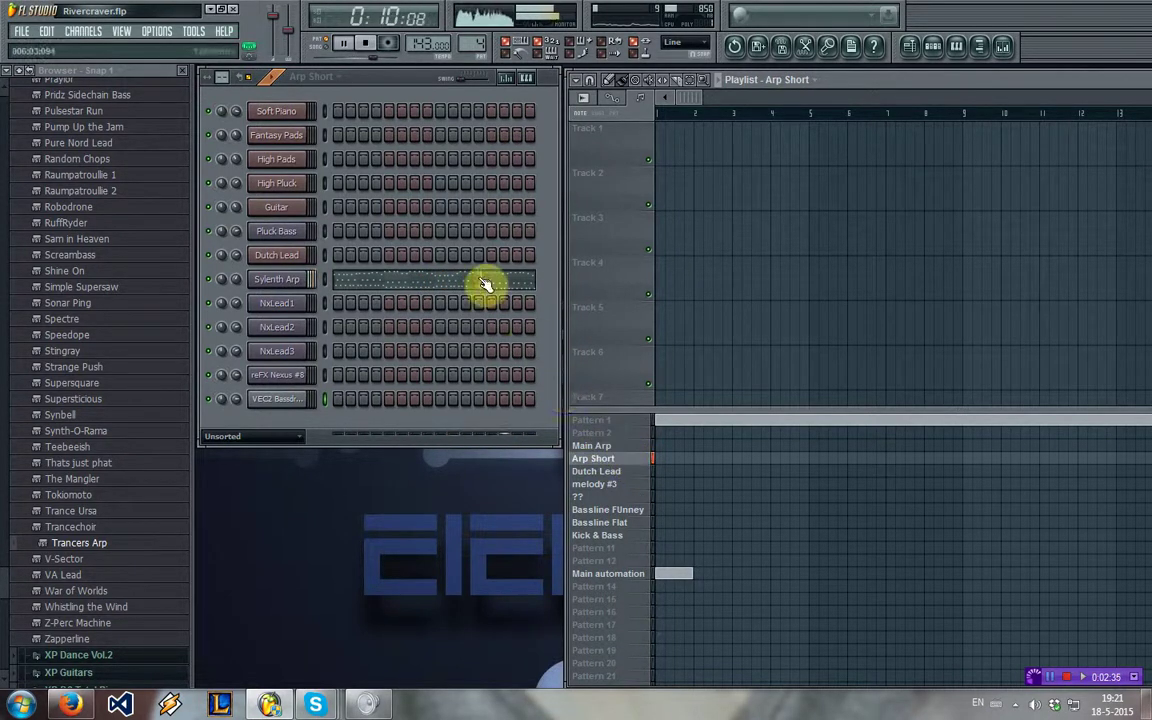
- Try longer note lengths on all Sylenth Arp notes in the Arp Short pattern and restore the short lengths
click(608, 447)
click(405, 281)
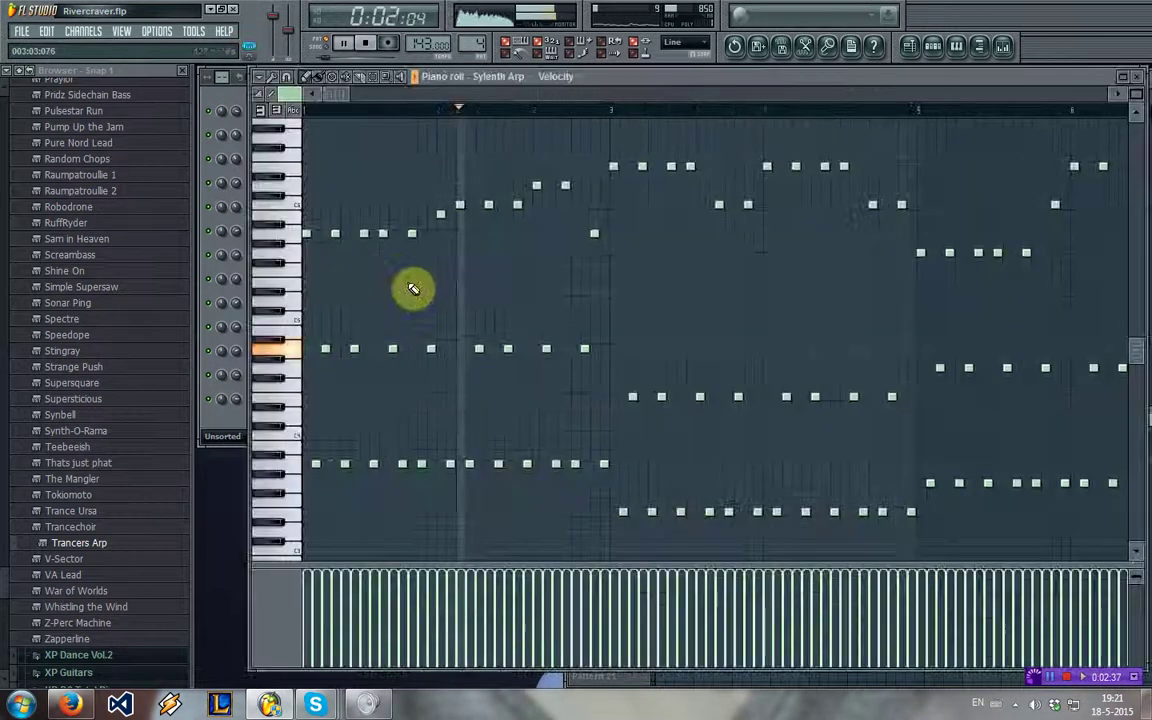
key(space)
key(ctrl+a)
key(space)
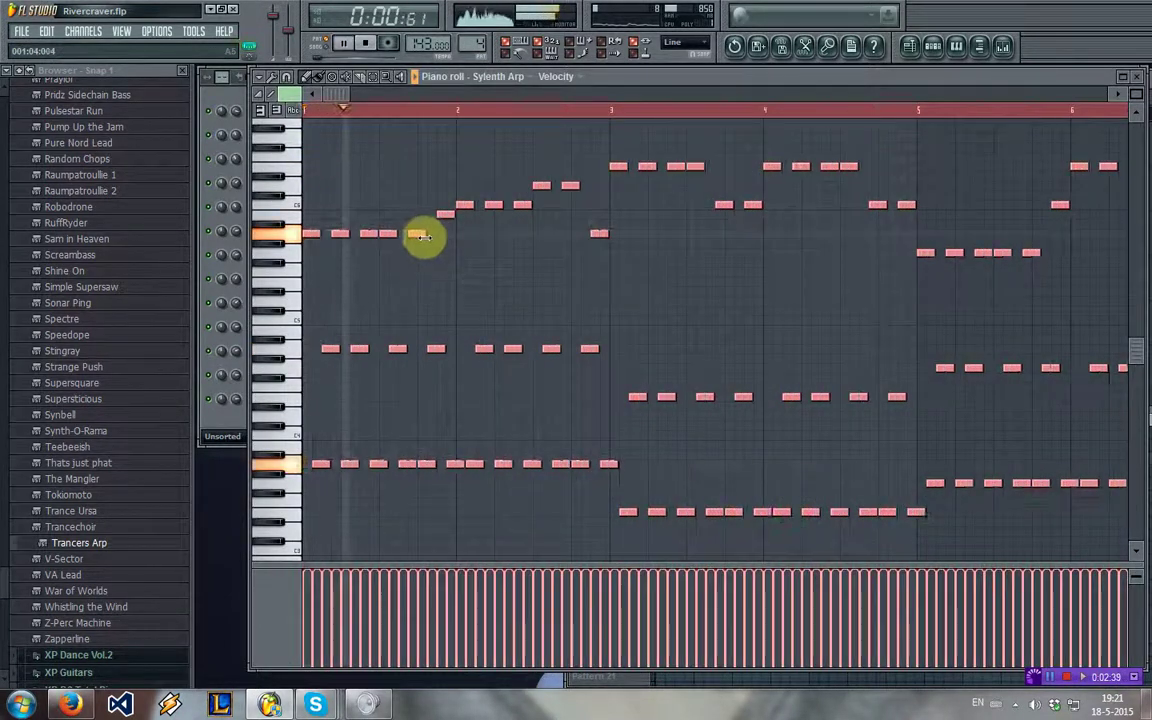
drag(335, 94, 681, 95)
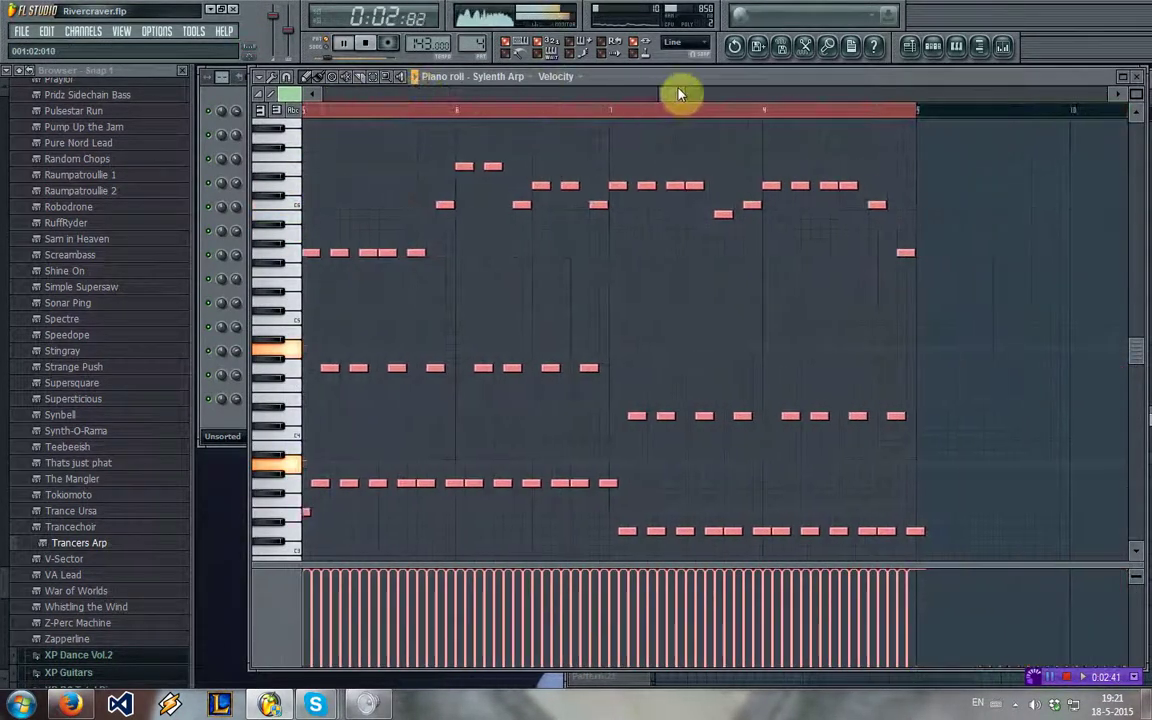
drag(913, 532, 908, 532)
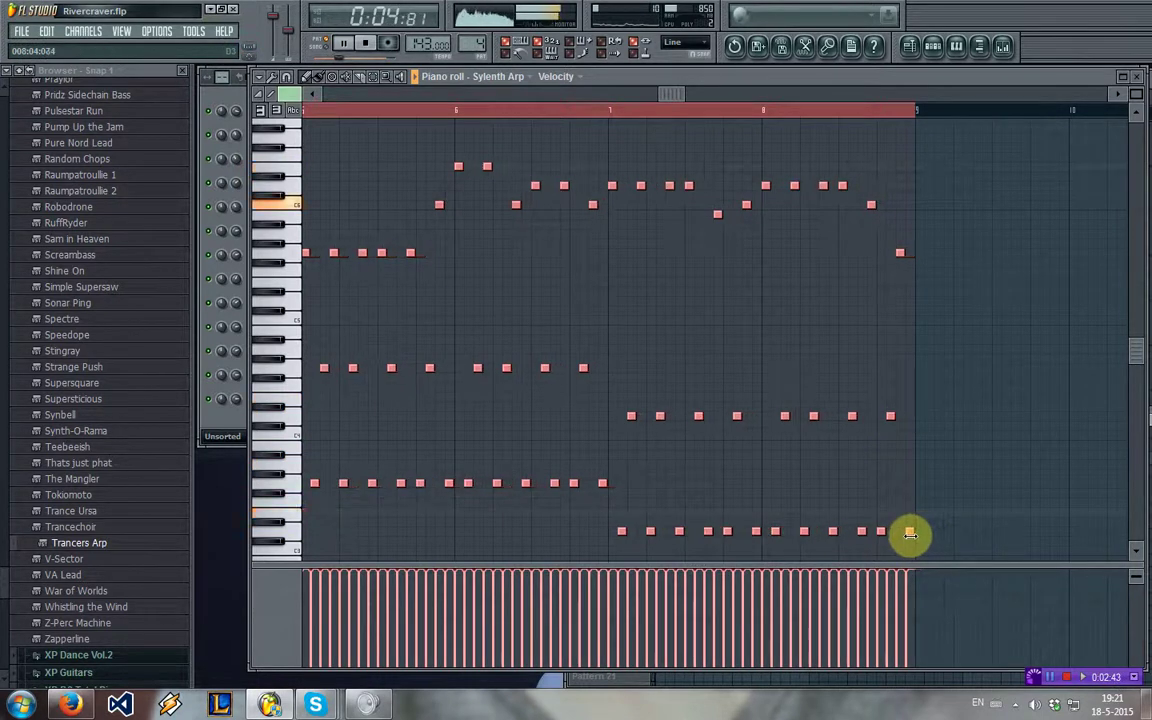
click(1122, 91)
- Move the Dutch Lead pattern above Main Arp and rename the melody #3 pattern Main Melody 1
click(600, 472)
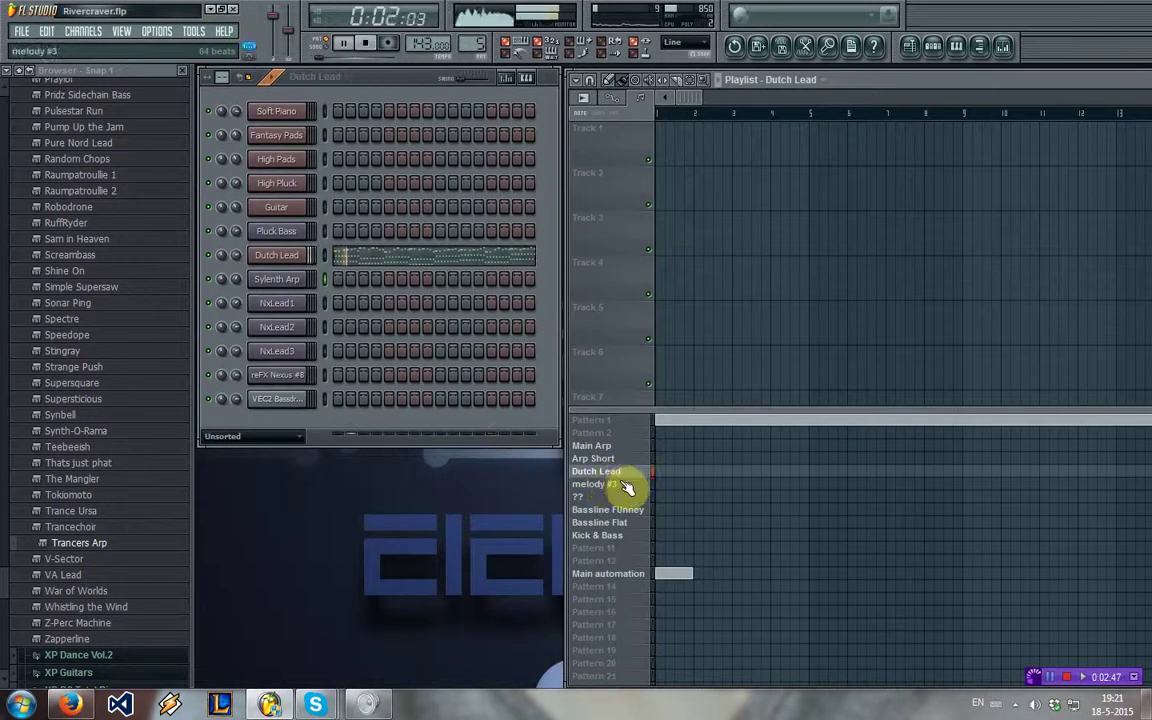
click(622, 484)
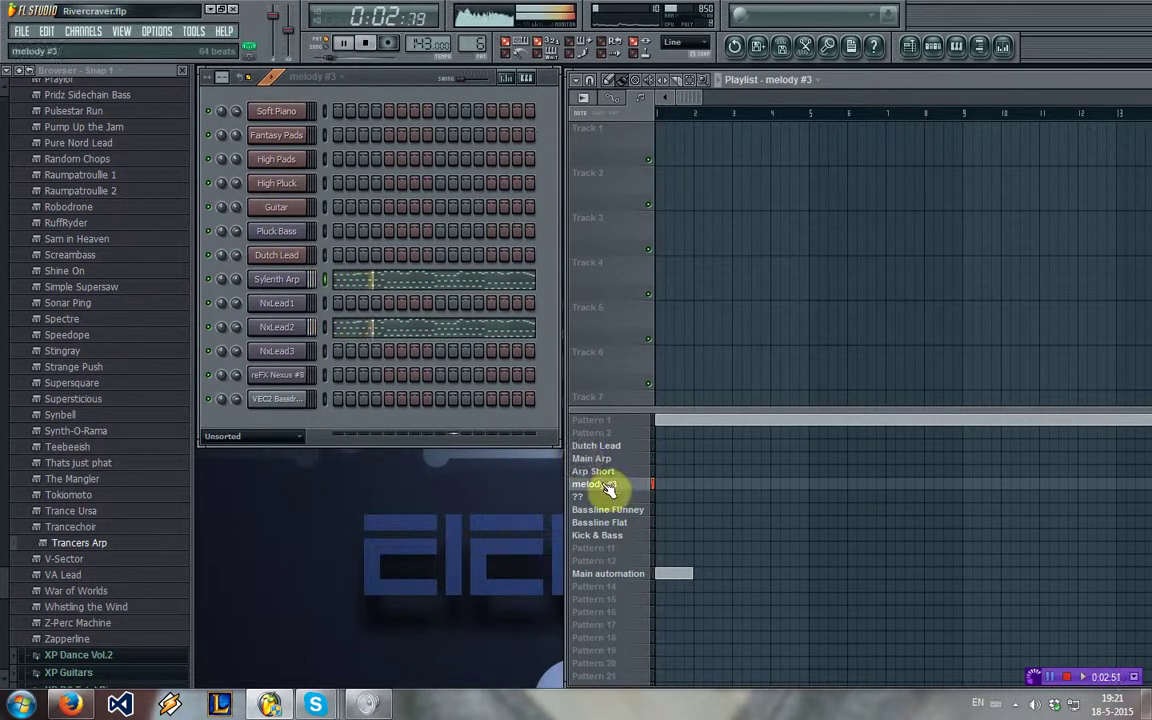
right_click(645, 484)
text(Mai)
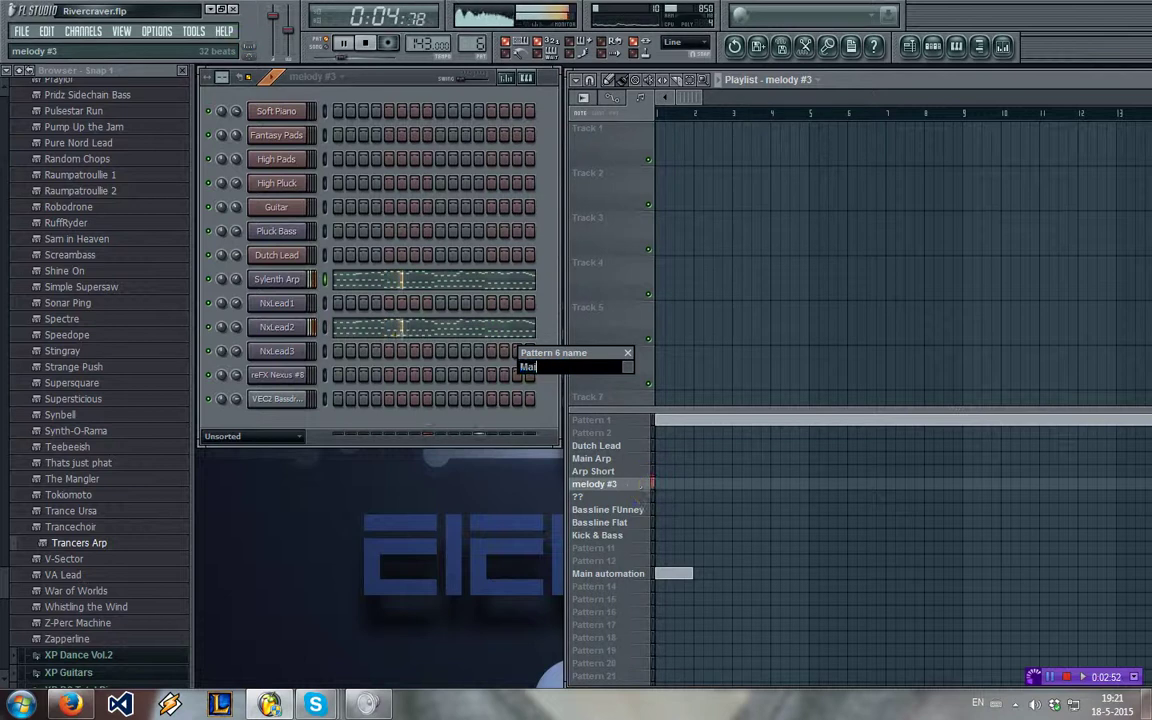
text(n Melody 1)
key(Return)
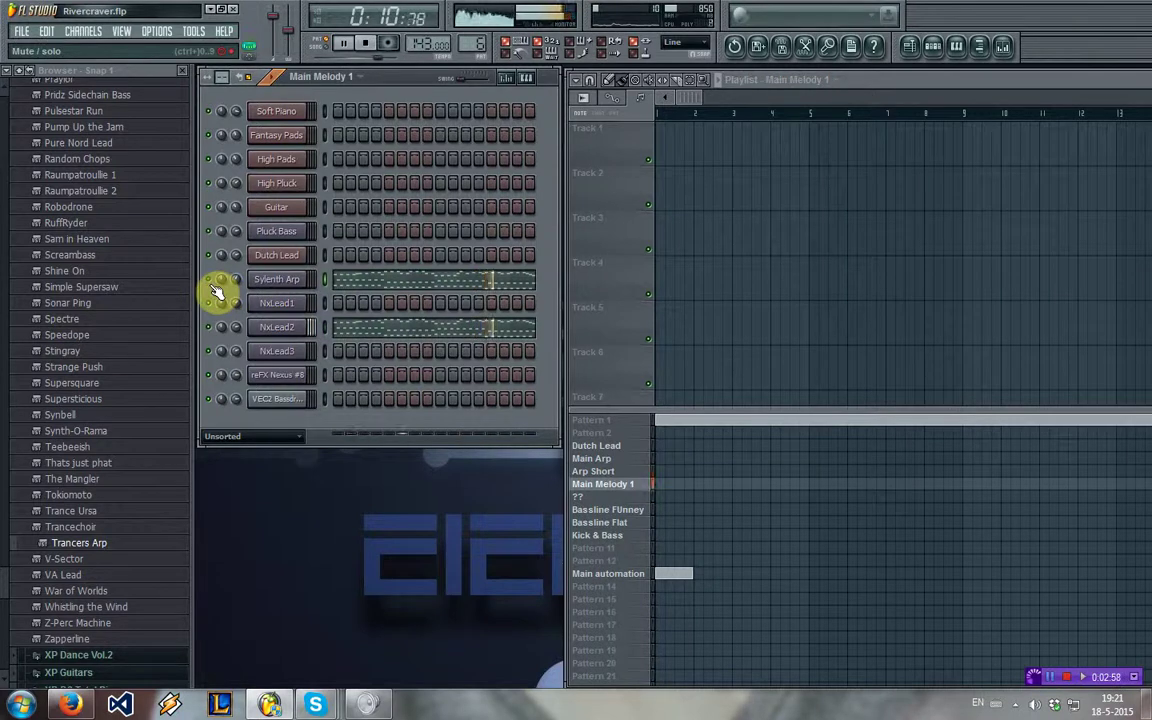
- Examine the NxLead2 channel's notes in the Main Melody 1 pattern
click(386, 330)
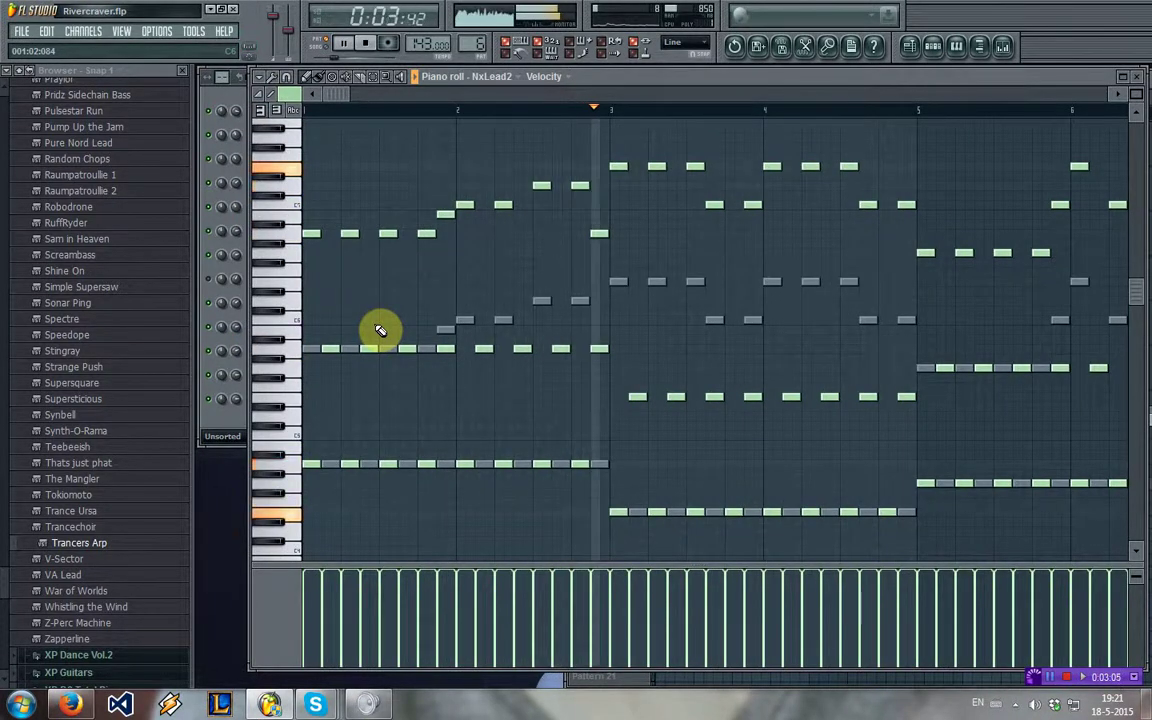
click(1136, 76)
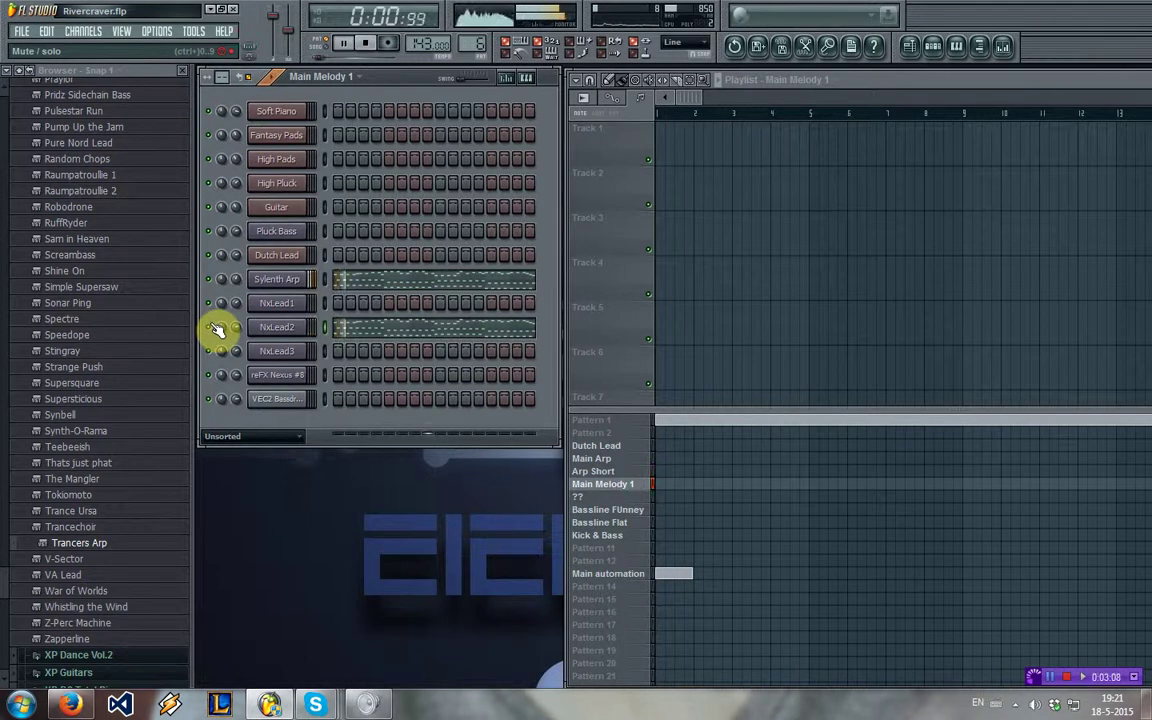
- Switch to the ?? pattern and delete all notes of its reFX Nexus #8 channel
click(604, 498)
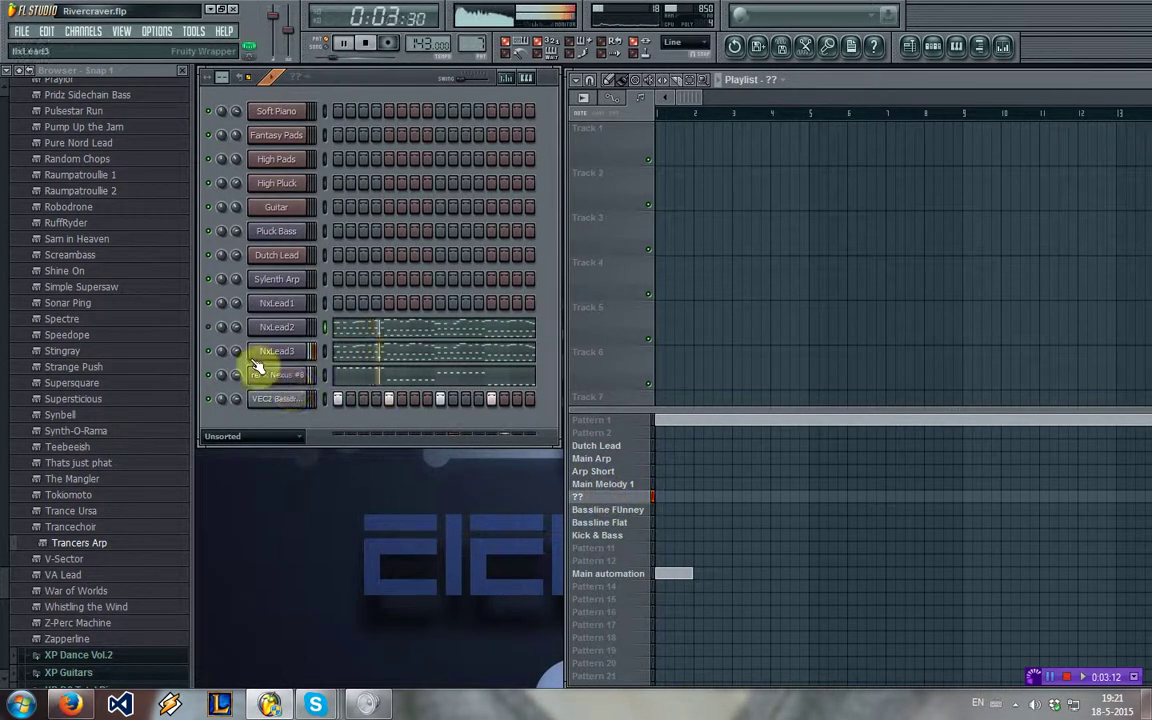
click(391, 380)
key(ctrl+a)
key(Delete)
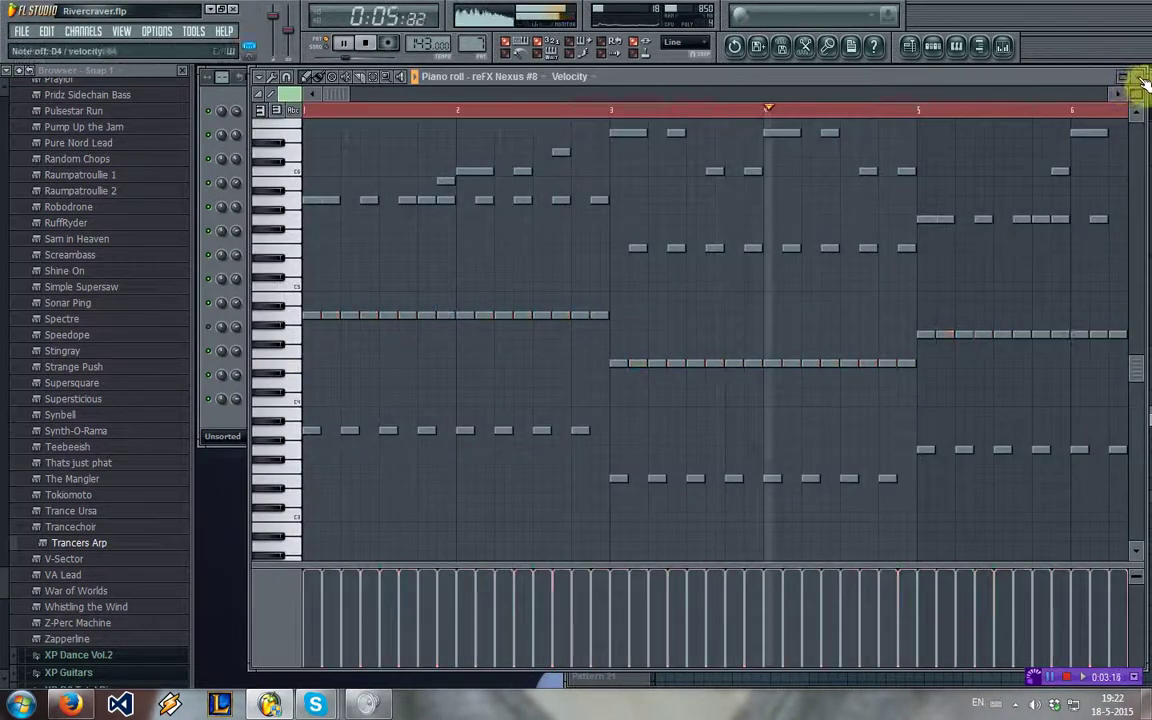
- Clear the VEC2 bass drum steps from the ?? pattern and correct the Bassline FUnney pattern's name to Bassline Funney
click(1140, 77)
drag(515, 403, 348, 402)
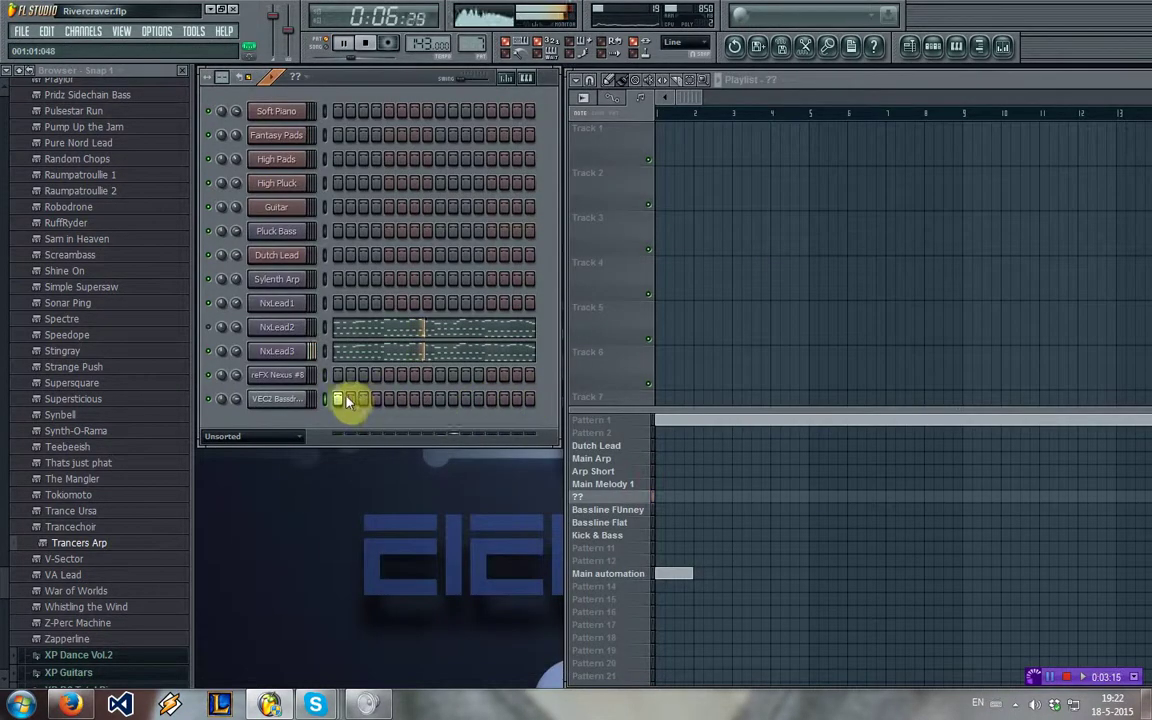
right_click(610, 509)
click(645, 495)
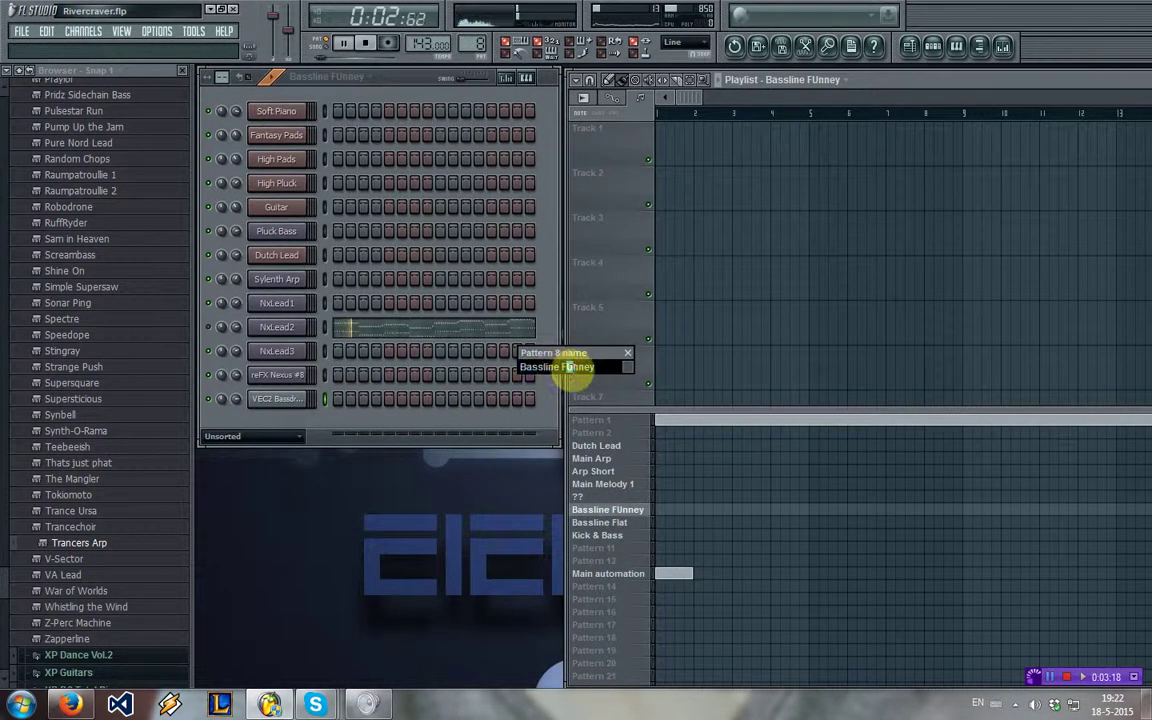
text(u)
key(Return)
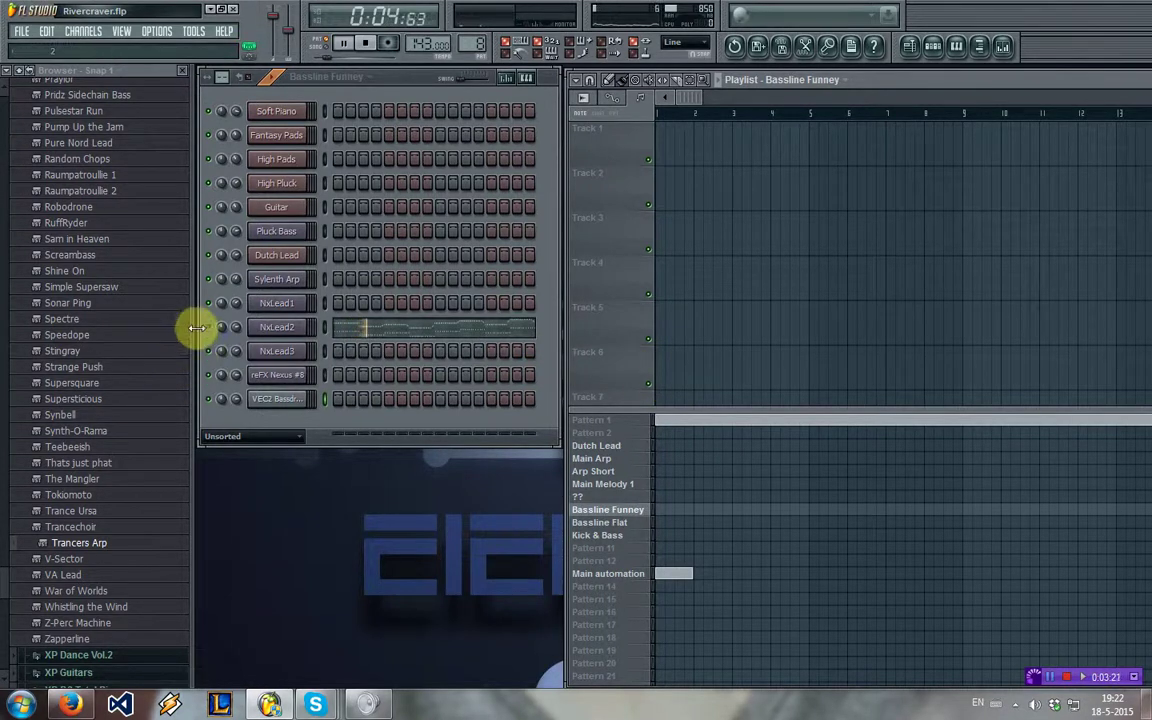
- Rename the ?? pattern Melody Alter
click(612, 485)
click(580, 497)
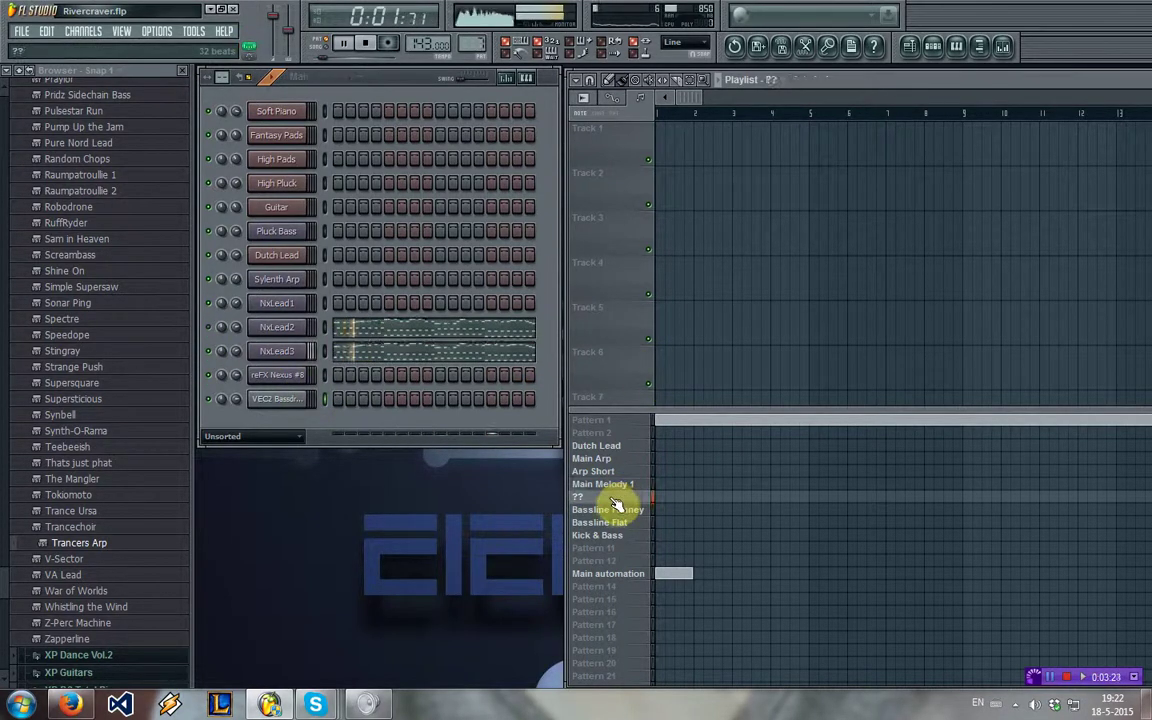
right_click(612, 497)
click(633, 500)
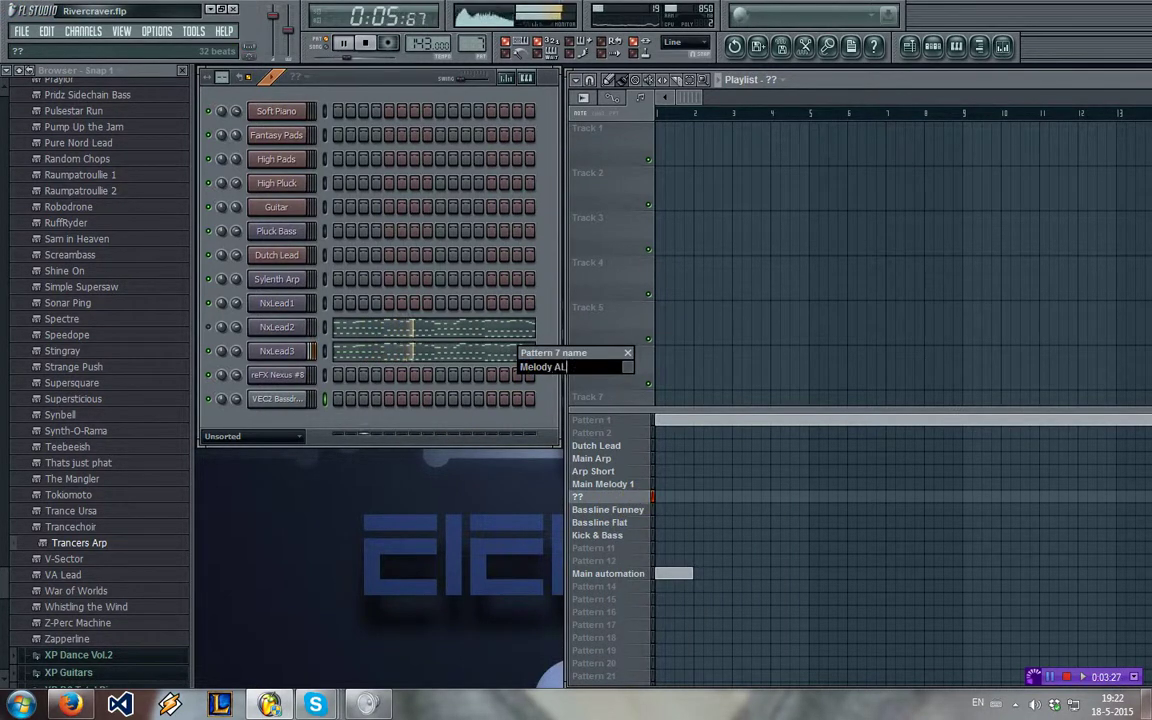
text(Melody Alt)
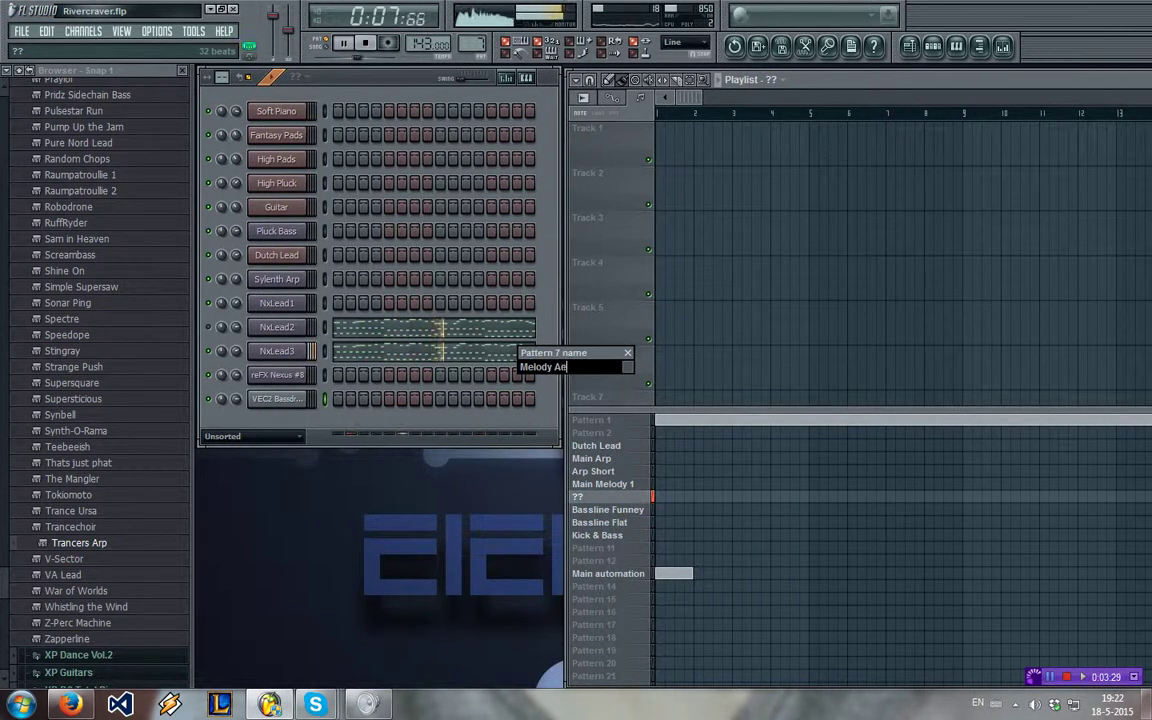
text(er)
key(Return)
- Rename the Main Melody 1 pattern Main Melody
right_click(648, 484)
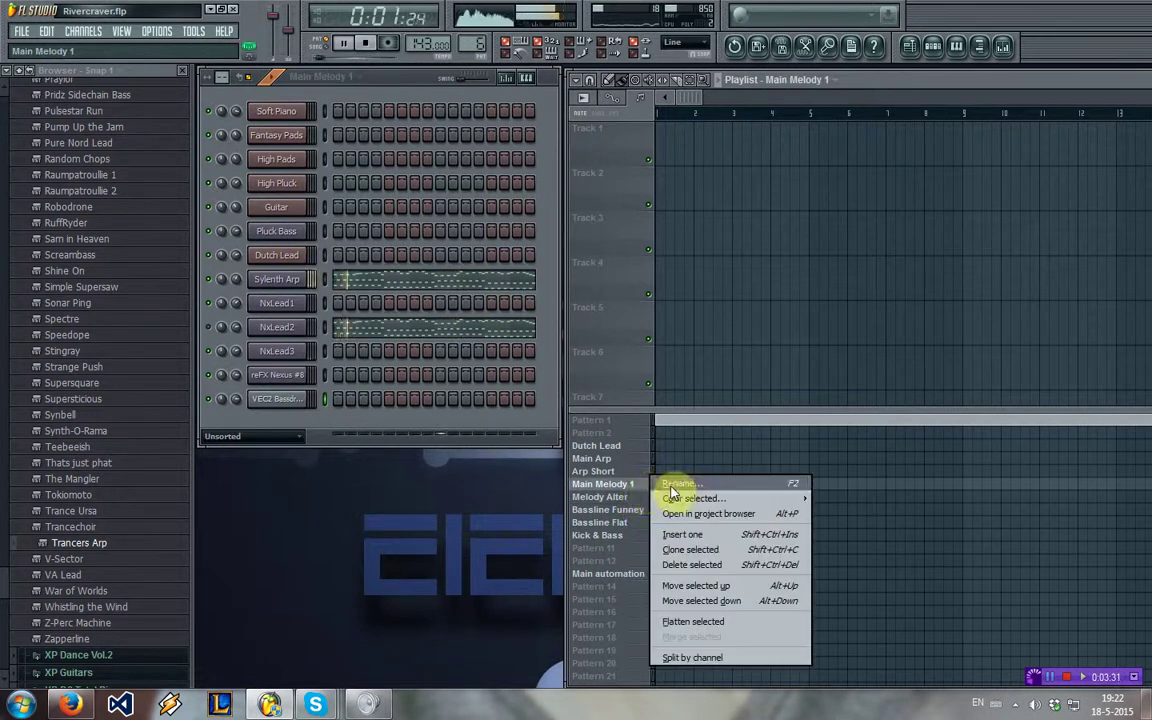
click(672, 487)
key(Return)
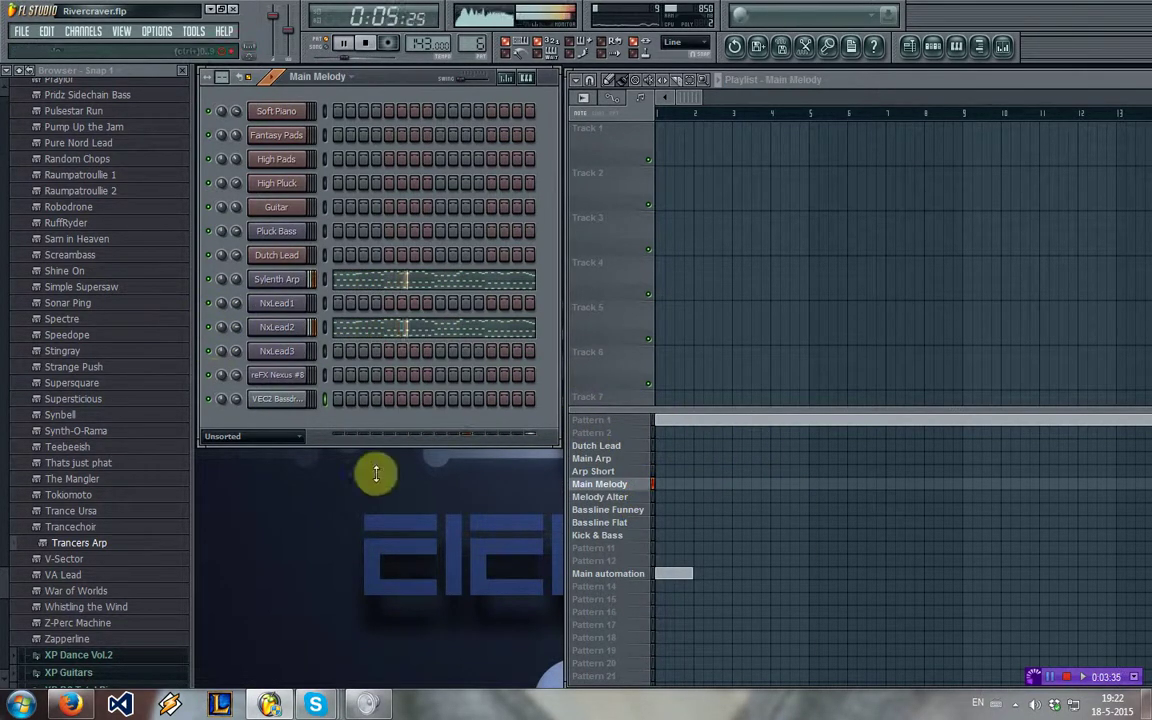
- Examine the NxLead2 channel's notes in the Melody Alter pattern during playback
click(594, 497)
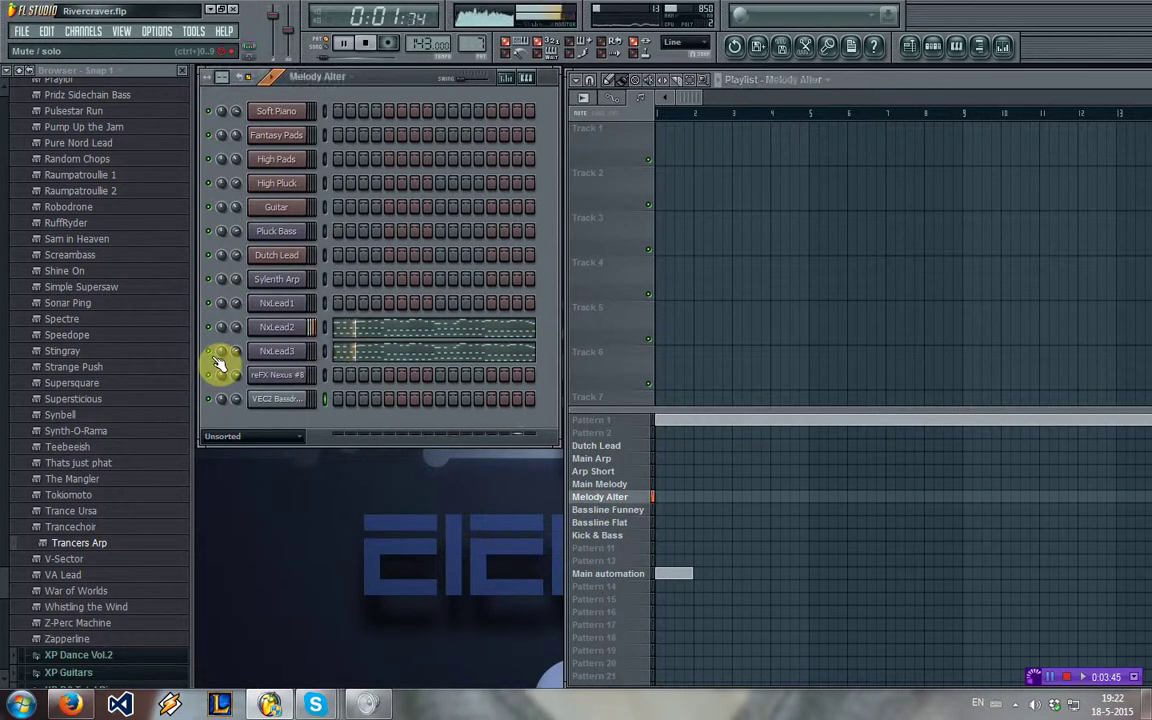
click(417, 328)
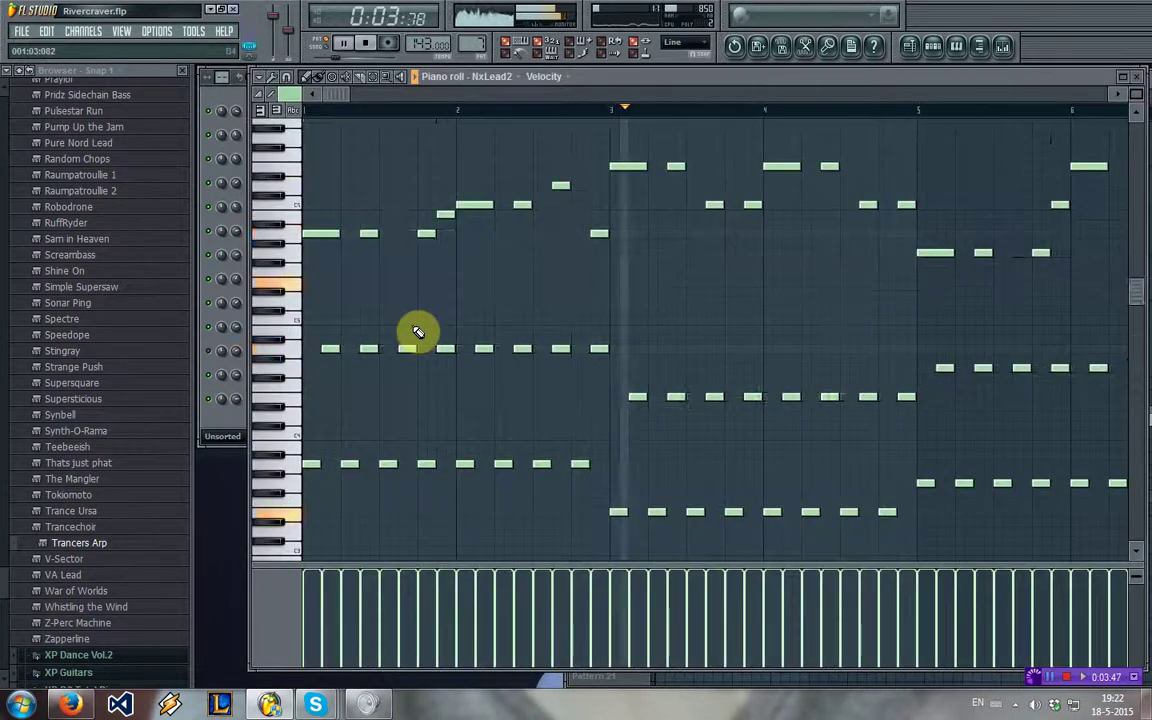
click(1135, 76)
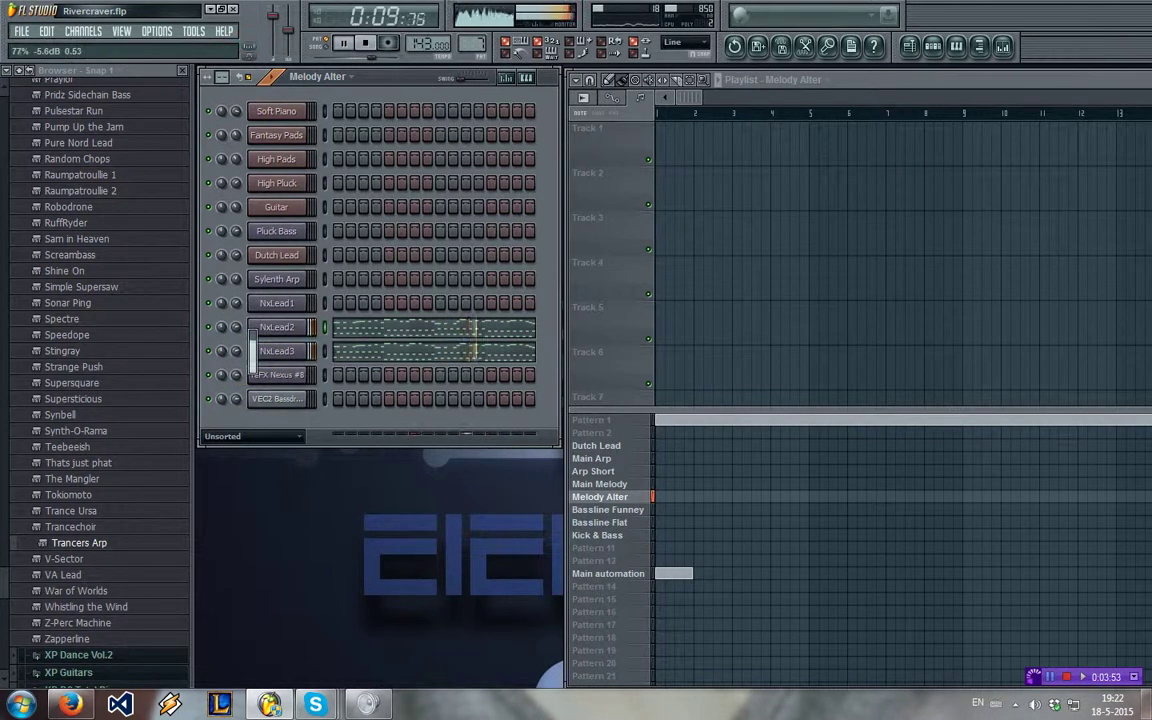
click(438, 338)
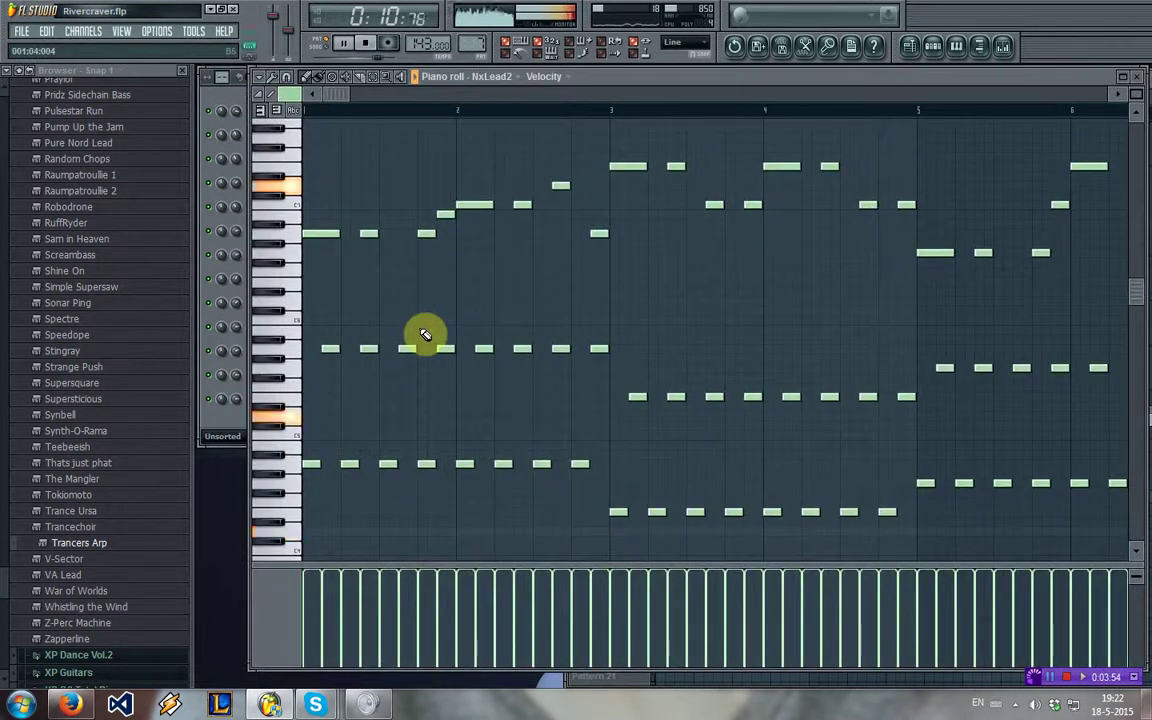
click(1136, 79)
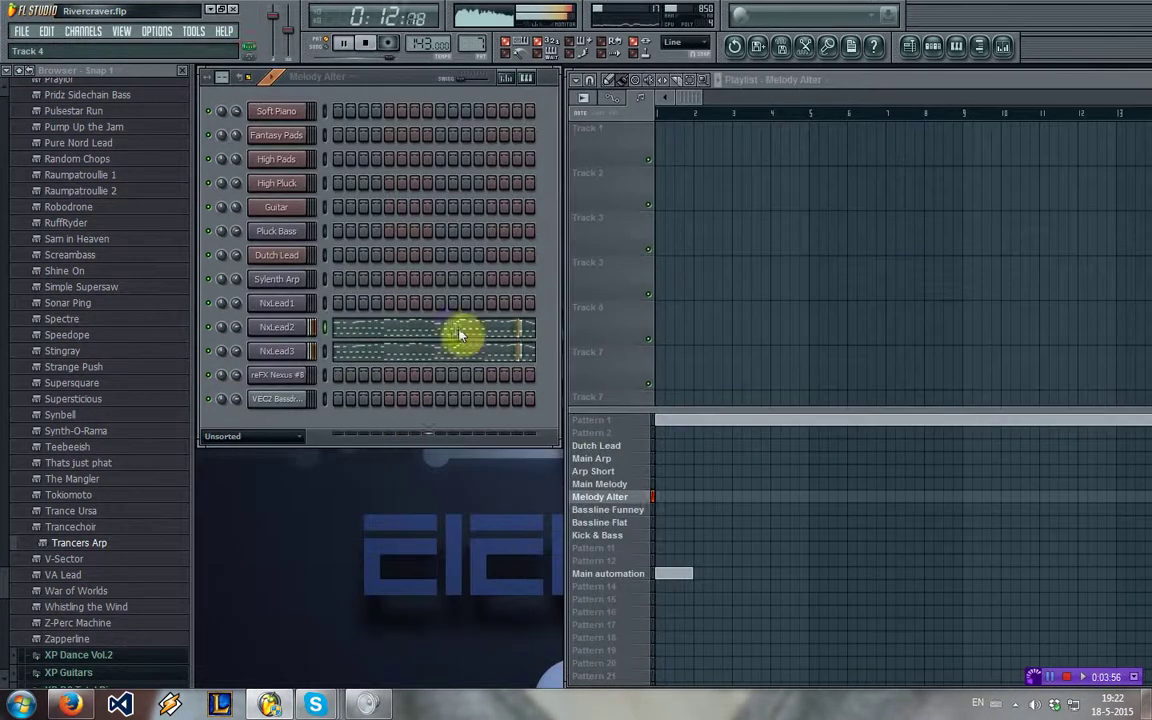
click(372, 335)
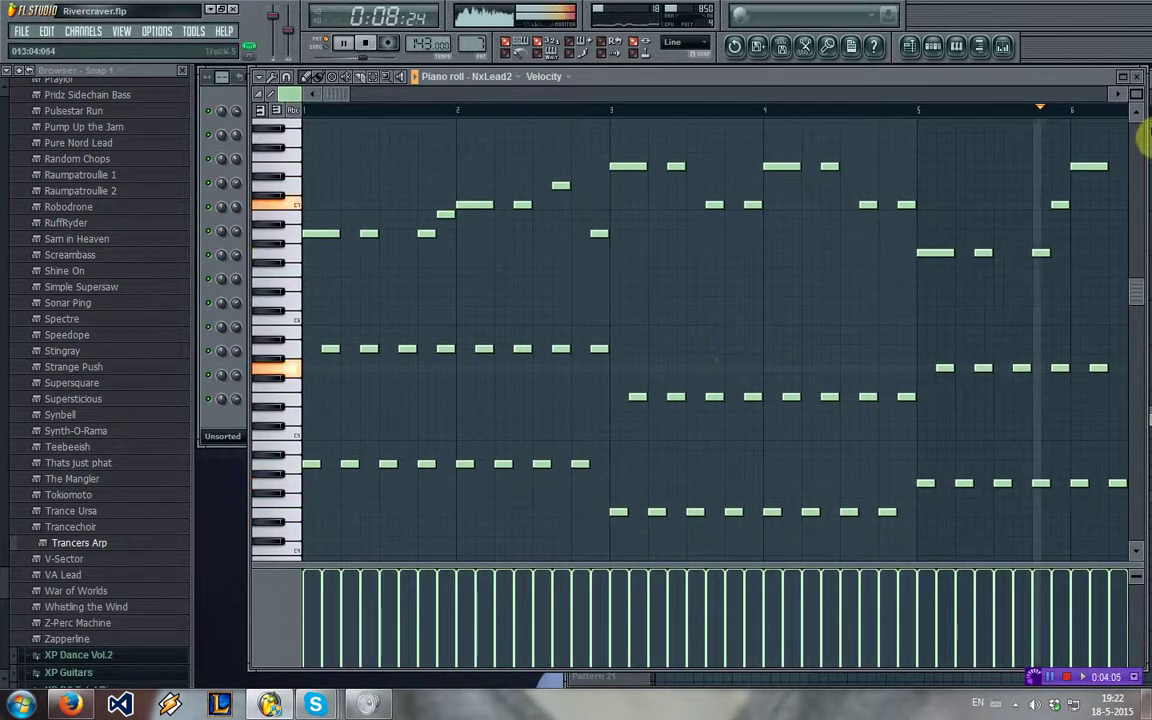
click(1135, 77)
click(238, 335)
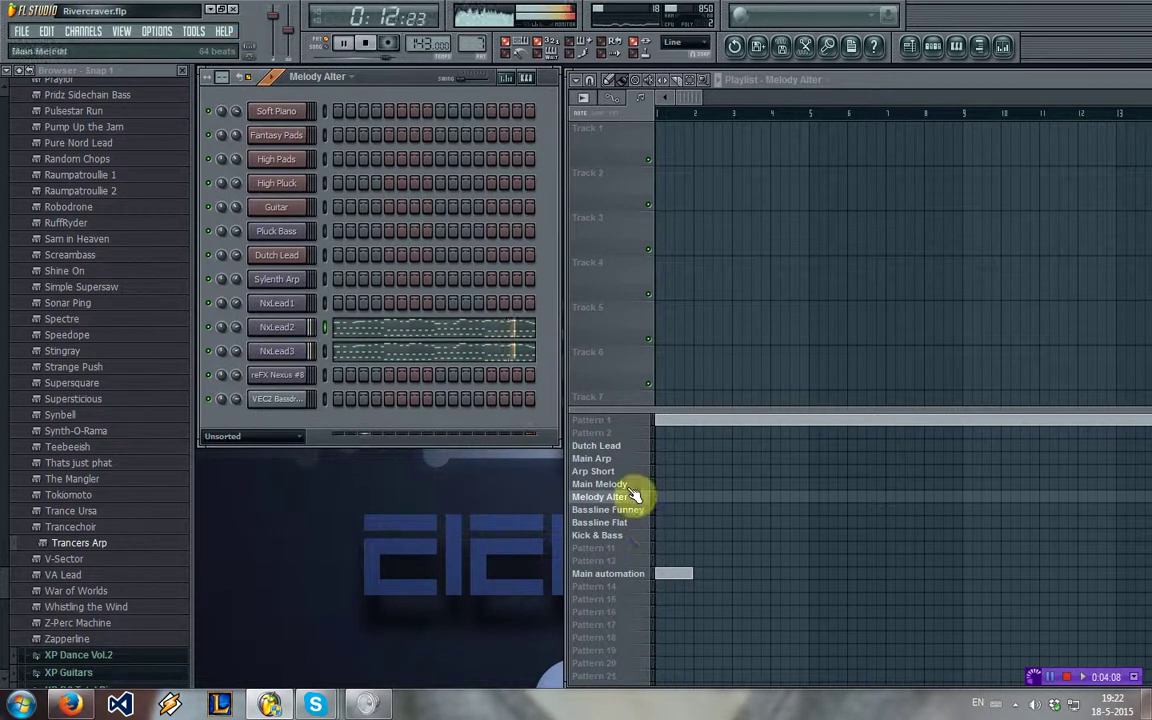
- Remove the Pattern 1 clip from the playlist and audition the Main Melody, Dutch Lead and Main Arp patterns
drag(692, 97, 462, 116)
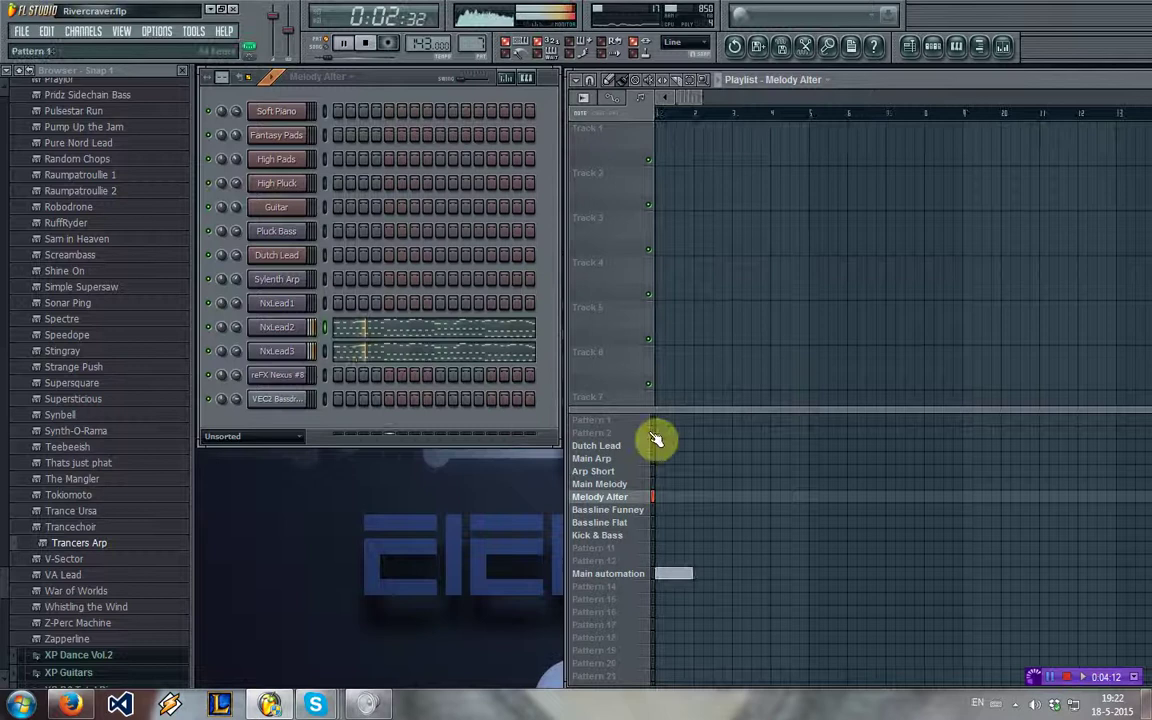
click(623, 486)
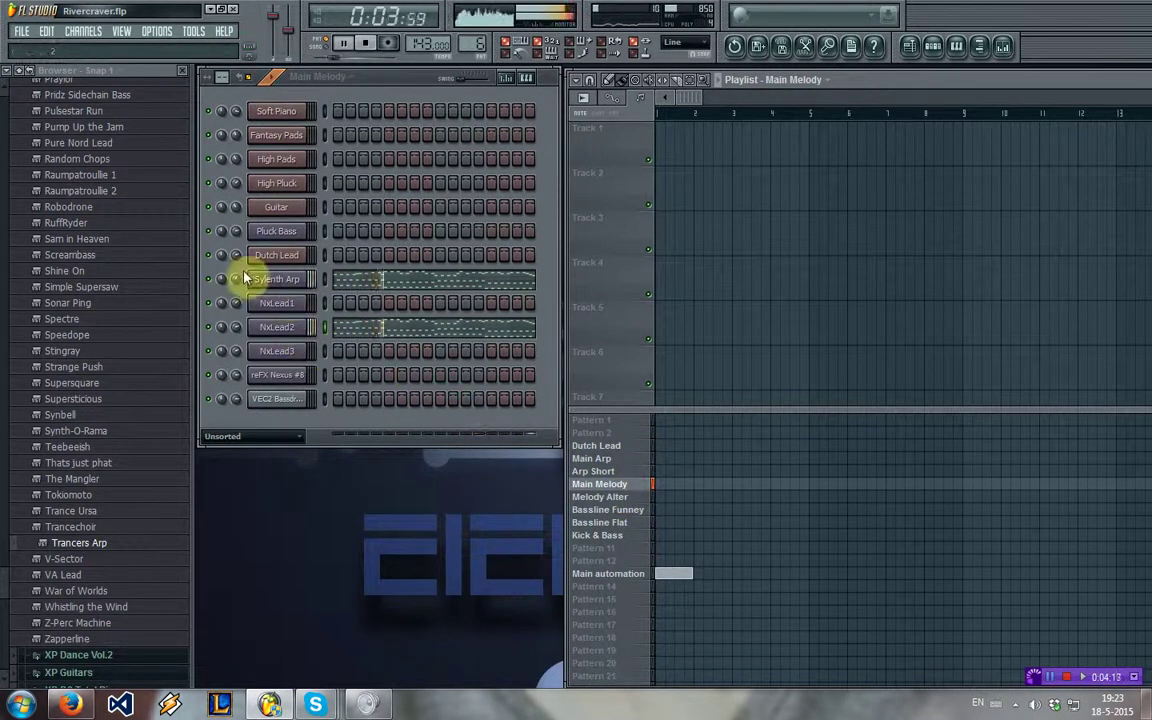
click(640, 447)
click(643, 459)
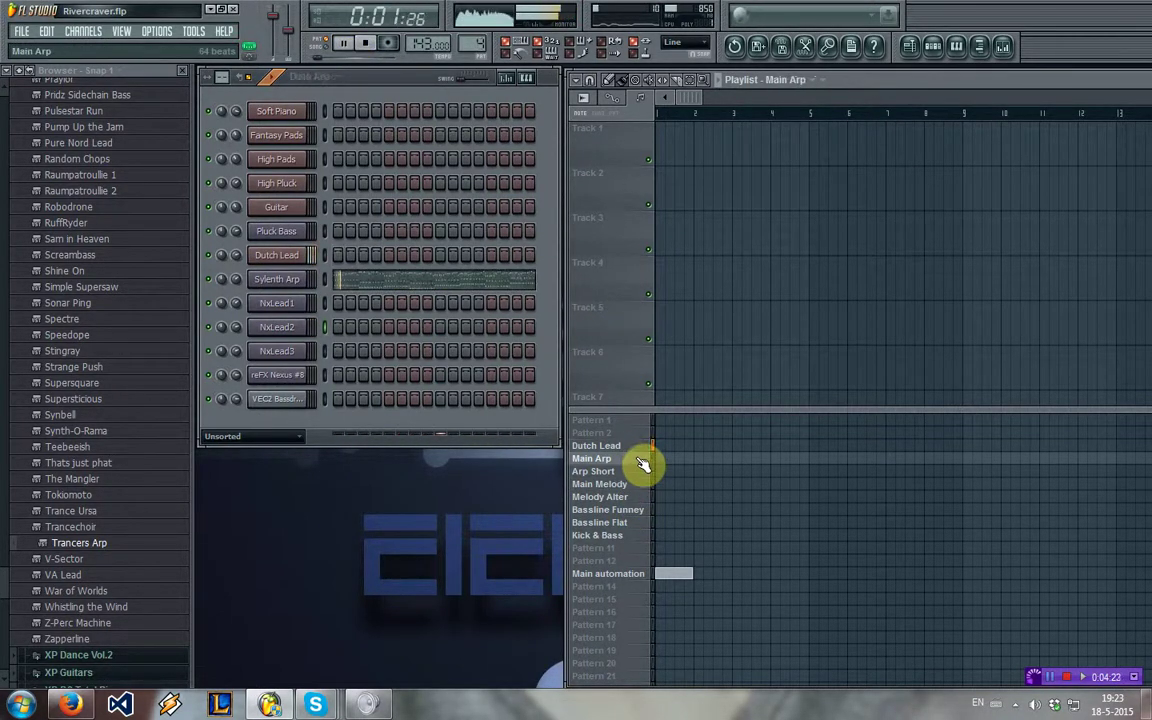
- Review the Sylenth Arp plugin and its miscellaneous channel settings
click(278, 280)
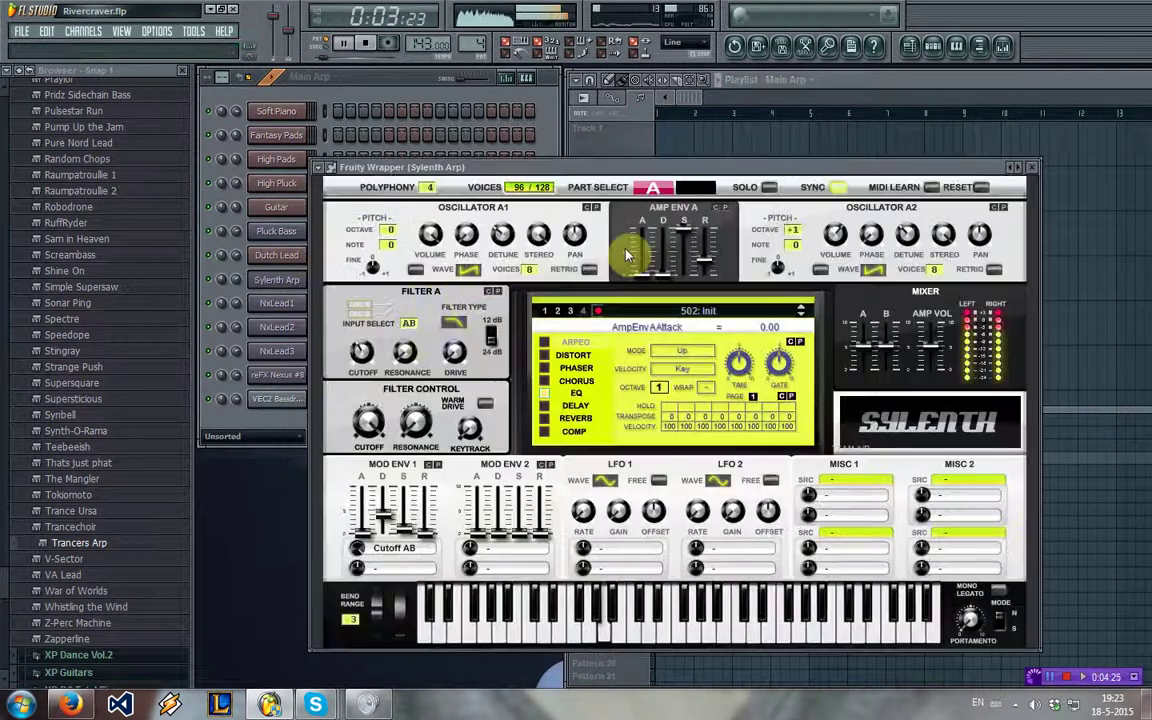
click(1034, 166)
click(378, 299)
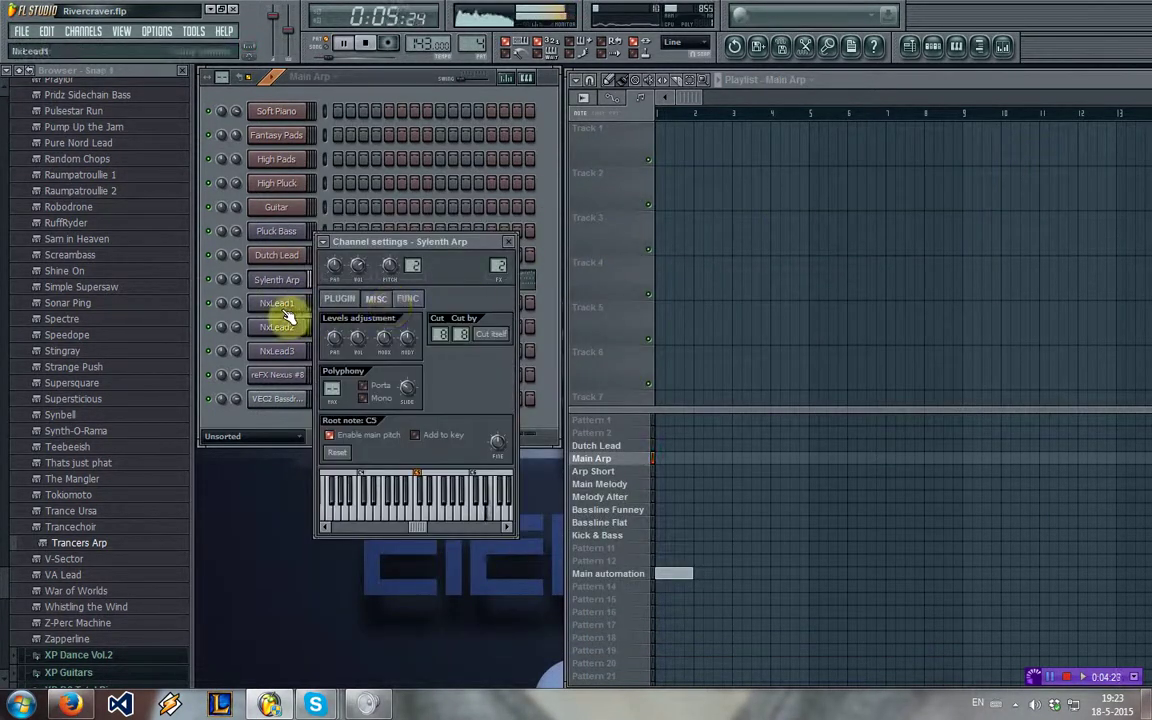
click(508, 242)
- Check the remaining patterns from Arp Short to Kick & Bass for NxLead1 notes, stop playback and delete the NxLead1 channel
click(643, 473)
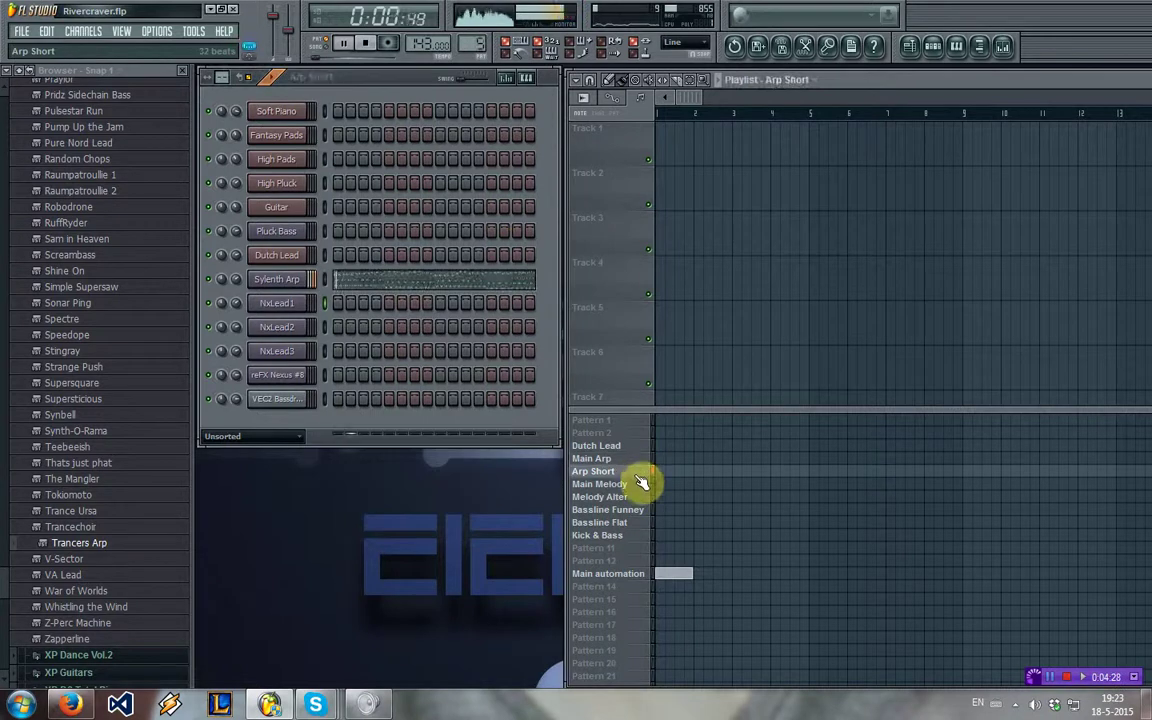
click(641, 485)
click(641, 497)
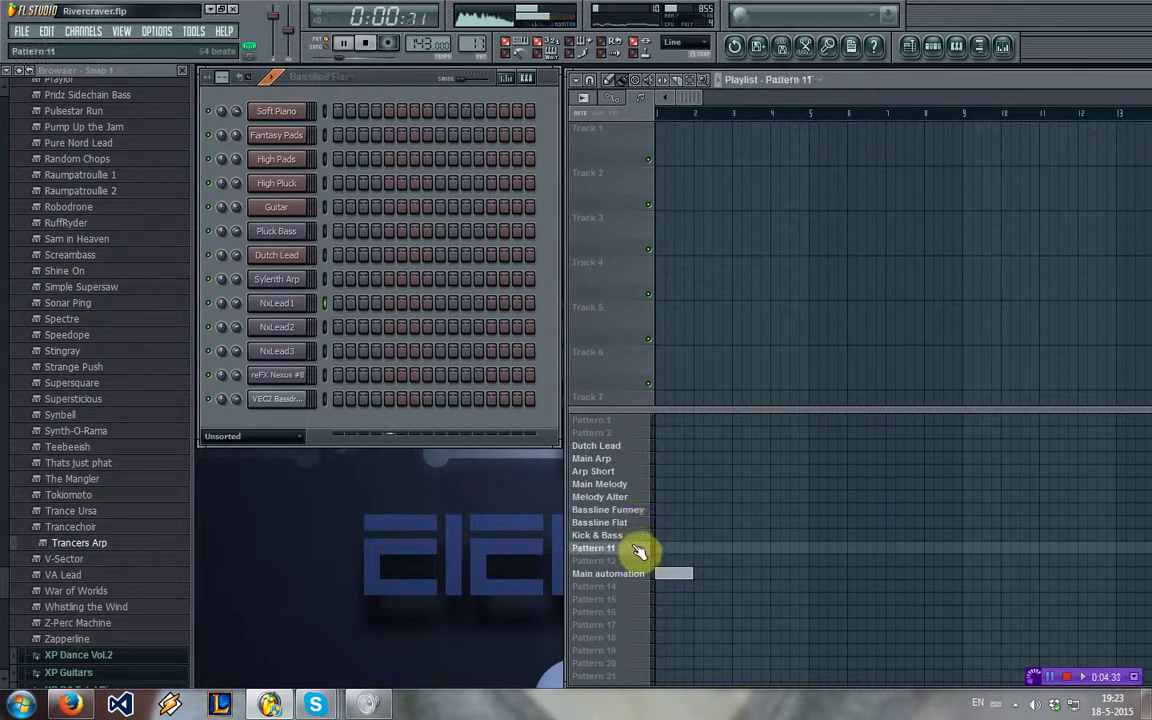
click(632, 536)
key(space)
right_click(303, 349)
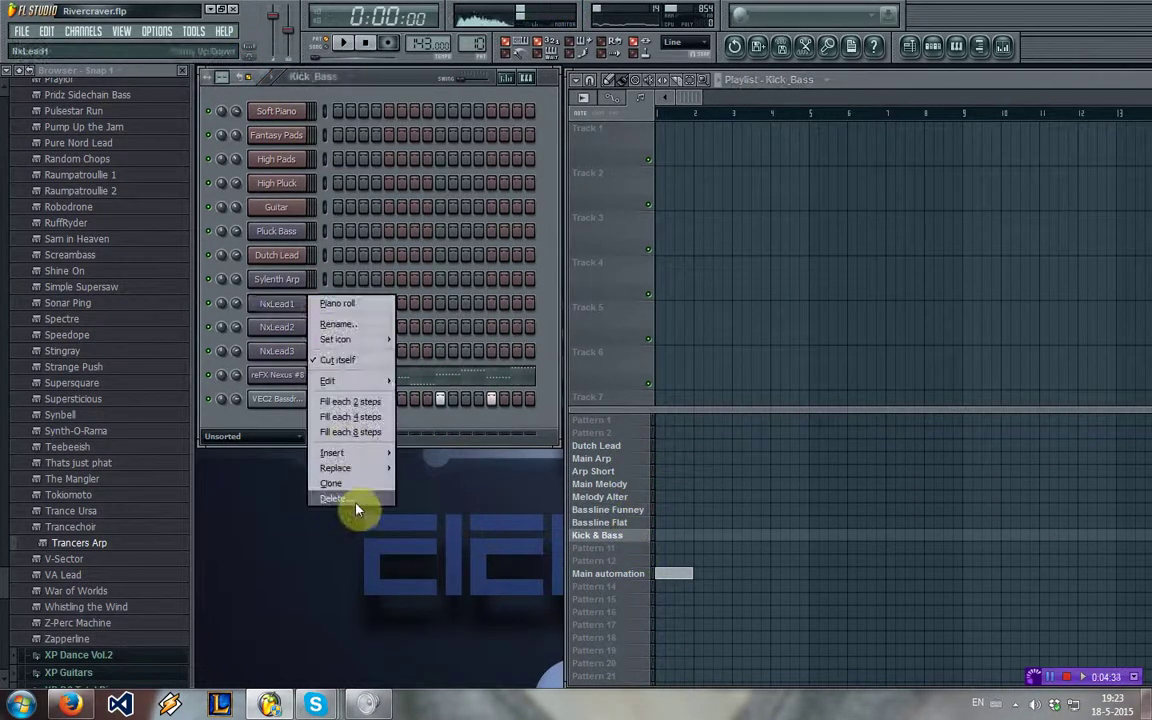
click(353, 496)
key(Return)
- In the Main Melody pattern, mute Sylenth Arp and rename the NxLead2 channel Pulse Lead
click(622, 472)
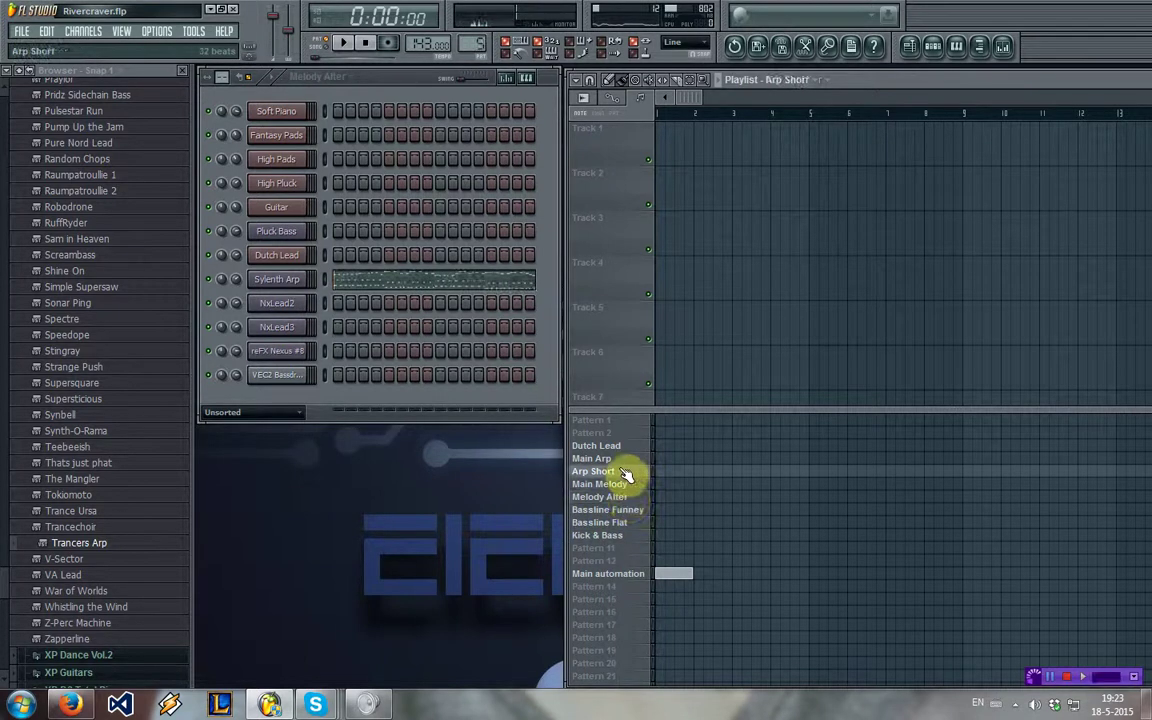
click(622, 485)
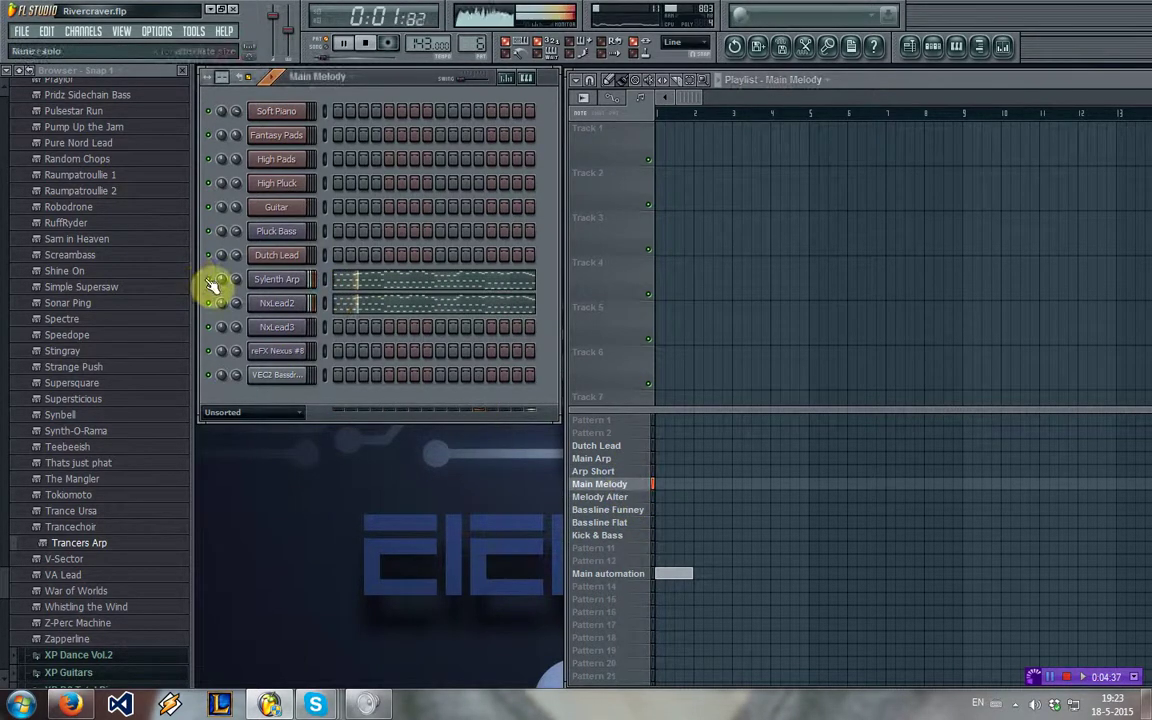
right_click(277, 313)
click(330, 324)
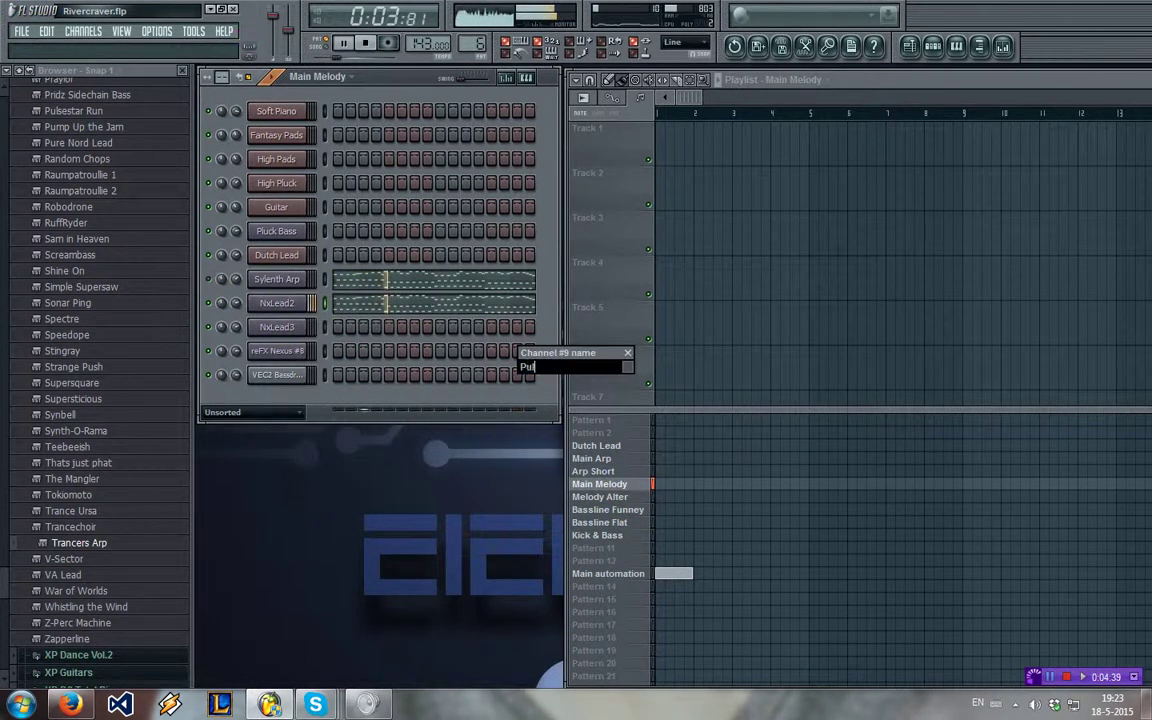
text(Pulse Lead)
key(Return)
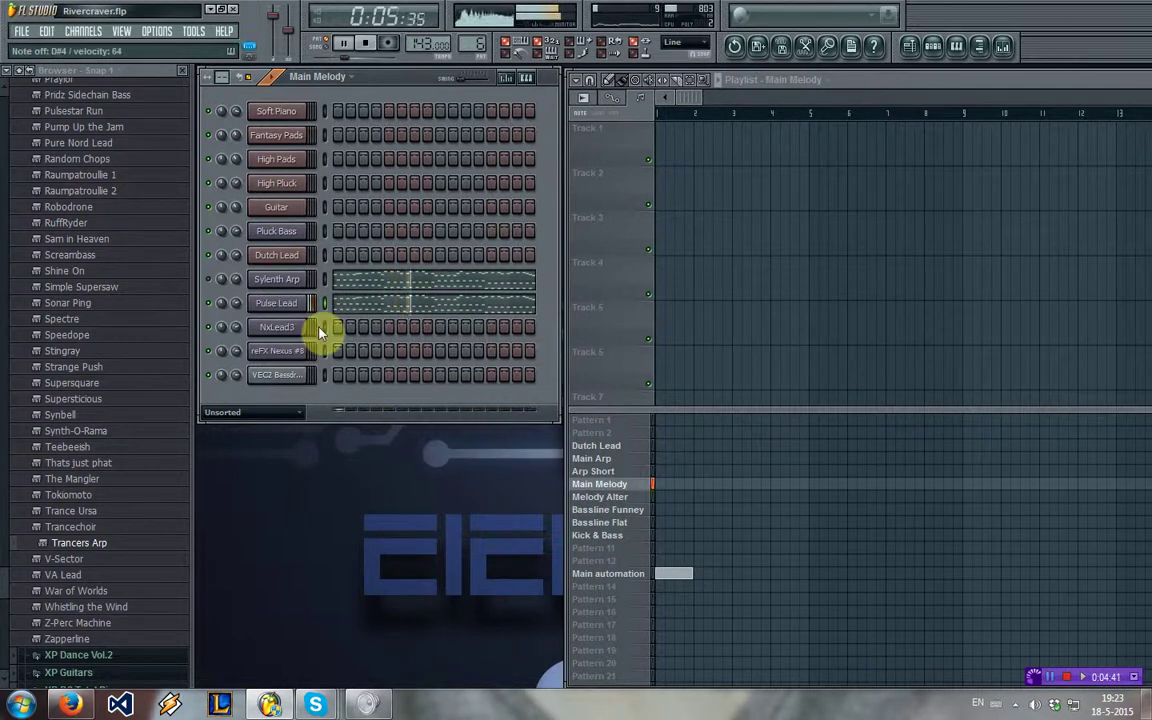
- Assign Pulse Lead to mixer track 3 and load Fruity Parametric EQ 2 in the track's first effect slot
click(275, 303)
click(375, 278)
click(508, 242)
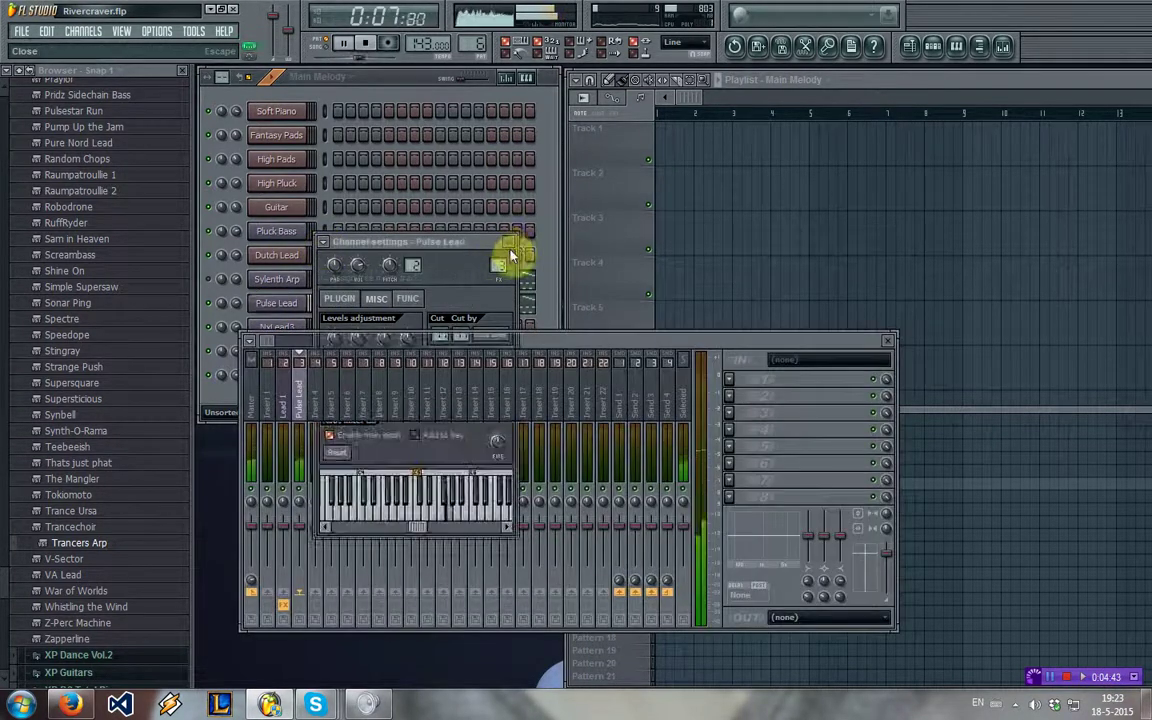
click(730, 379)
click(930, 668)
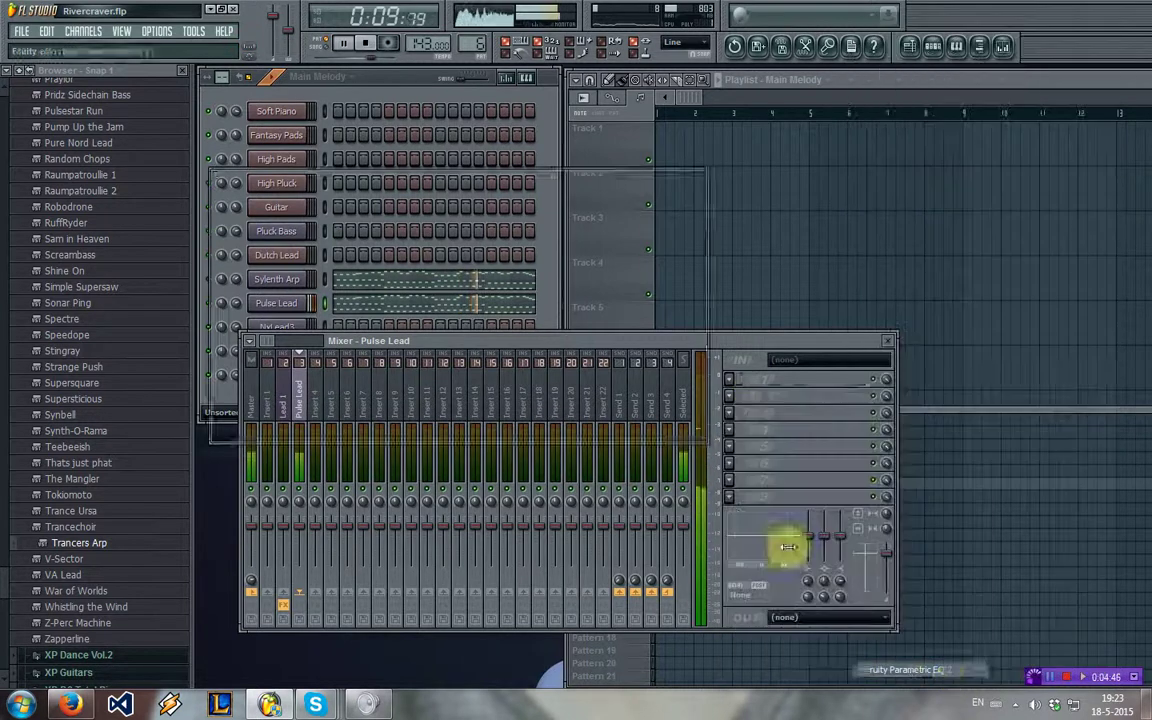
- Shape the Pulse Lead EQ by slightly lowering bands 1, 2, 4 and 7 and raising bands 5 and 6
drag(498, 304, 515, 322)
drag(356, 304, 356, 302)
drag(391, 304, 393, 300)
drag(427, 304, 476, 304)
drag(393, 300, 393, 303)
drag(442, 295, 438, 294)
drag(476, 305, 472, 302)
drag(515, 321, 507, 311)
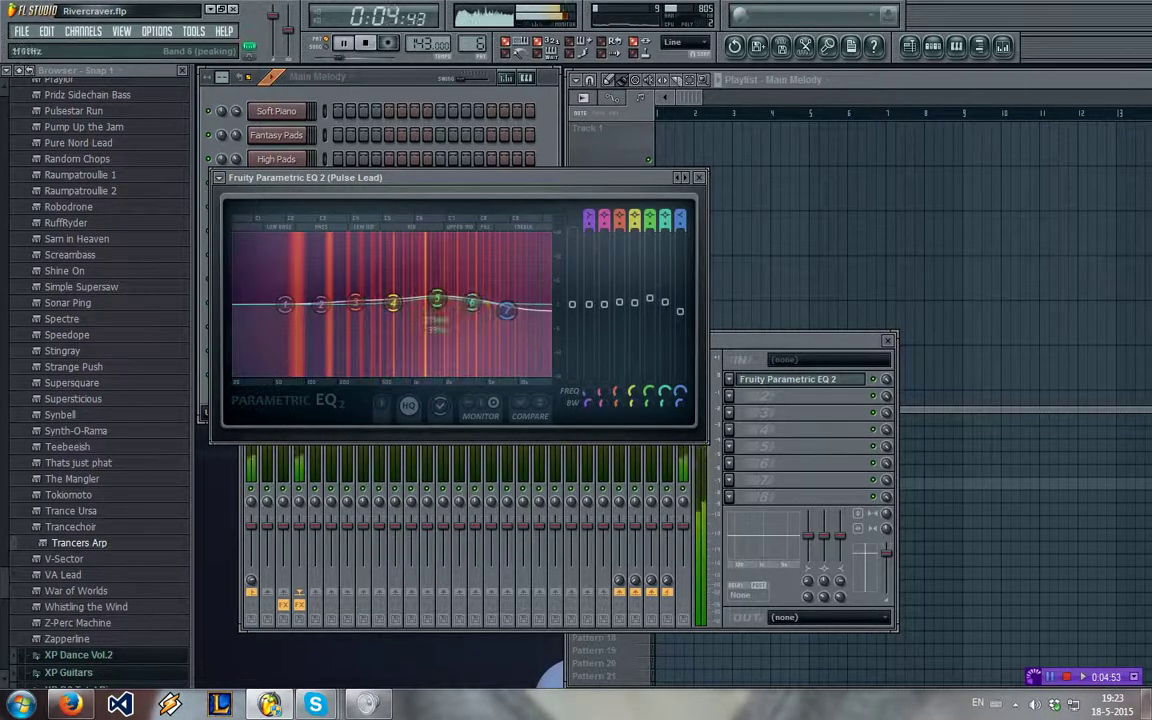
drag(437, 299, 379, 308)
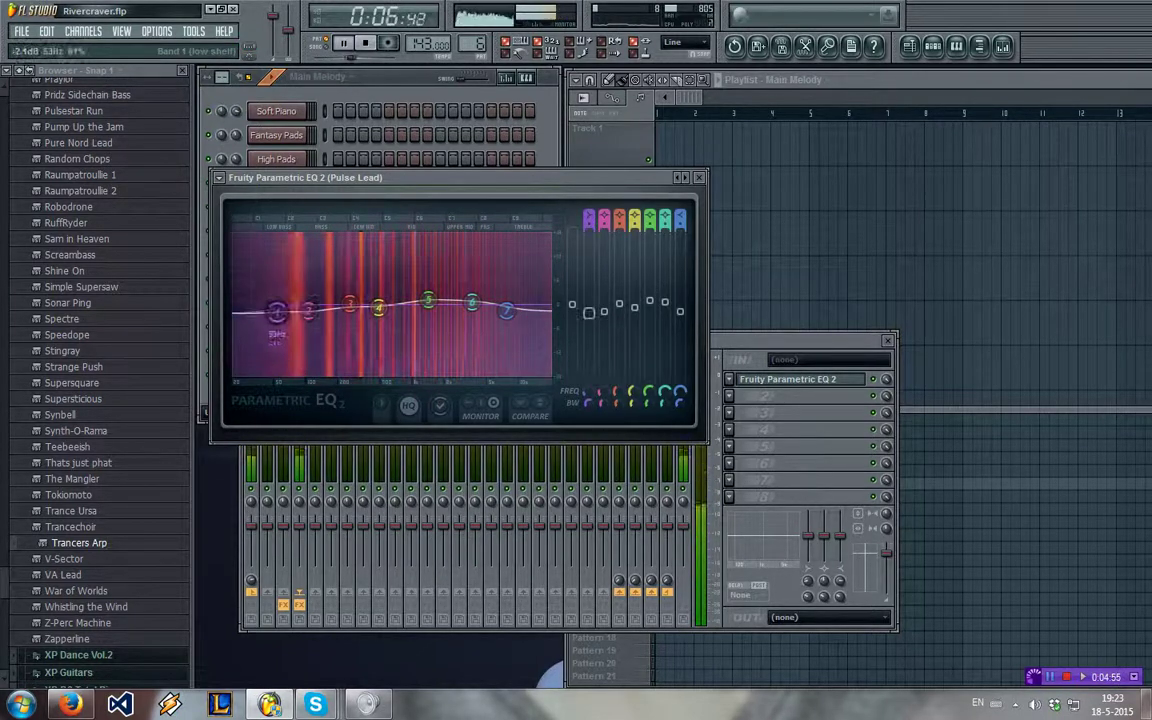
click(698, 178)
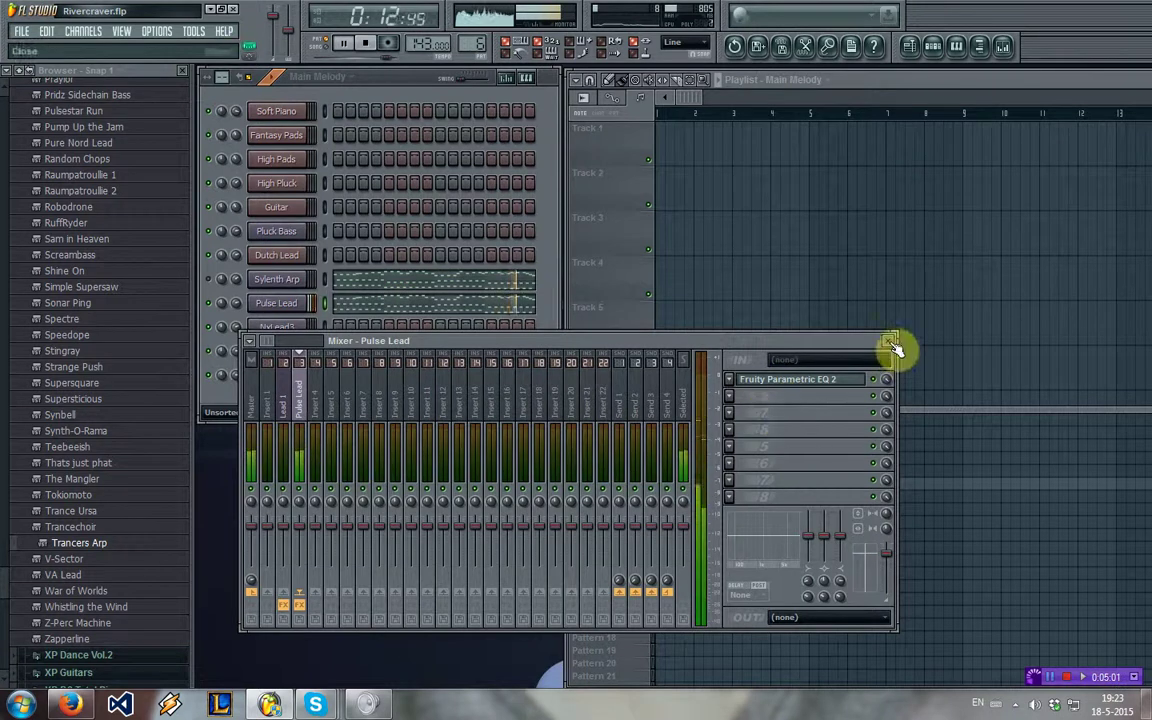
click(889, 342)
- In the Melody Alter pattern, rename the NxLead3 channel Trance Arp and open its channel settings
click(630, 497)
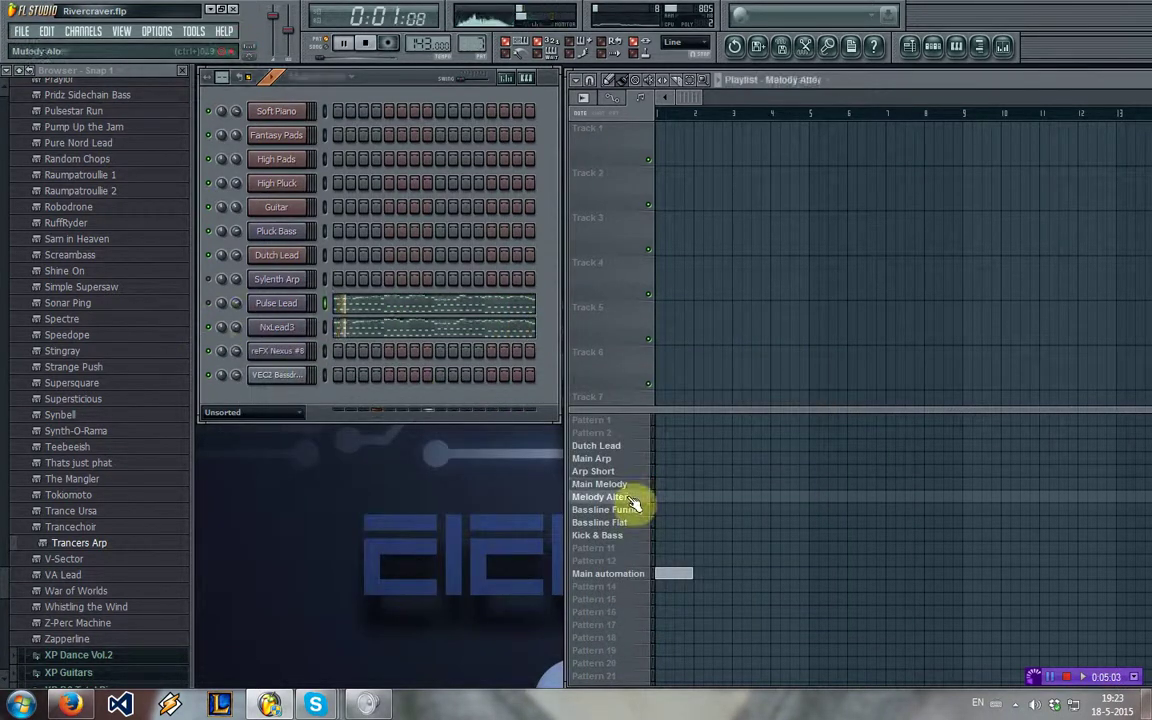
right_click(305, 336)
click(370, 345)
text(Trance Arp)
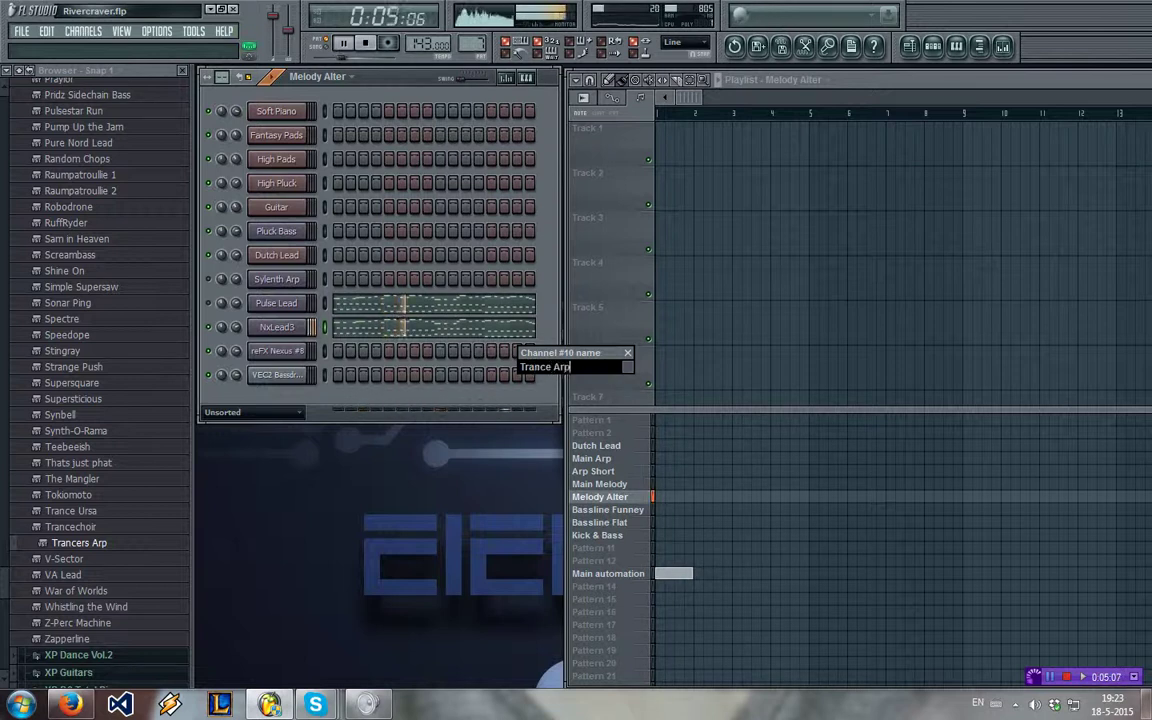
key(Return)
click(297, 336)
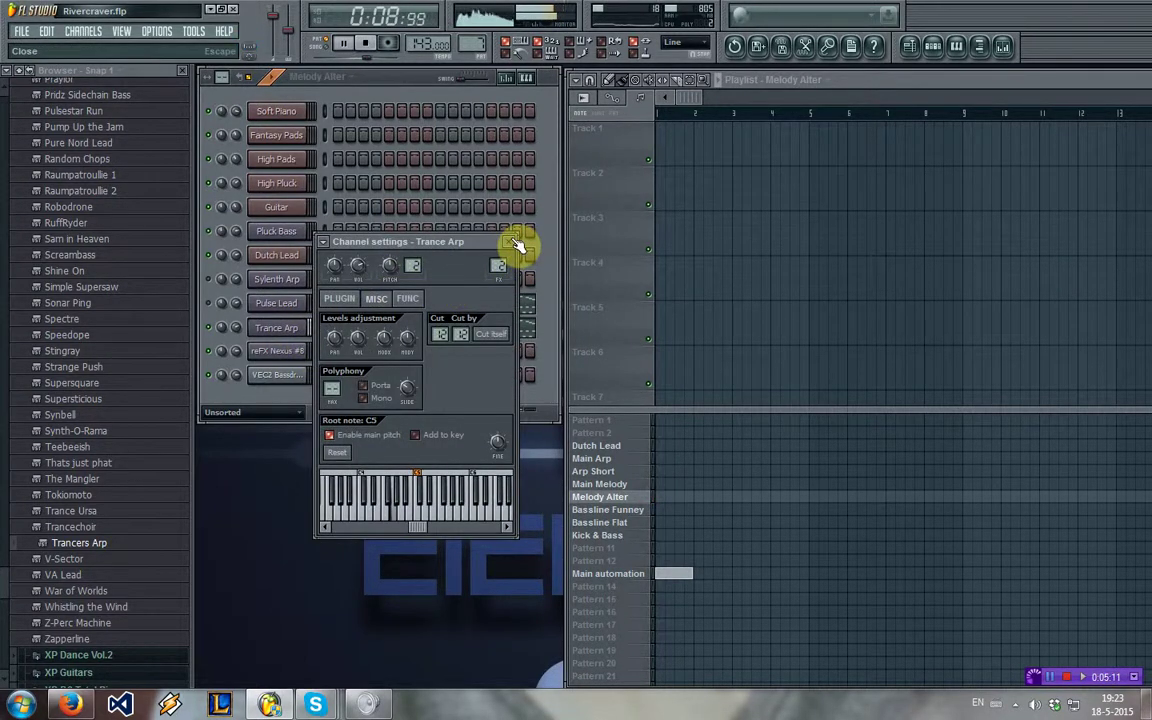
- Load Fruity Free Filter into the second effect slot of the Pulse Lead mixer track
click(511, 243)
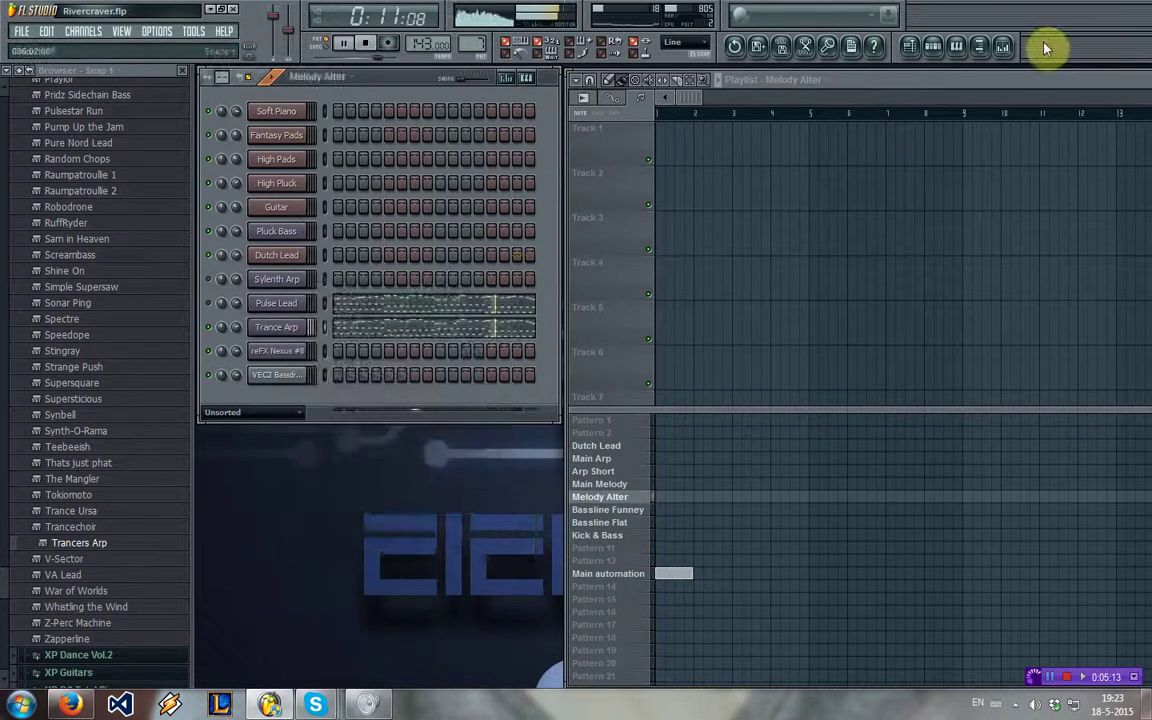
click(1003, 47)
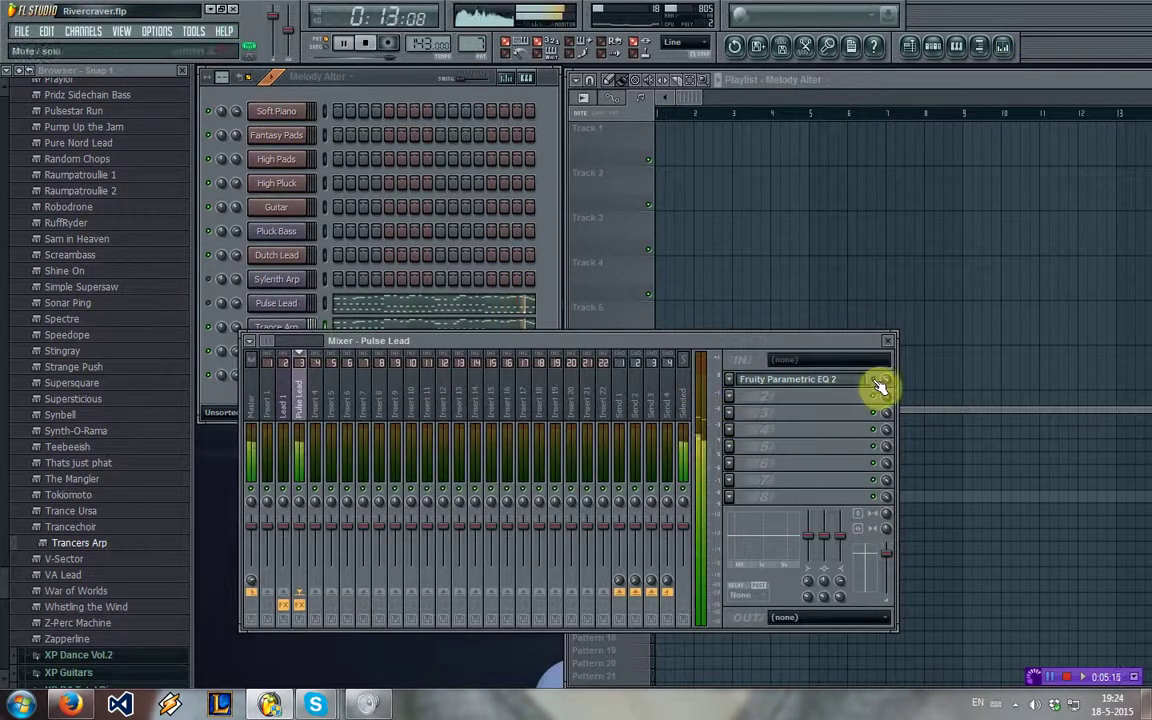
click(729, 395)
mouse_move(758, 394)
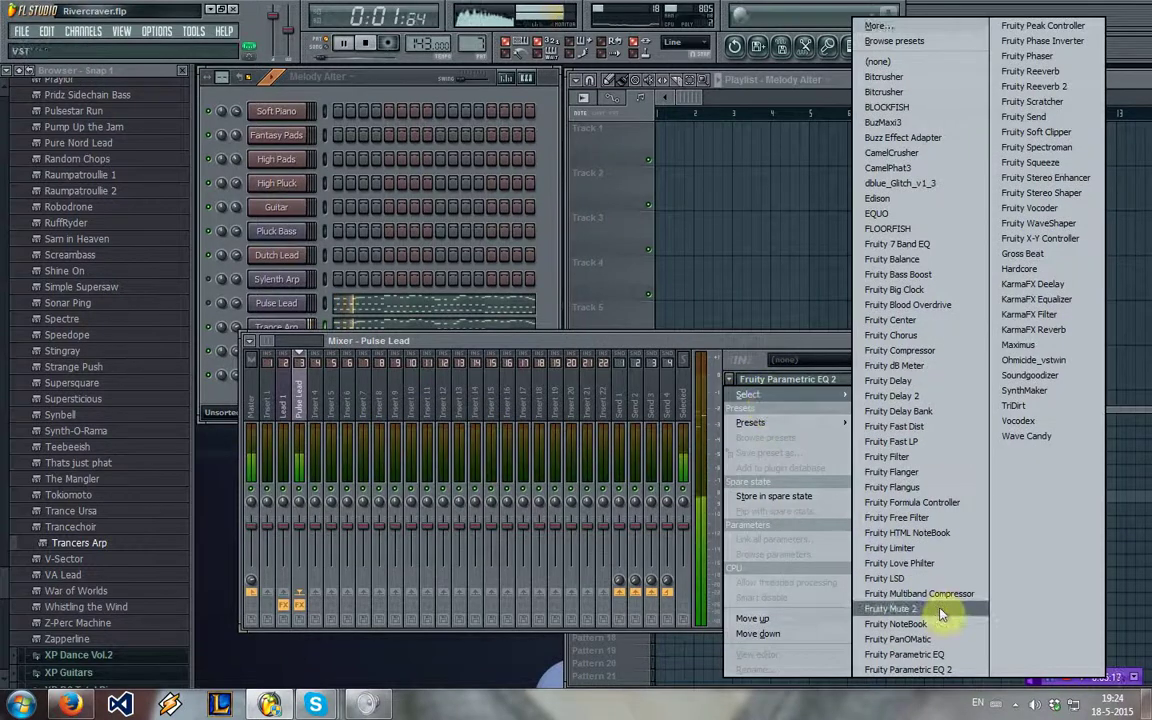
click(937, 535)
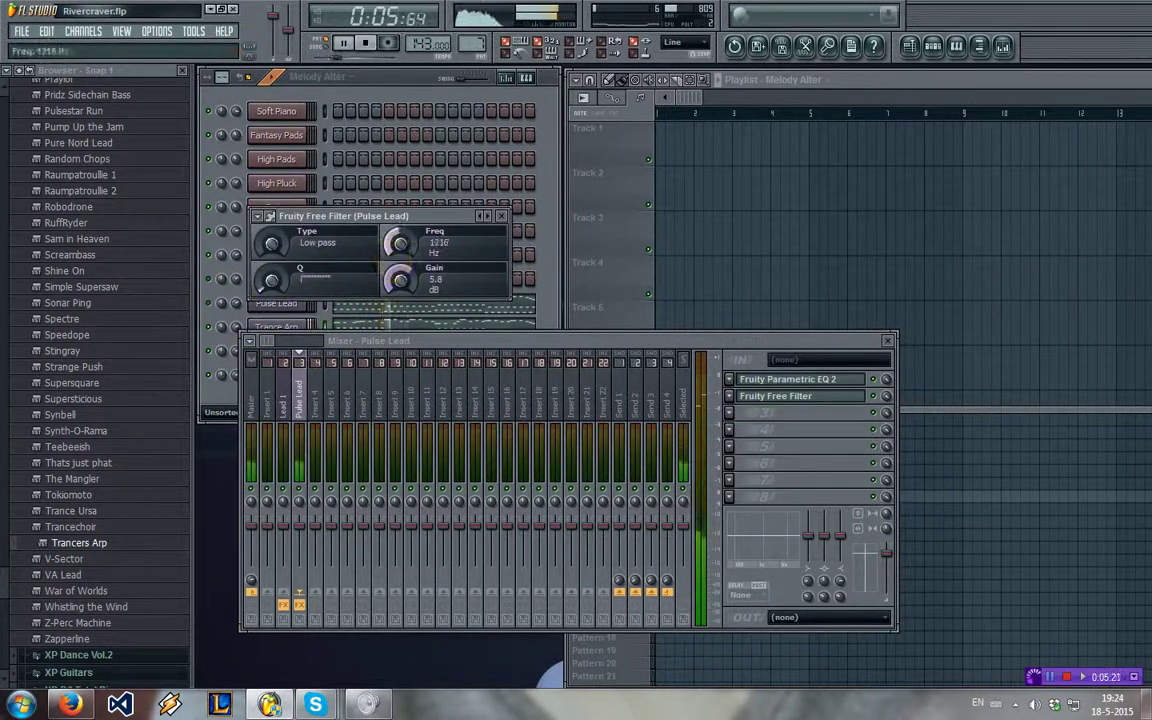
click(501, 216)
click(887, 341)
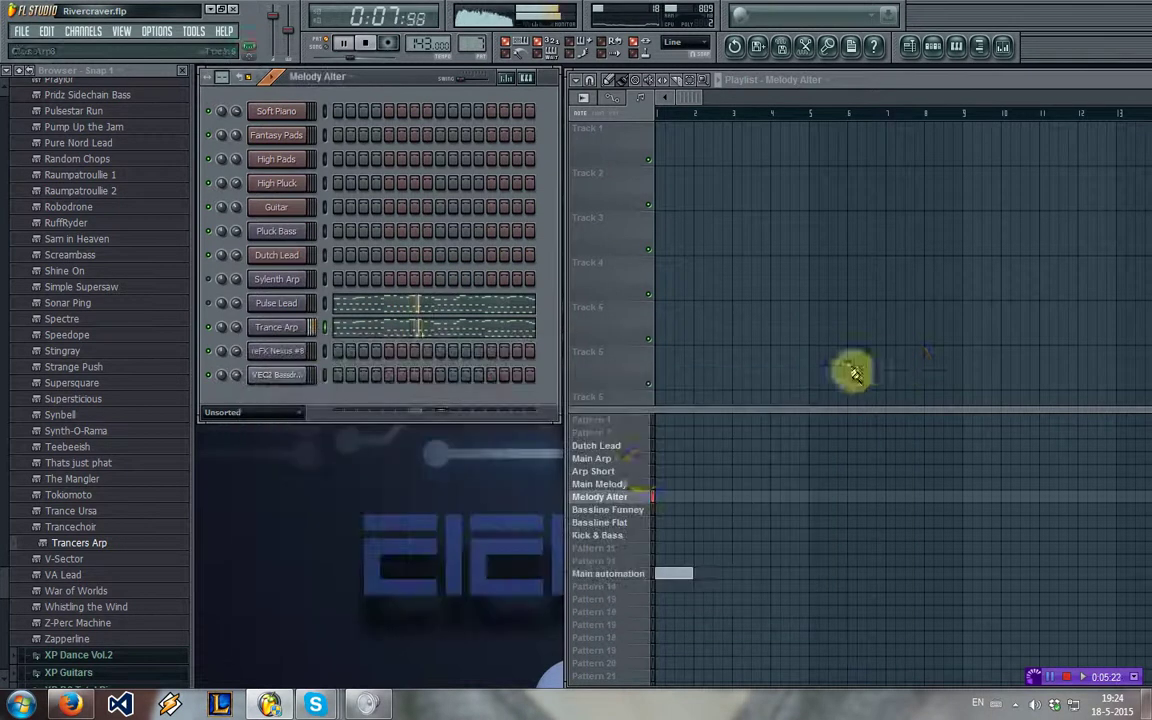
- In the Main Arp pattern, copy all Sylenth Arp notes into the Trance Arp channel and check the pasted notes
click(612, 459)
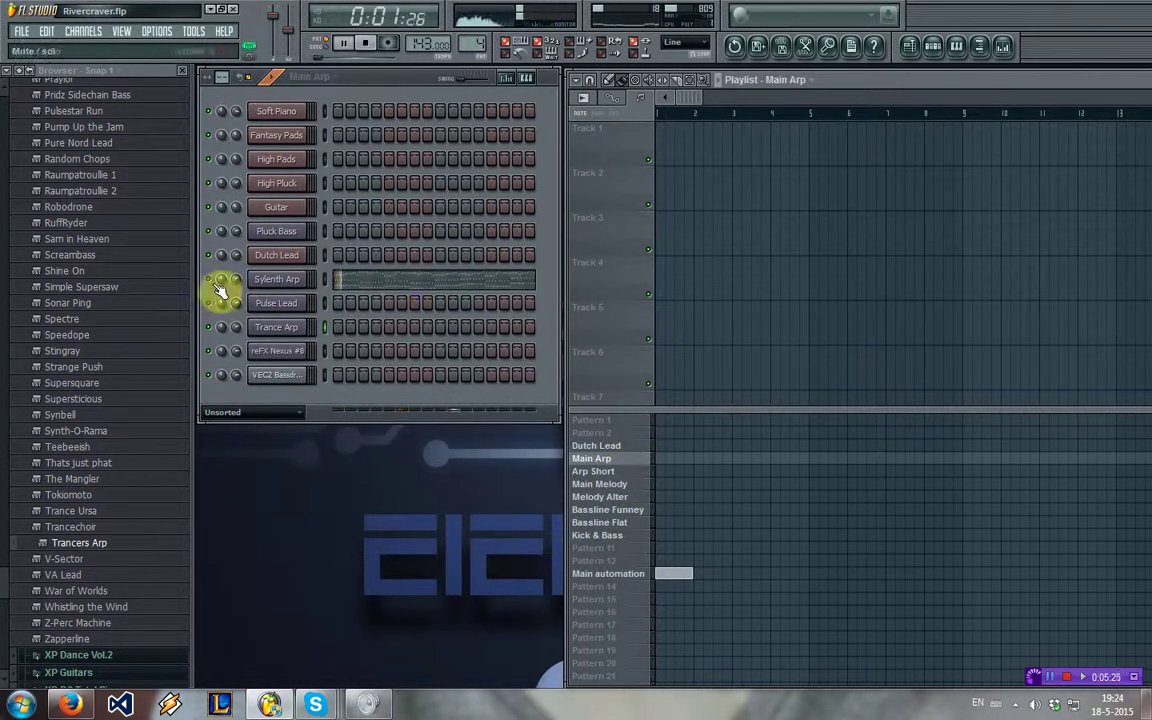
click(356, 288)
key(ctrl+a)
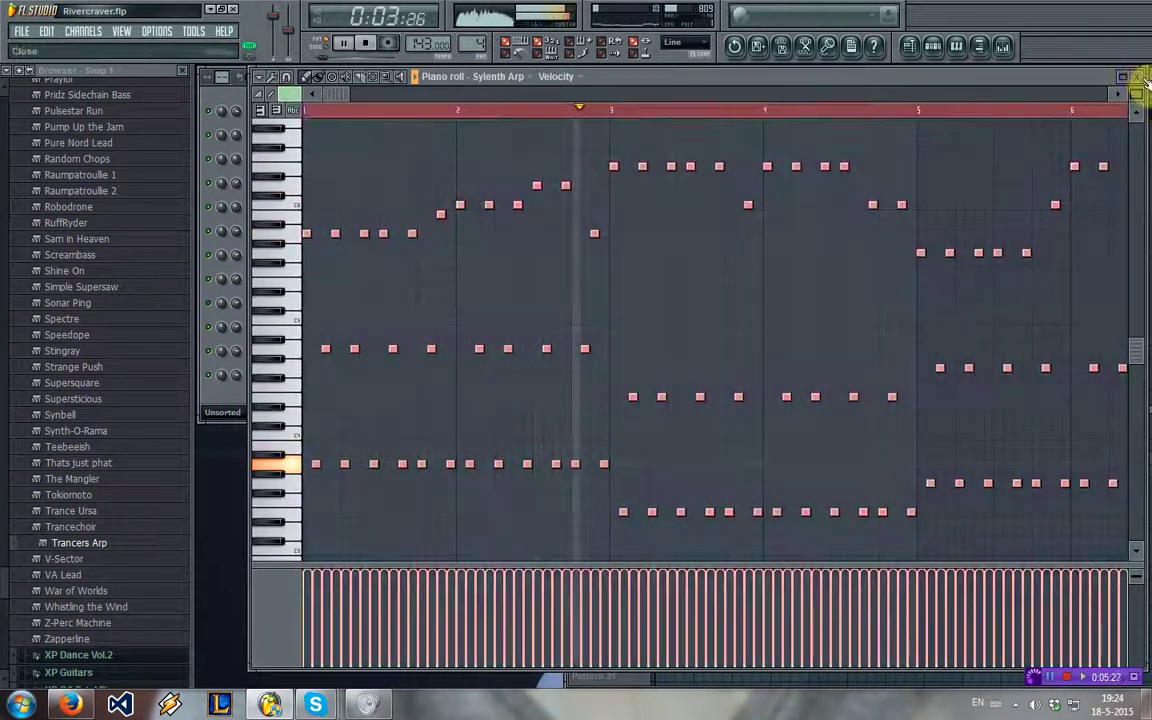
click(1143, 82)
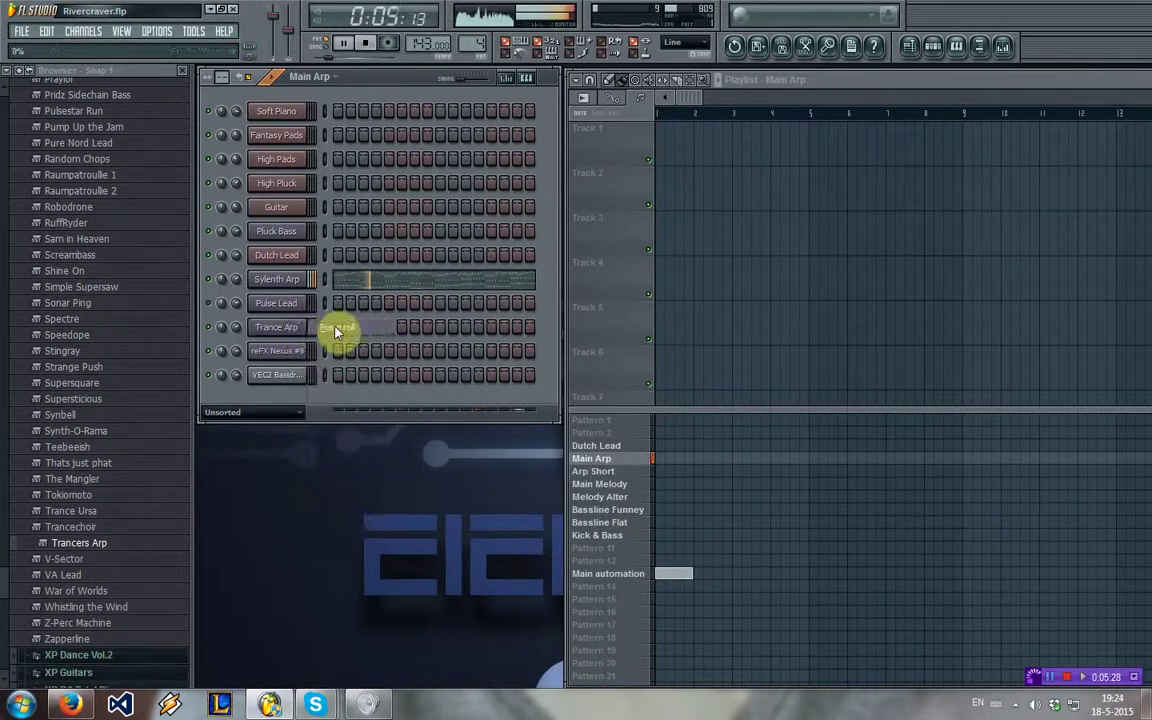
click(334, 329)
key(space)
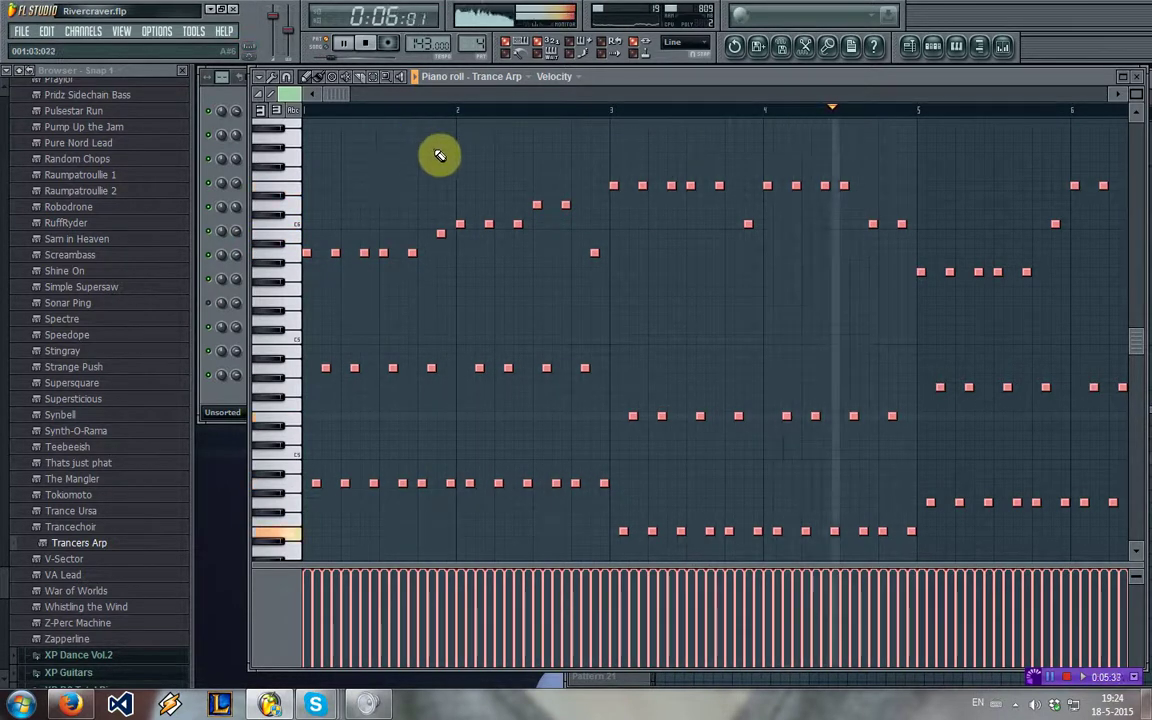
click(1136, 77)
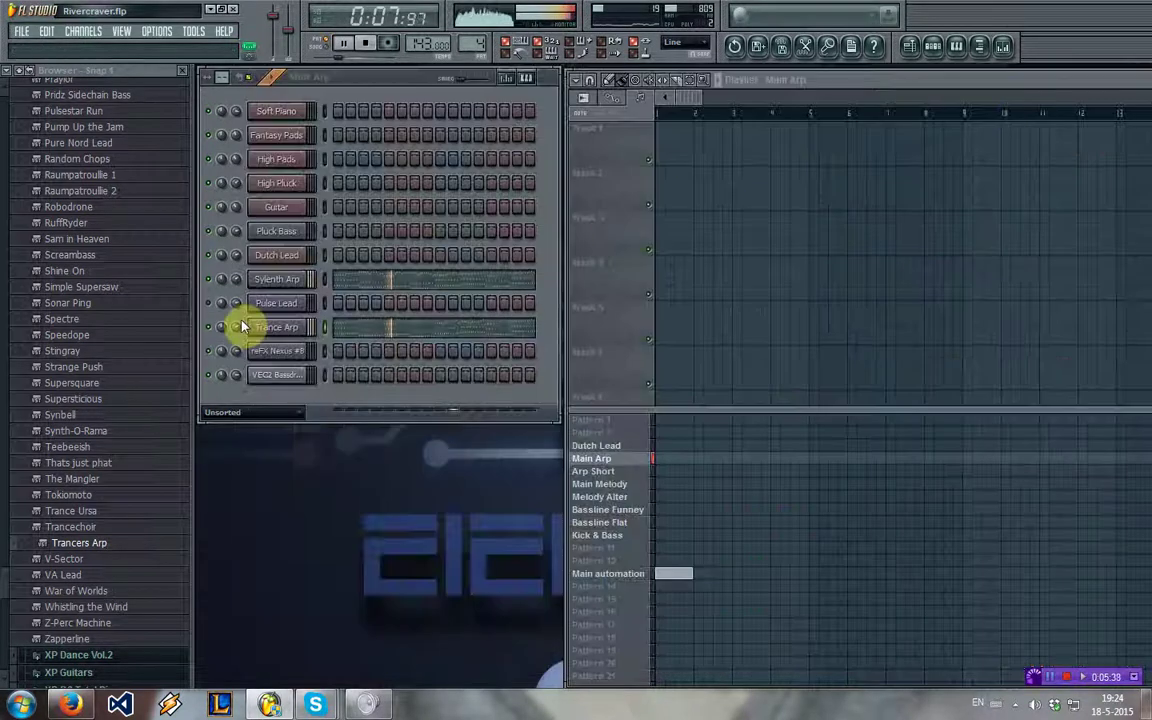
click(400, 333)
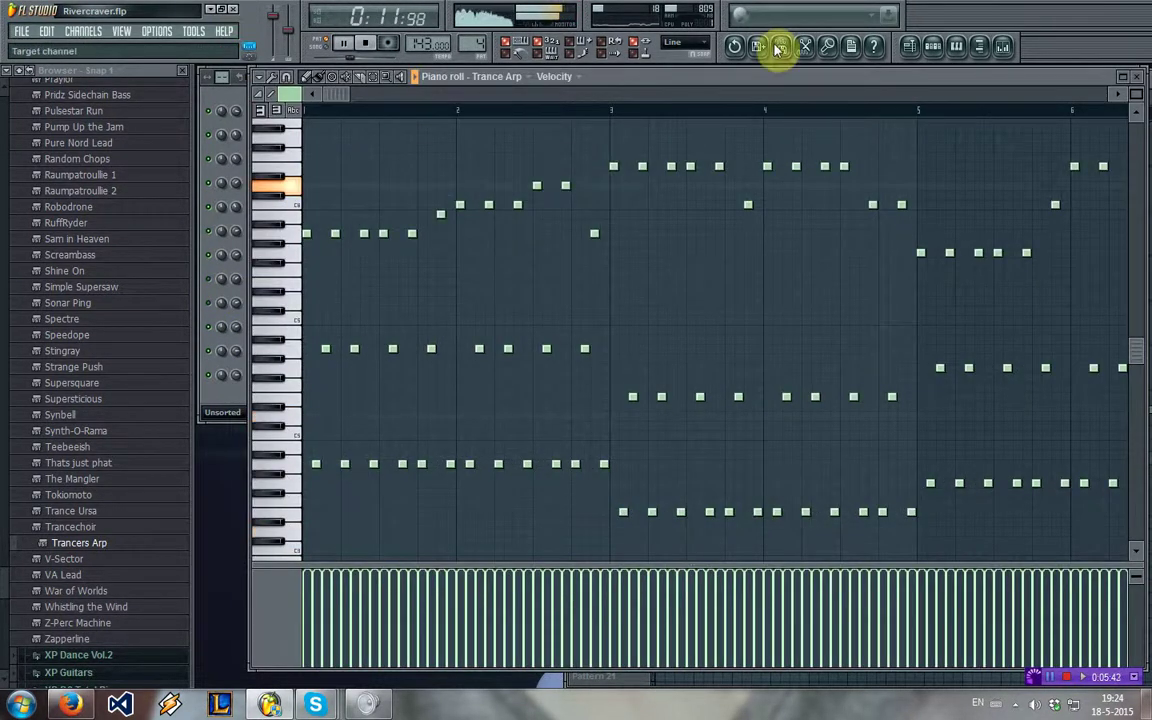
click(1136, 77)
click(398, 333)
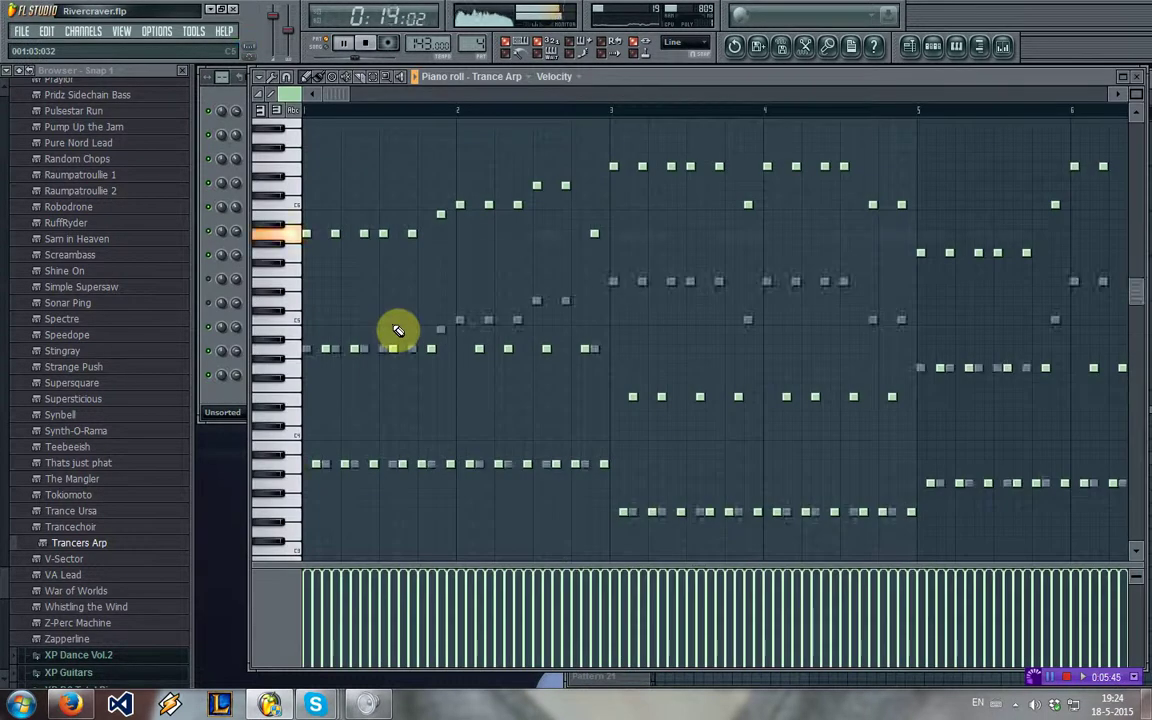
click(1142, 79)
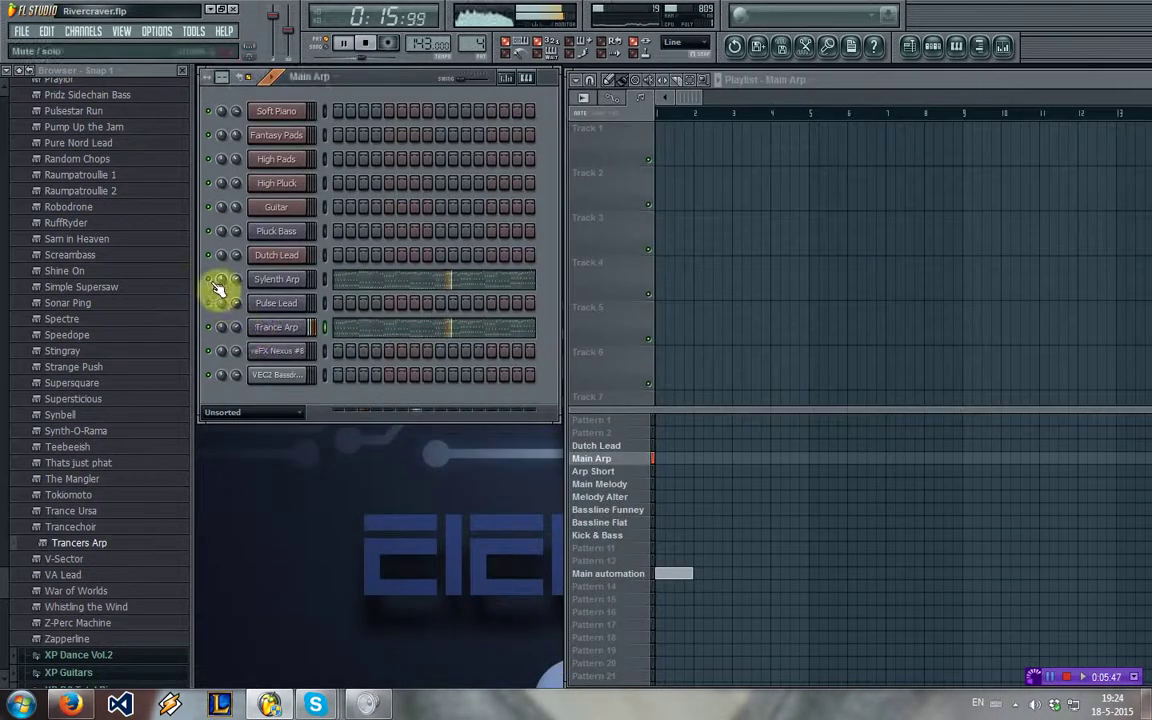
- In the Arp Short pattern, copy the Sylenth Arp notes into the Trance Arp channel
click(662, 462)
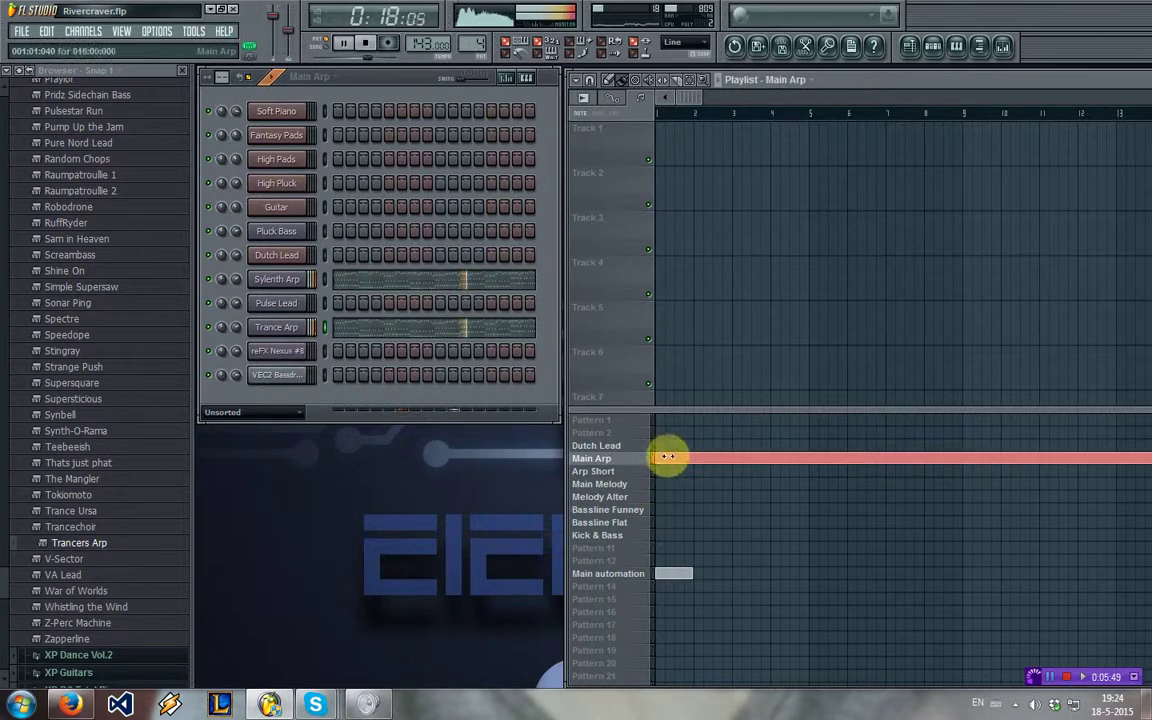
right_click(668, 457)
click(626, 472)
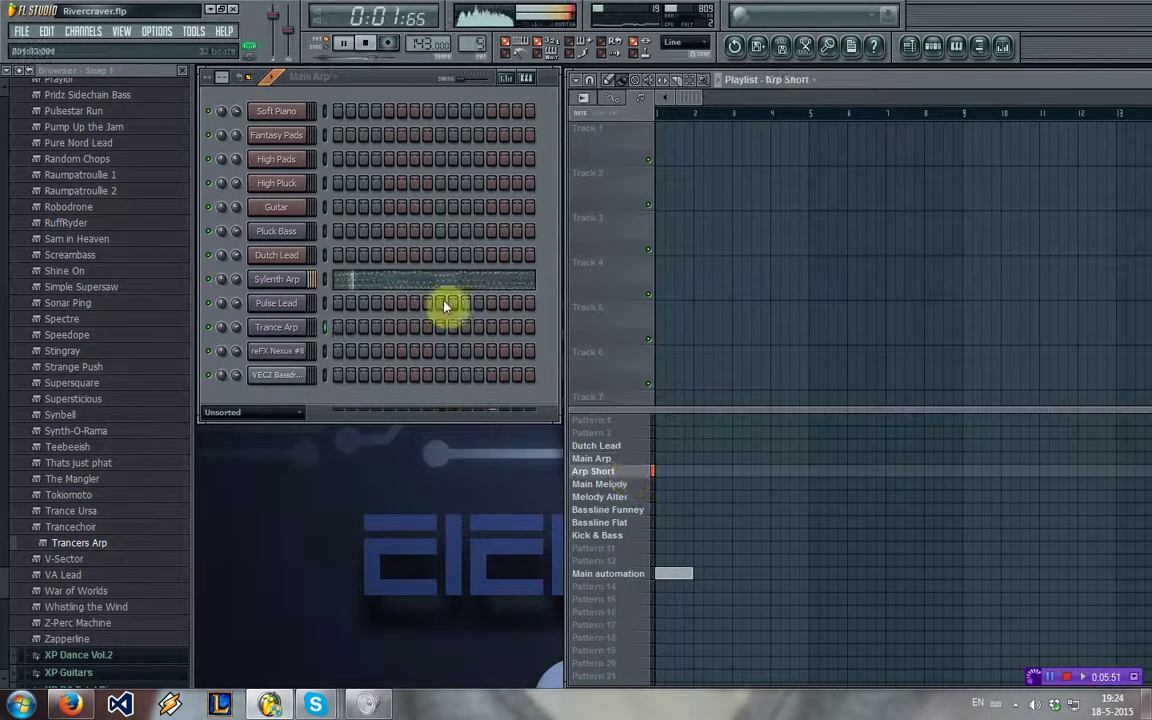
click(405, 279)
click(1142, 79)
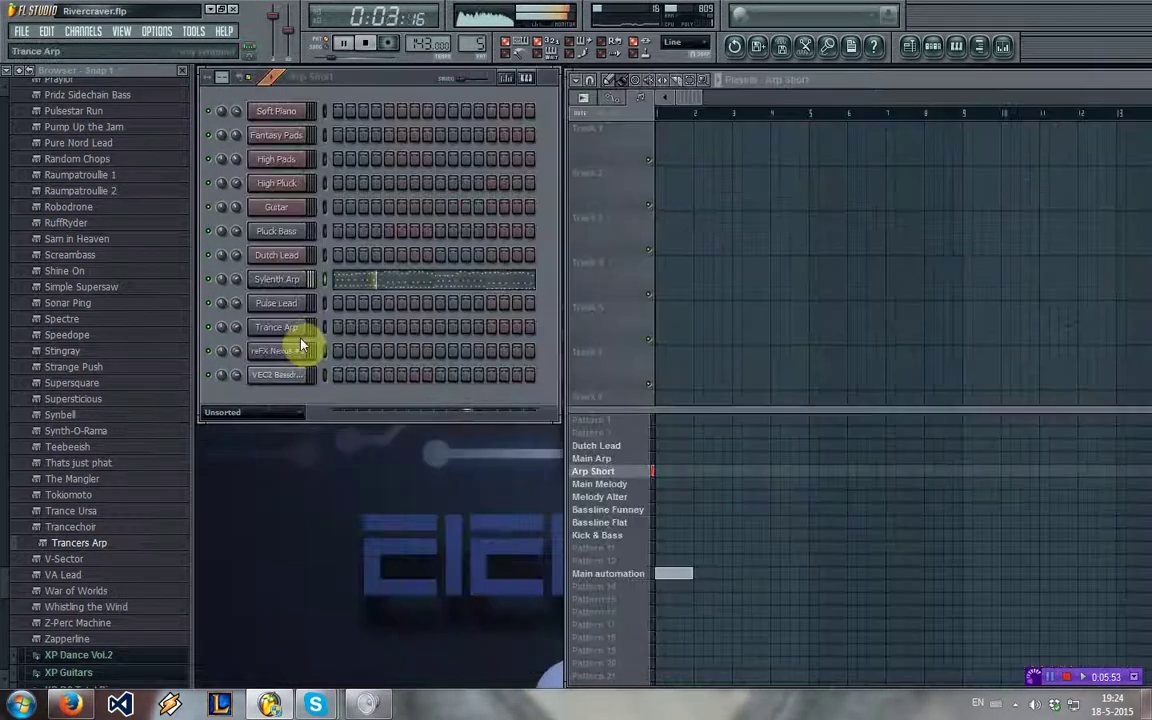
click(360, 332)
scroll(360, 334, down, 1)
click(1141, 76)
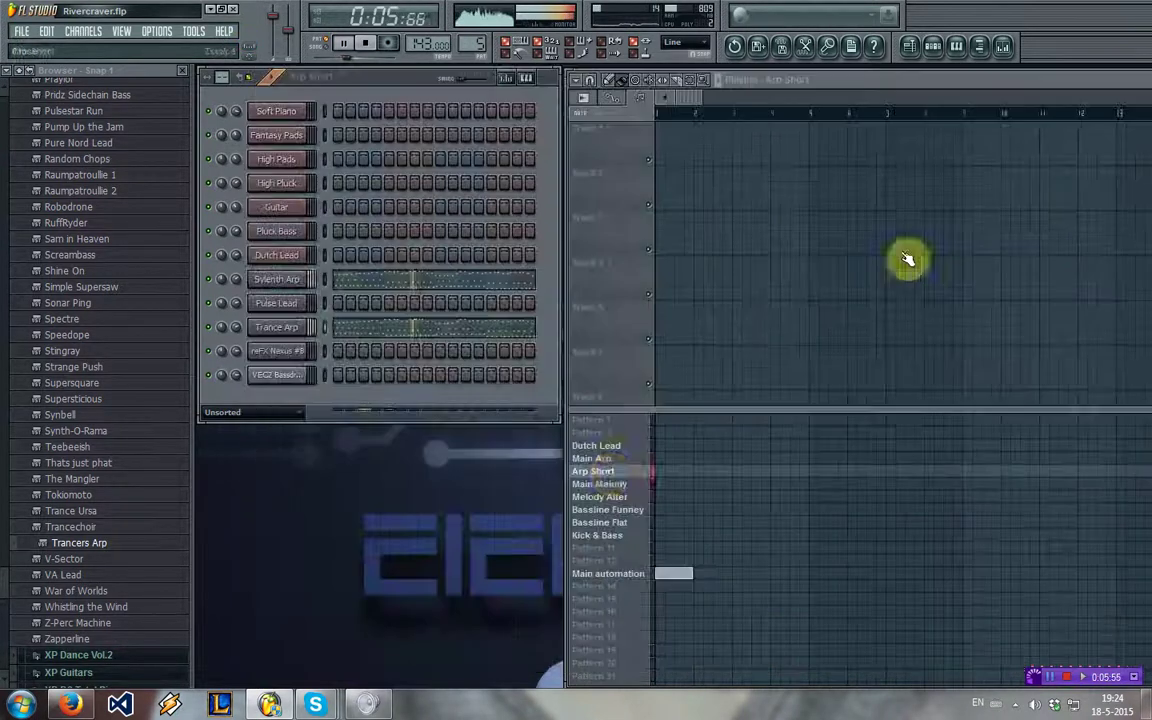
- Place Arp Short and Kick & Bass clips at bar 1 of the playlist and switch playback to song mode
click(684, 472)
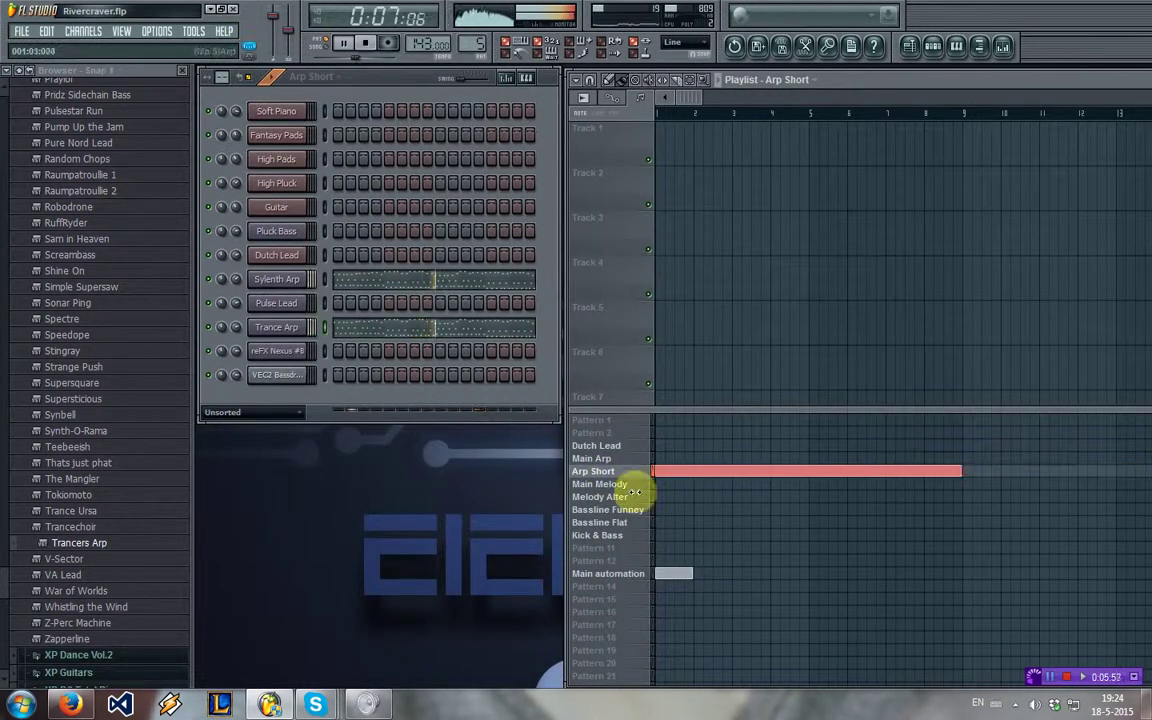
click(672, 535)
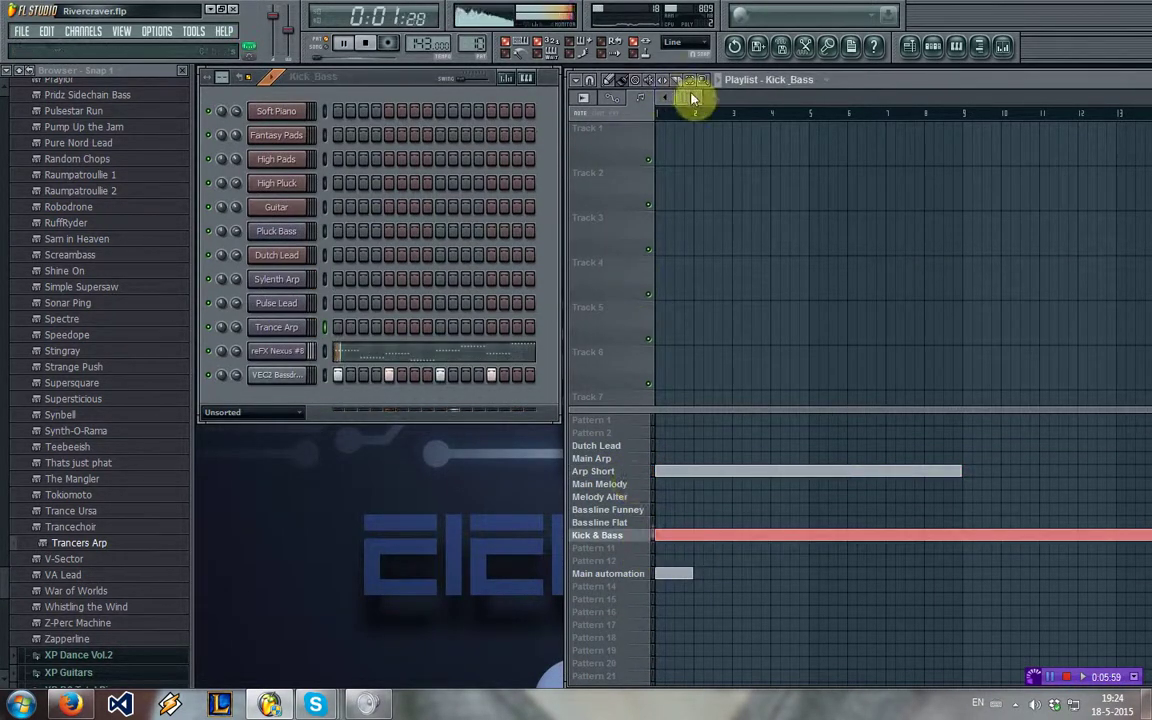
mouse_move(698, 98)
mouse_down()
mouse_move(944, 101)
mouse_move(696, 98)
mouse_up()
key(space)
click(322, 50)
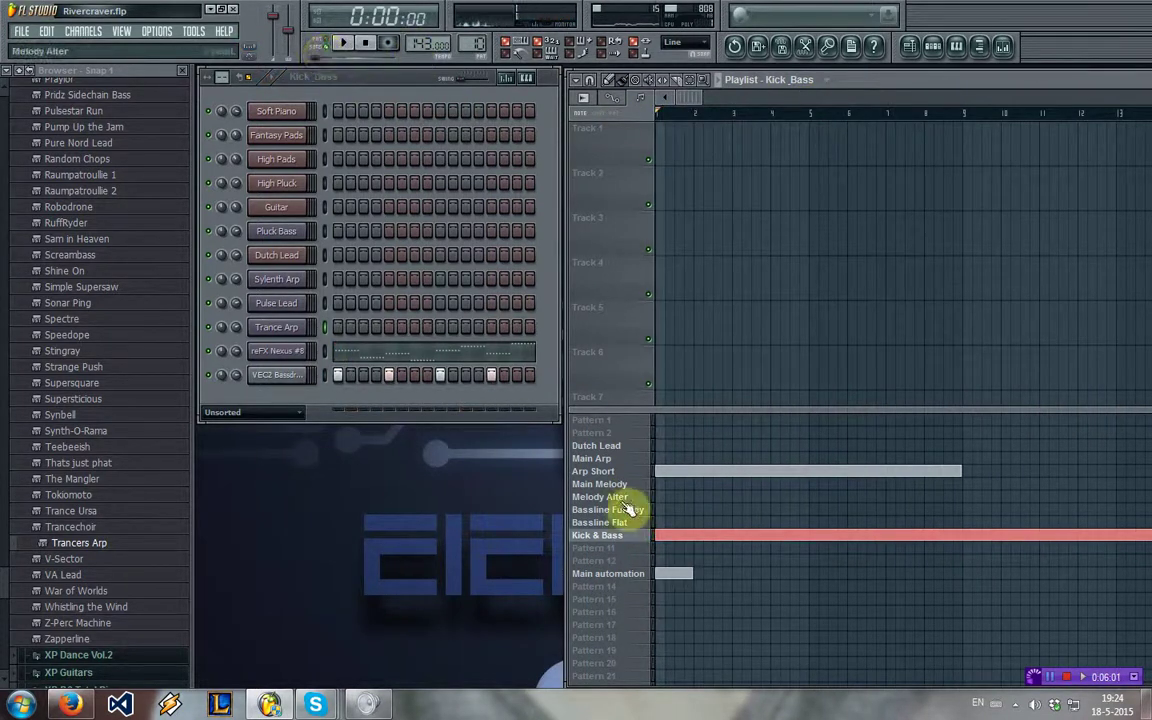
key(space)
- Clone the Kick & Bass pattern and remove the original pattern's clip from the playlist
right_click(629, 541)
click(640, 558)
right_click(668, 537)
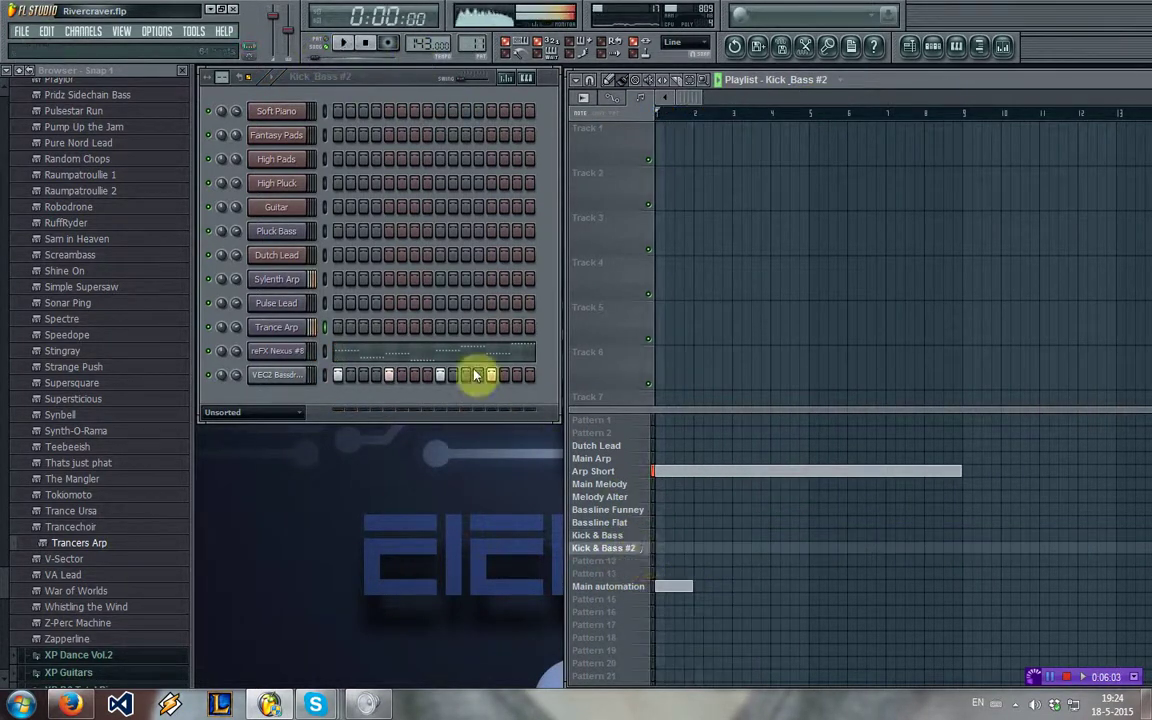
- Delete the reFX Nexus #8 notes from bar 9 onward in Kick & Bass #2 and place its clip at bar 1
click(420, 350)
drag(548, 103, 612, 123)
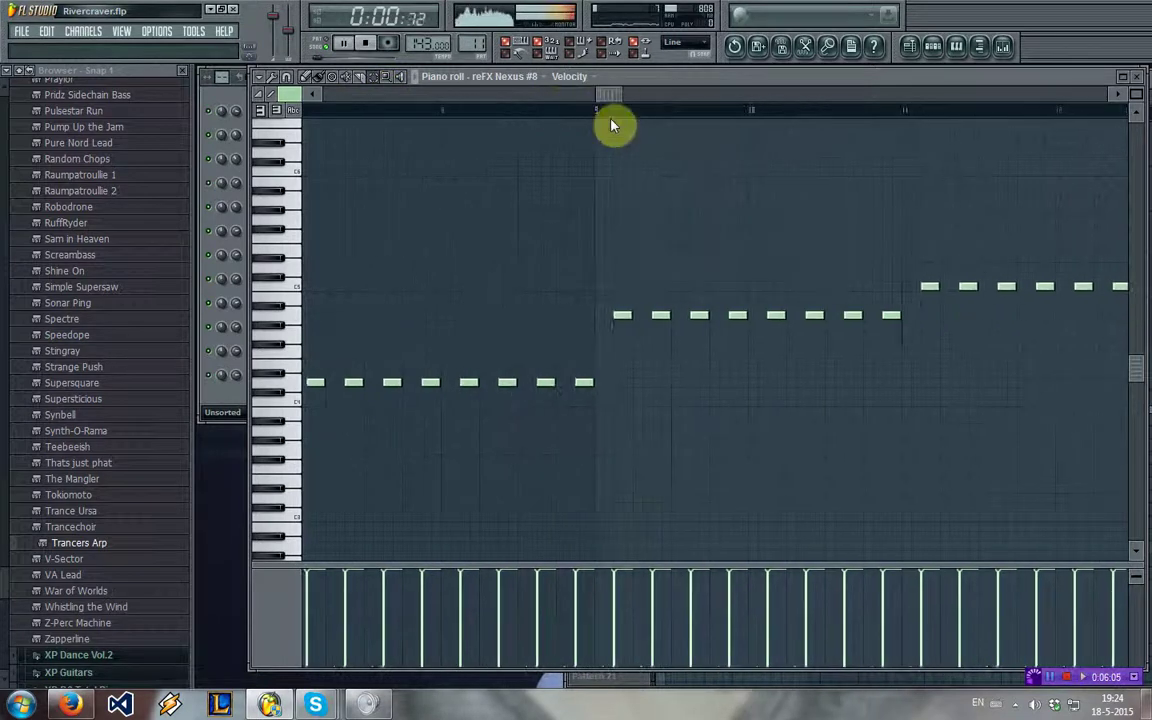
drag(593, 187, 1148, 399)
key(Delete)
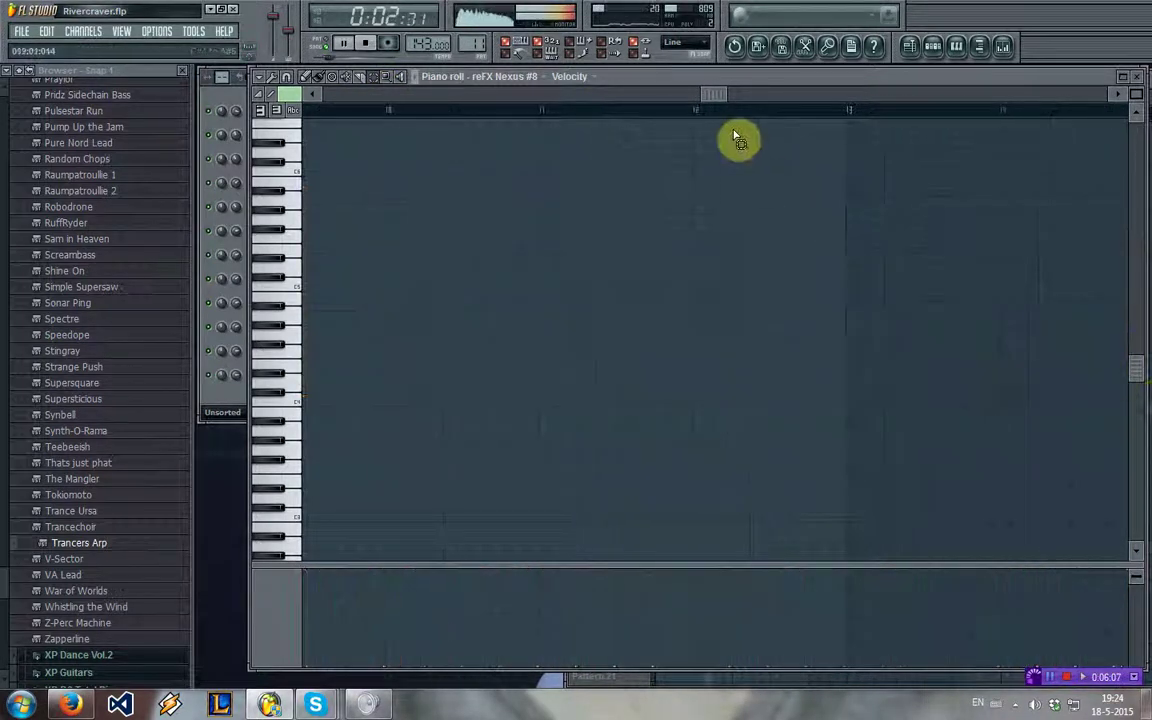
key(space)
drag(718, 94, 880, 93)
drag(565, 200, 1098, 427)
key(Delete)
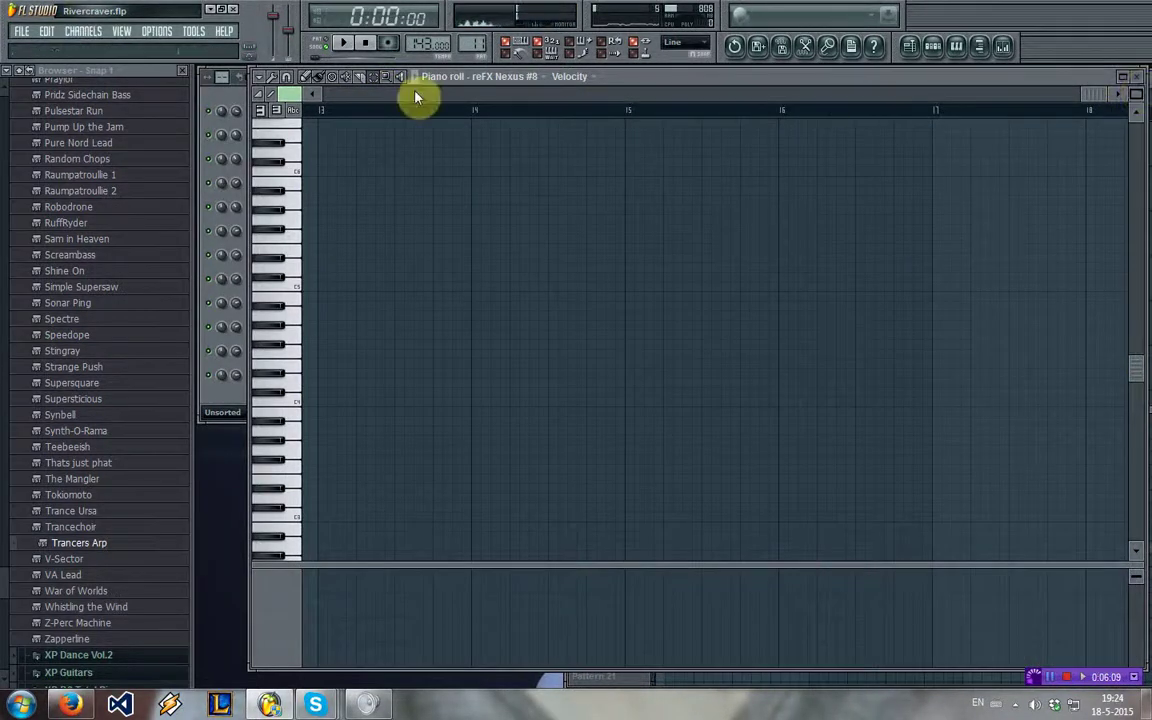
click(1143, 80)
click(662, 548)
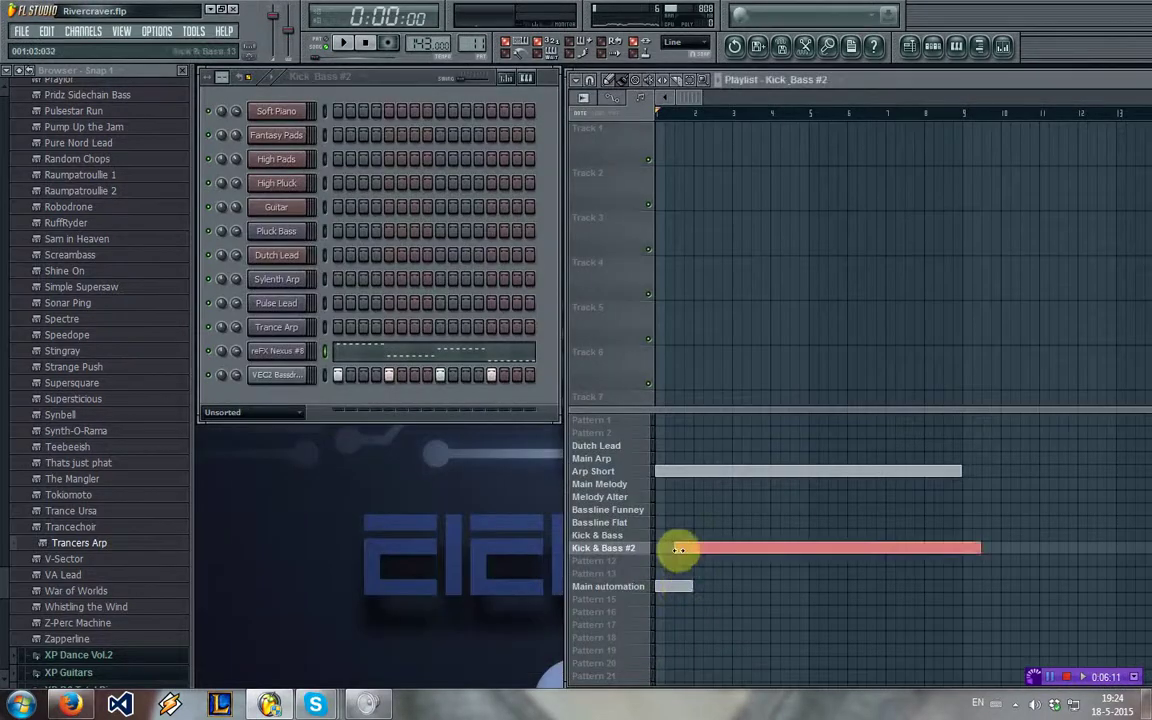
- In the Arp Short pattern, balance the Trance Arp and Sylenth Arp channel volumes at about 69% each
click(612, 471)
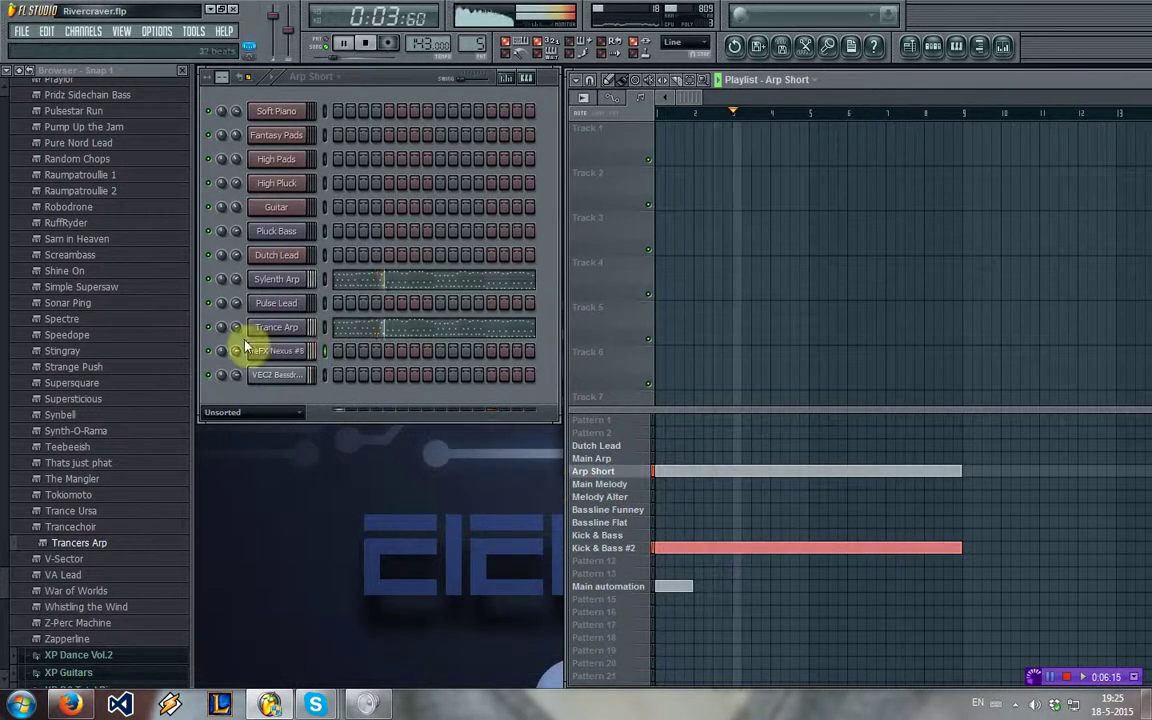
drag(236, 328, 236, 340)
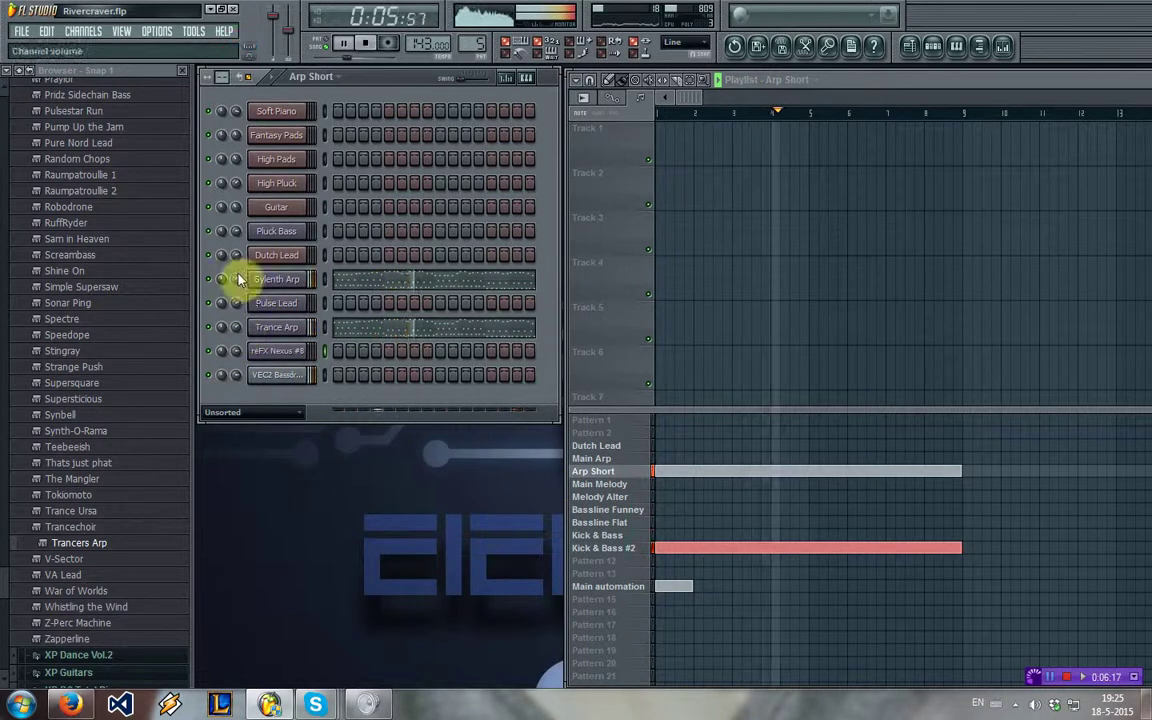
drag(236, 279, 236, 338)
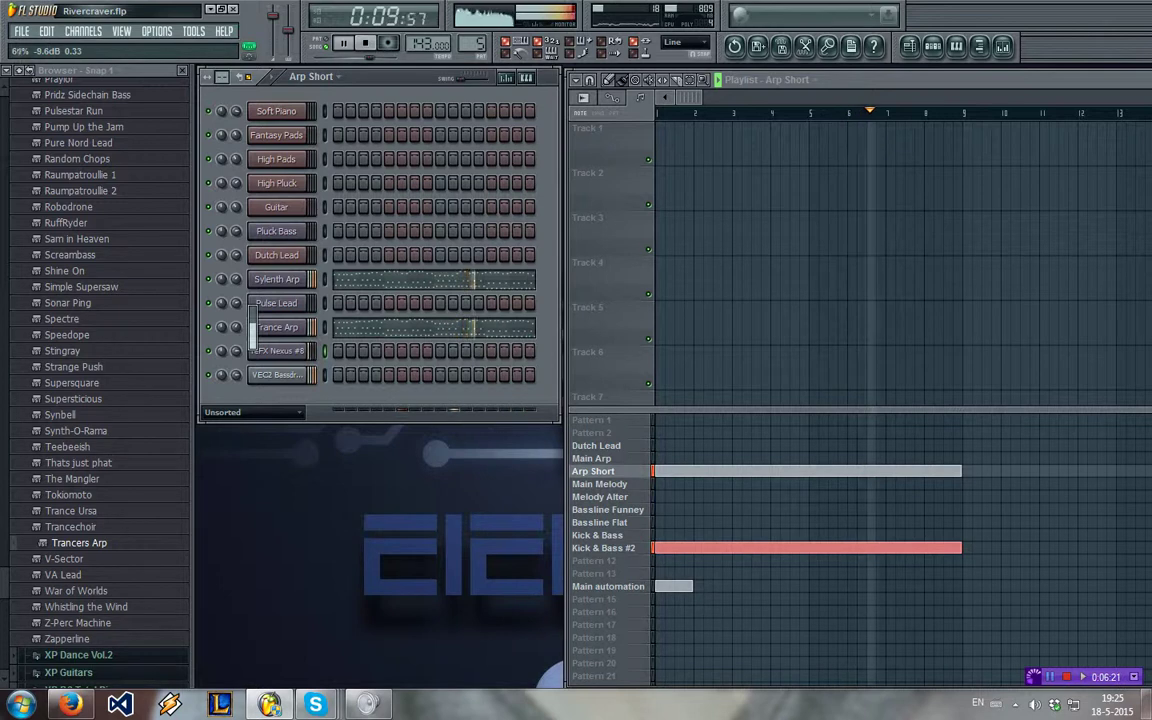
click(209, 328)
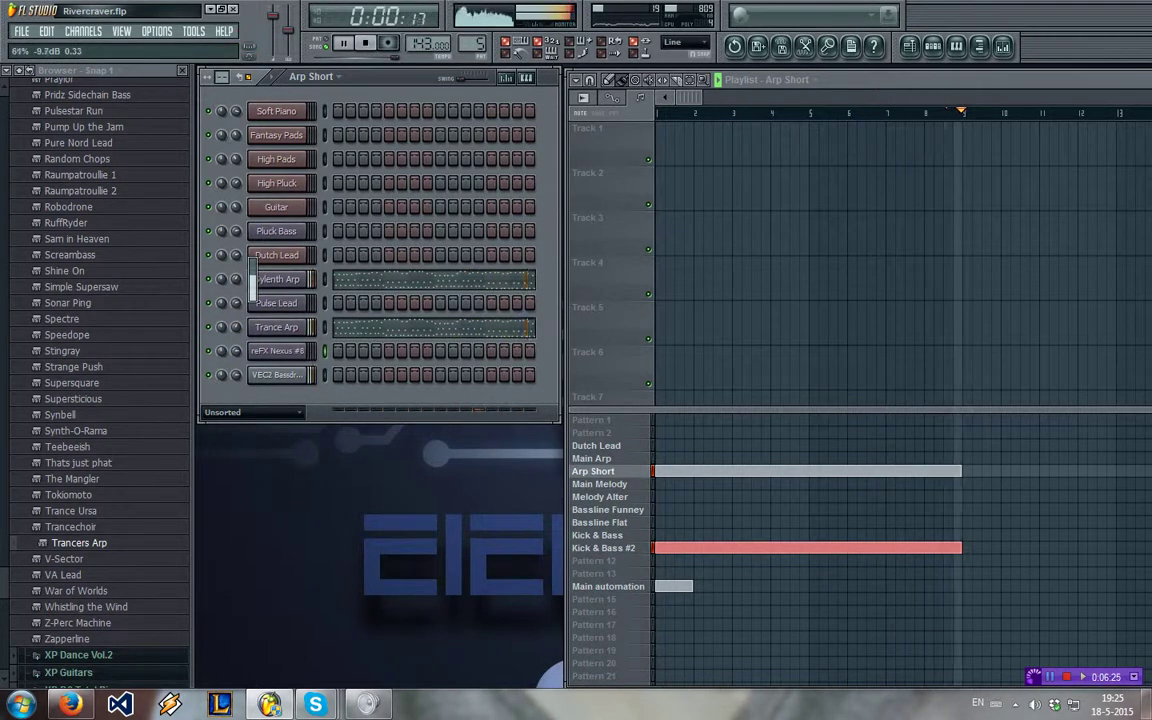
- Replace the Arp Short clip in the playlist with a Main Melody clip starting at bar 1
click(630, 487)
right_click(671, 472)
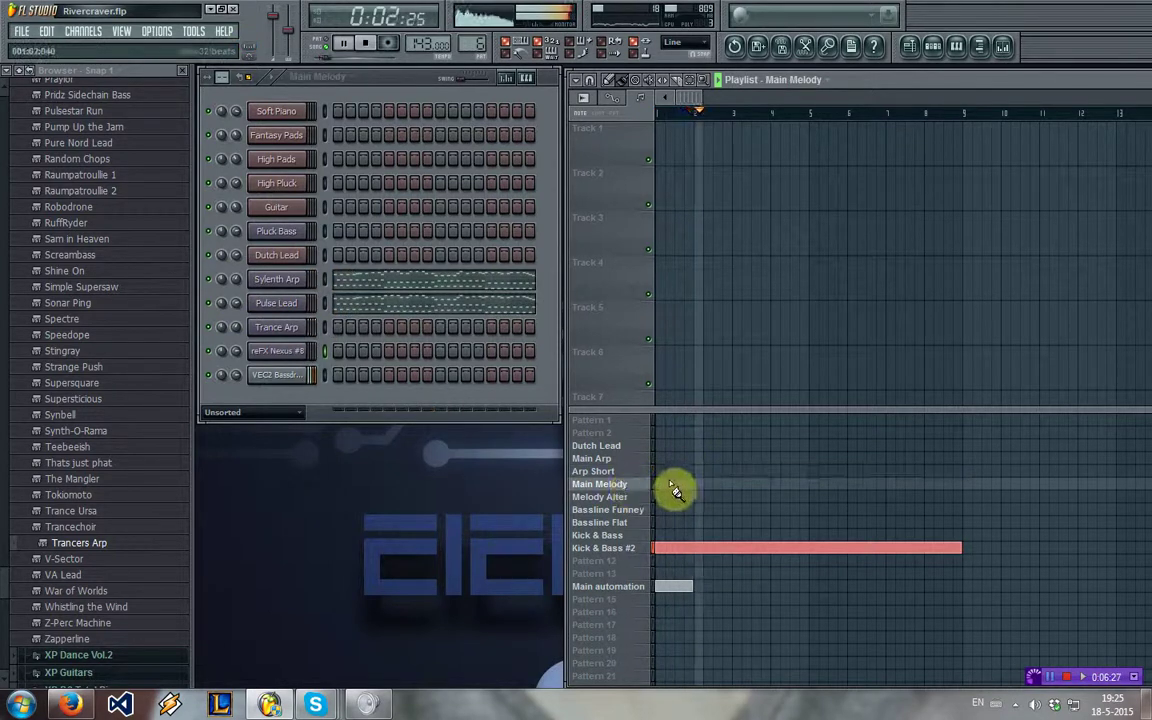
click(673, 486)
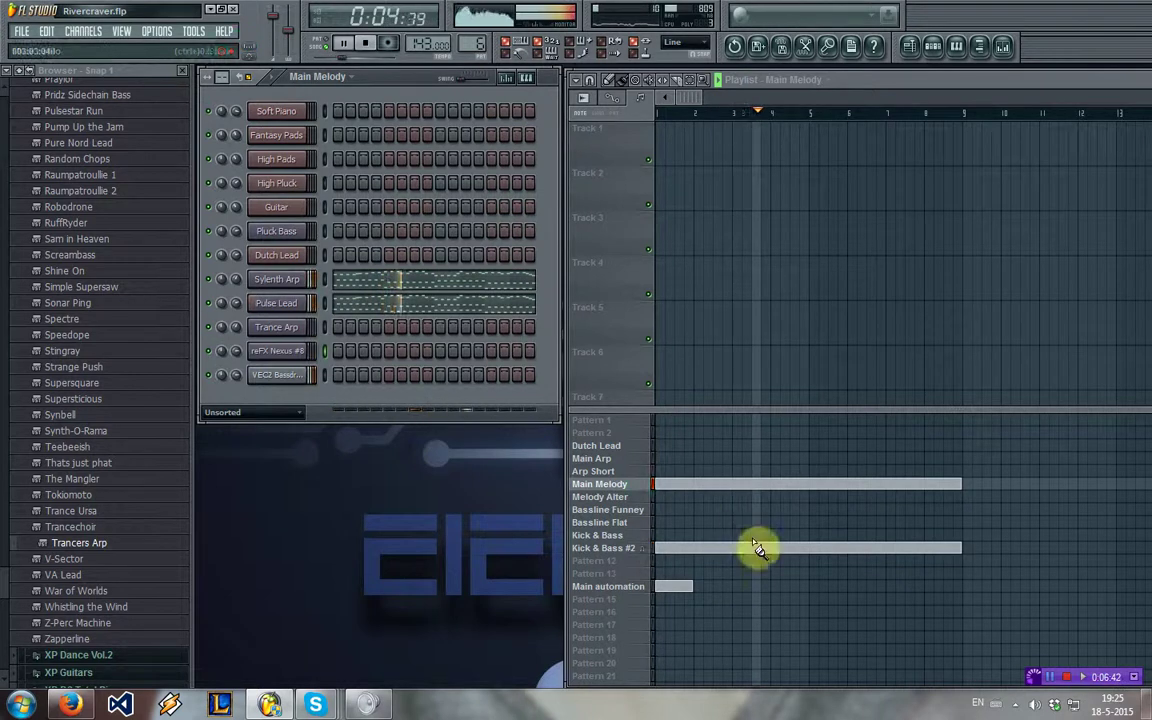
- Swap the Main Melody clip for a Melody Alter clip at the start of the playlist
right_click(671, 483)
click(673, 495)
click(676, 497)
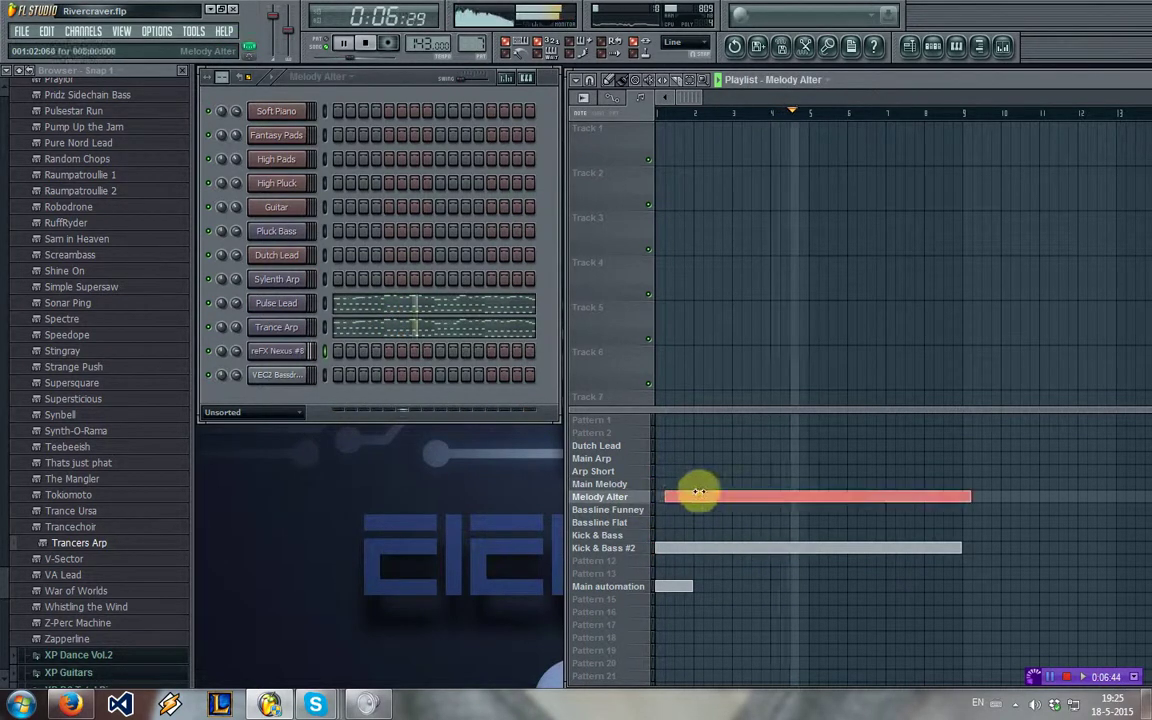
- Swap the Melody Alter clip for a Bassline Funney clip at bar 1 and open the pattern's Pulse Lead notes
click(630, 512)
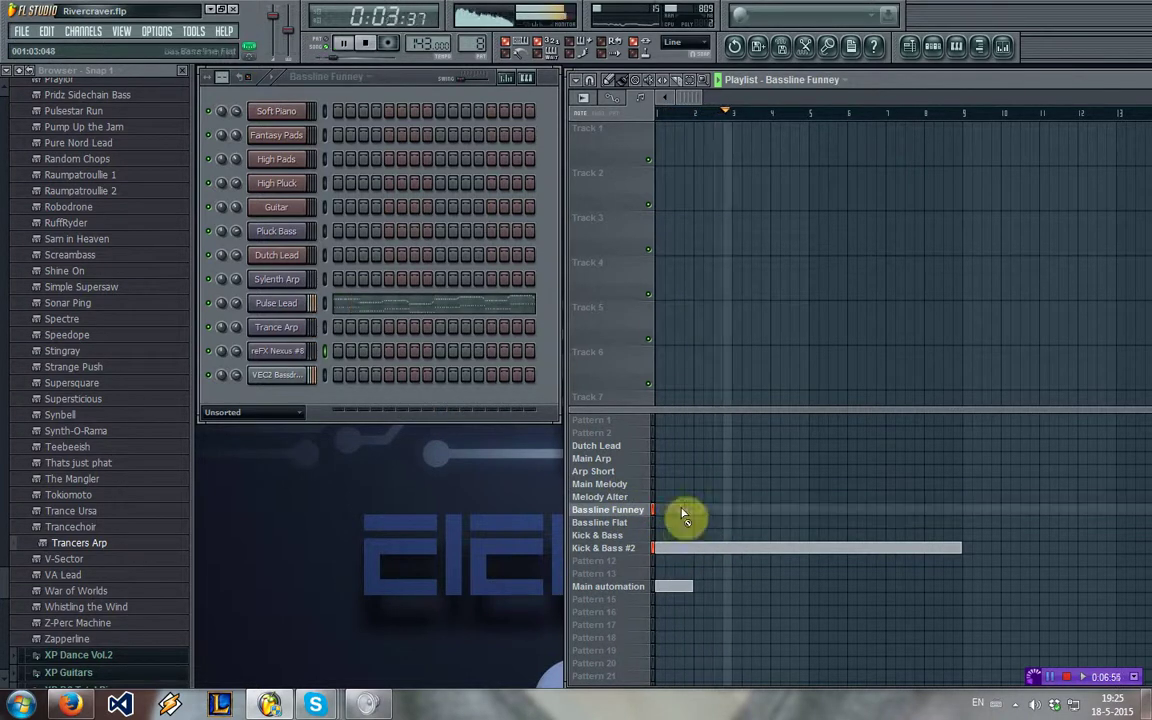
click(645, 524)
click(645, 511)
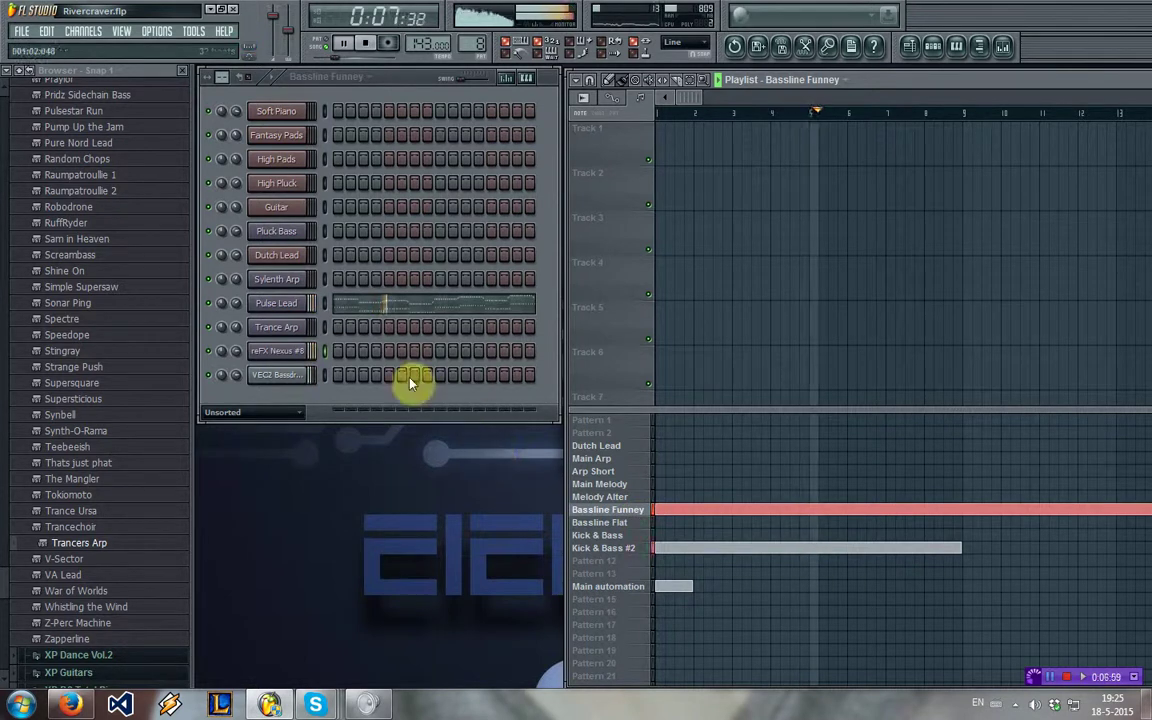
click(368, 311)
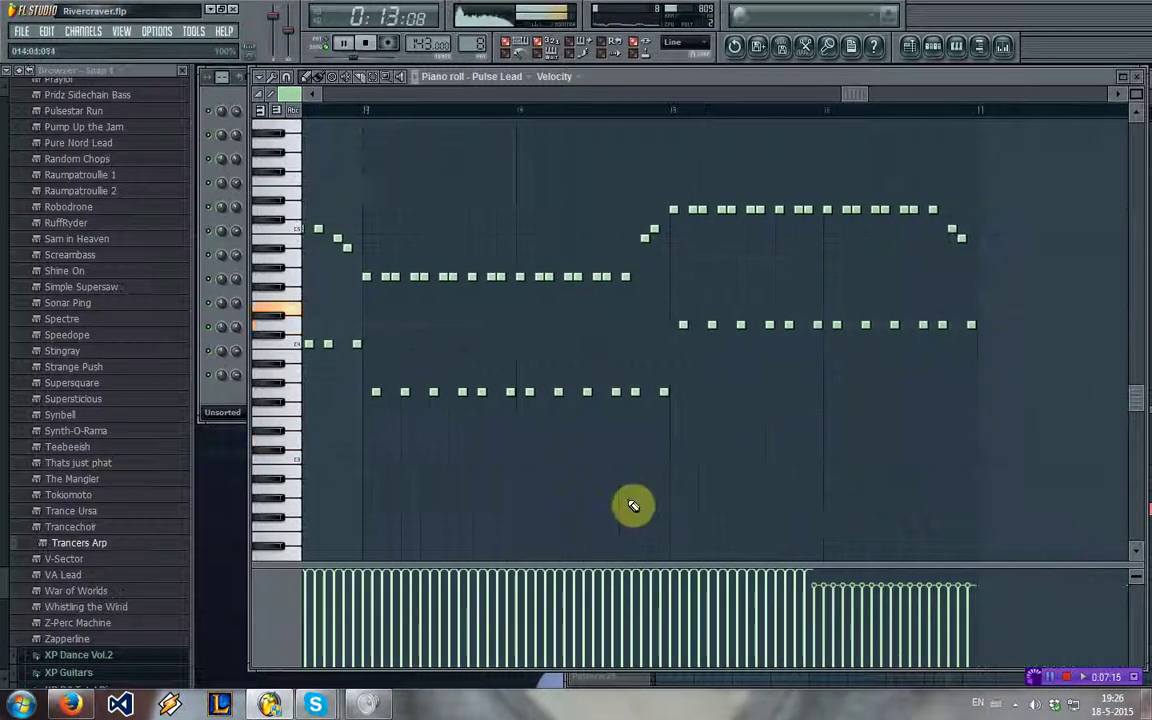
- Close the Pulse Lead notes and replace the Bassline Funney clip with Main Arp and Bassline Flat clips at bar 1
click(1135, 80)
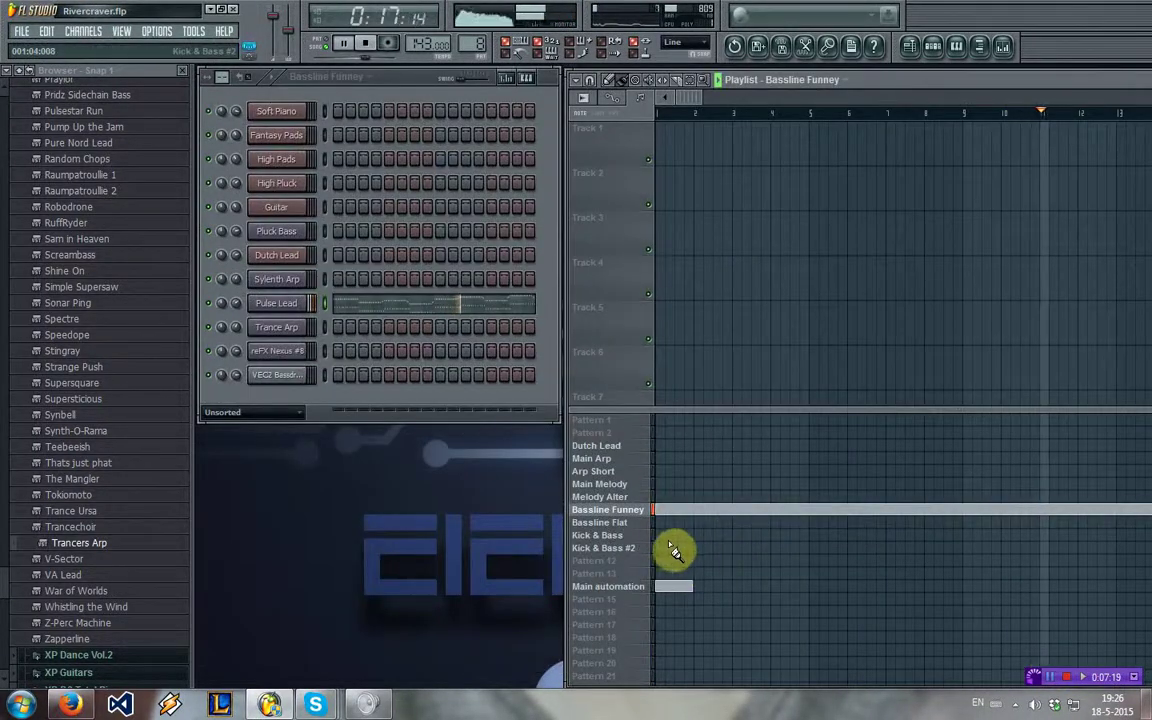
click(633, 460)
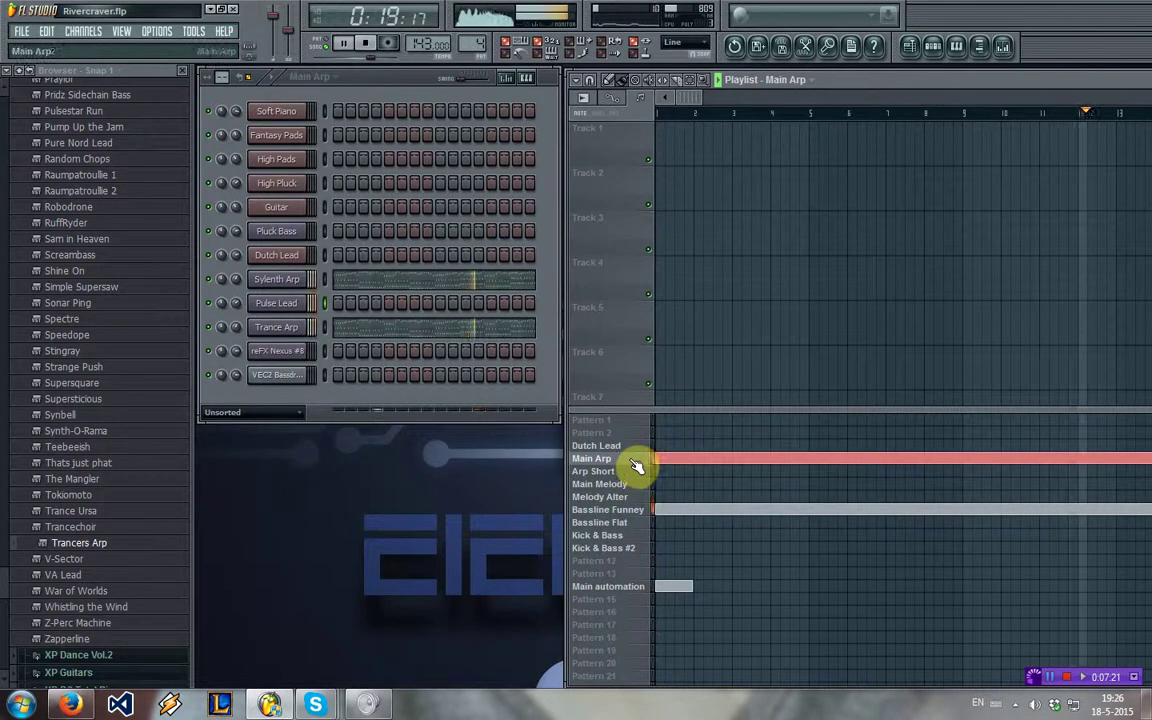
click(638, 525)
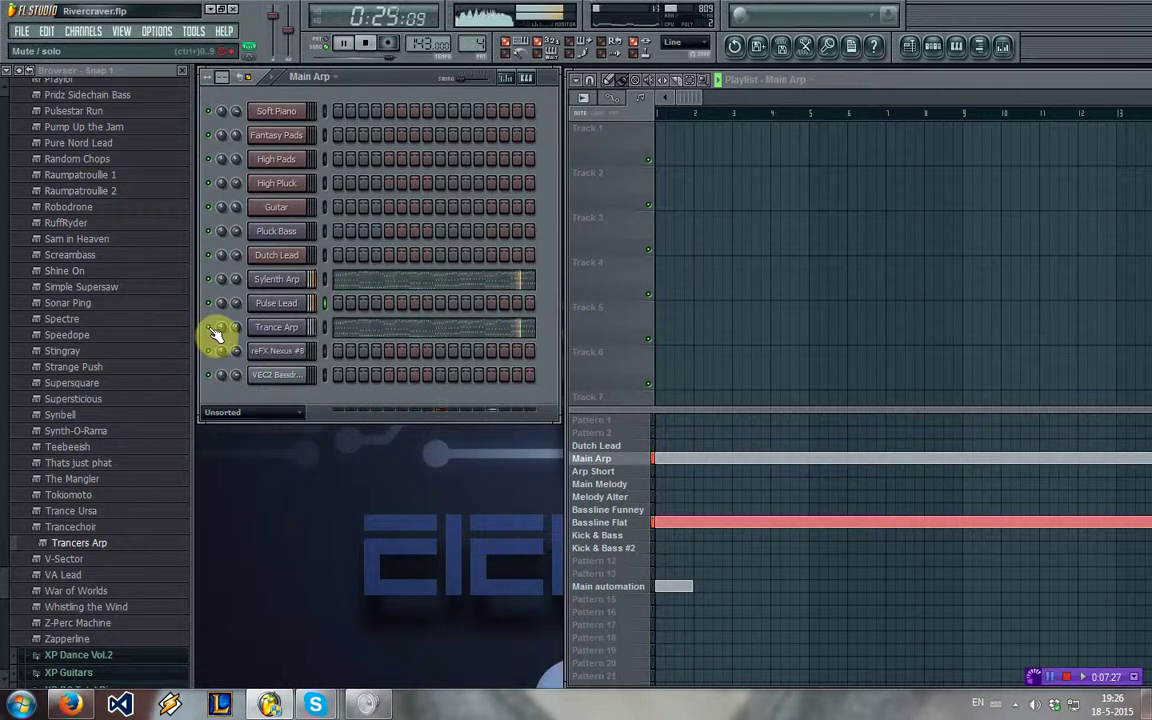
- Audition the Bassline Flat pattern alone and together with the Main Arp clip, switching between pattern and song playback
click(620, 523)
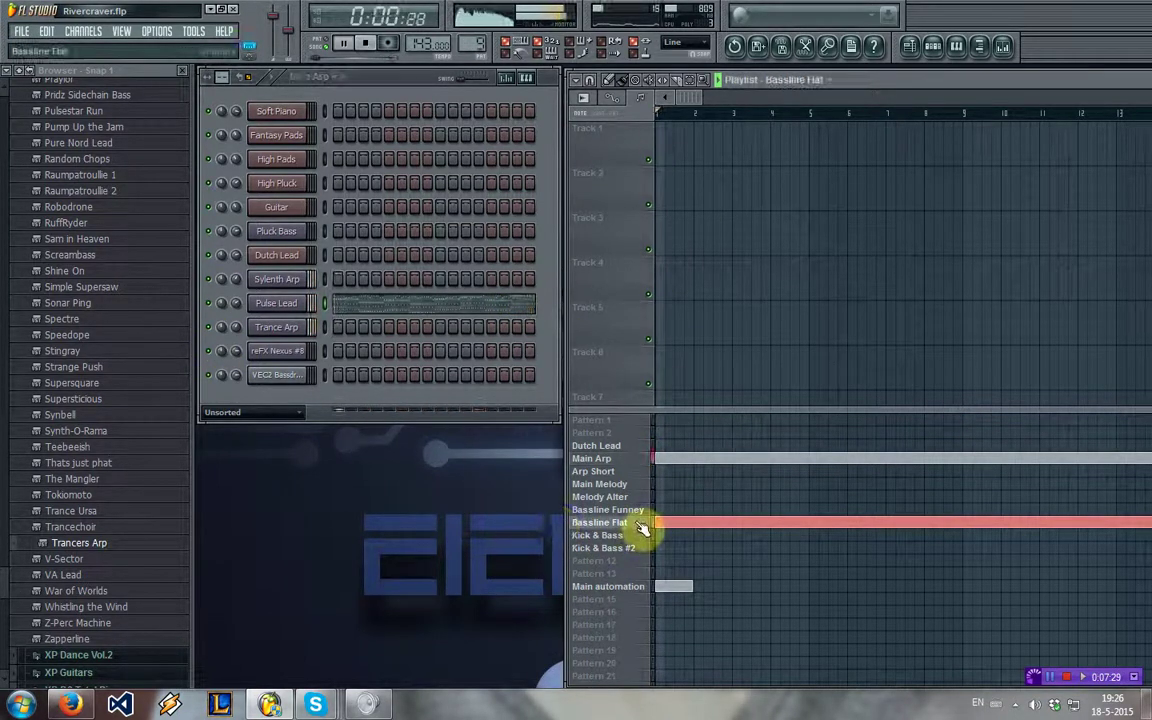
click(330, 44)
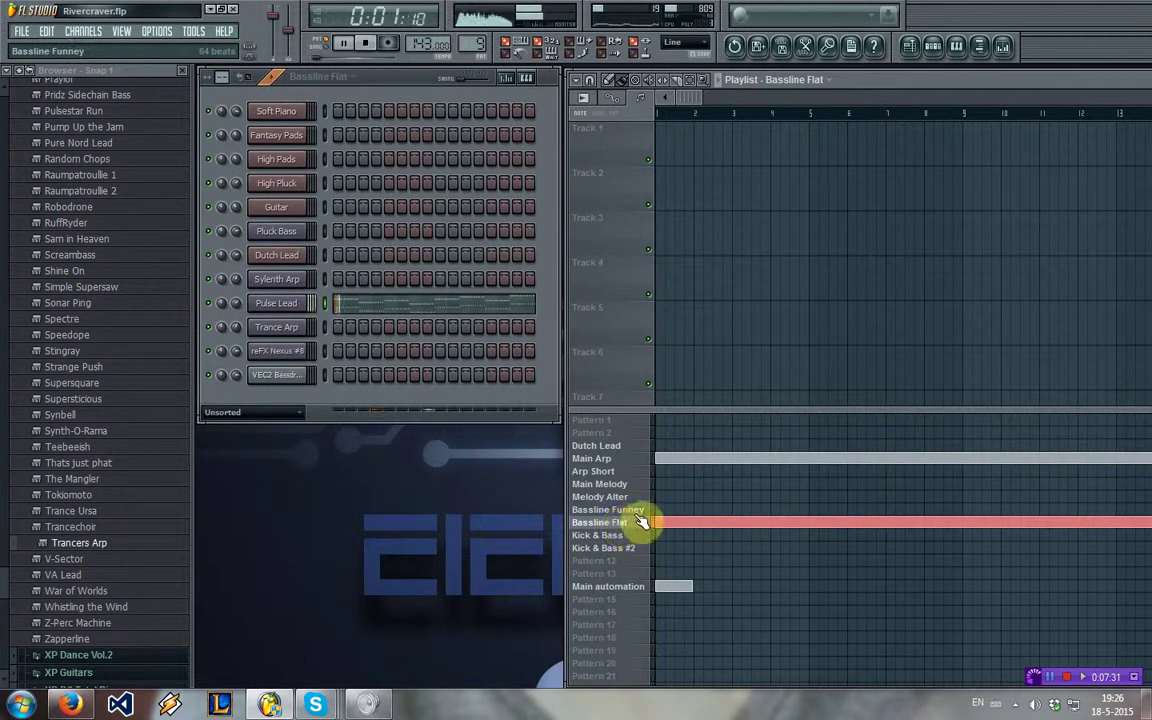
click(639, 518)
click(632, 524)
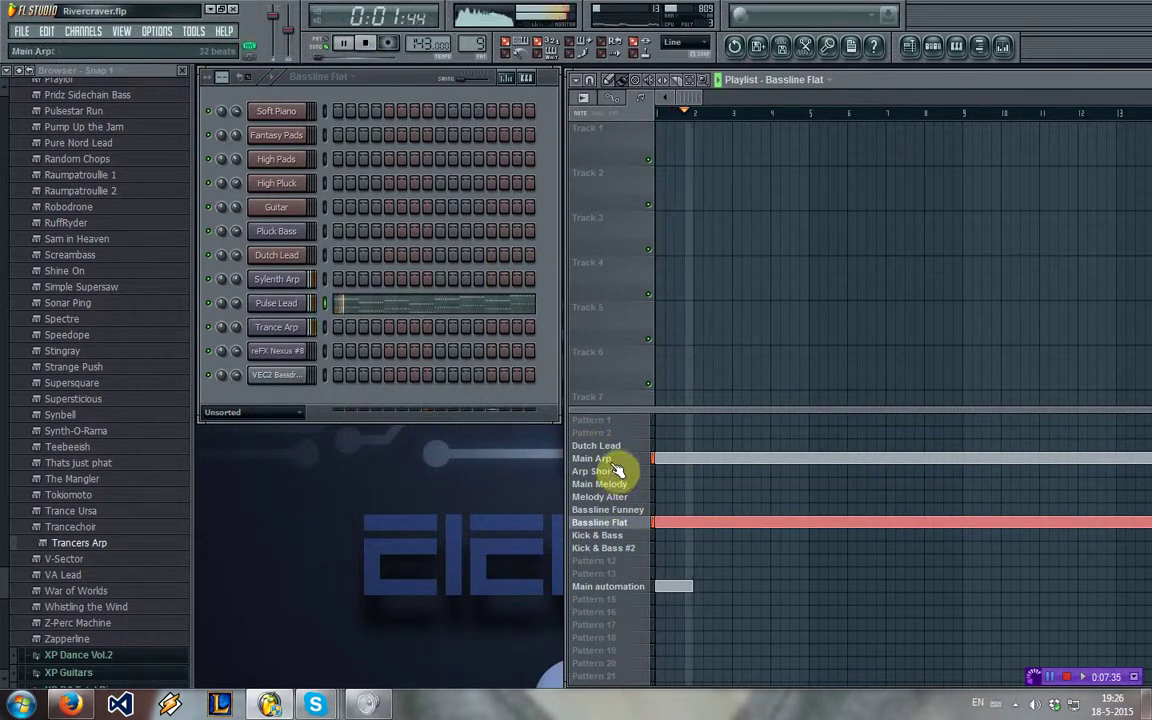
click(614, 459)
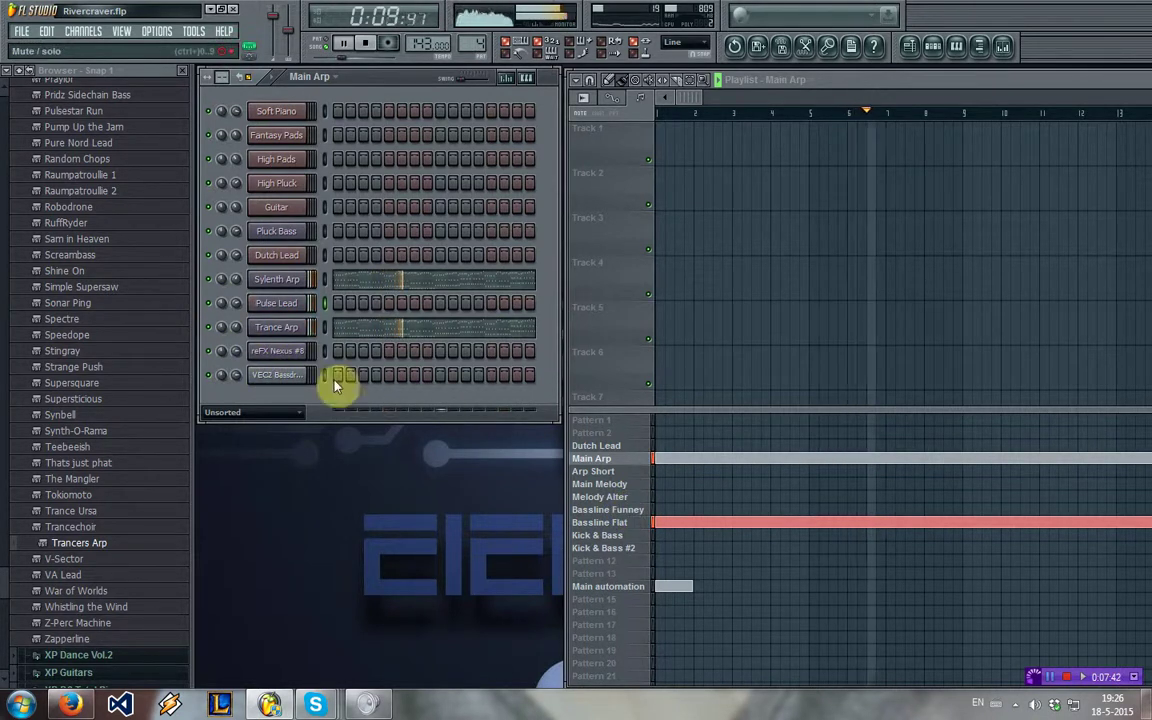
- Add a Kick & Bass clip at bar 1 and review the Pulse Lead notes of Bassline Flat
click(648, 537)
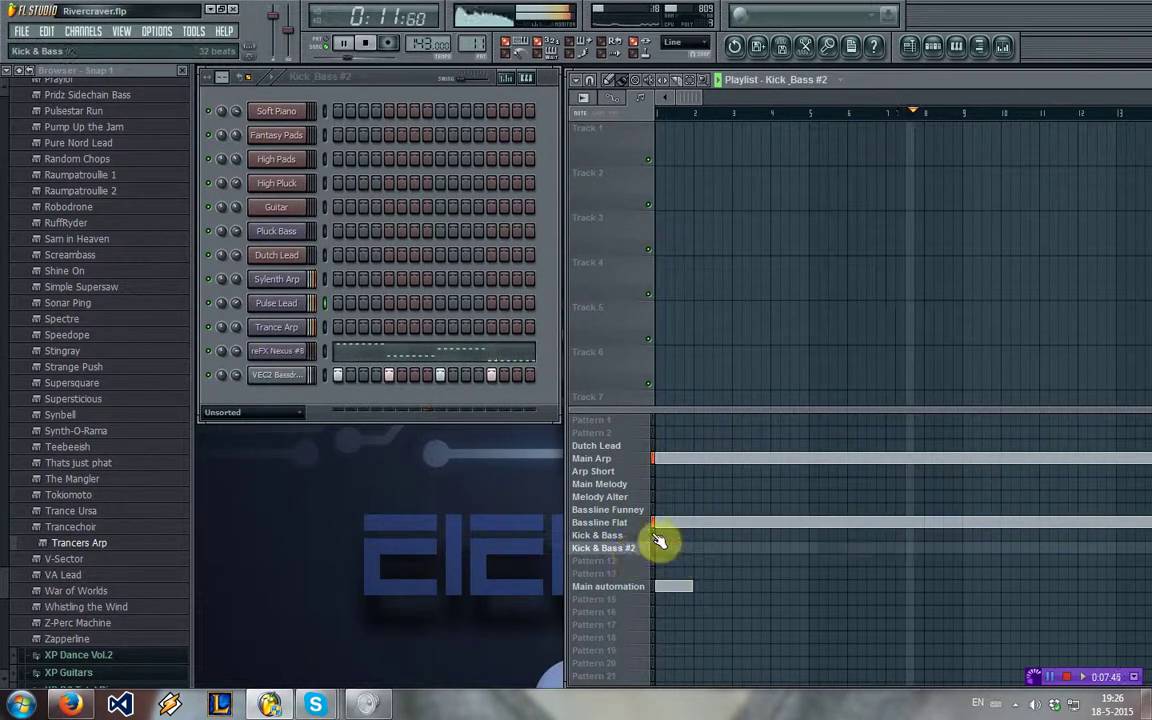
click(612, 523)
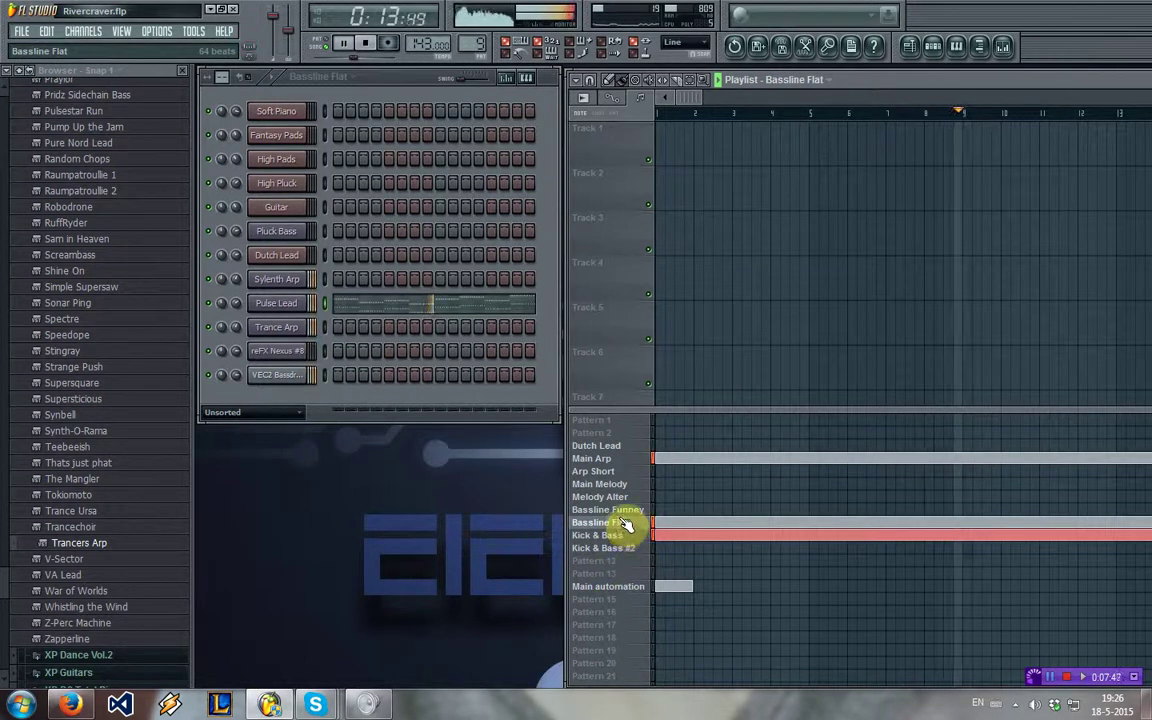
click(428, 305)
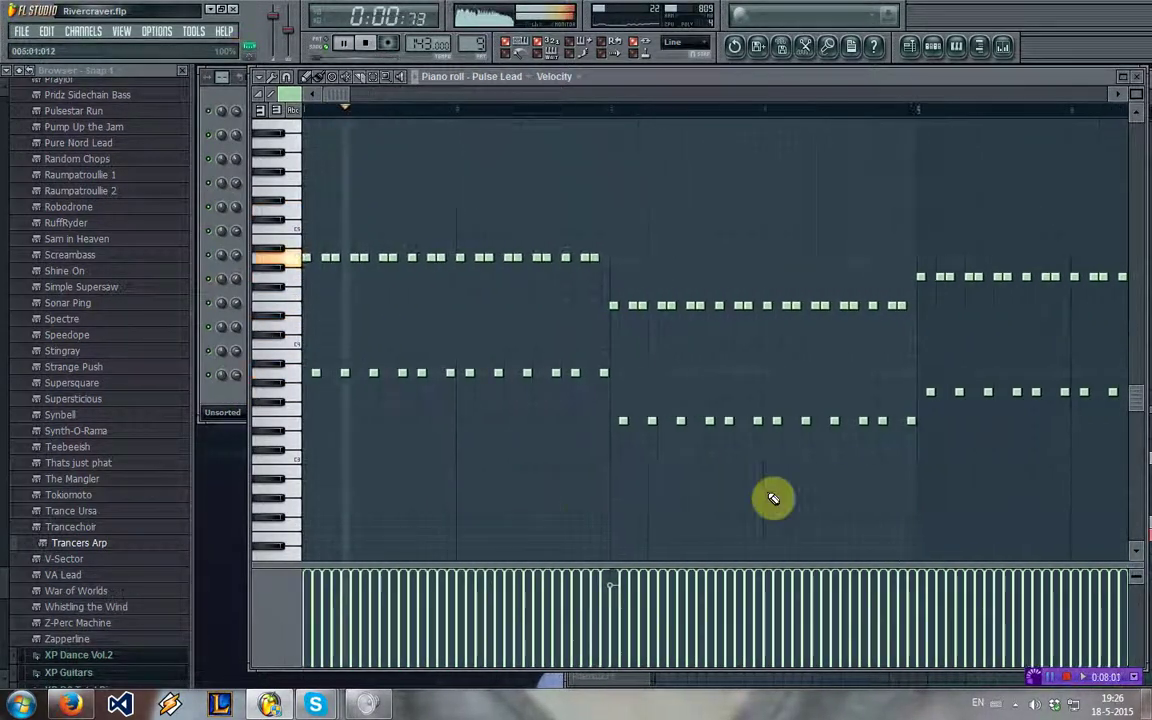
click(1122, 77)
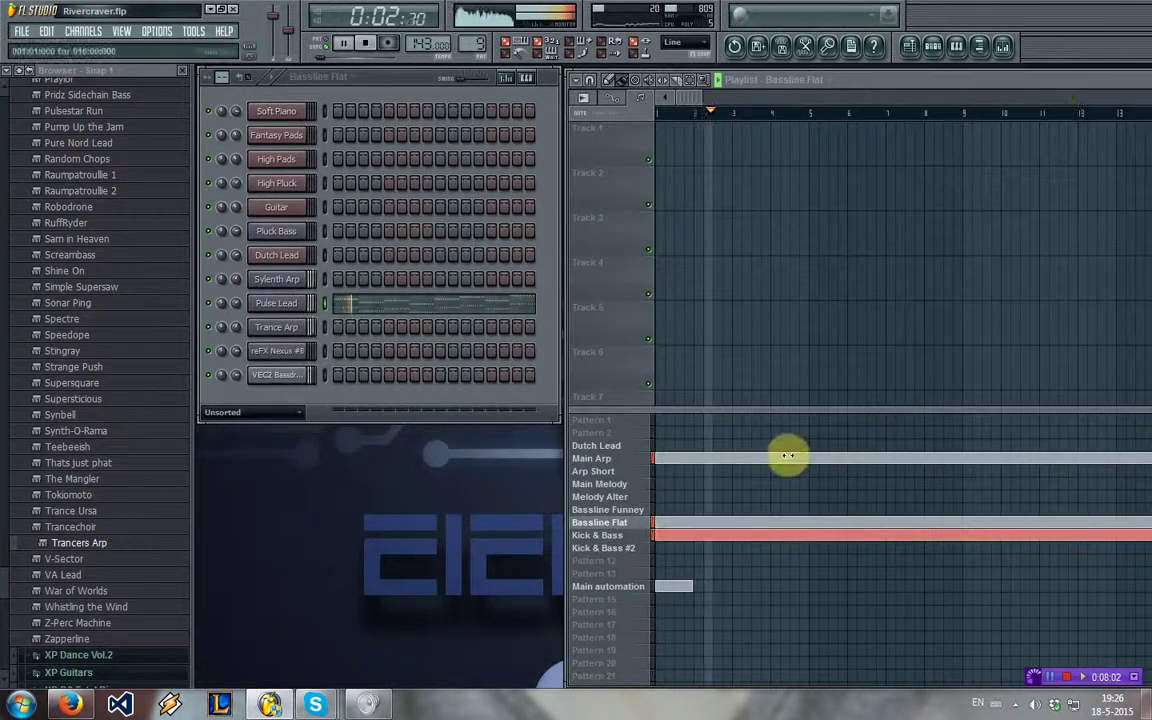
- Clear the Main Arp, Bassline Flat and Kick & Bass clips from the playlist and play Pattern 1
key(space)
click(610, 422)
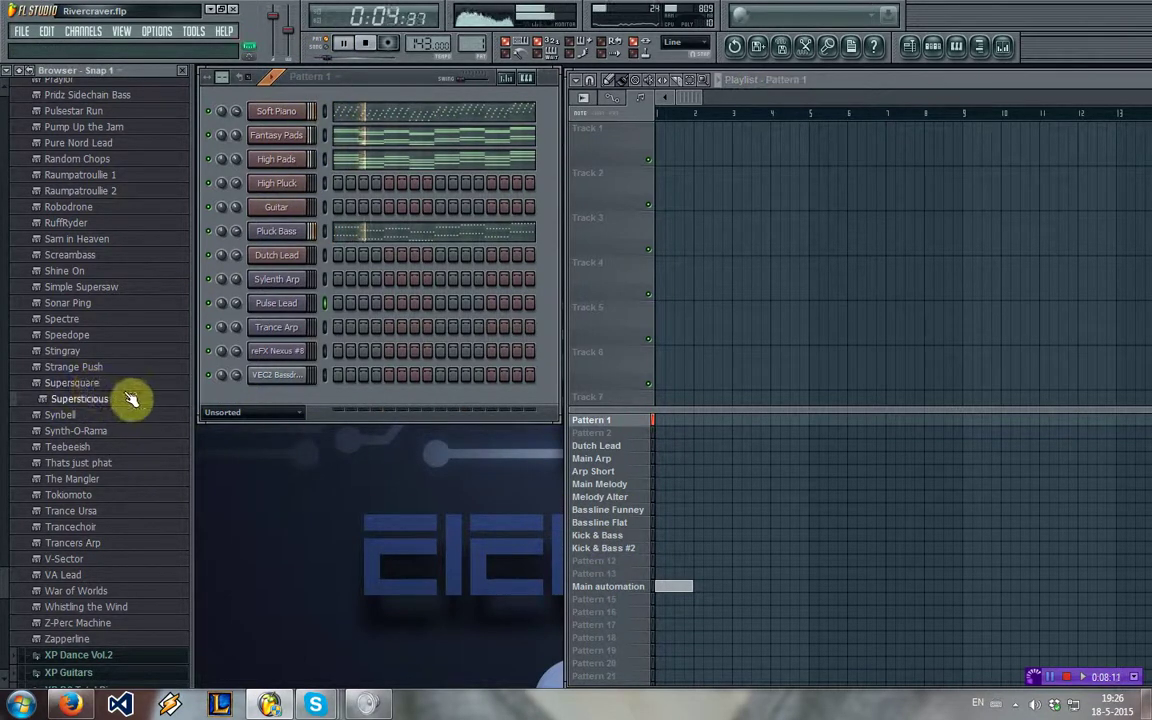
- Collapse the Nexus presets in the browser and expand the VEC 3 library down to its VEC3 Cymbals folder
scroll(125, 390, up, 20)
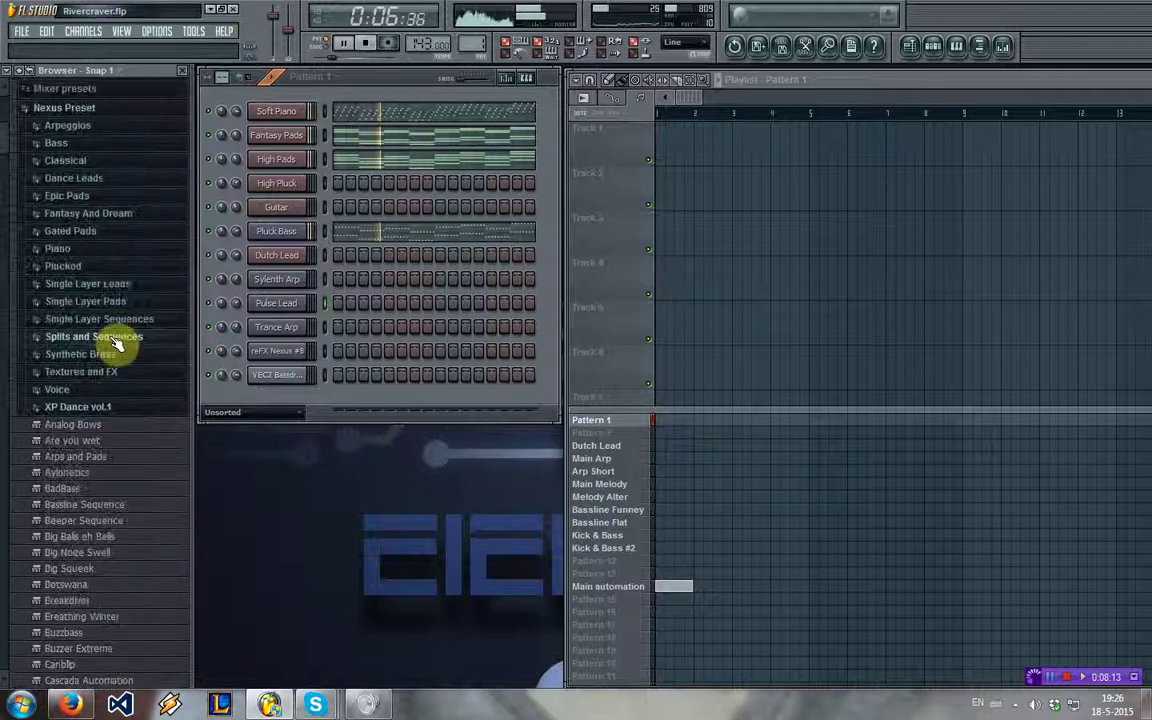
click(104, 414)
click(79, 117)
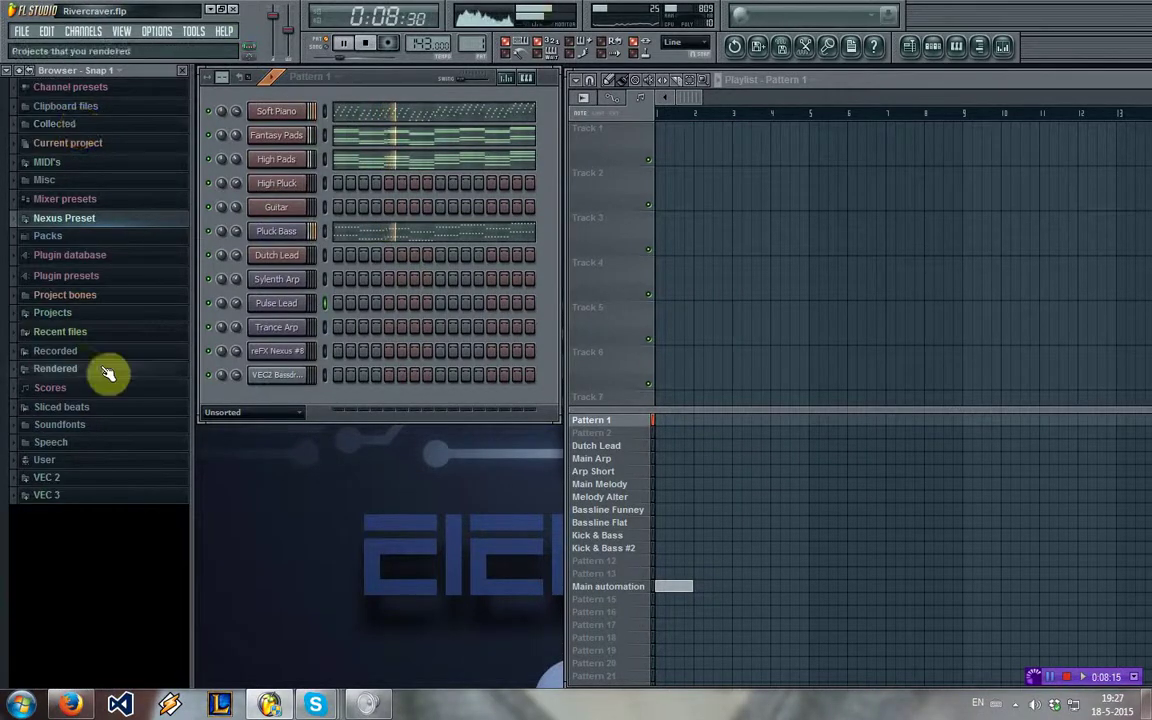
click(93, 493)
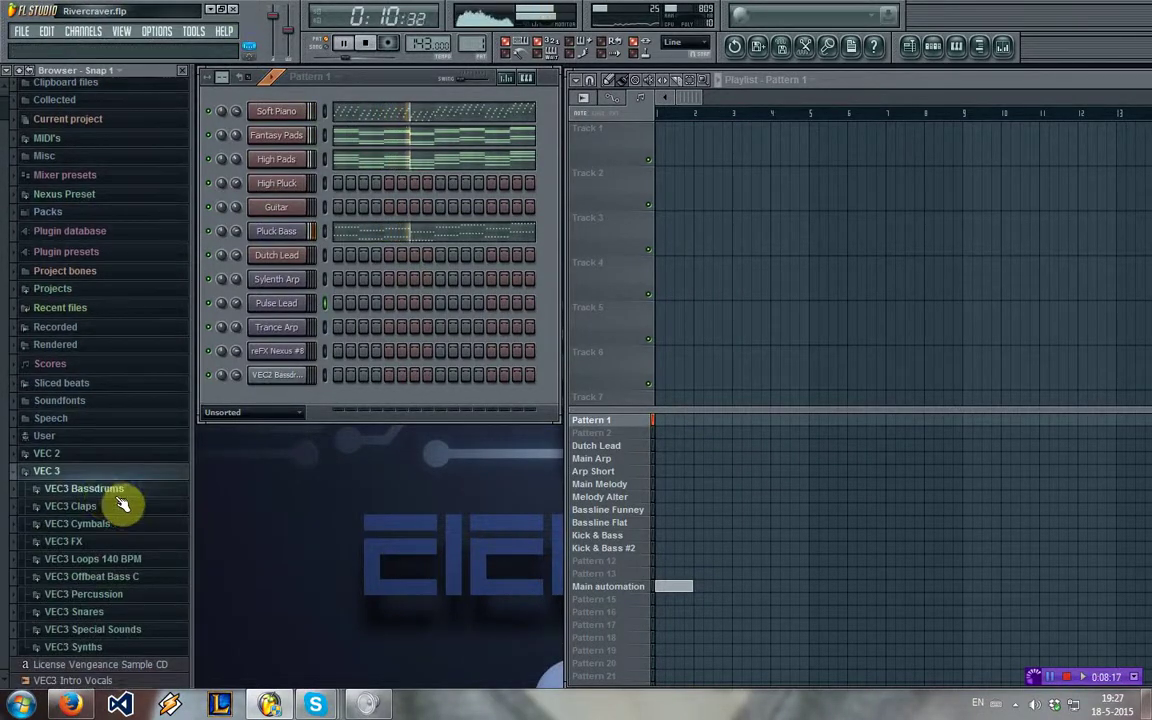
click(110, 524)
- Listen briefly to the Kick & Bass pattern, stop playback and switch to the empty Pattern 12
click(628, 537)
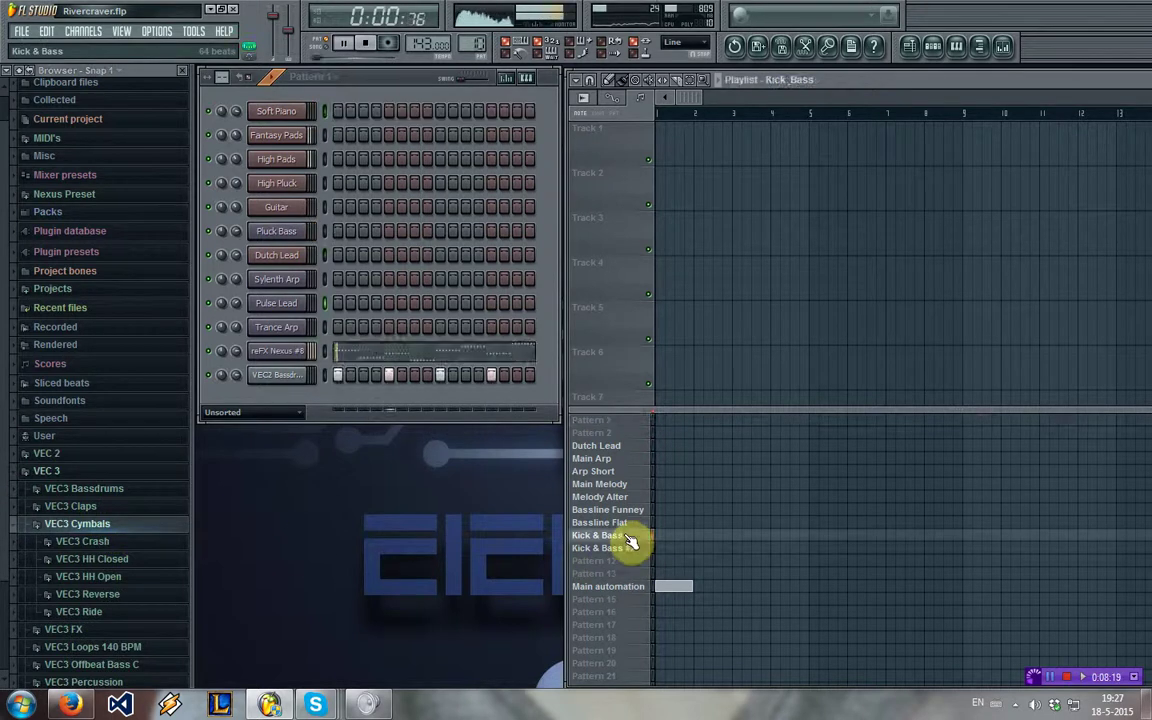
click(128, 525)
key(space)
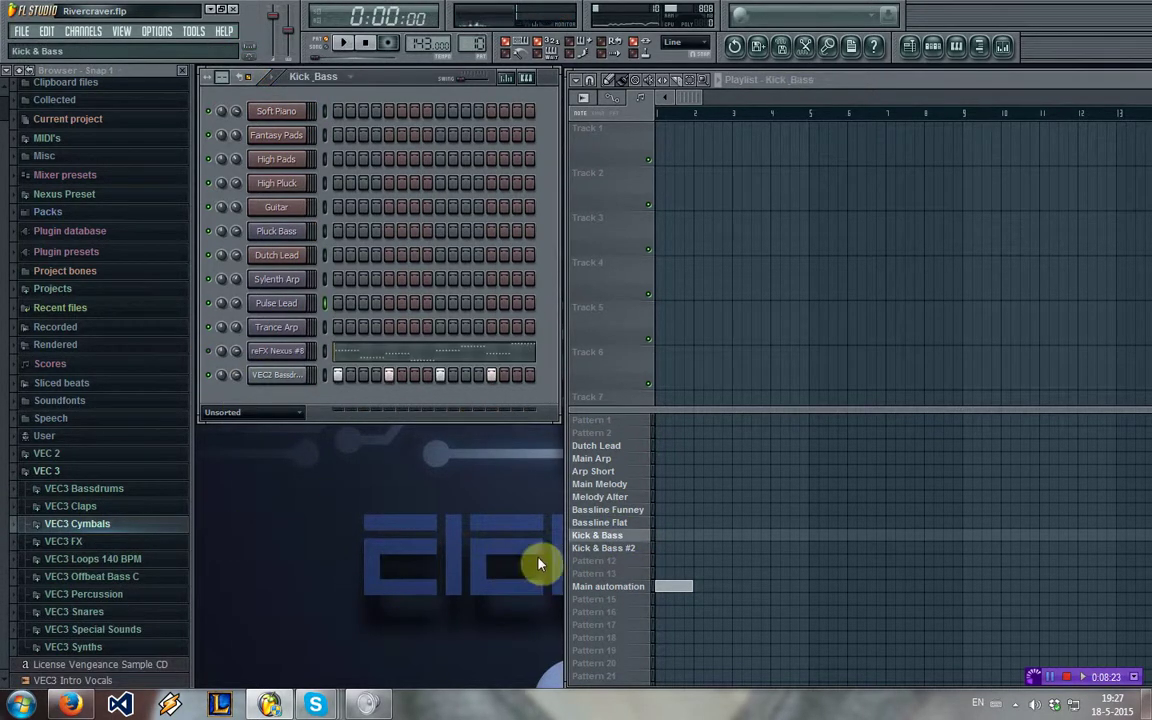
click(592, 561)
- Audition samples in the VEC3 HH Closed folder and add VEC3 Cymbals HH Closed 07 as a new channel
click(112, 526)
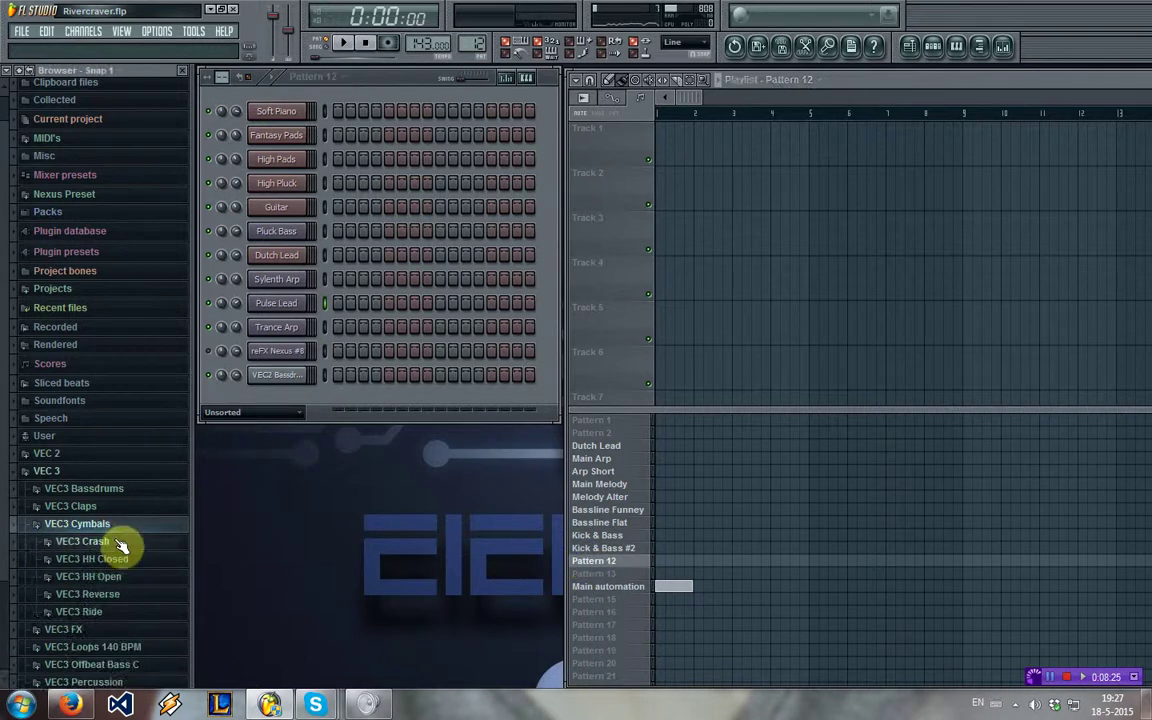
click(128, 559)
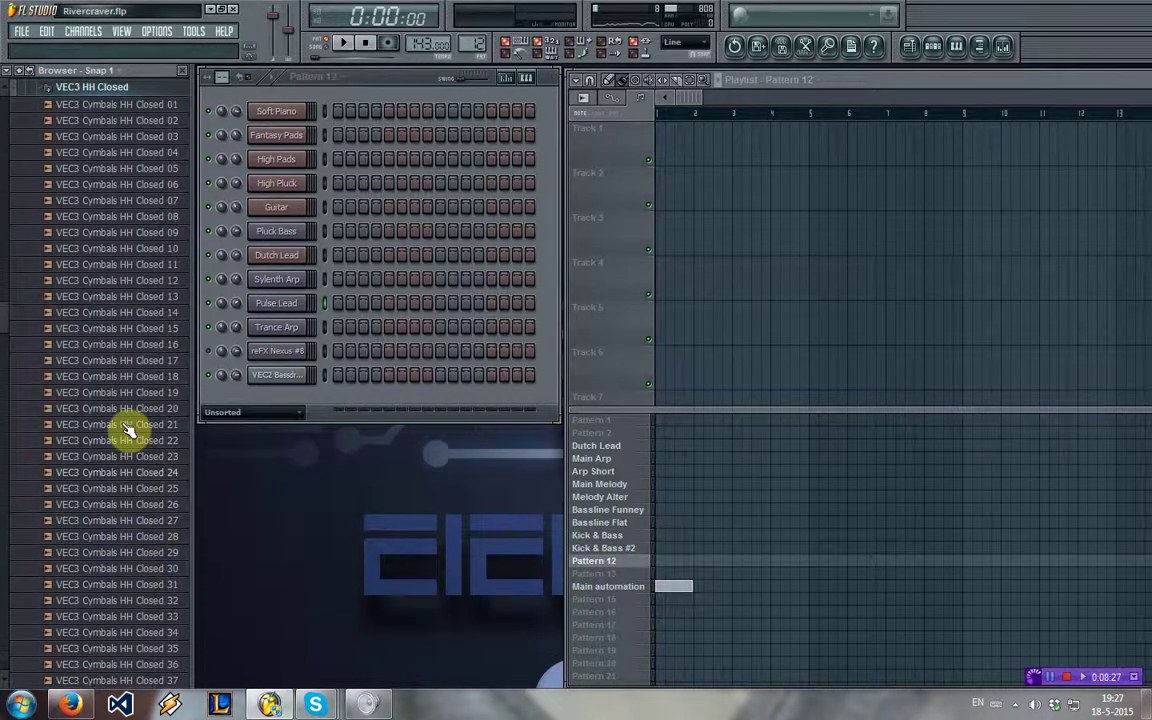
click(127, 413)
click(137, 426)
click(116, 108)
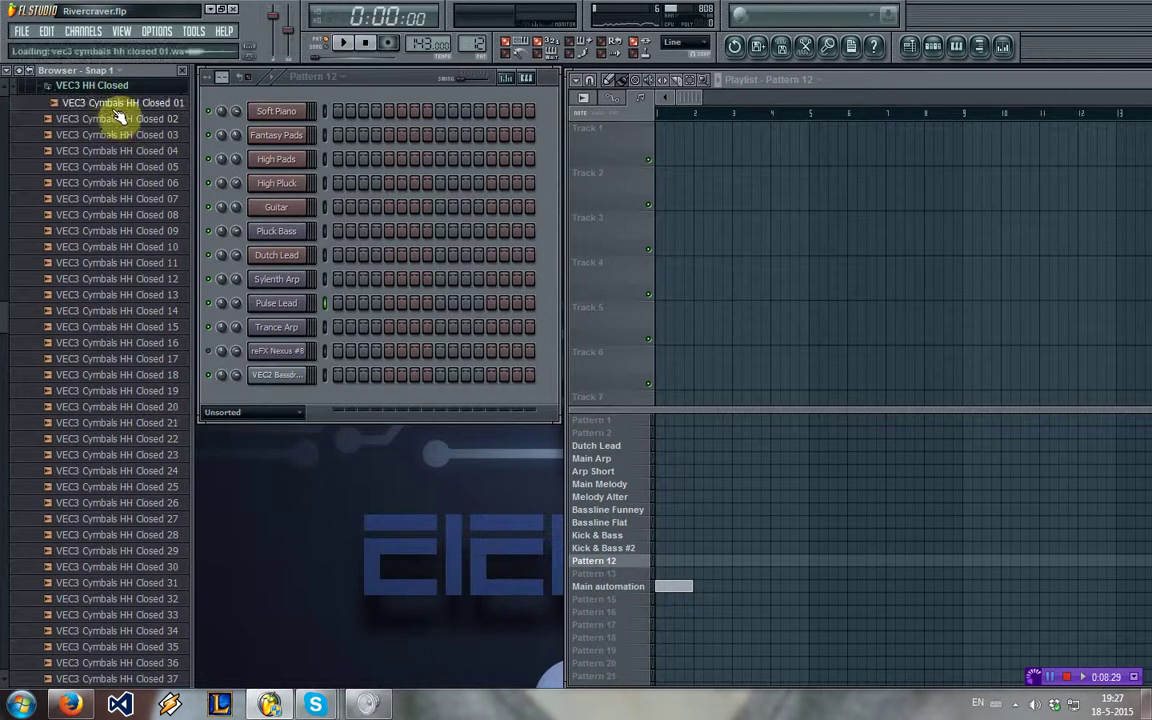
click(118, 118)
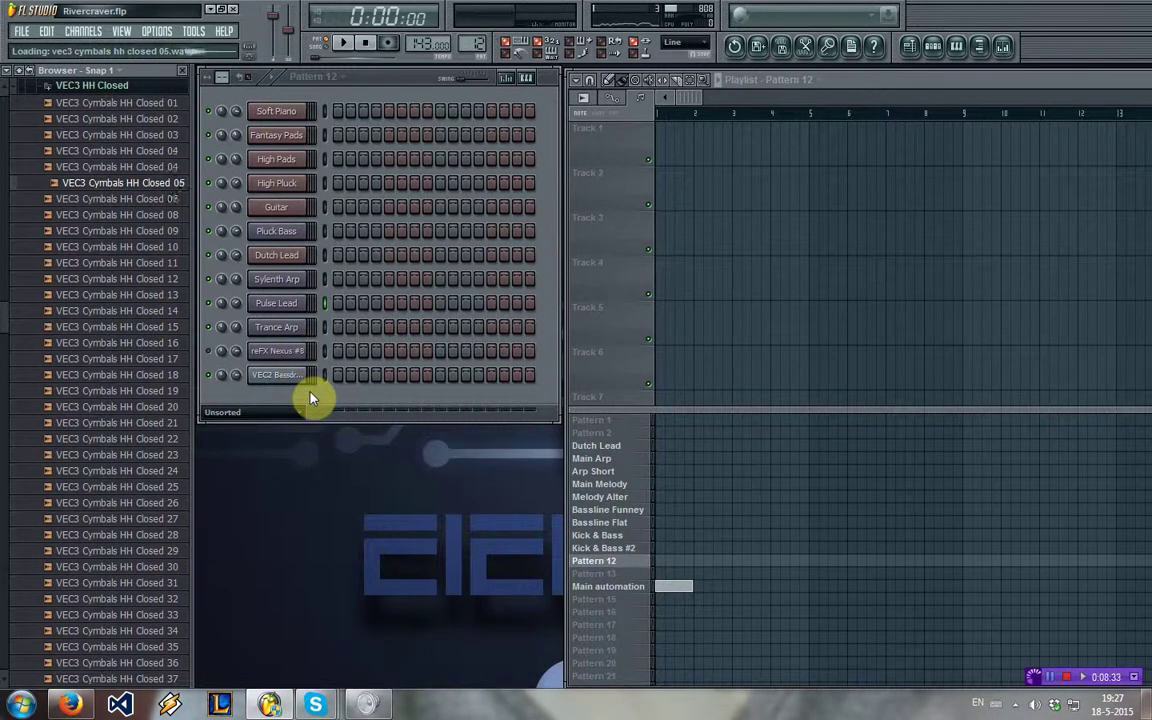
key(Down)
key(Up)
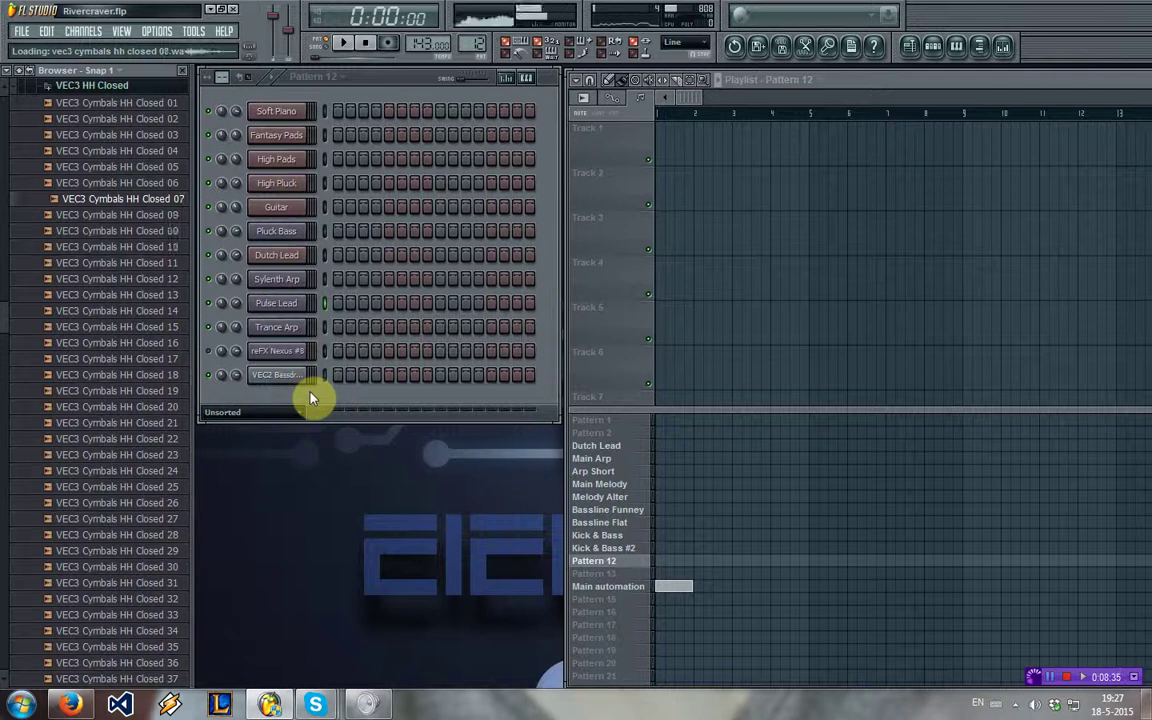
drag(152, 199, 283, 406)
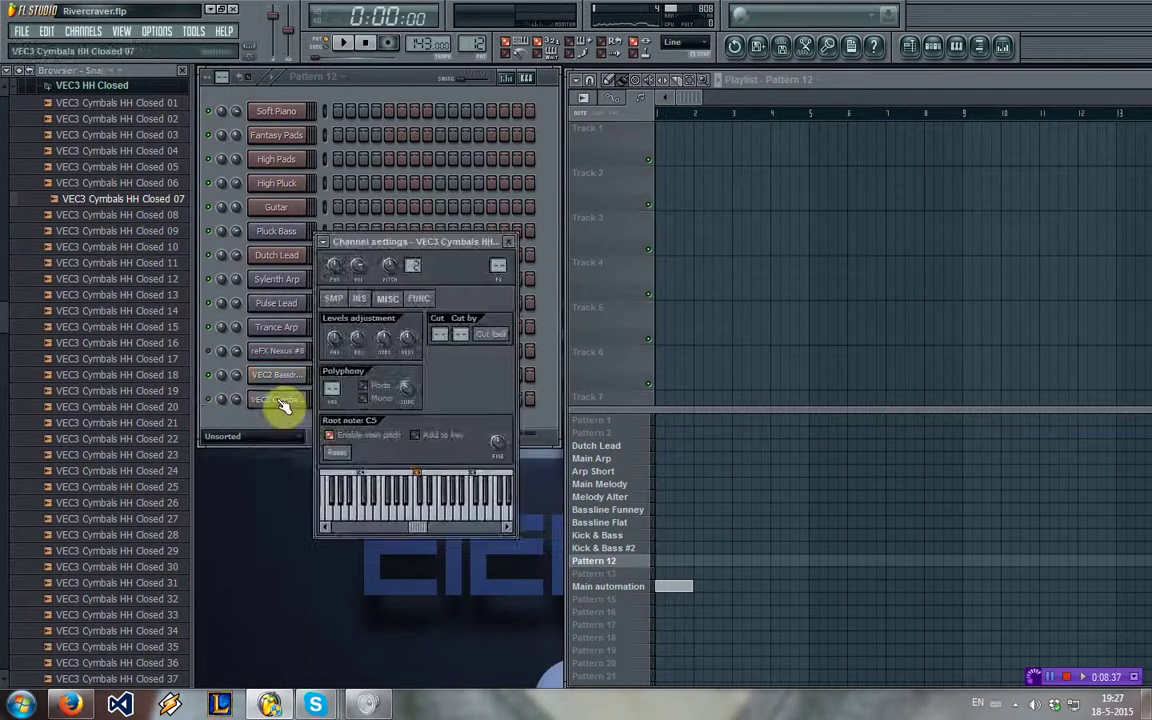
- Normalize the HH Closed 07 sample and adjust its precomputed fade-in and fade-out in the channel settings
click(336, 298)
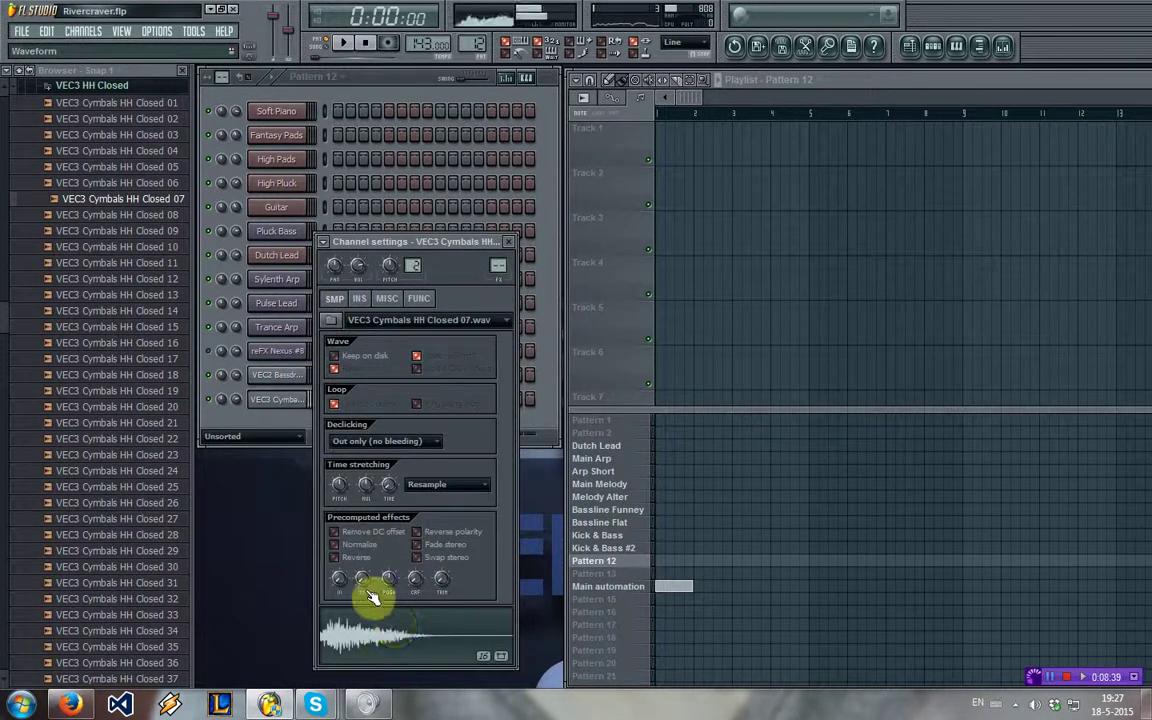
drag(362, 579, 362, 577)
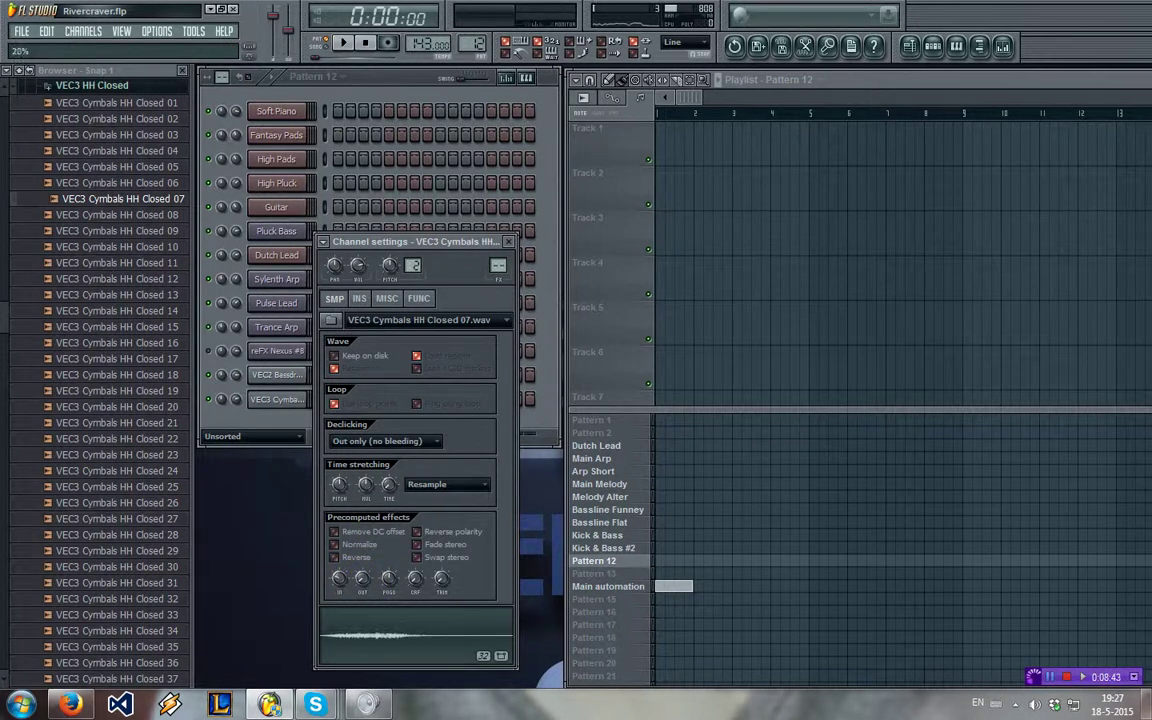
click(334, 544)
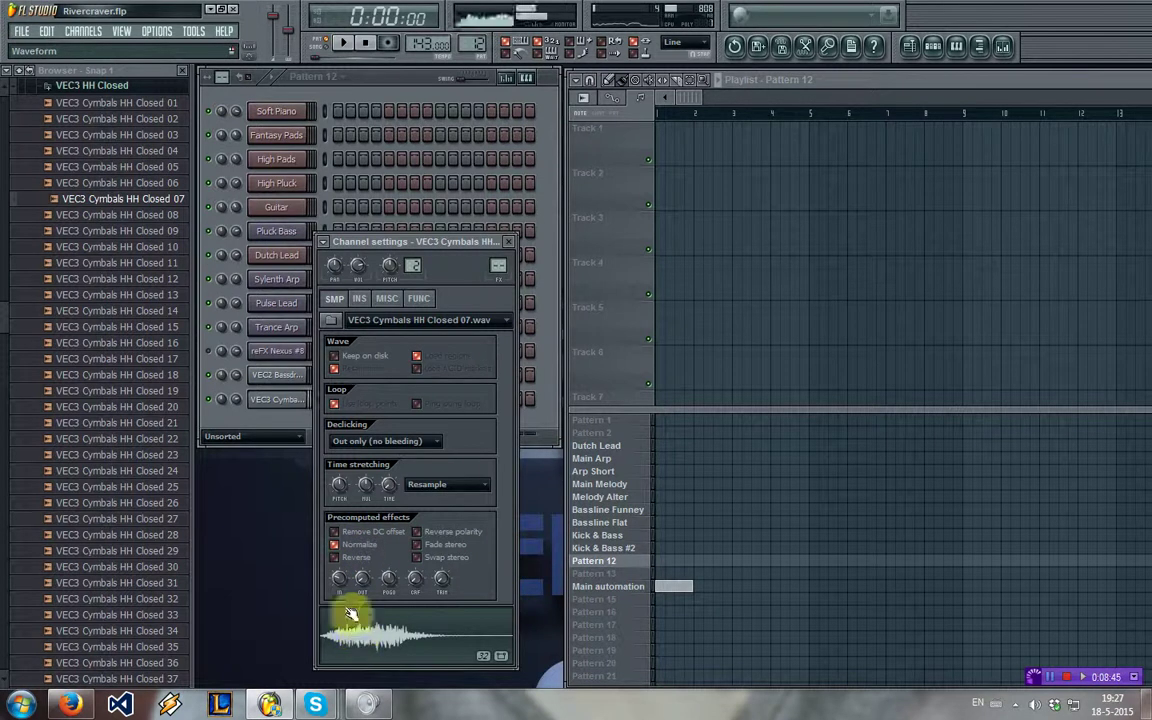
drag(340, 579, 340, 576)
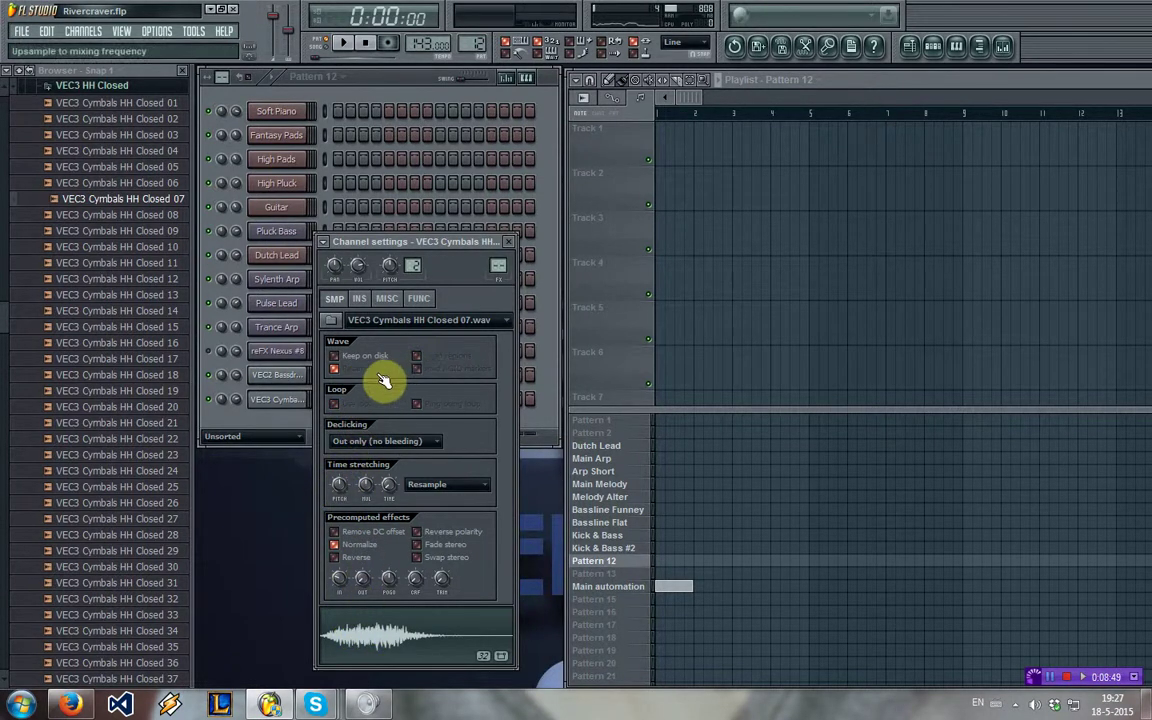
click(376, 628)
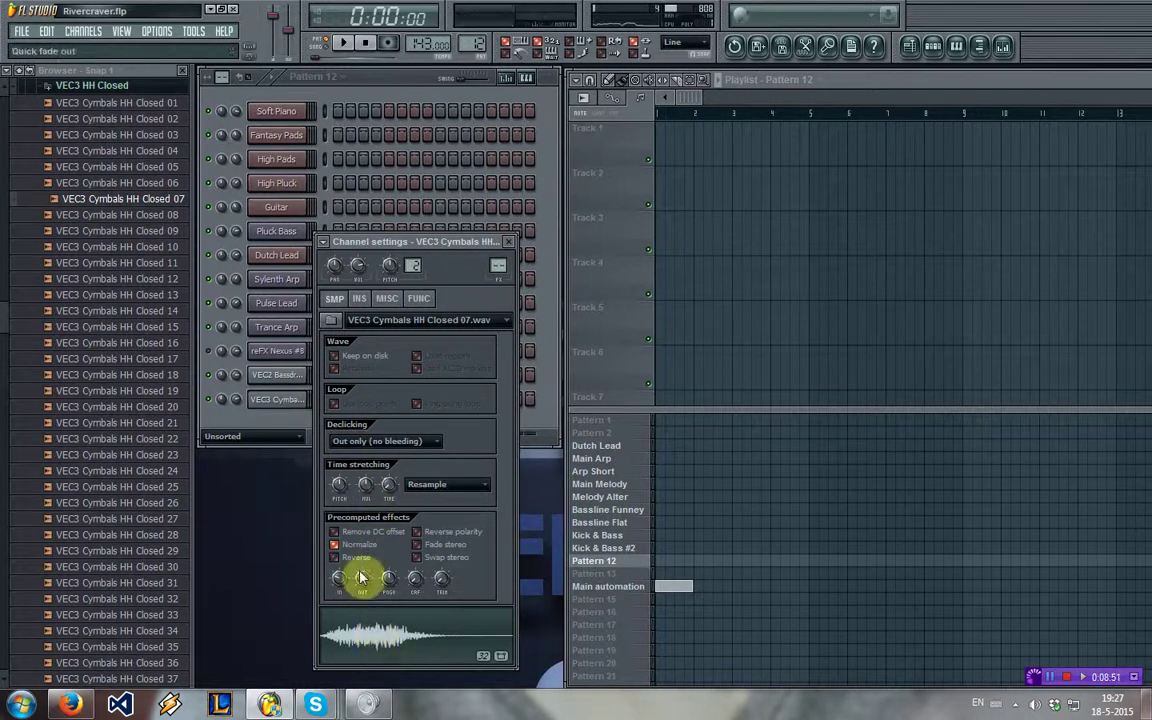
click(509, 242)
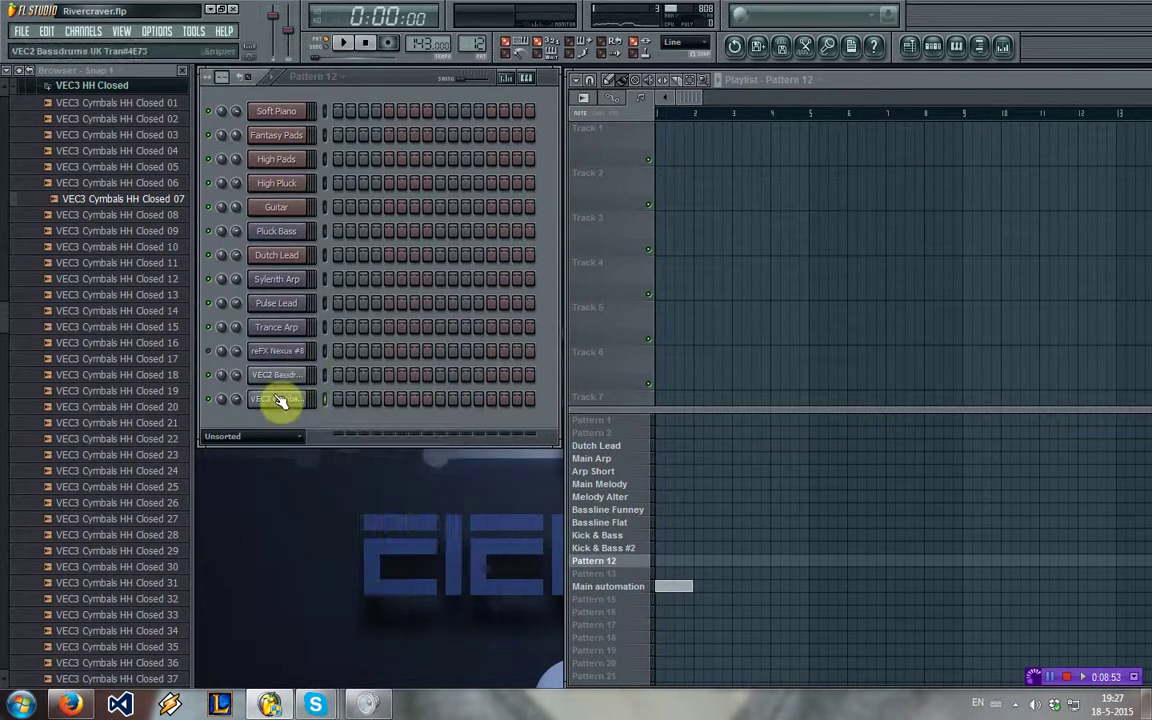
- Fill every second step of the closed hi-hat channel in Pattern 12, lower its volume and preview the pattern
right_click(283, 399)
click(360, 514)
key(space)
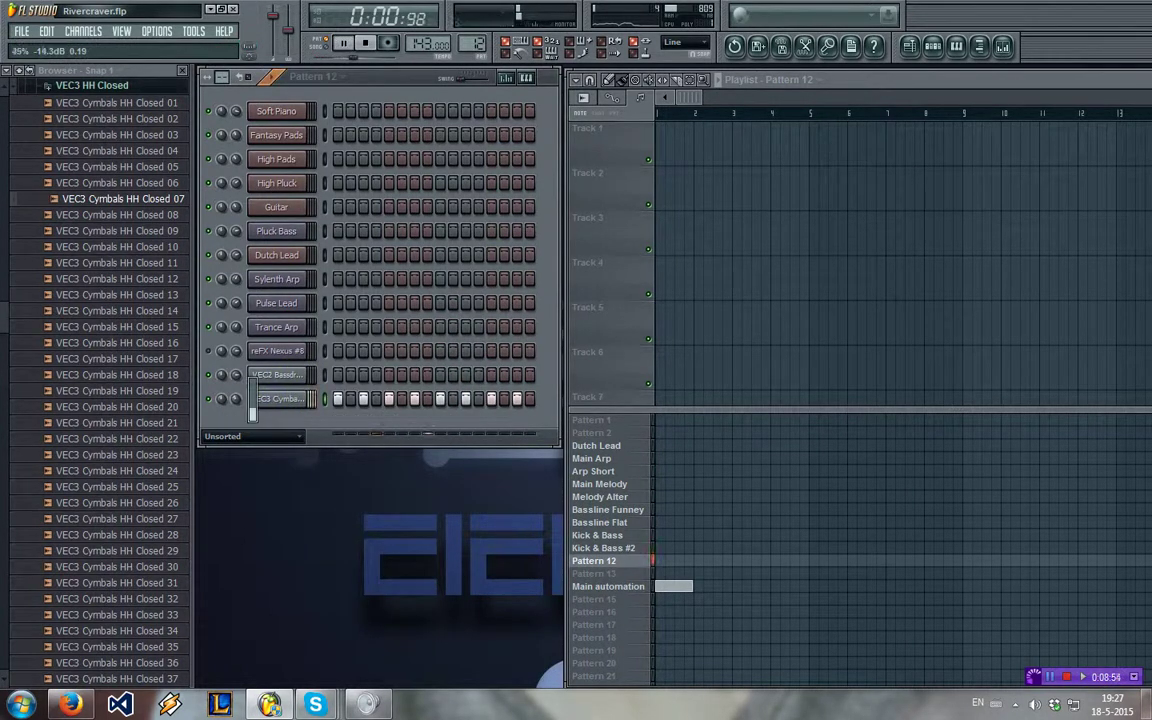
key(space)
- Add VEC3 Cymbals HH Closed 08 as a second hi-hat channel on steps 1, 3, 5 and 7, and refill the first hi-hat every two steps
click(147, 219)
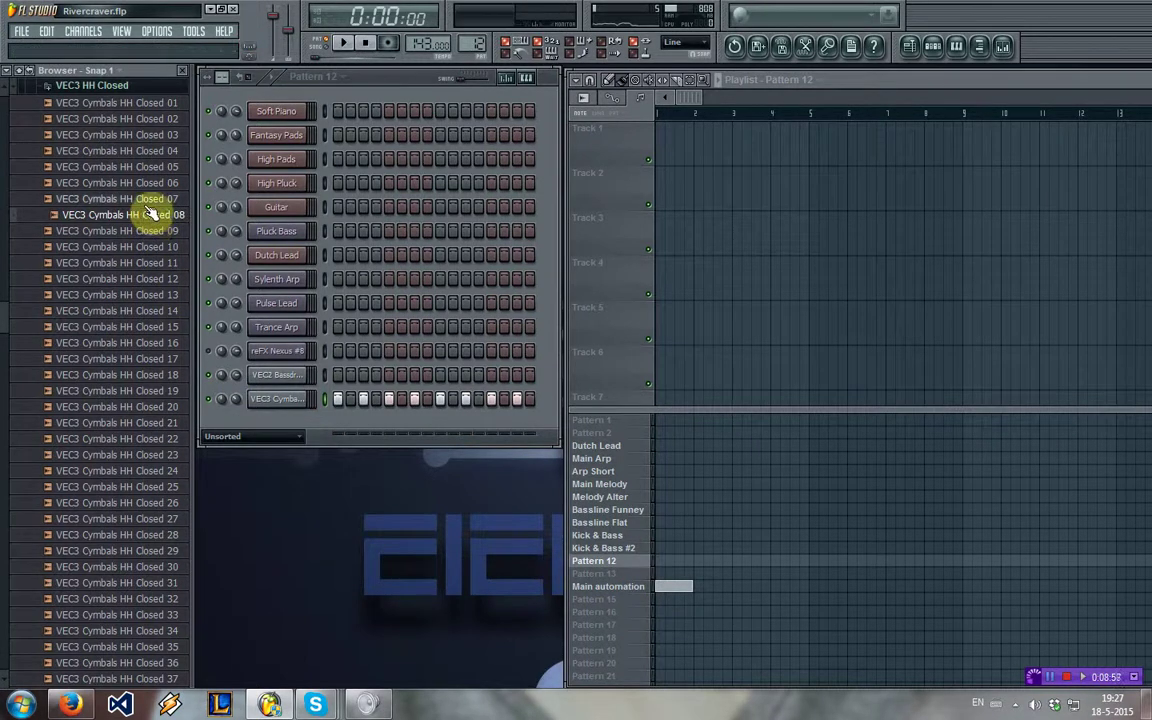
drag(149, 219, 378, 435)
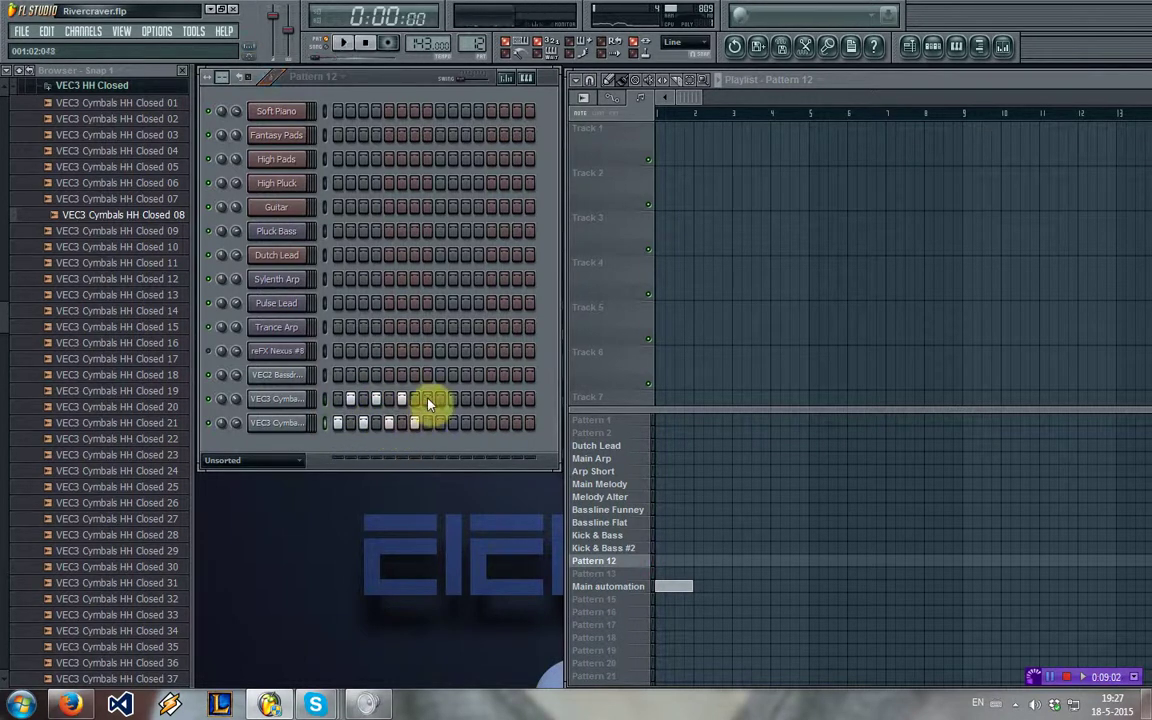
right_click(300, 399)
click(366, 521)
key(space)
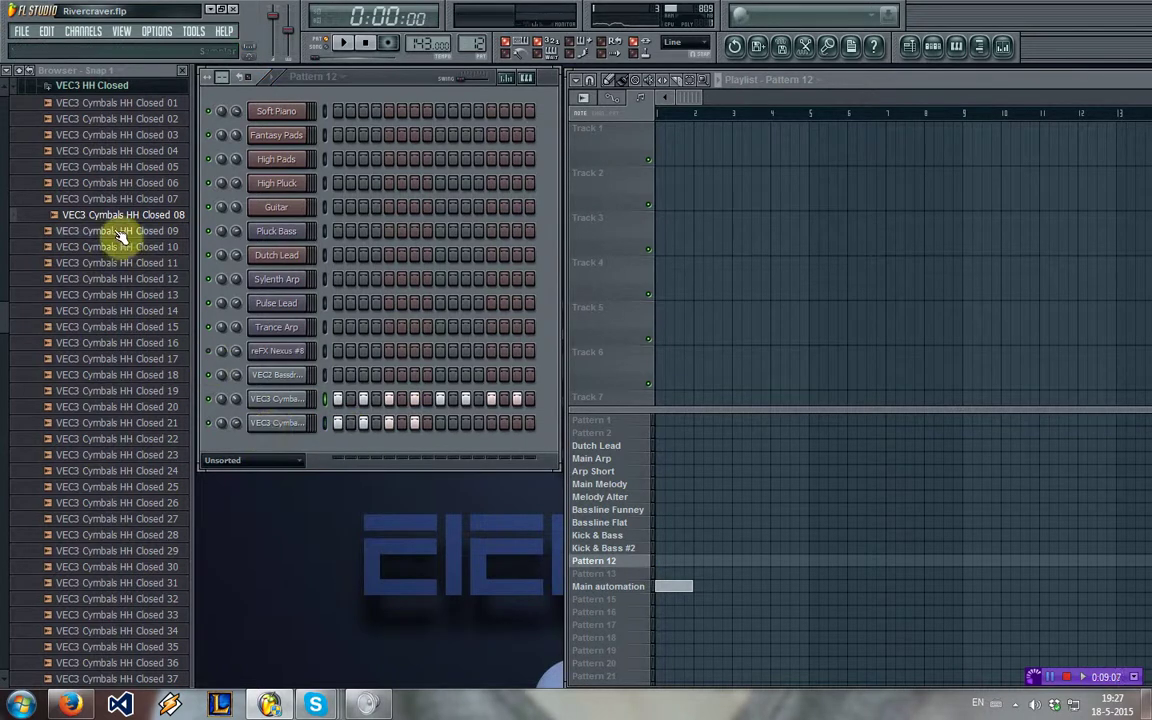
- Replace the second hi-hat channel's sample with VEC3 Cymbals HH Closed 09 and fill every fourth step
drag(121, 232, 285, 433)
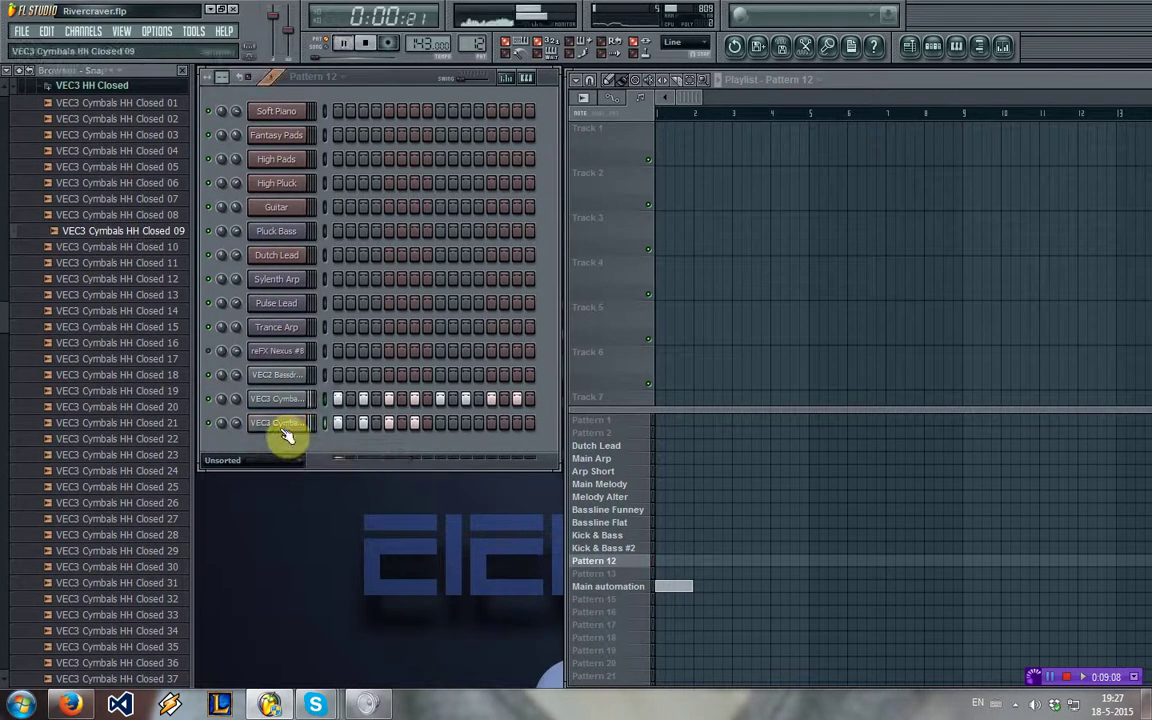
right_click(280, 430)
click(368, 545)
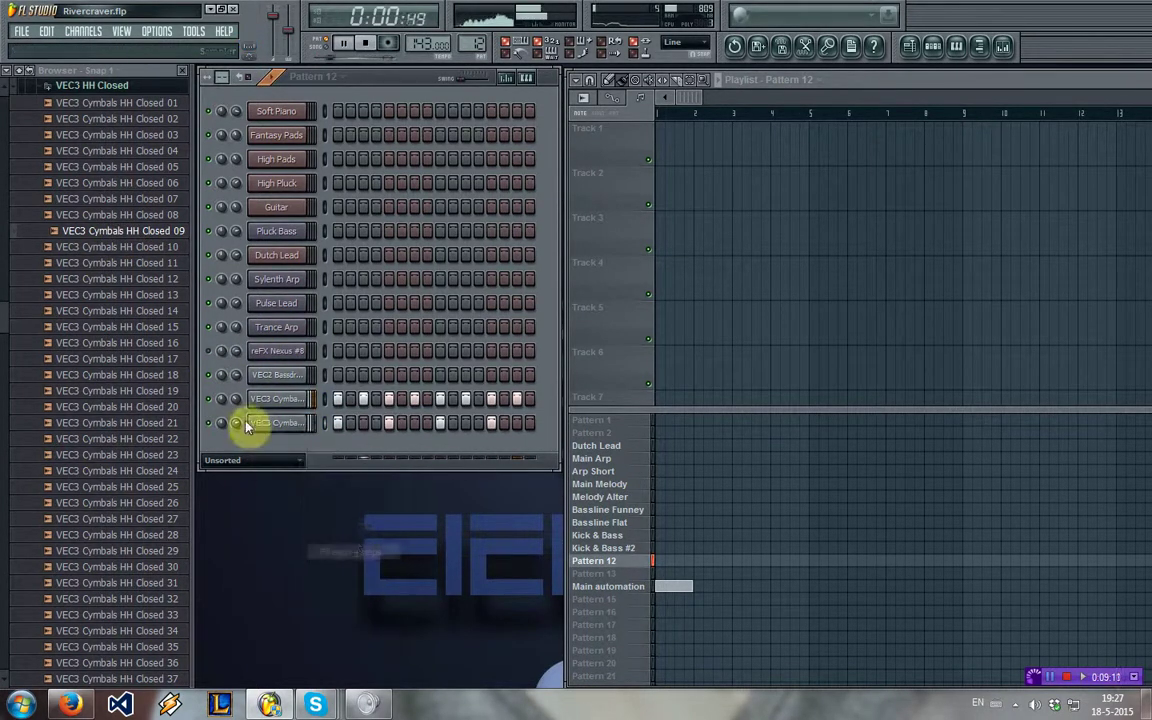
- Fill every second step of the HH Closed 09 channel, adjust its volume to about 62% and preview Pattern 12
key(space)
right_click(285, 423)
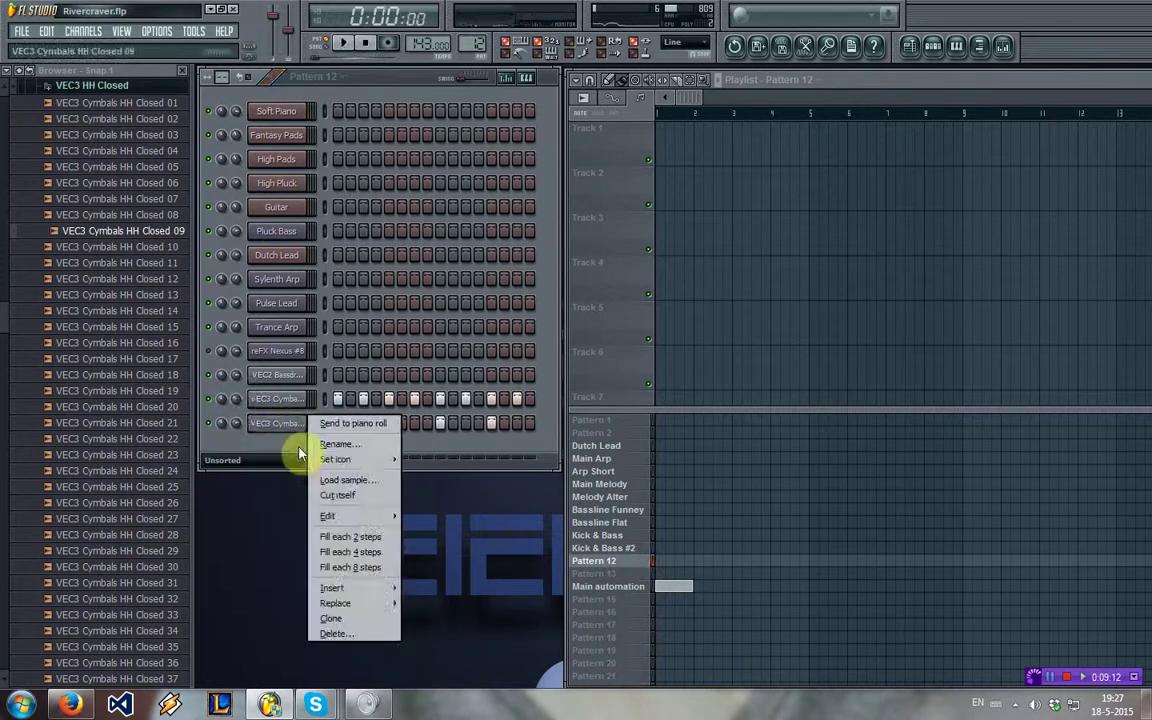
click(368, 537)
key(space)
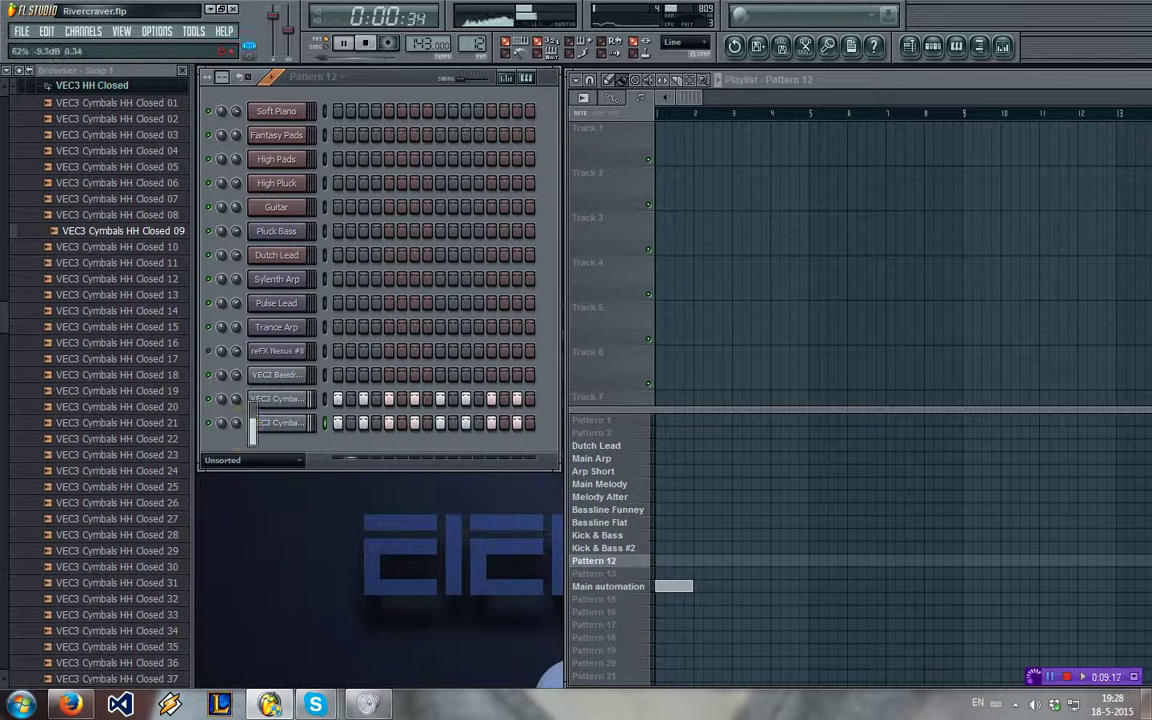
- Clear all steps of the HH Closed 07 channel and fill all 16 steps of the HH Closed 09 channel
click(280, 399)
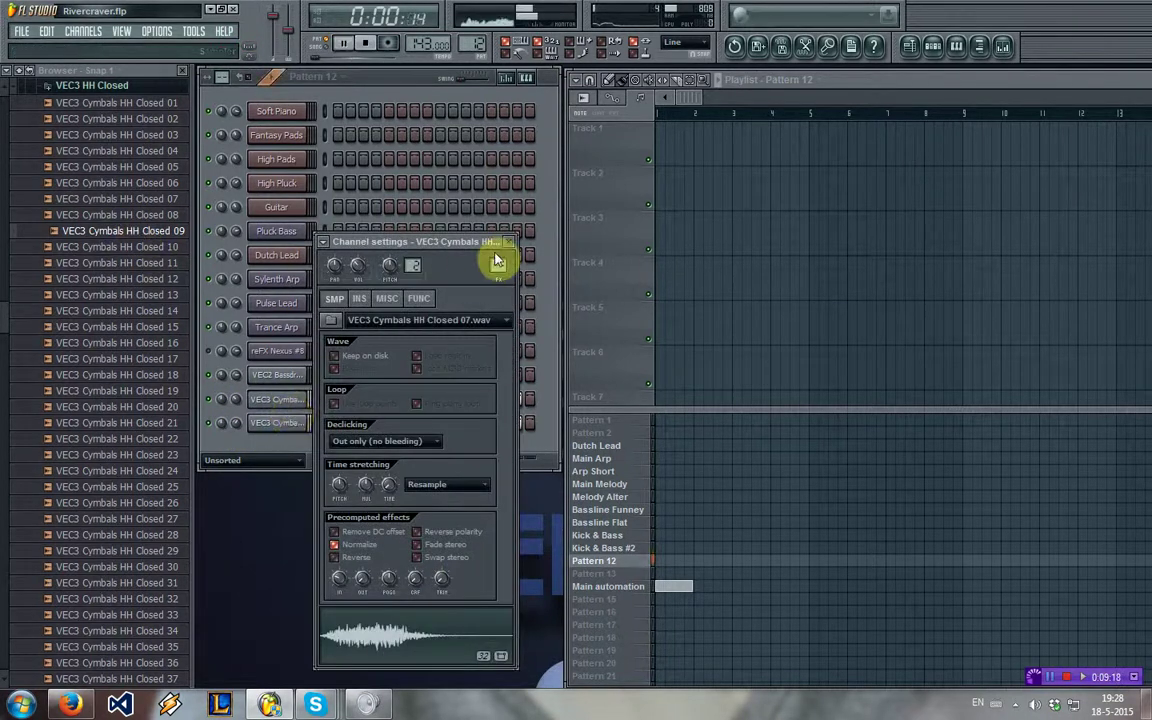
click(505, 238)
drag(530, 403, 339, 405)
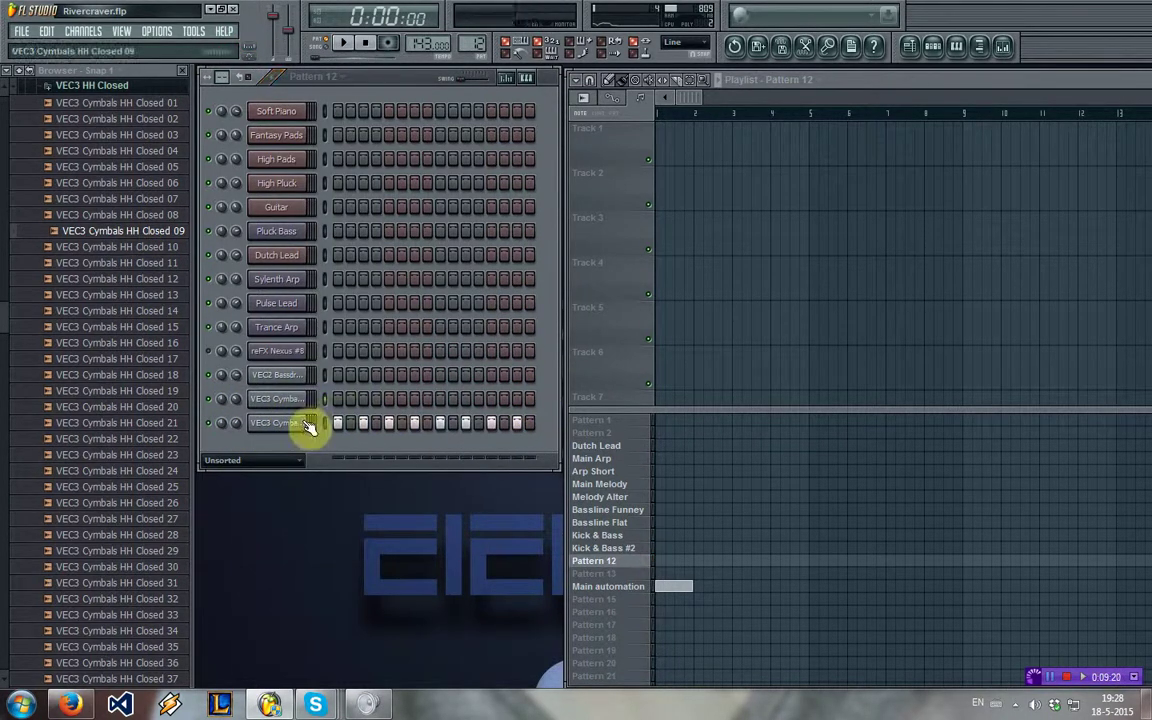
right_click(308, 425)
click(537, 430)
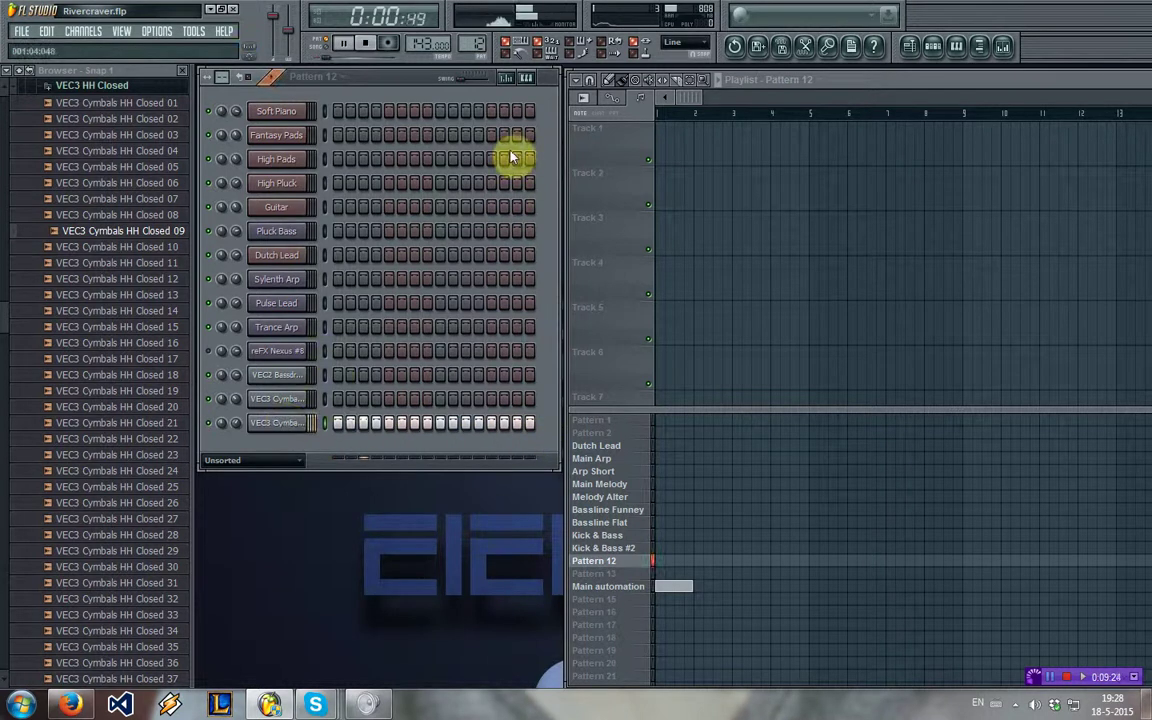
- Vary the step velocities of the HH Closed 09 channel in the graph editor, lowering several hits between the full ones
click(515, 84)
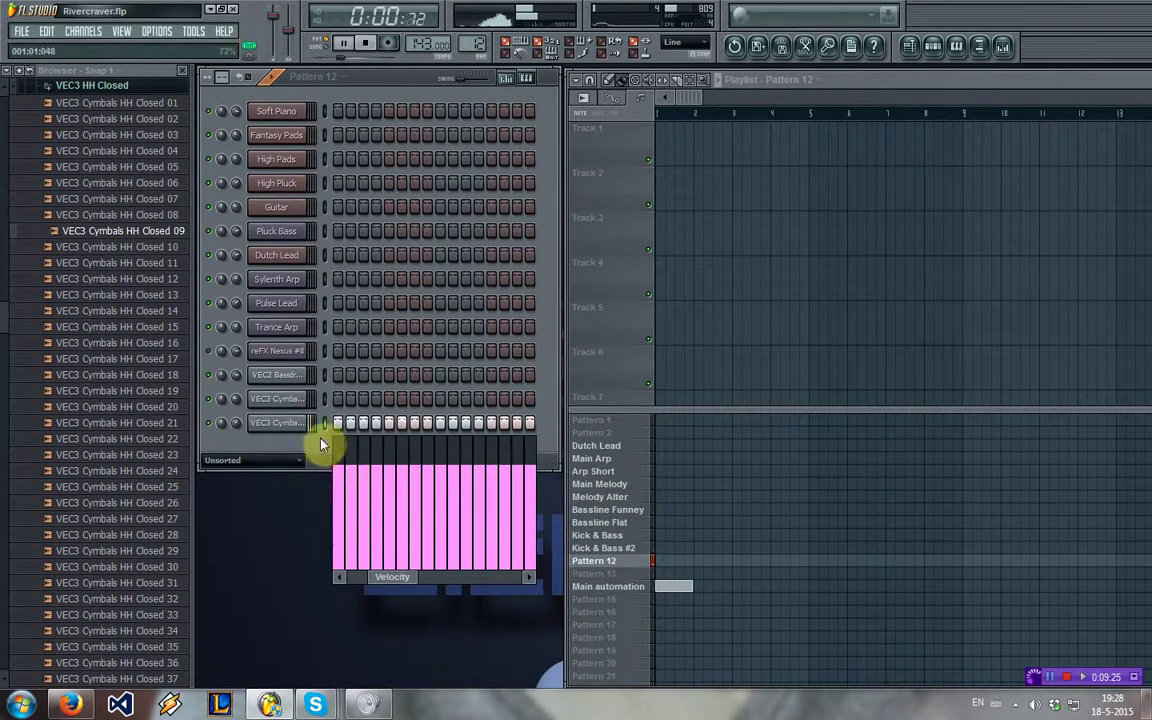
click(284, 426)
key(space)
click(511, 80)
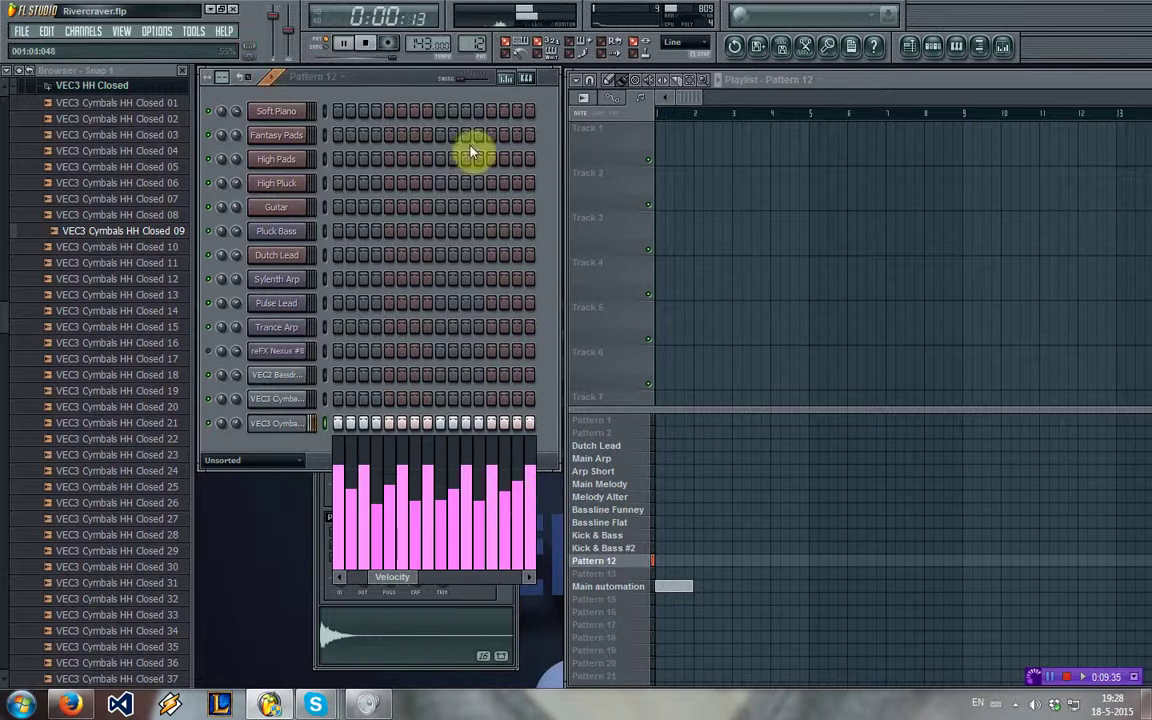
- Close the graph editor and the channel settings, and delete the emptied HH Closed 07 channel
click(508, 86)
click(512, 494)
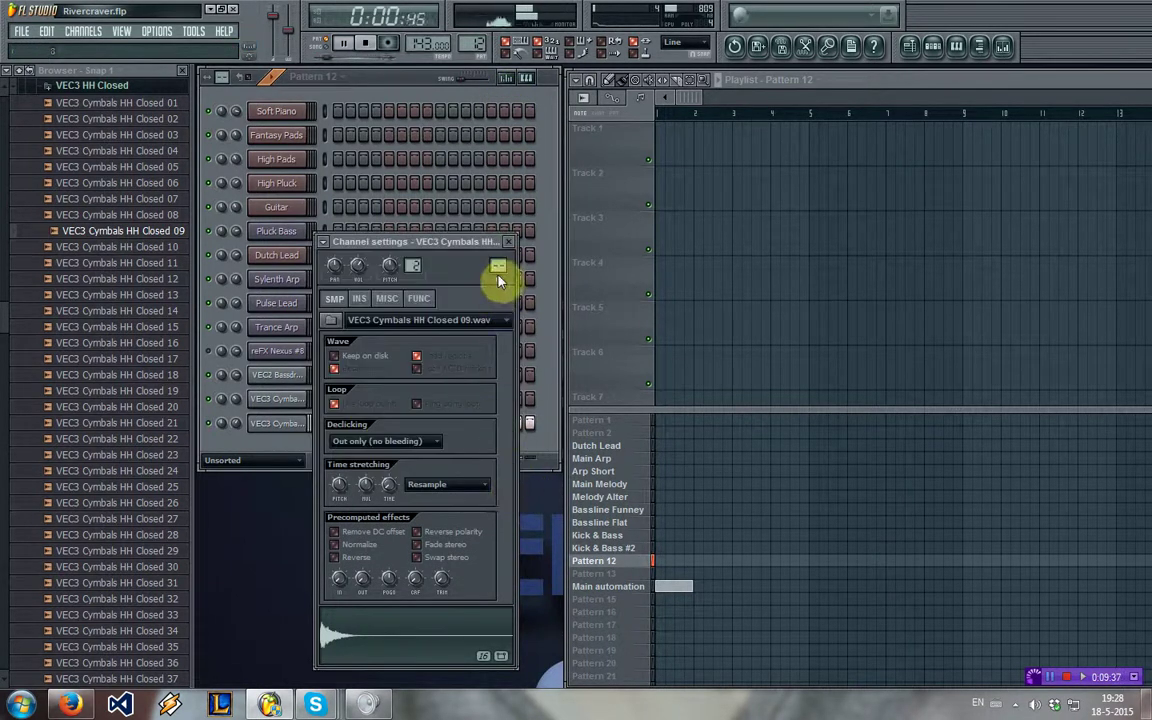
click(508, 242)
right_click(305, 397)
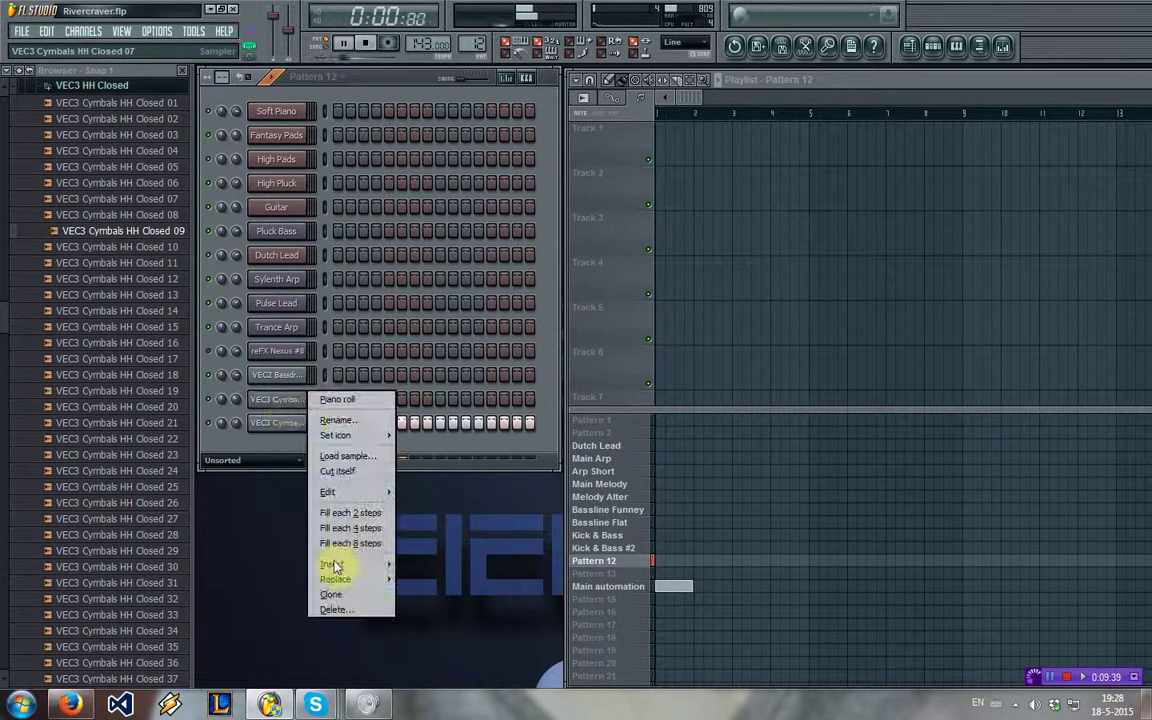
click(339, 610)
- Audition VEC3 Cymbals HH Closed 13 and 14, and collapse the closed hi-hat folder
click(132, 295)
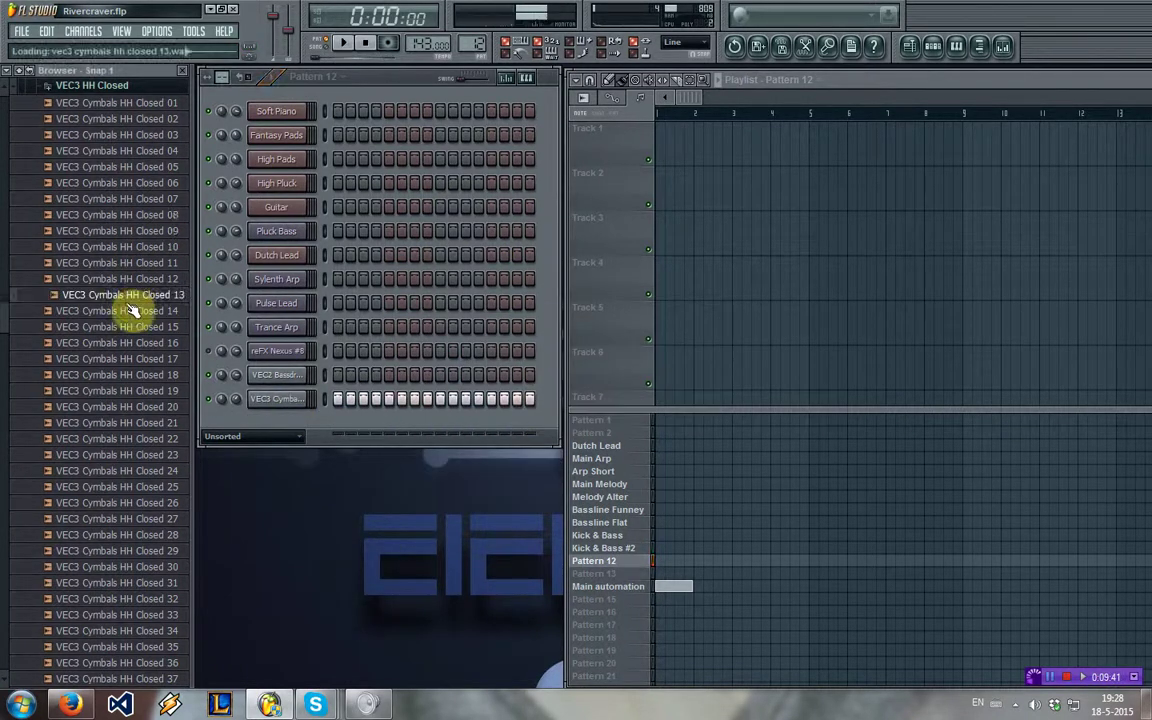
click(129, 310)
click(92, 86)
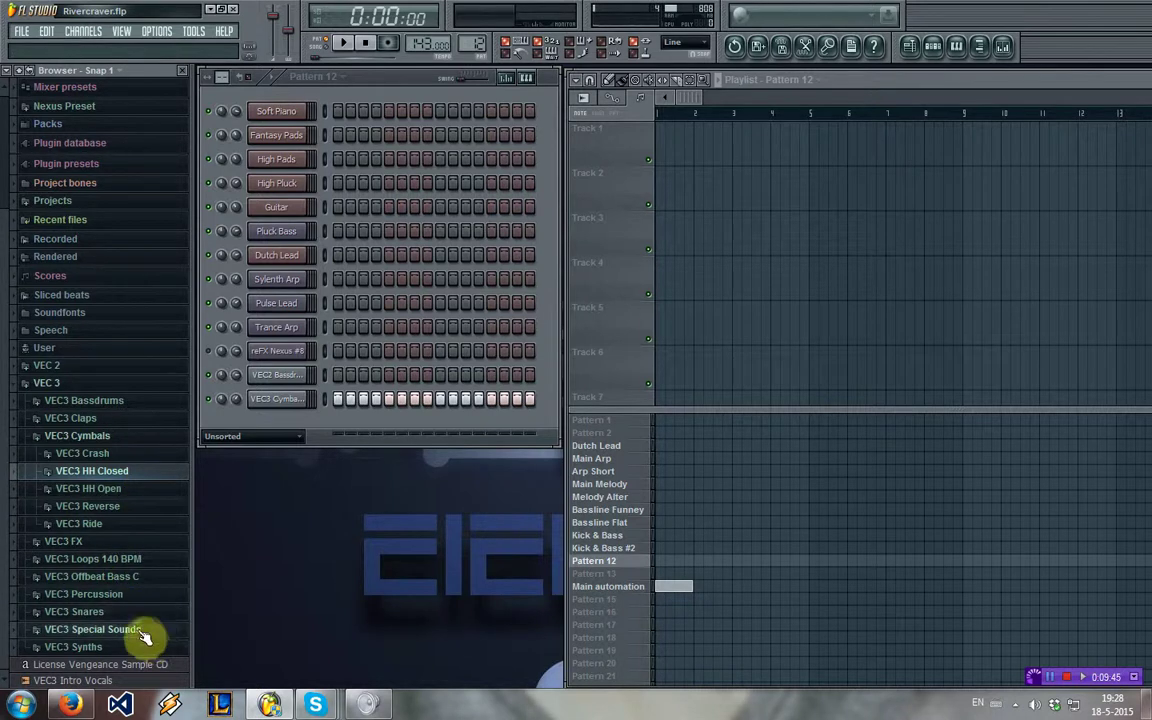
- Open the VEC3 Percussion folder and audition its samples from 011 through 049
click(135, 594)
click(82, 268)
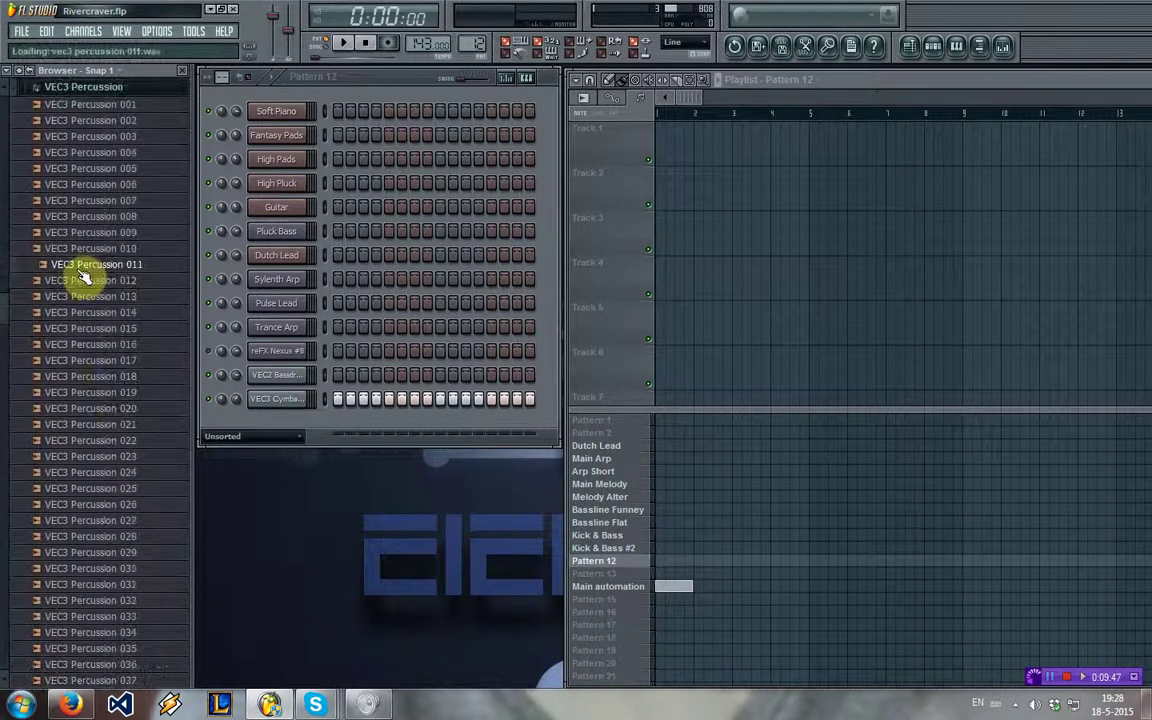
key(Down)
key(Down)
key(Down)
key(Down)
key(Down)
key(Down)
key(Down)
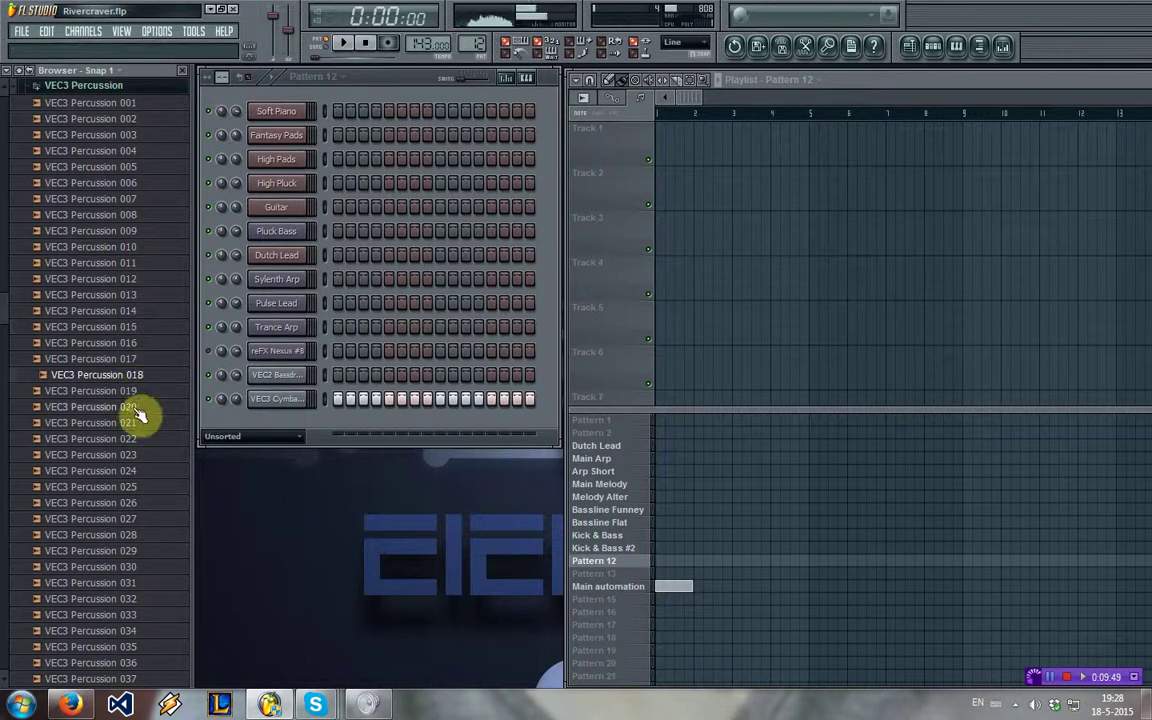
key(Down)
key(Down)
key(Down)
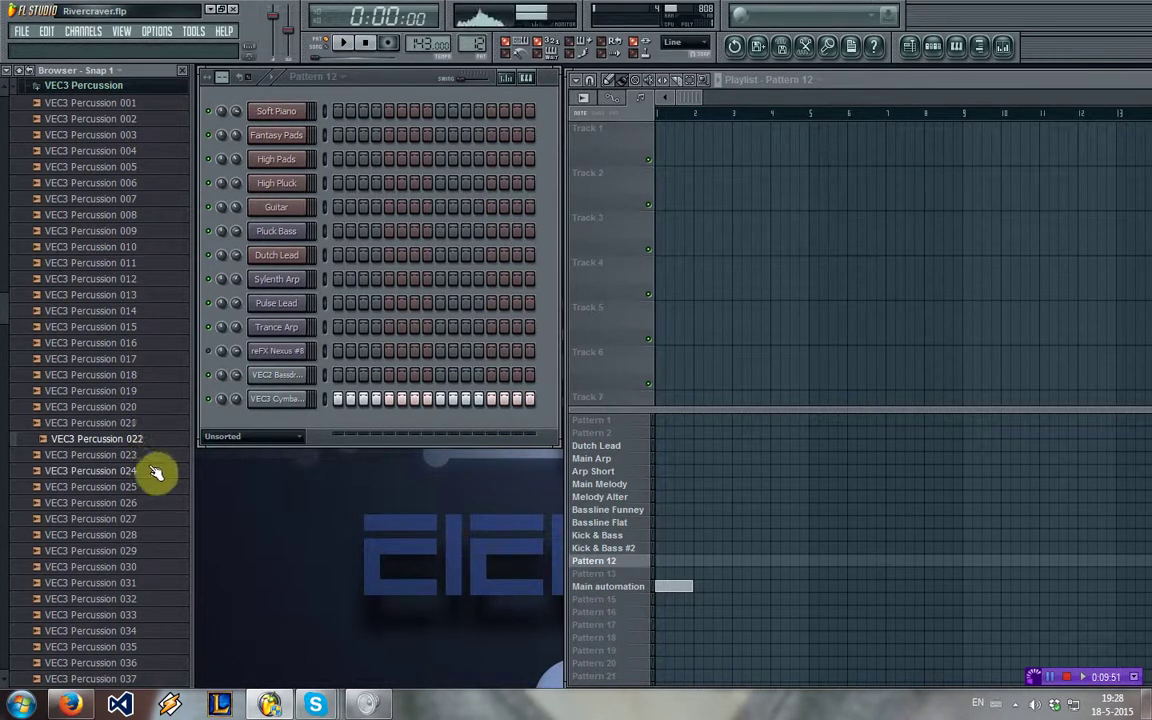
key(Down)
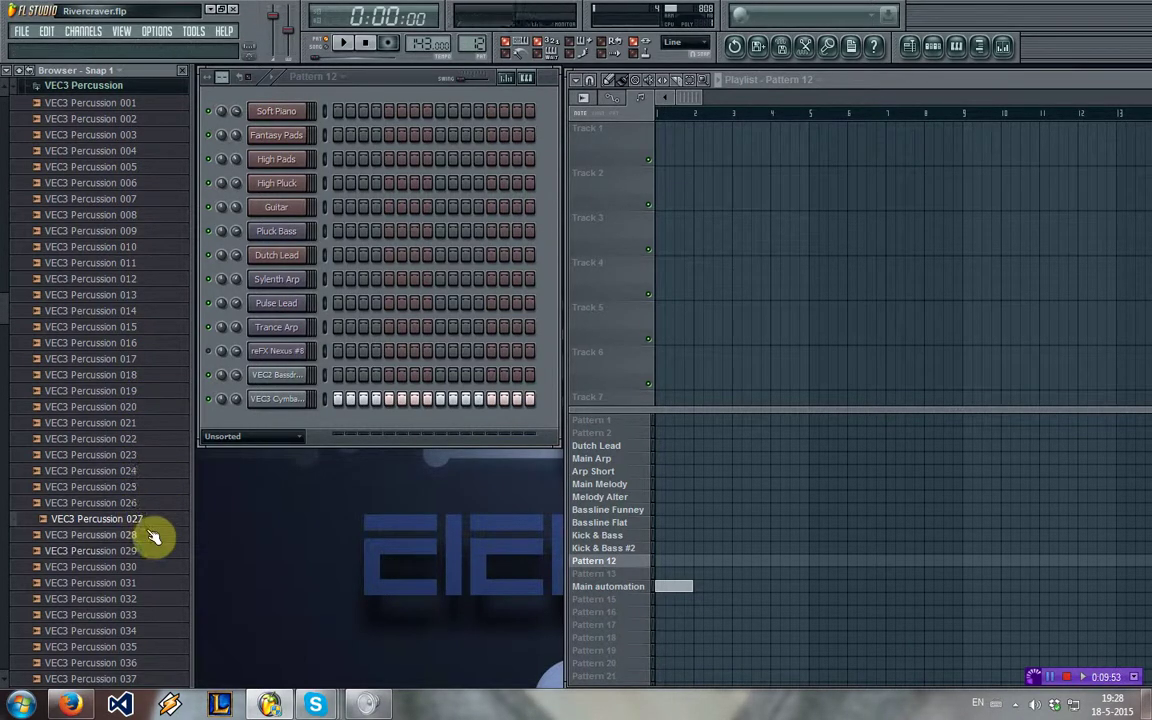
key(Down)
key(Down)
key(Down)
key(Down)
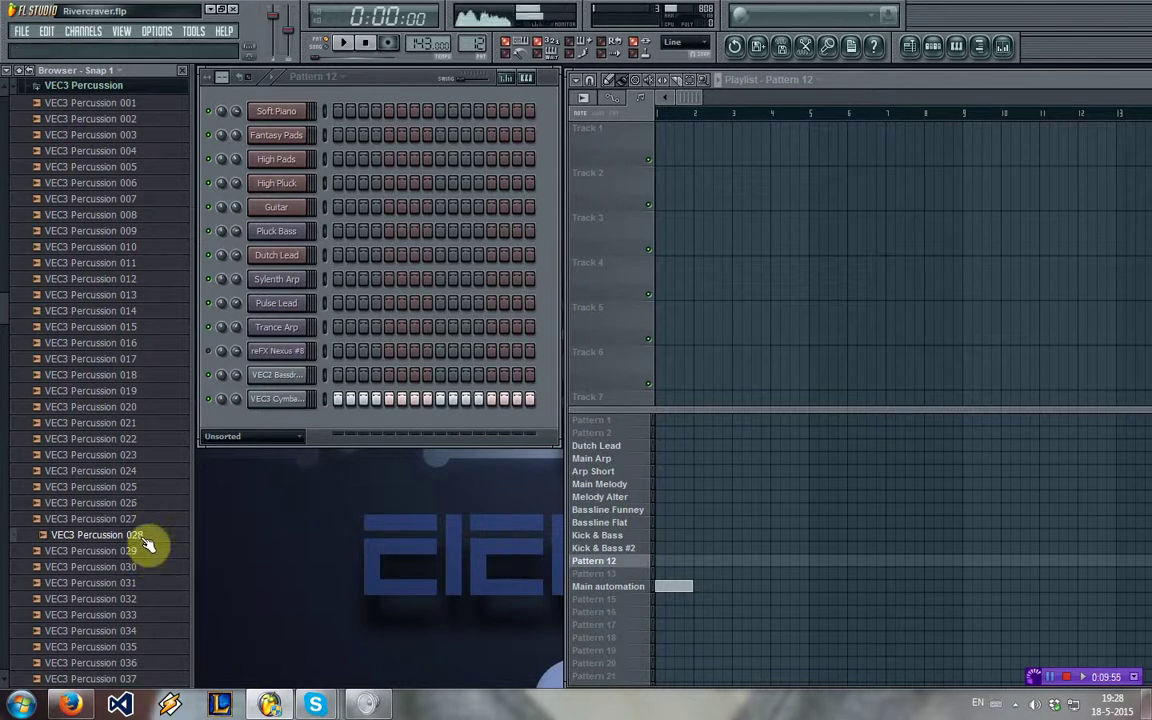
key(Down)
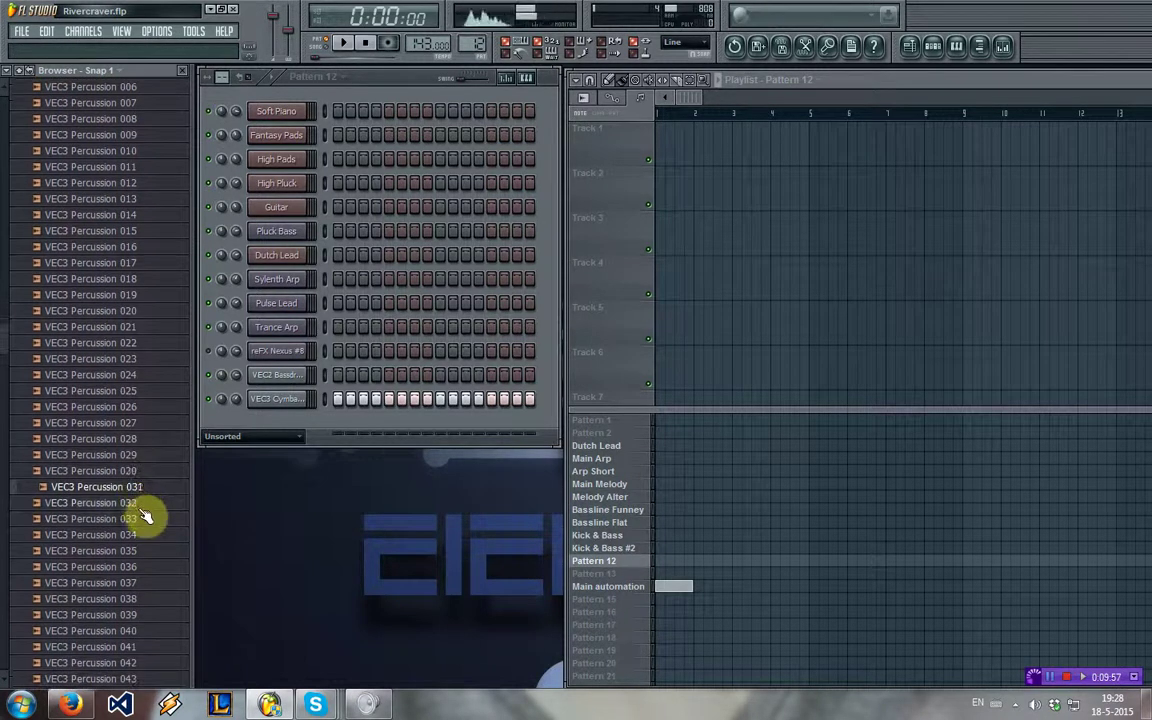
key(Down)
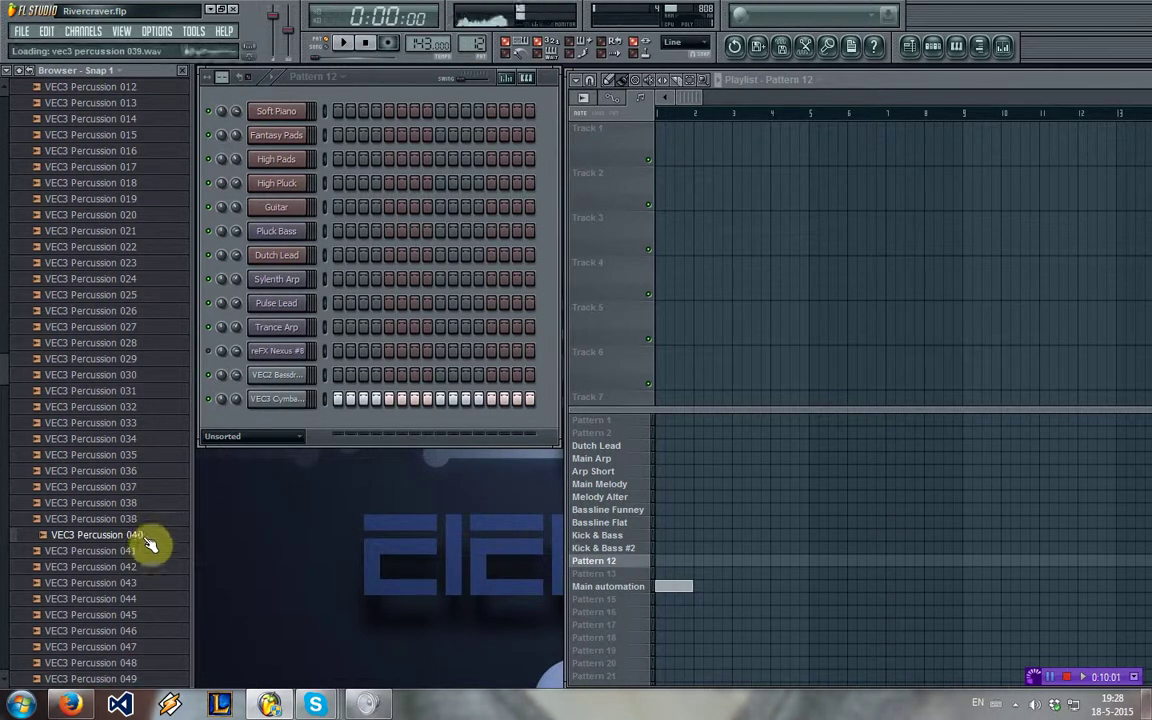
key(Down)
key(Down)
key(Down)
key(Down)
key(Down)
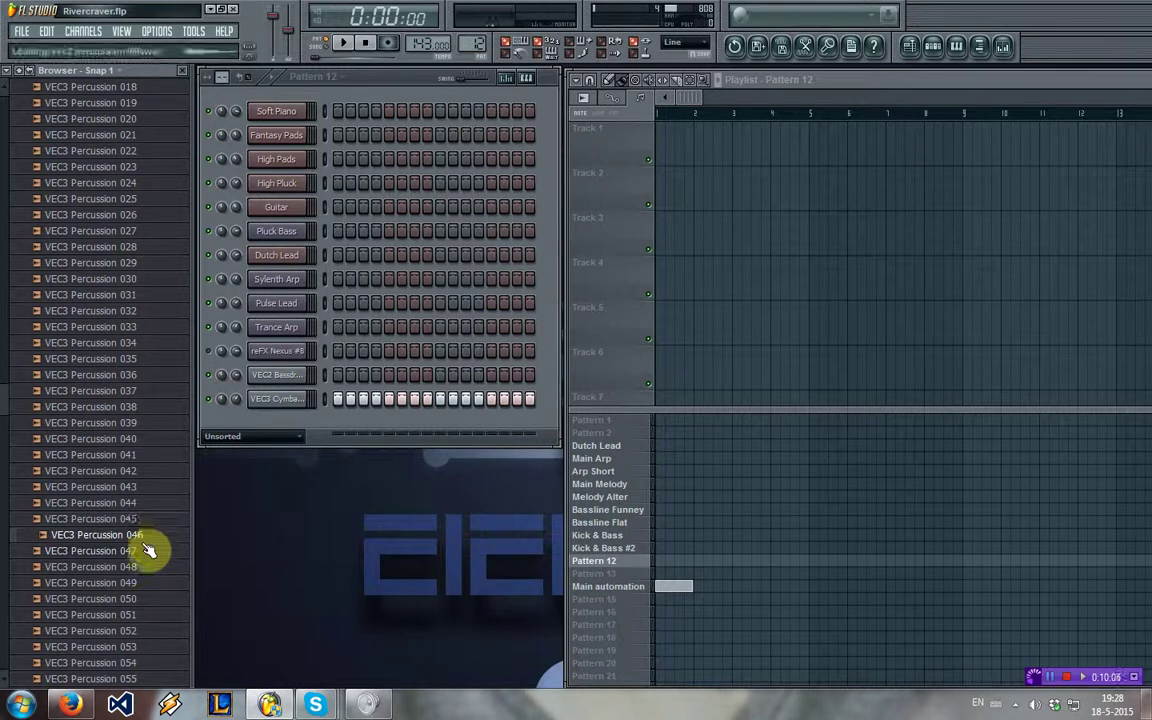
key(Down)
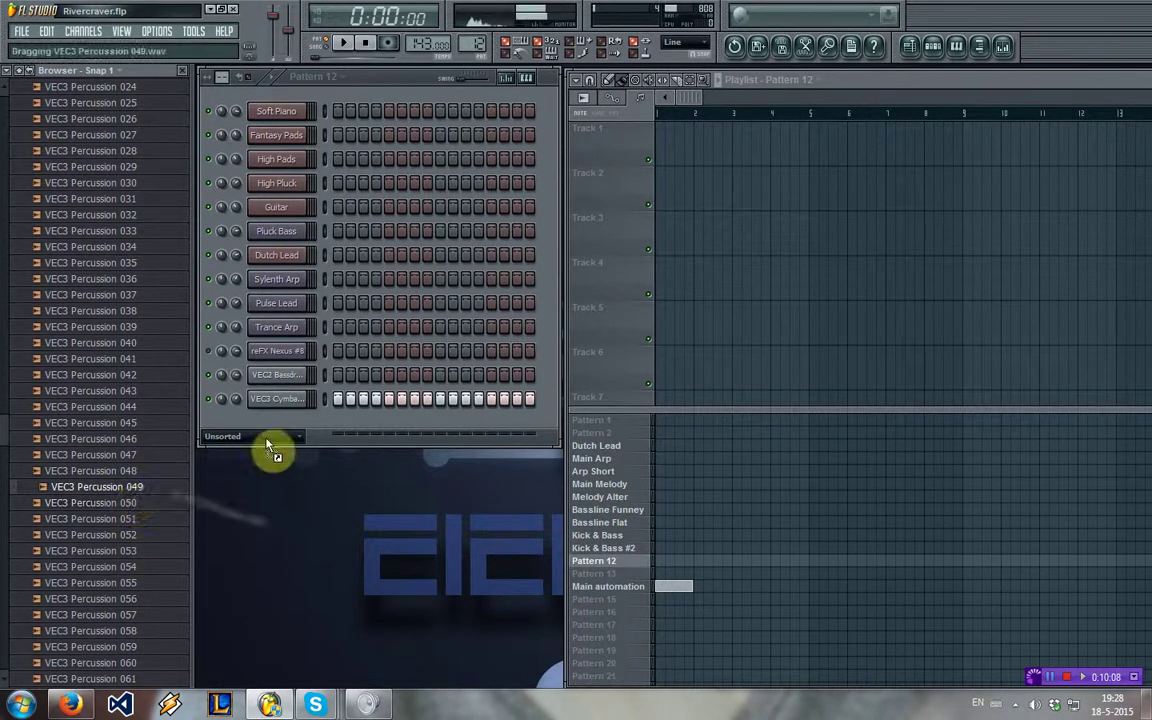
- Add VEC3 Percussion 049 as a new channel with hits on steps 9, 12 and 15, and preview the pattern
drag(268, 447, 306, 436)
click(427, 423)
click(517, 423)
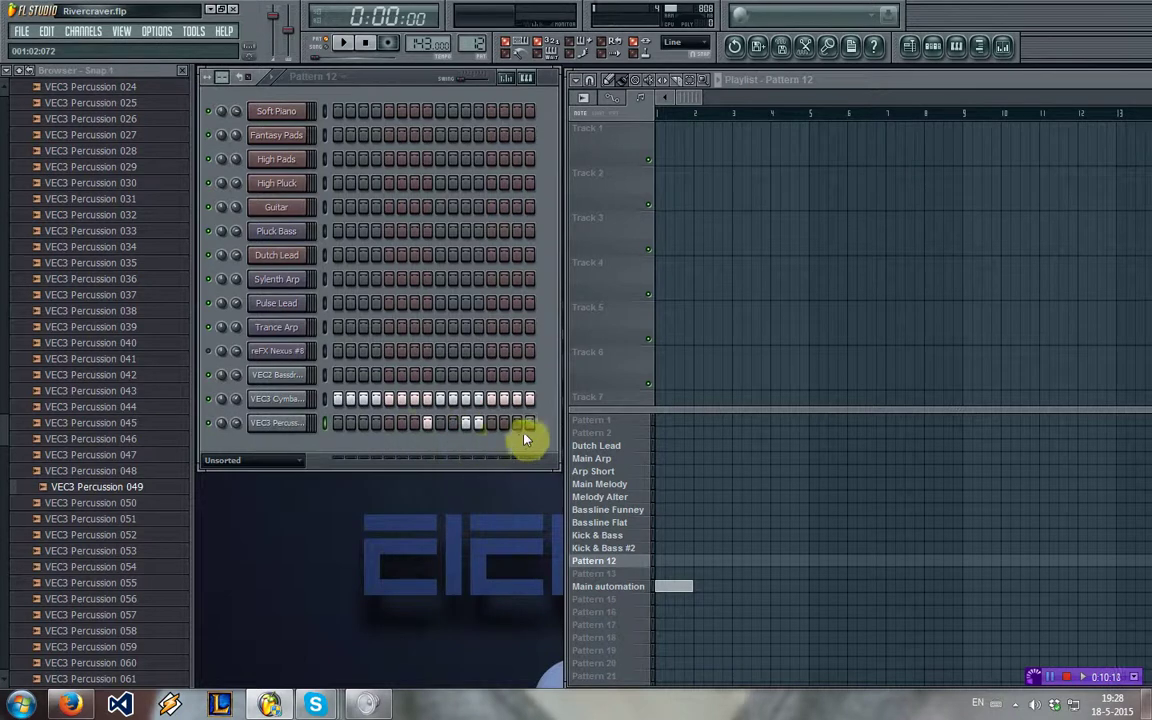
click(466, 423)
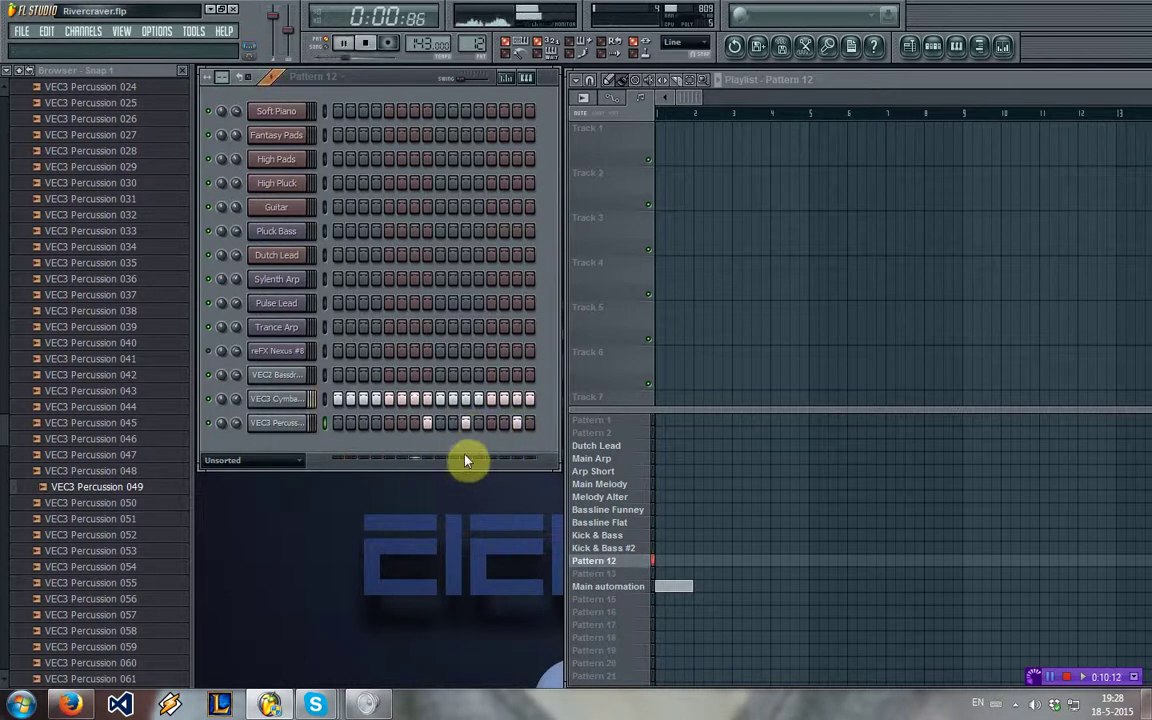
key(space)
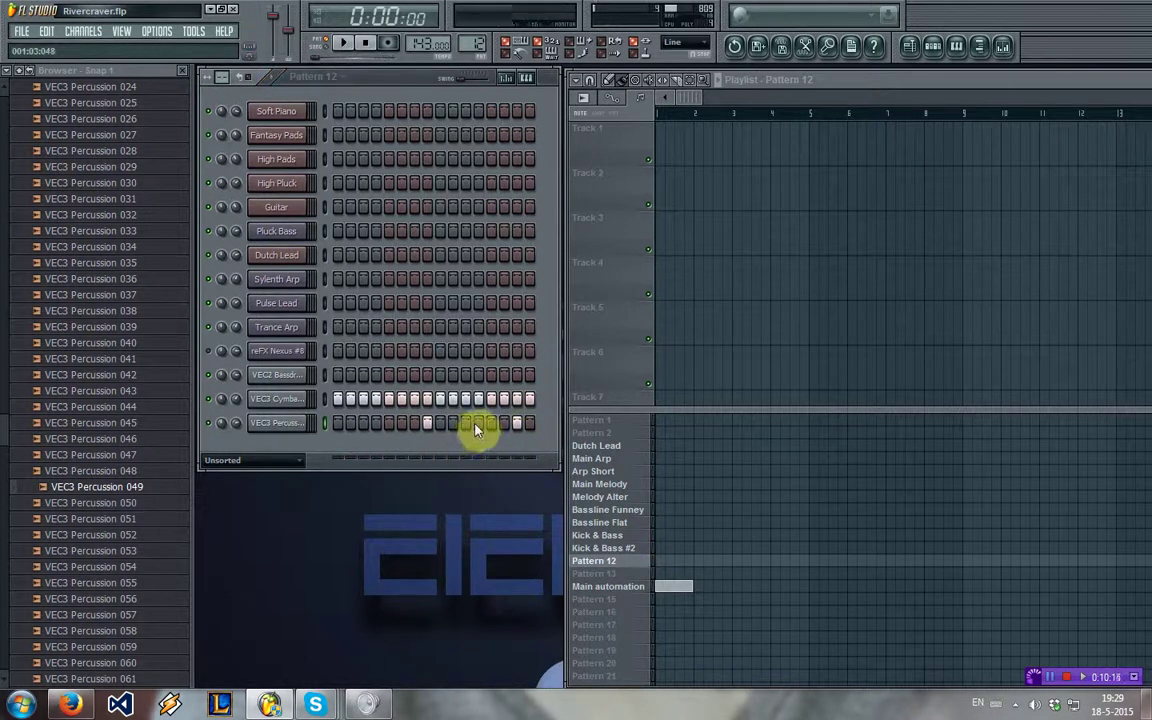
key(space)
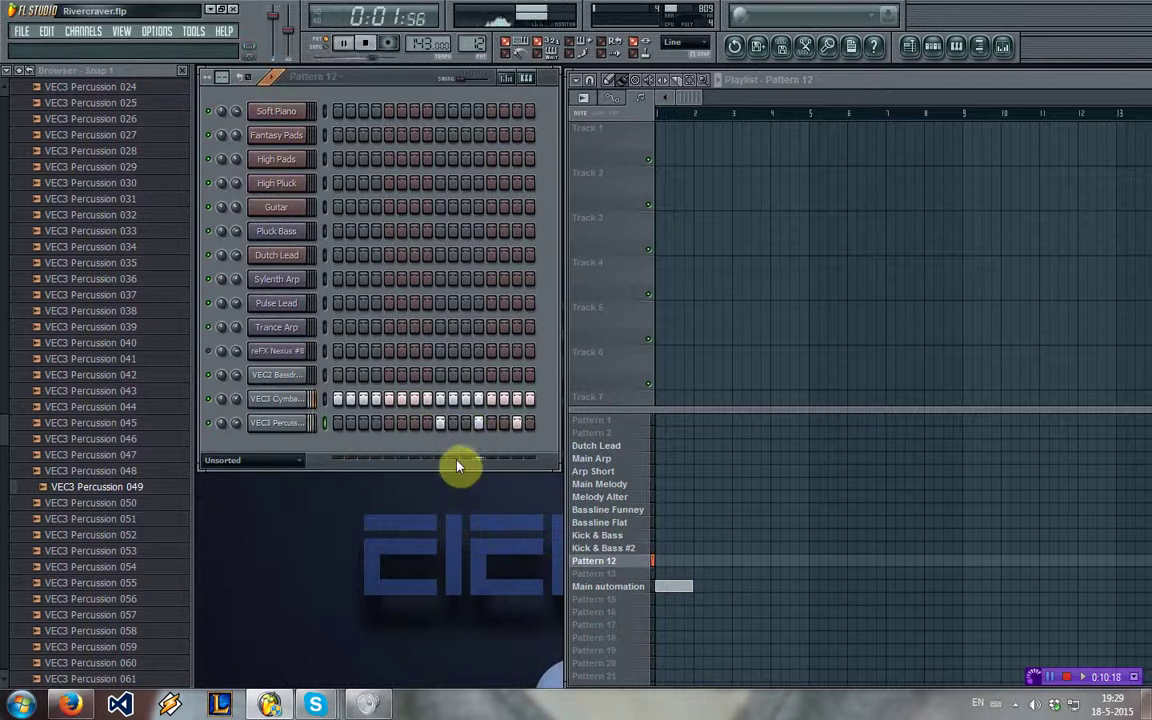
- Stop playback, open the VEC3 Ride folder and audition its ride cymbals, including Ride 31 and 29
click(130, 392)
scroll(140, 406, up, 10)
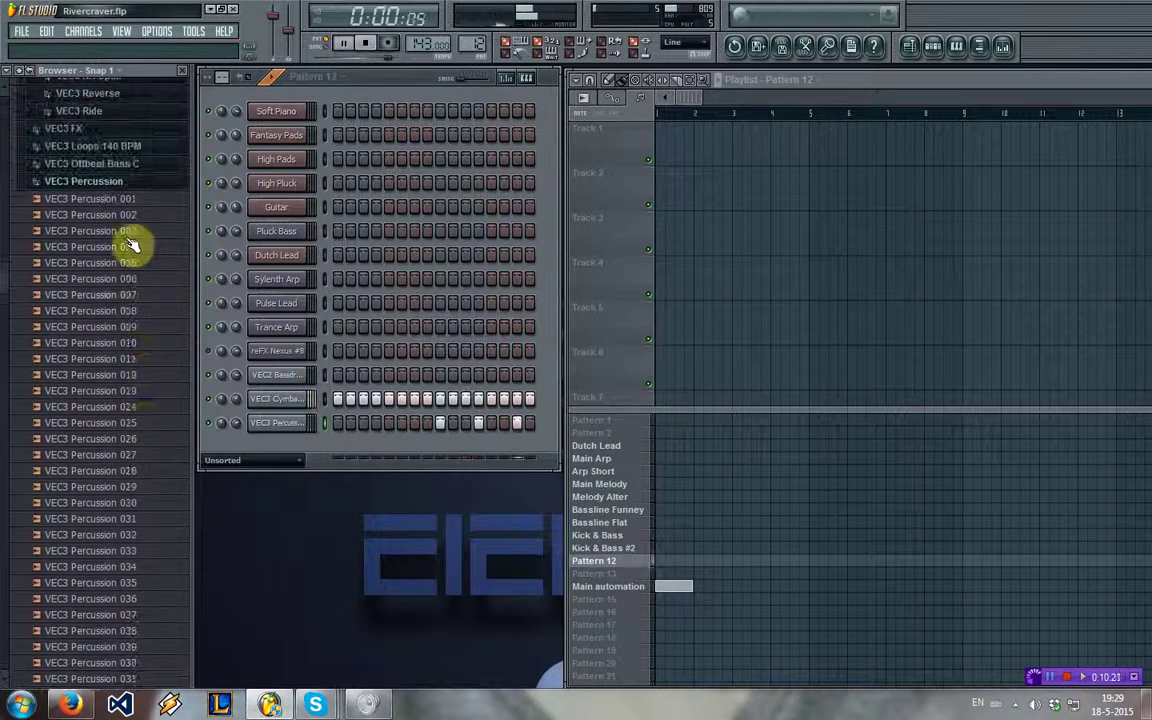
click(116, 180)
click(139, 527)
key(space)
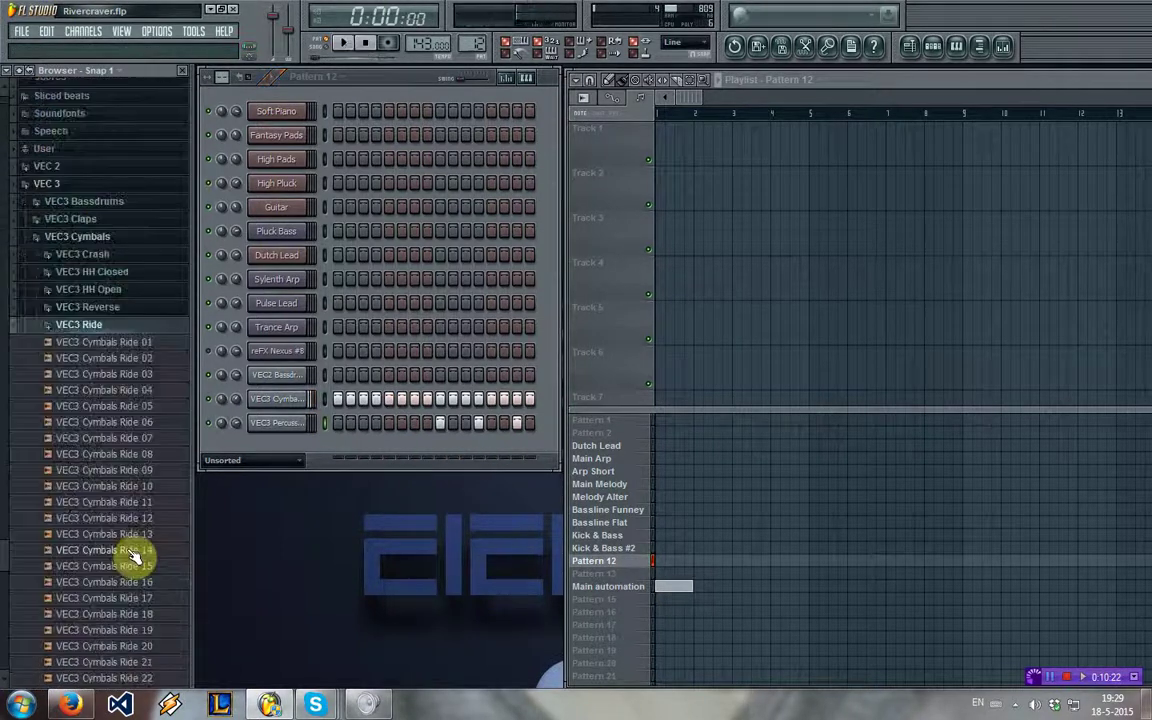
click(134, 557)
click(134, 606)
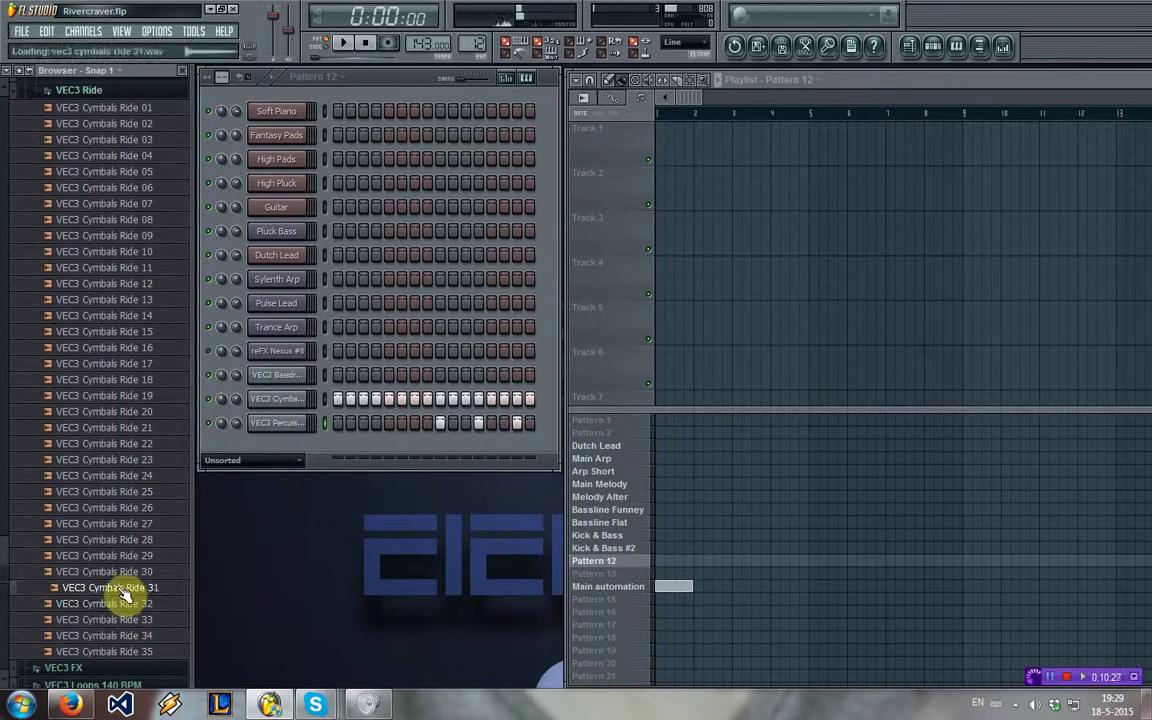
click(122, 558)
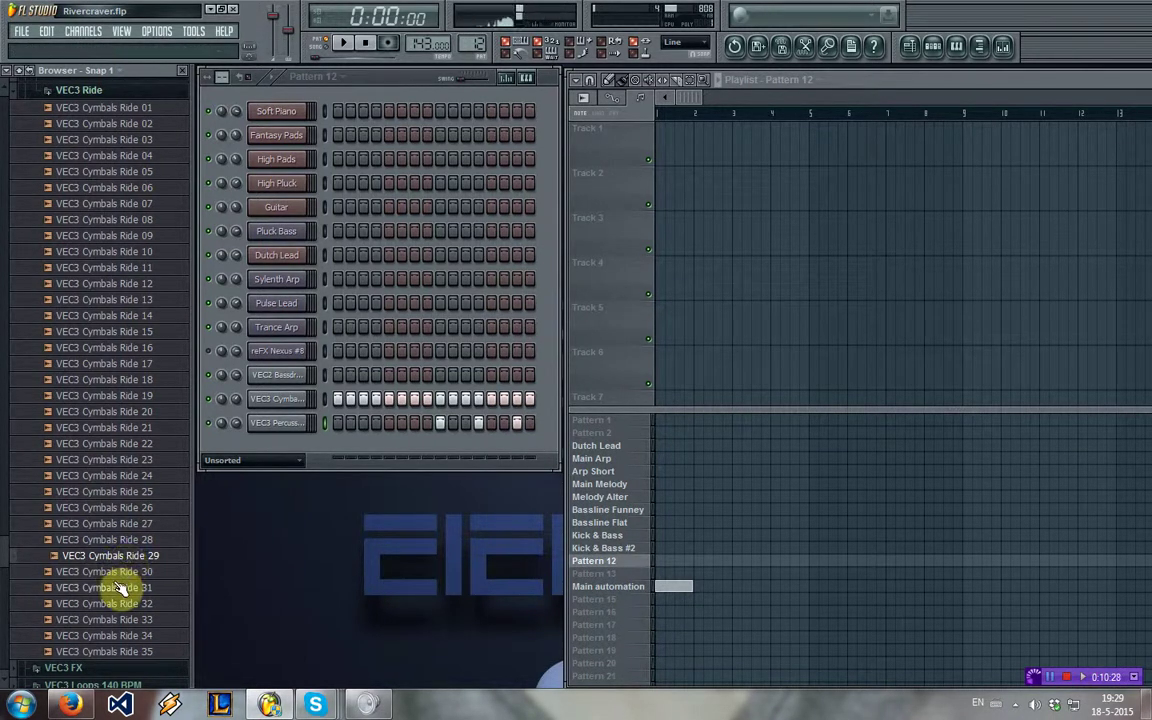
- Add VEC3 Cymbals Ride 29 as a new channel, fill every fourth step and preview the pattern
drag(118, 565, 270, 448)
right_click(305, 447)
click(370, 578)
key(space)
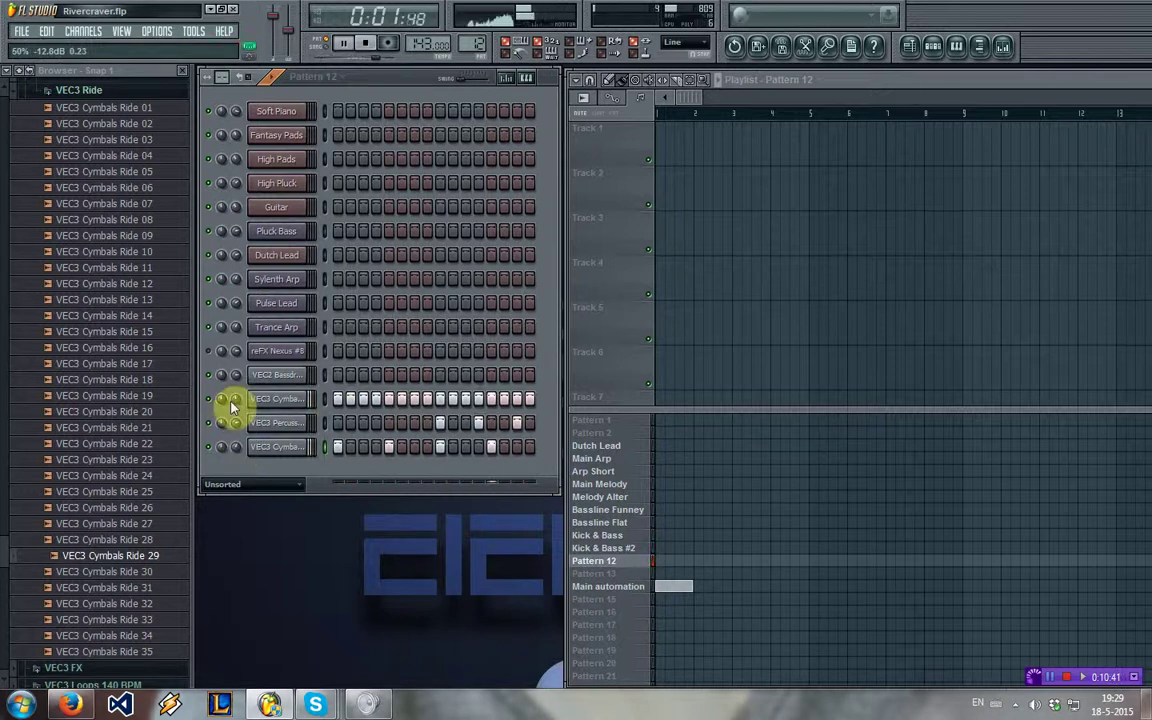
- Close the VEC3 Ride folder, open the VEC3 Claps folder and audition its samples from 022 through 033
click(22, 92)
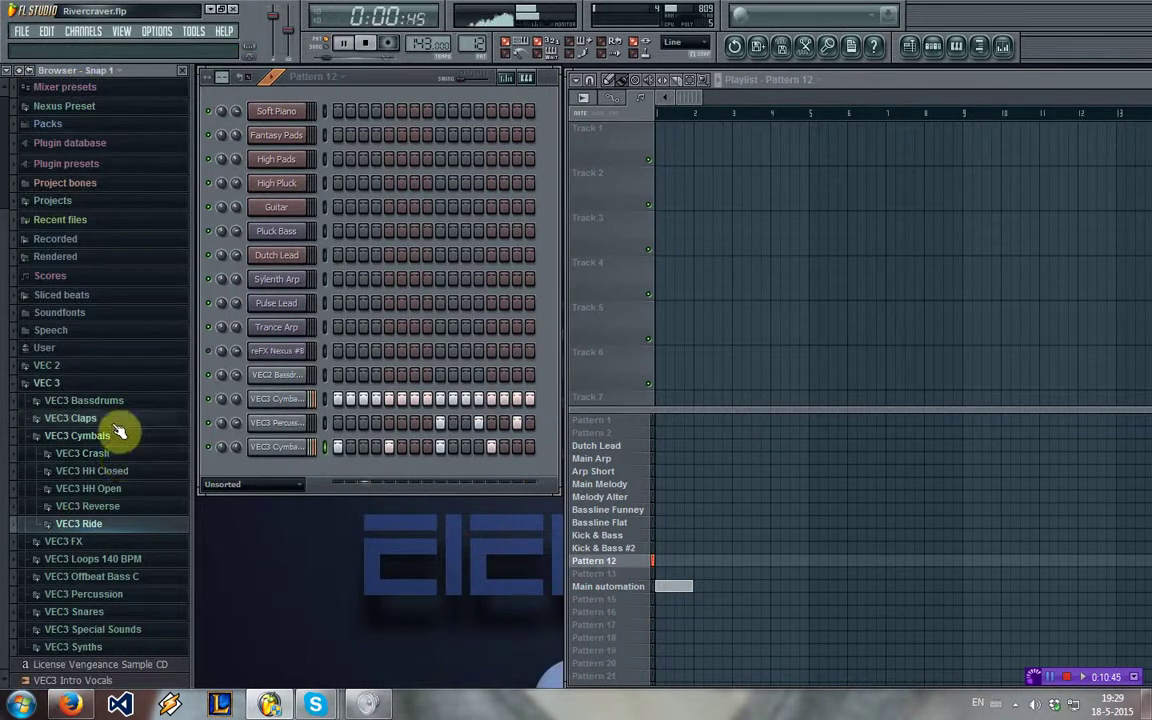
click(108, 420)
click(116, 442)
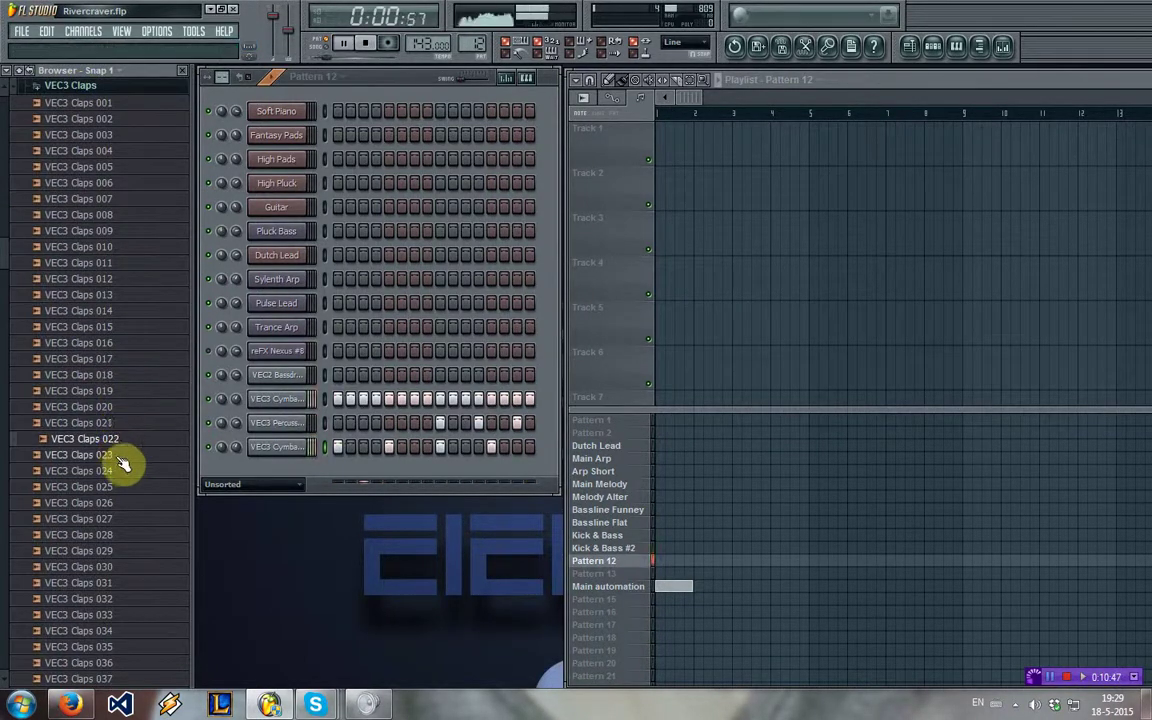
click(118, 456)
click(124, 472)
click(121, 488)
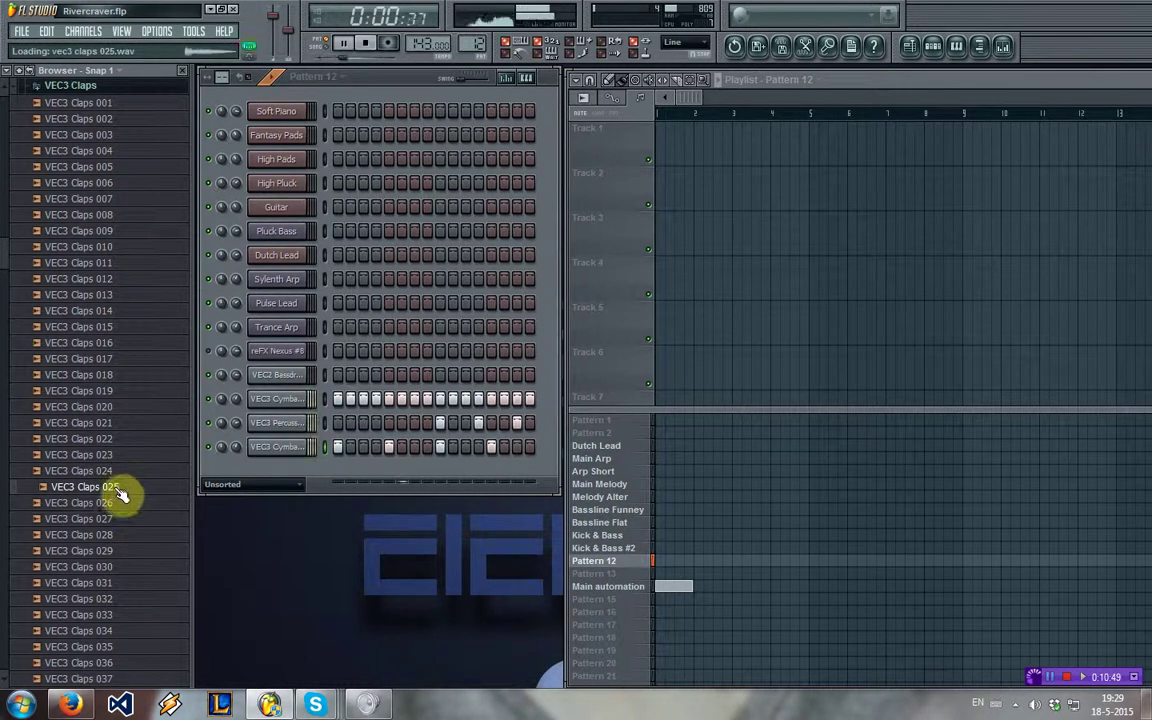
click(122, 503)
click(122, 519)
scroll(121, 525, down, 1)
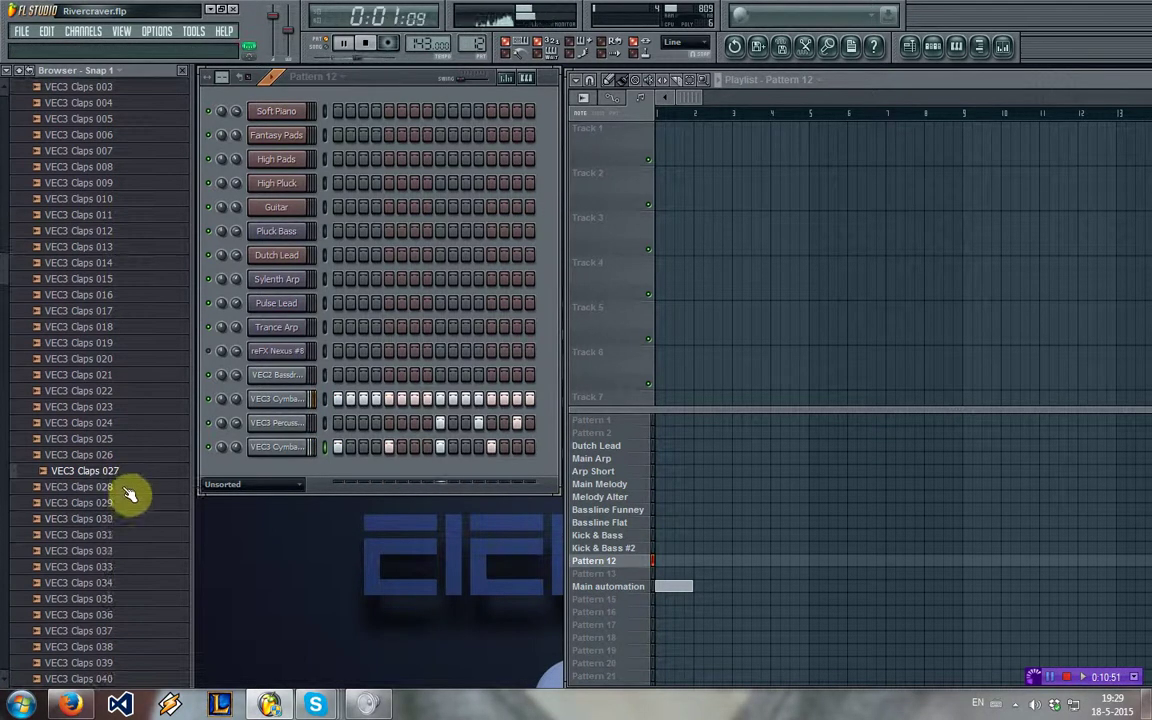
click(126, 489)
click(124, 506)
scroll(126, 455, down, 4)
click(120, 332)
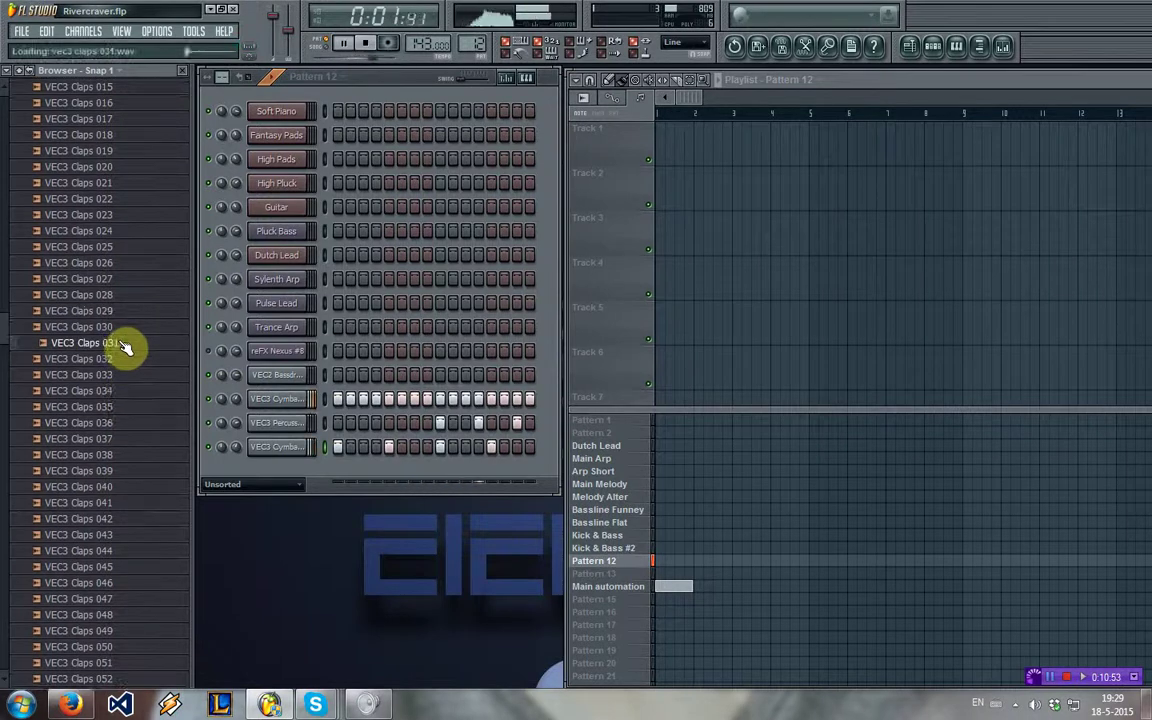
click(121, 360)
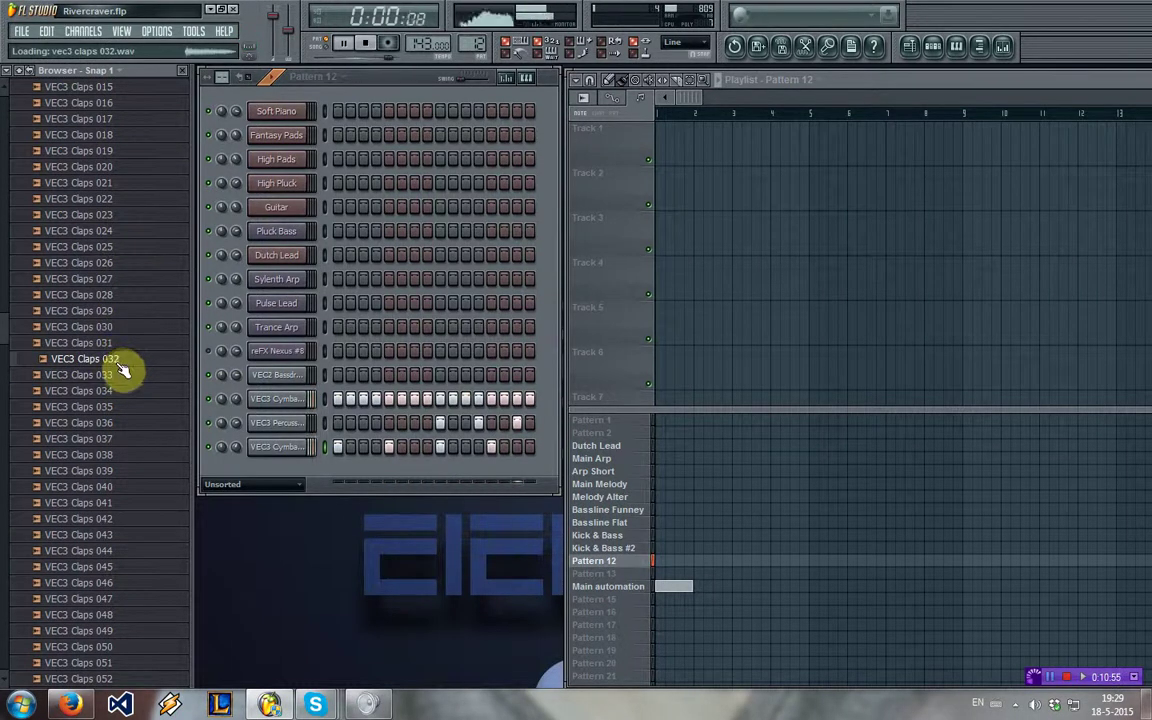
click(120, 376)
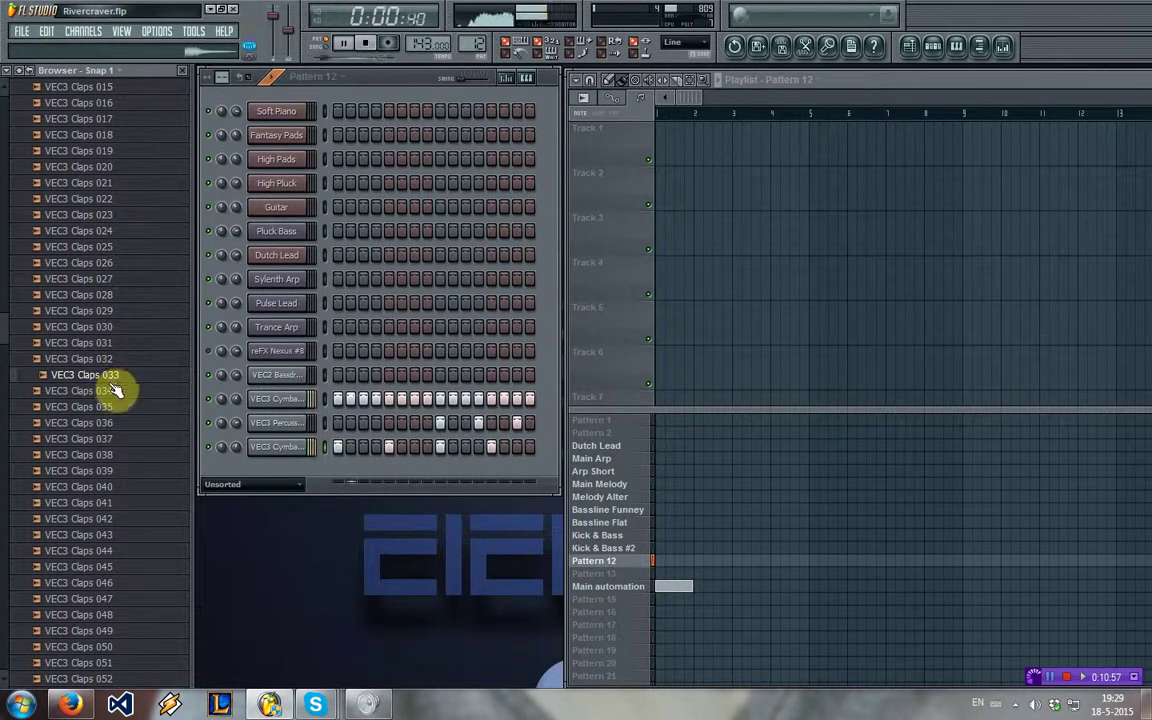
click(116, 407)
- Add VEC3 Claps 034 as a new channel with hits on steps 5 and 13
drag(116, 399, 175, 428)
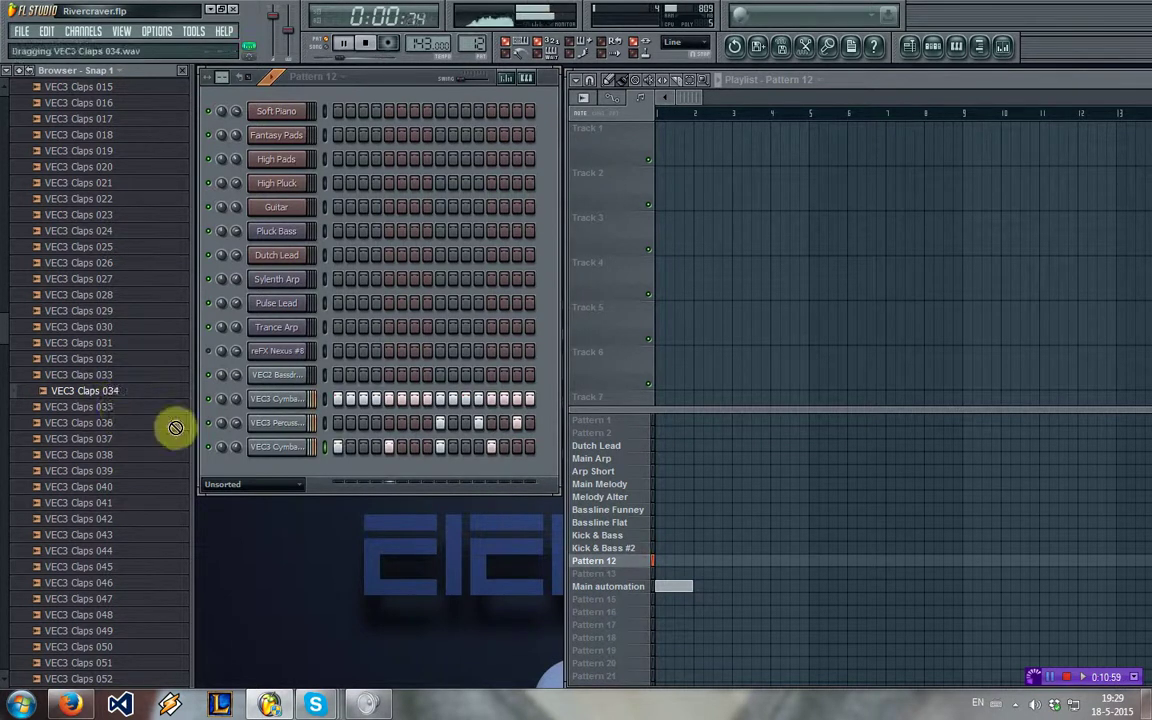
drag(287, 477, 286, 475)
right_click(285, 476)
click(446, 569)
click(389, 473)
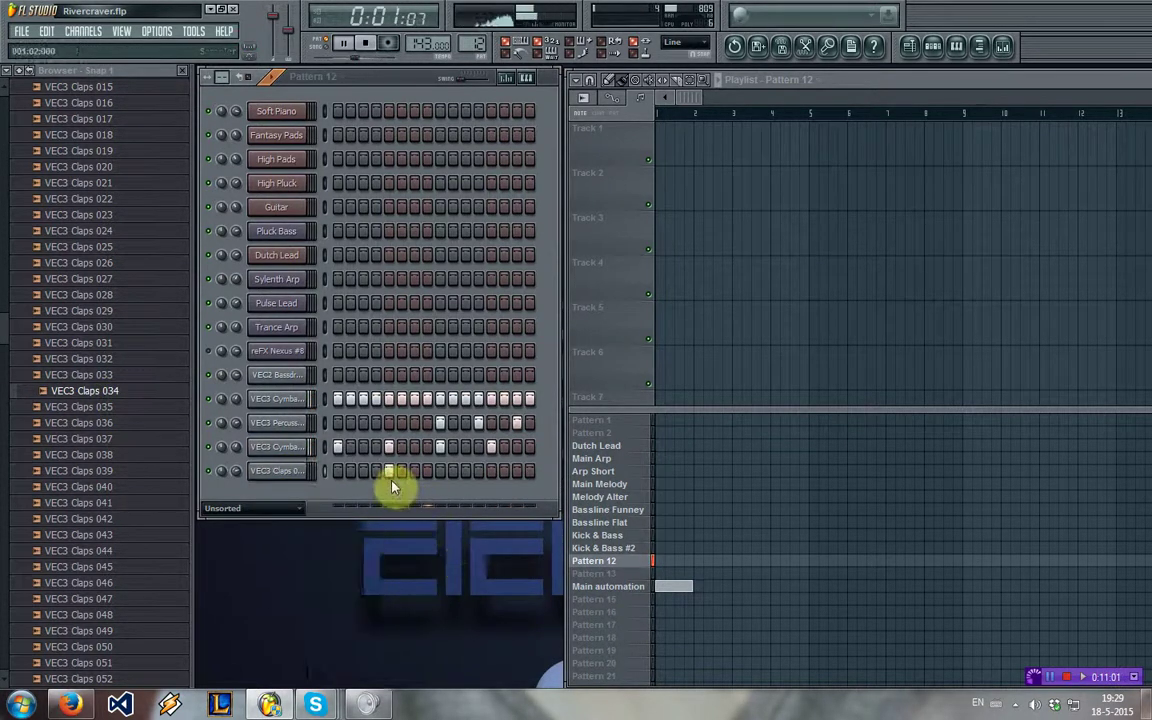
click(489, 471)
click(440, 471)
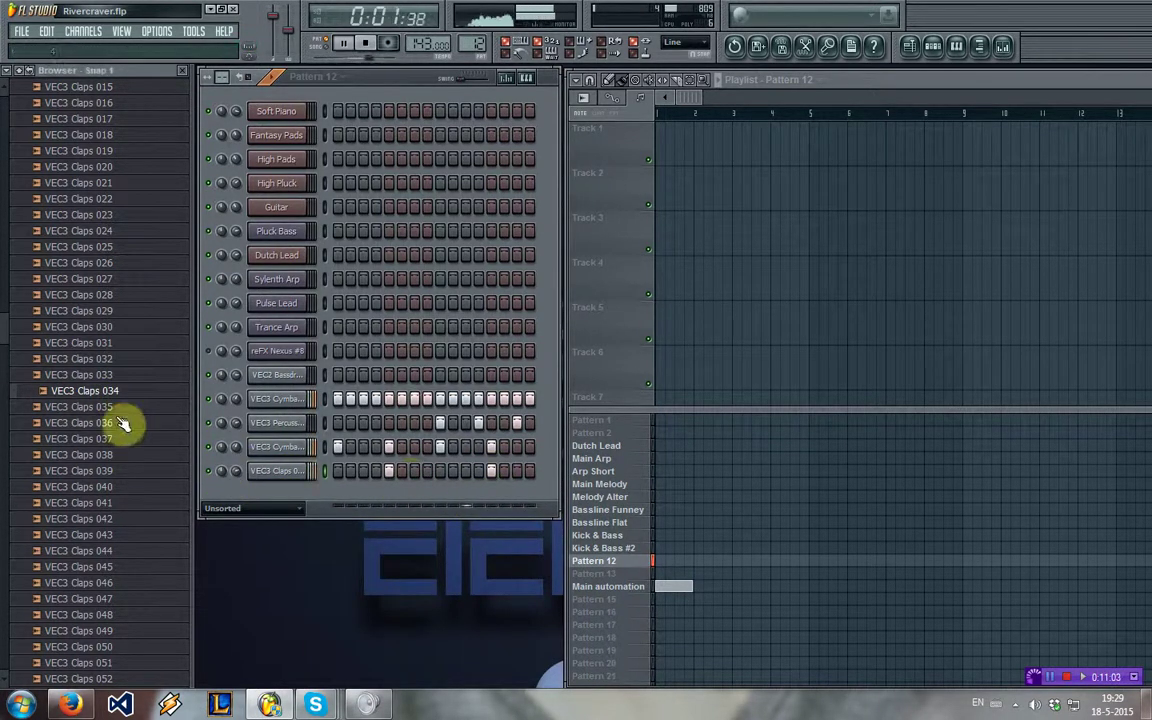
- Try VEC3 Claps samples 035 through 040 in the clap channel while the pattern plays
click(113, 408)
drag(100, 423, 267, 495)
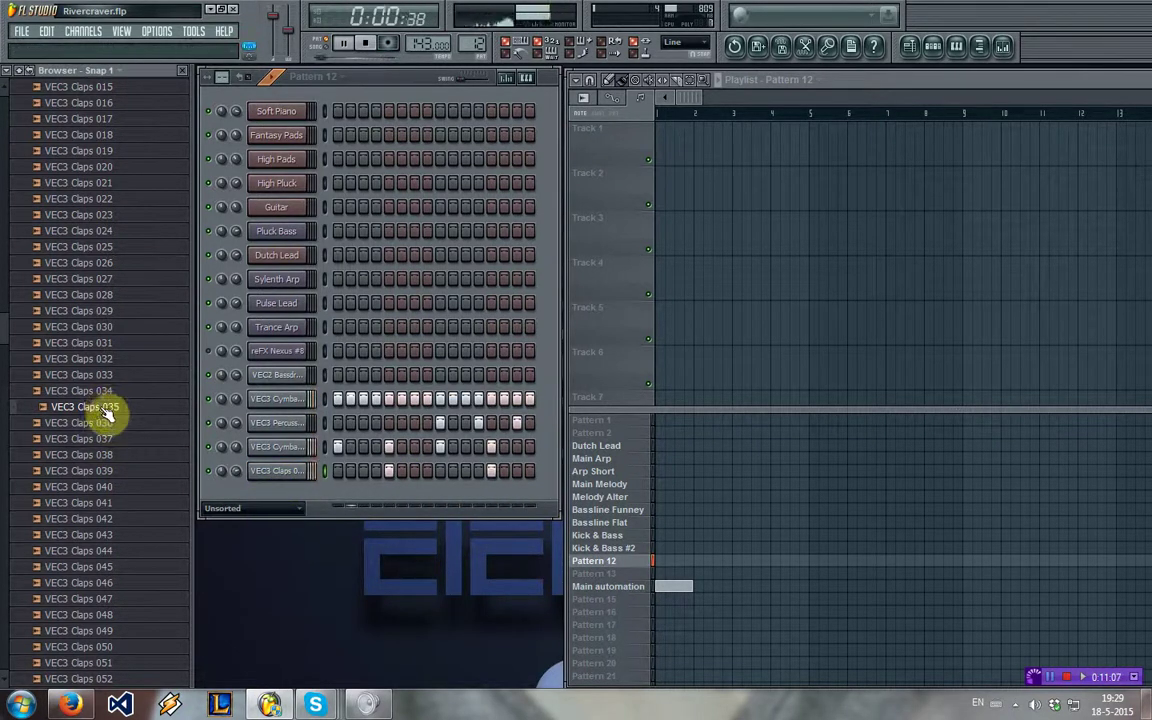
click(80, 439)
click(112, 455)
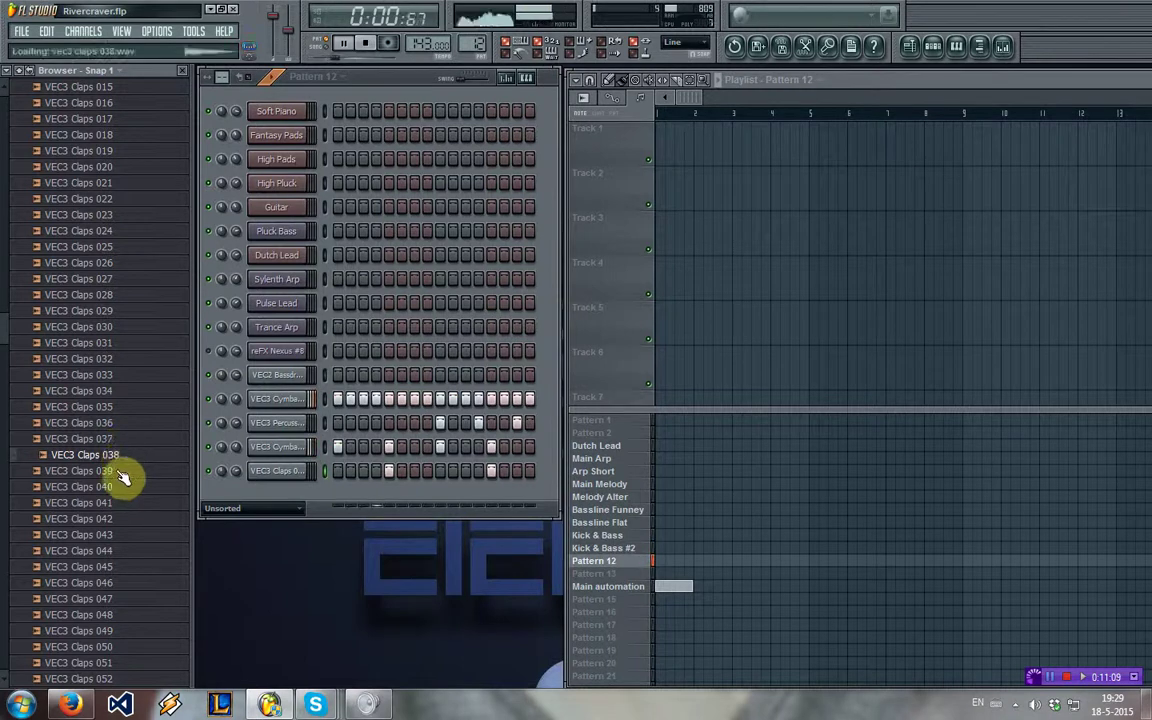
drag(127, 480, 299, 510)
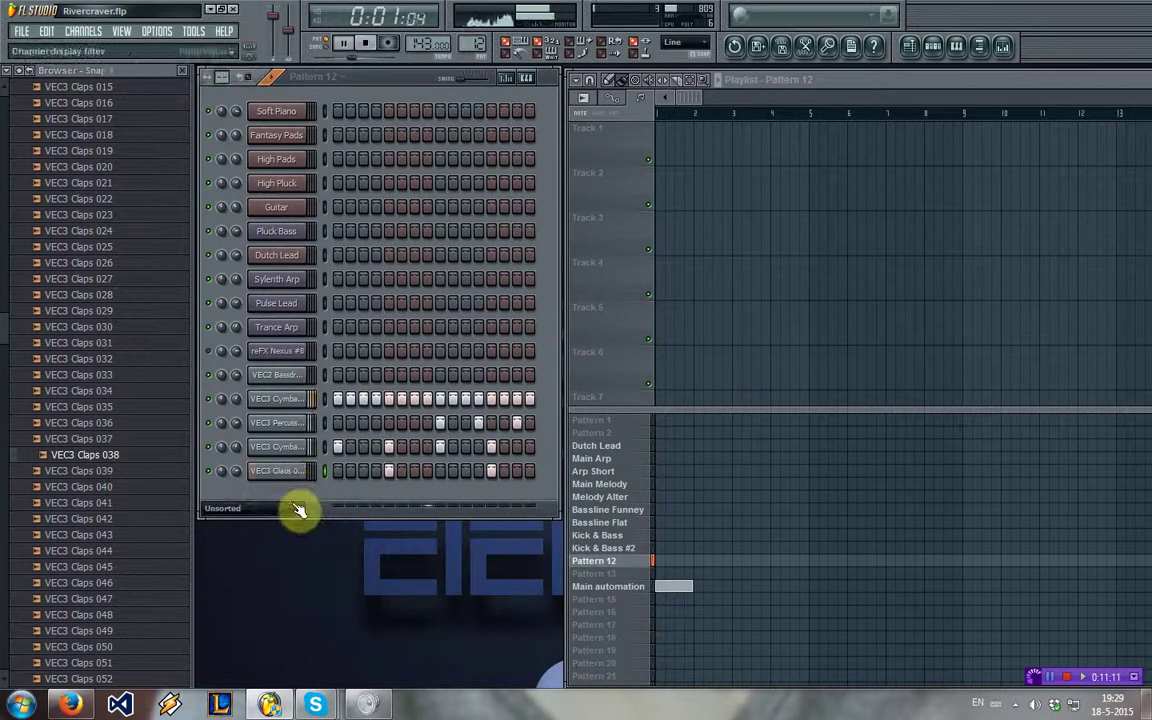
drag(147, 474, 268, 494)
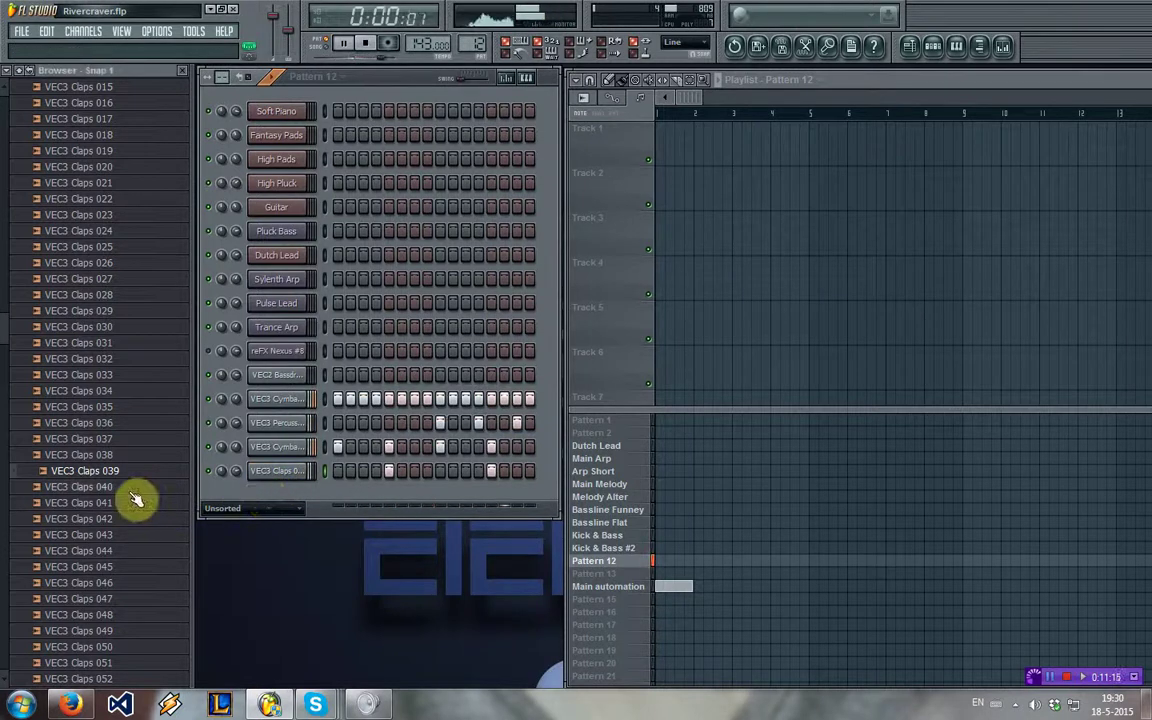
drag(134, 488, 278, 470)
- Fill every fourth step of the bass drum channel and replace the clap channel's sample with VEC3 Claps 044, comparing 041 through 043 first
right_click(275, 378)
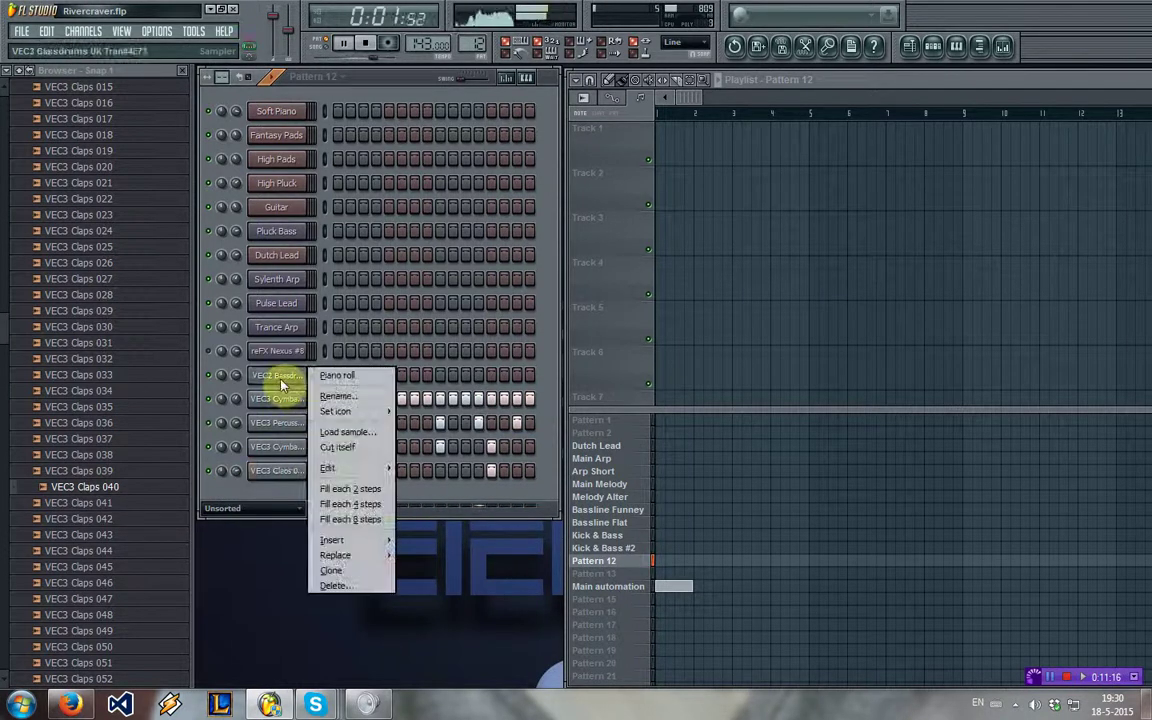
click(363, 510)
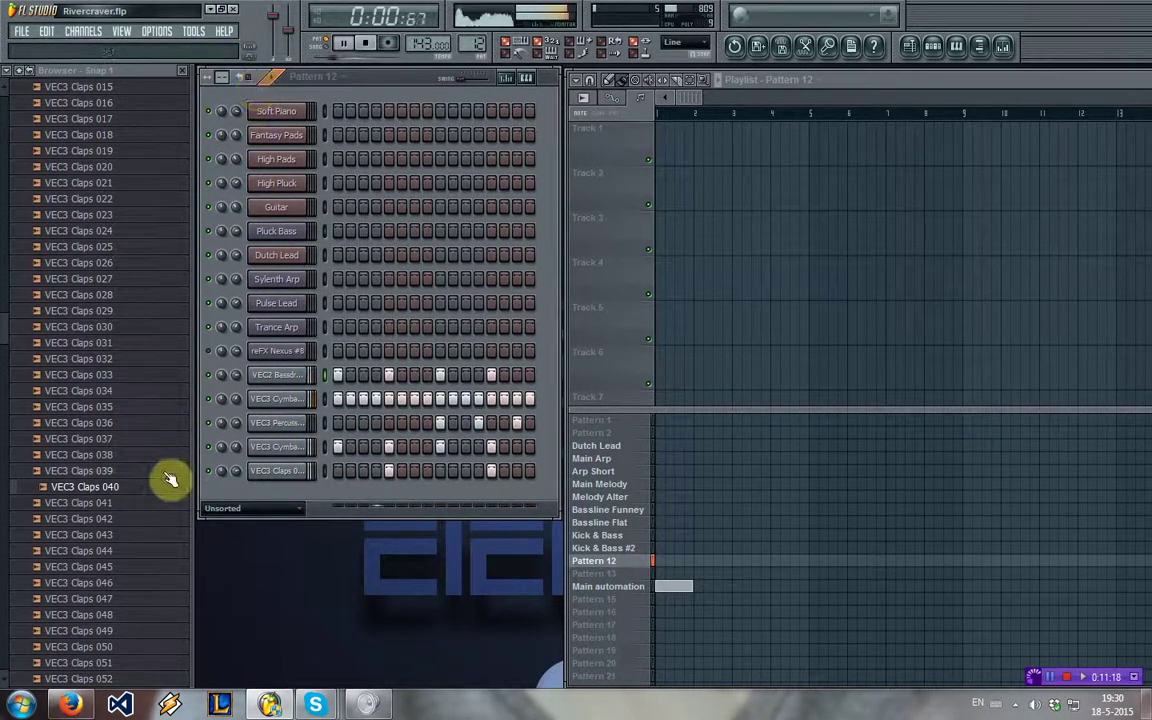
drag(100, 503, 238, 510)
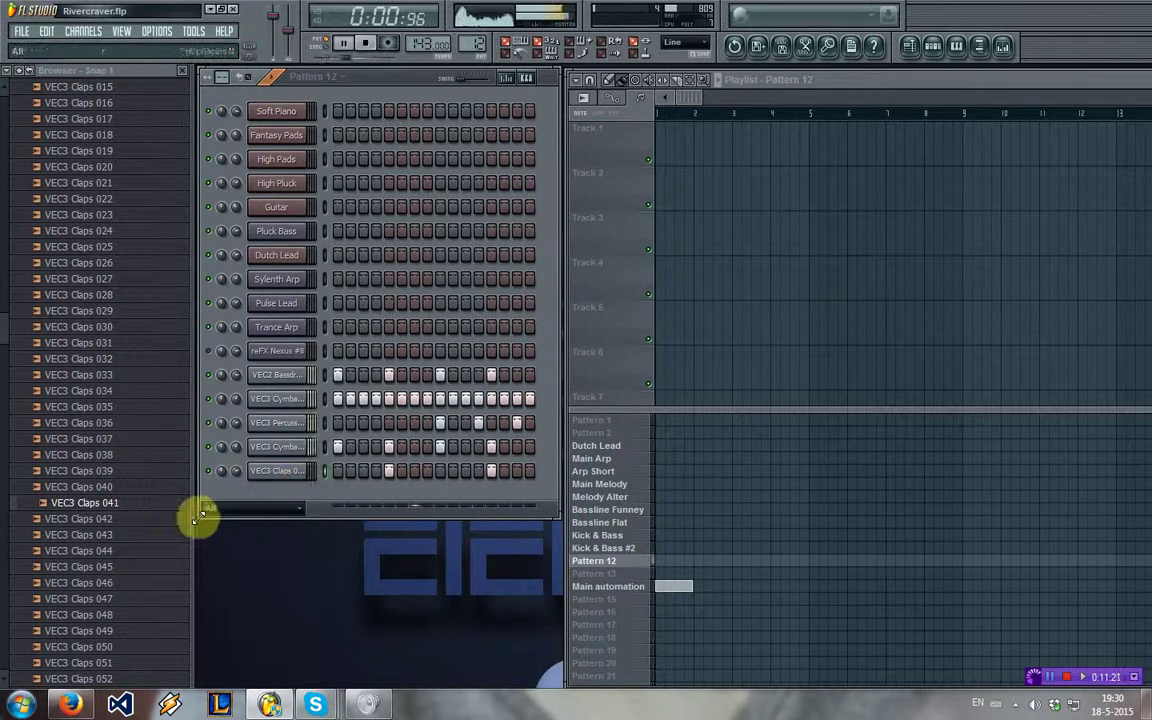
click(120, 519)
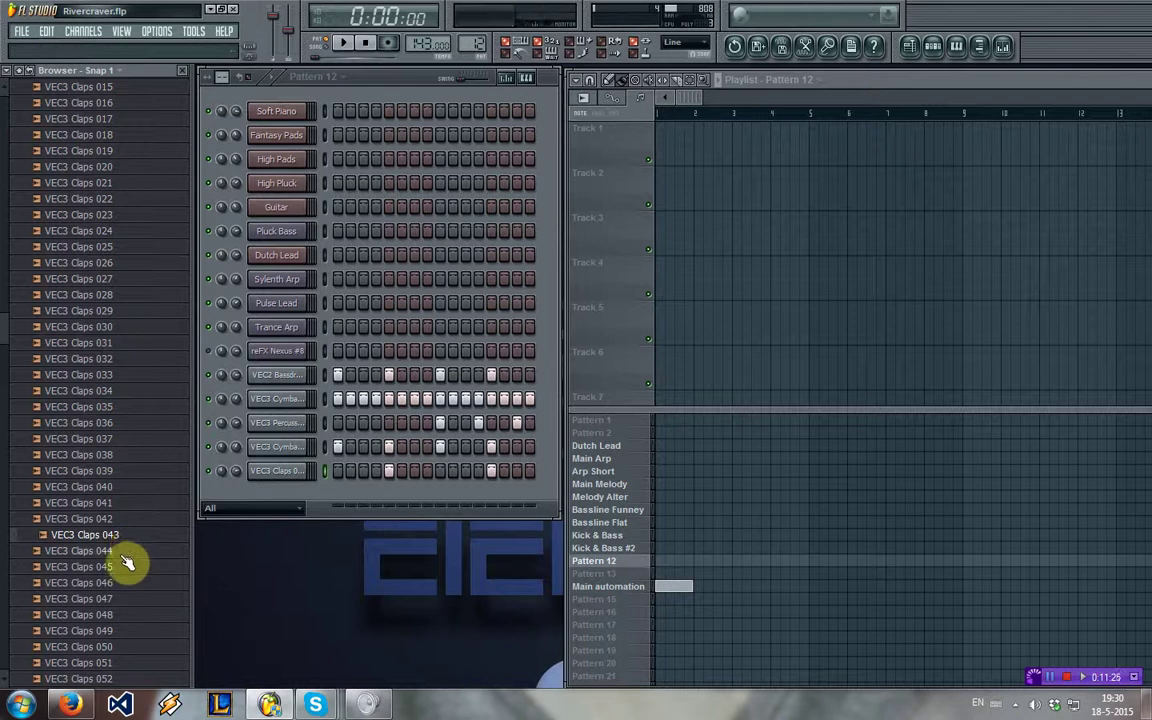
click(125, 553)
drag(255, 508, 270, 484)
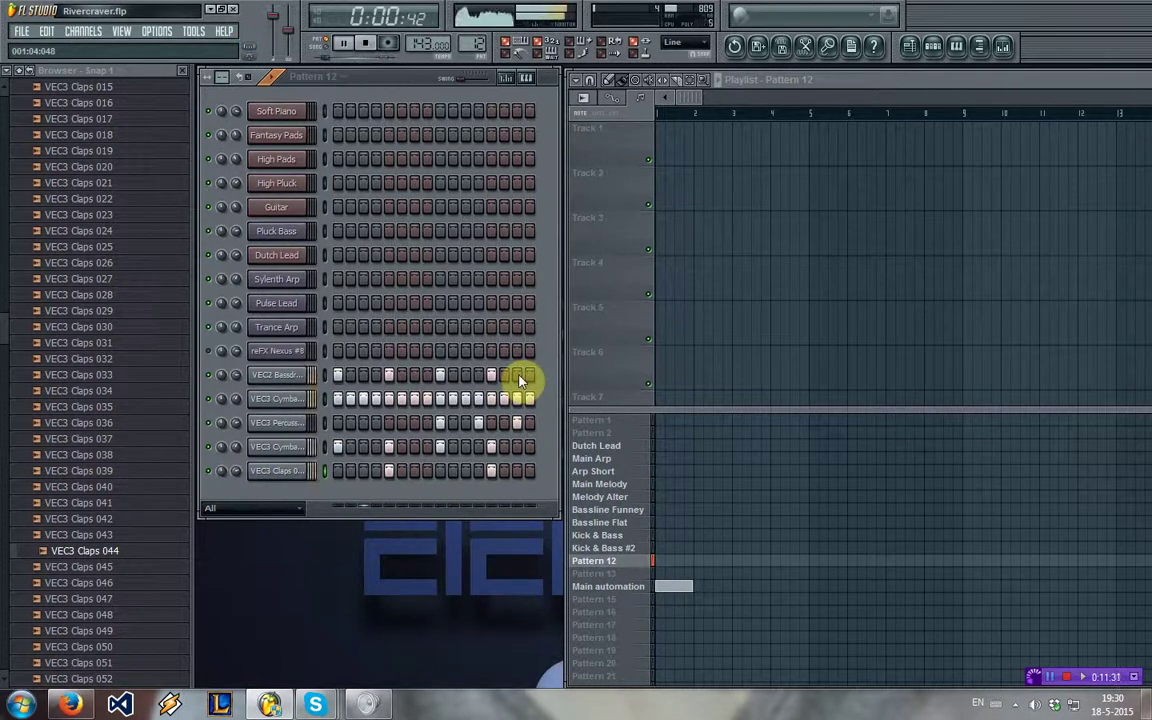
- Clear the bass drum channel's steps, stop playback and open the VEC3 HH Open folder
drag(519, 381, 329, 380)
scroll(123, 452, up, 15)
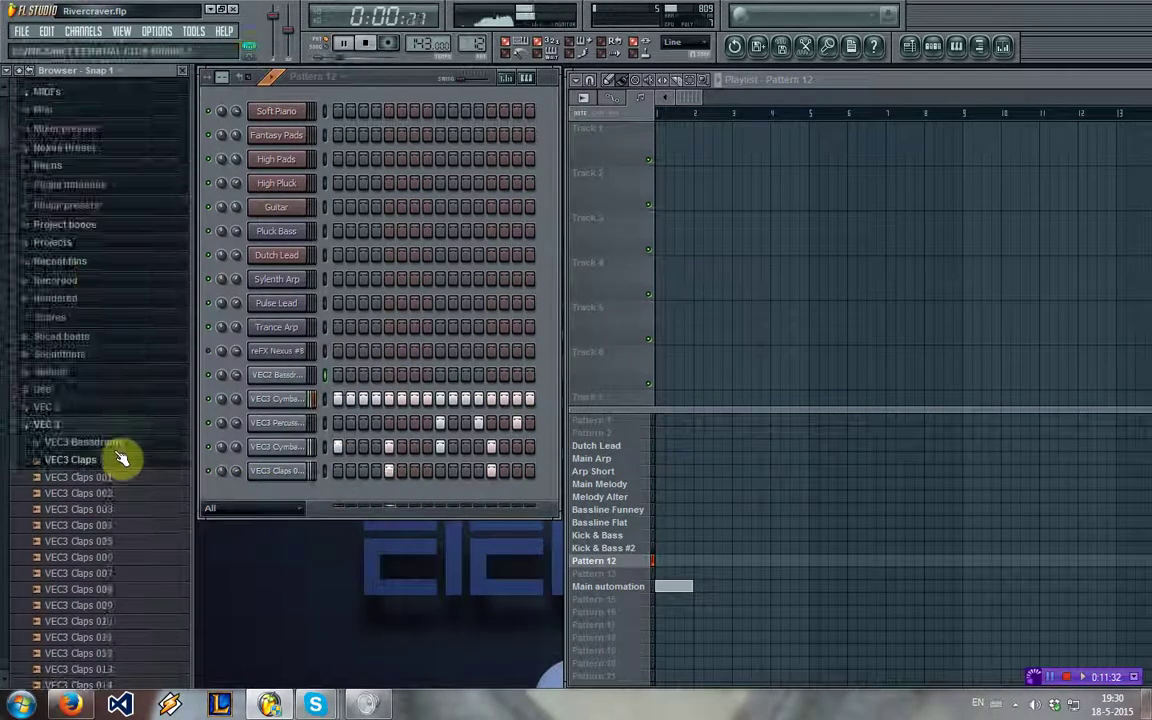
key(space)
click(88, 469)
click(95, 487)
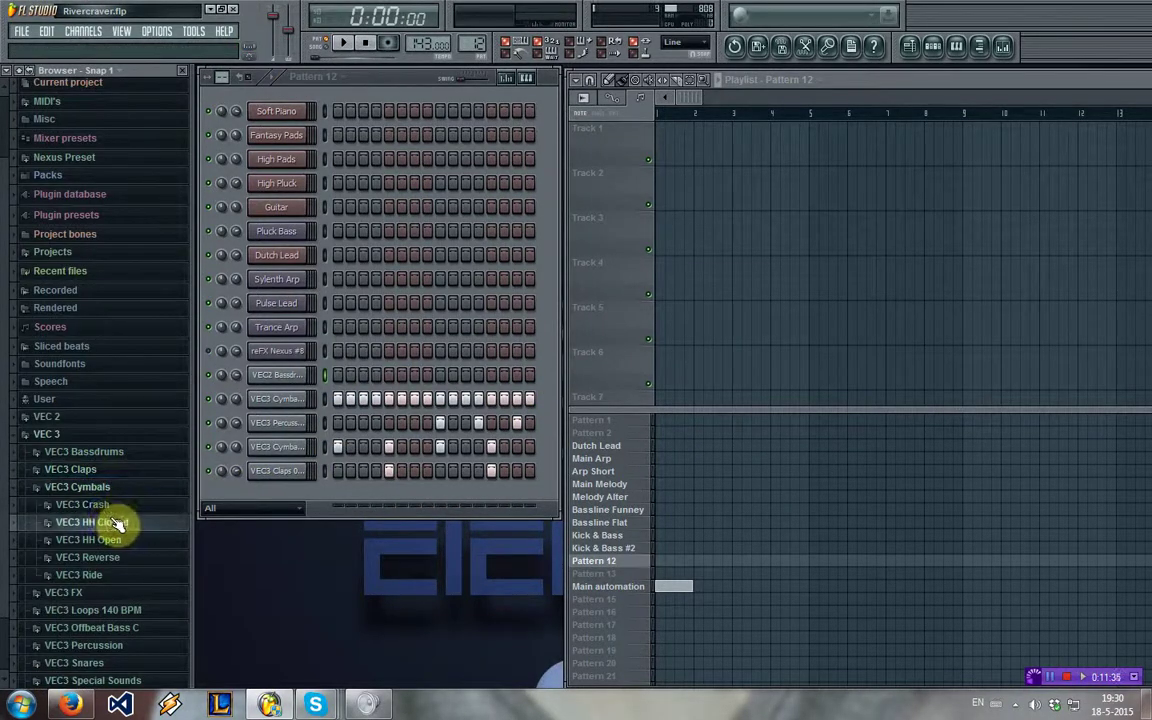
click(118, 524)
click(120, 134)
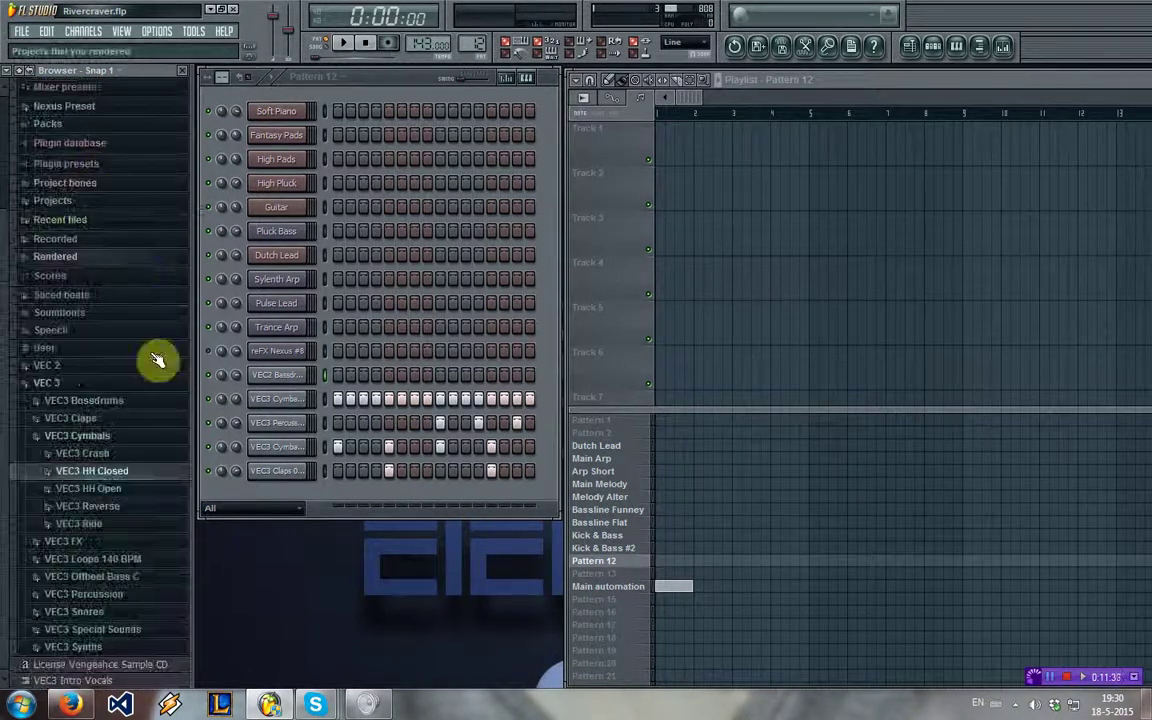
click(138, 490)
- Audition the VEC3 open hi-hat samples from 022 through 031
click(150, 441)
click(150, 457)
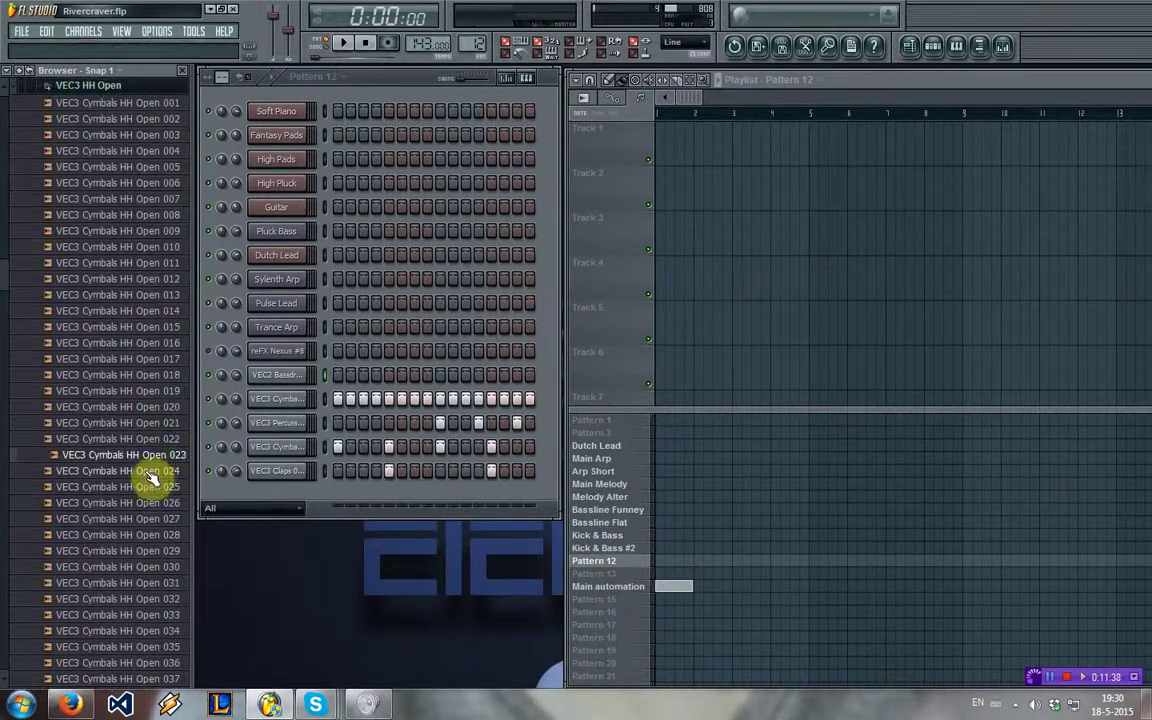
click(142, 486)
click(147, 504)
click(150, 518)
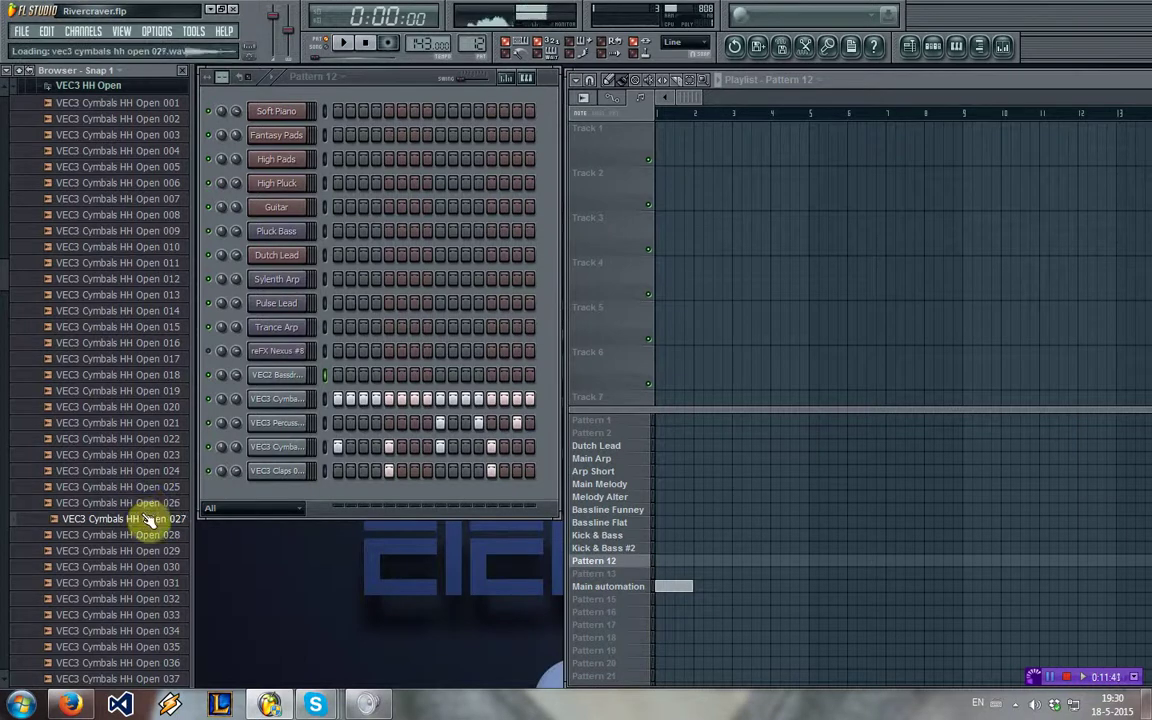
click(147, 535)
click(149, 551)
click(148, 567)
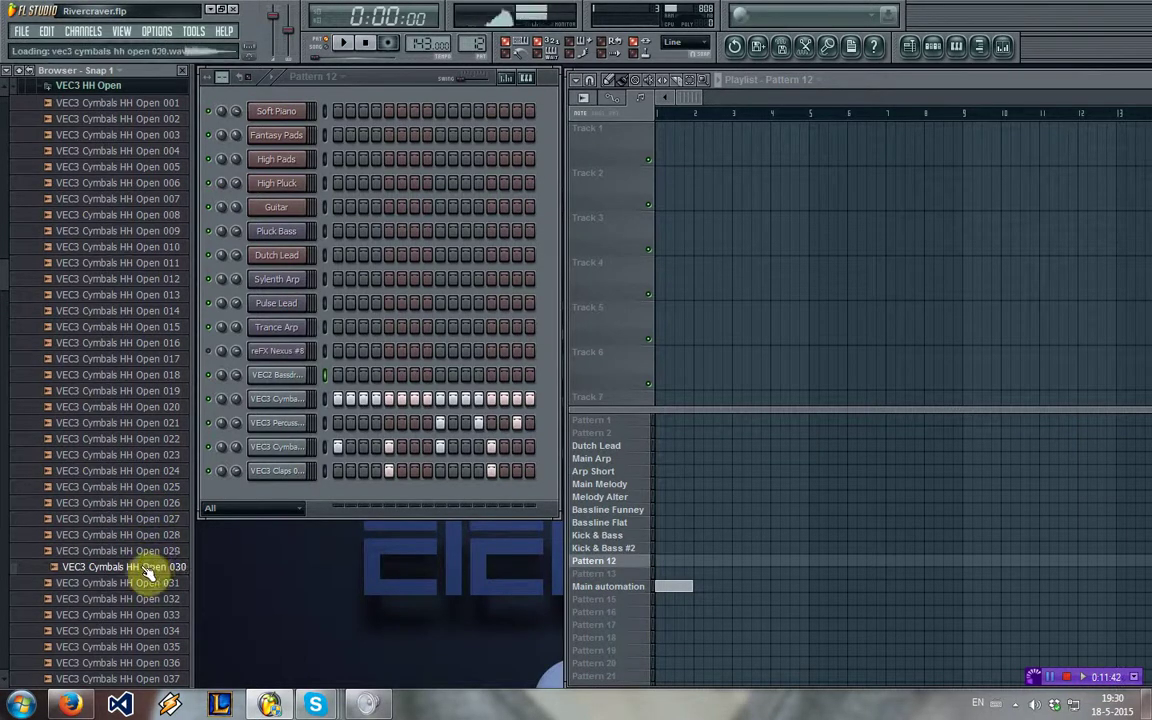
click(147, 583)
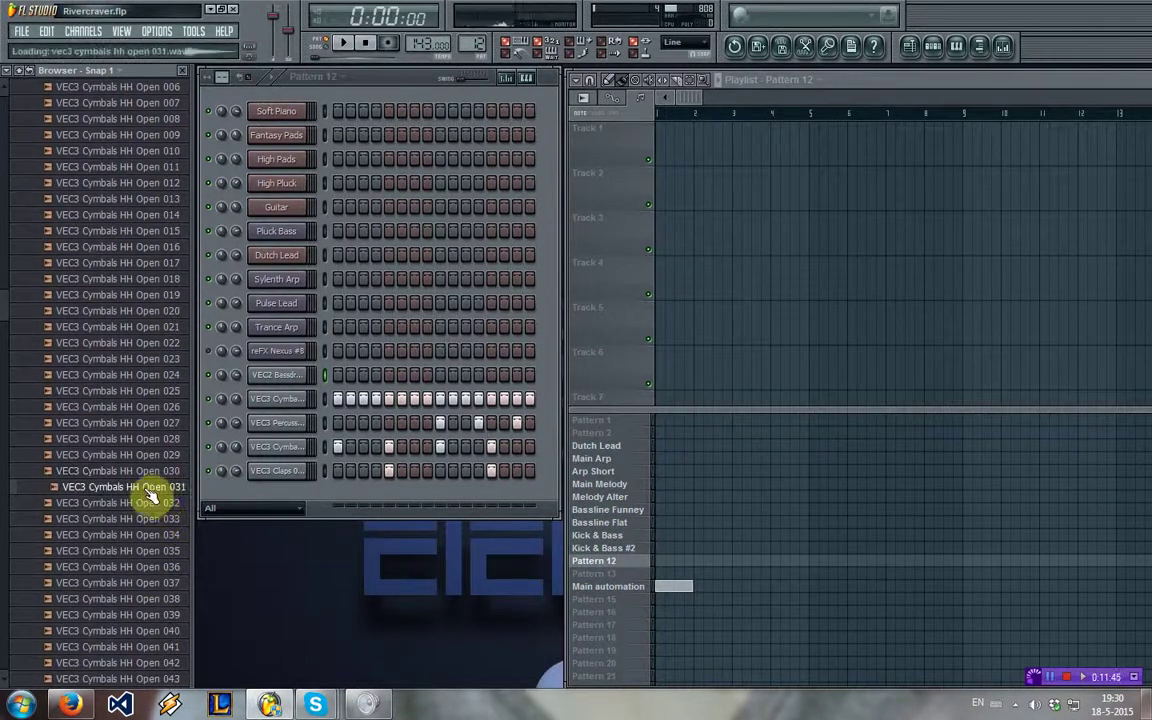
- Add VEC3 Cymbals HH Open 031 as a new channel with hits on steps 3, 7, 11 and 15
drag(149, 489, 292, 499)
click(415, 497)
click(466, 497)
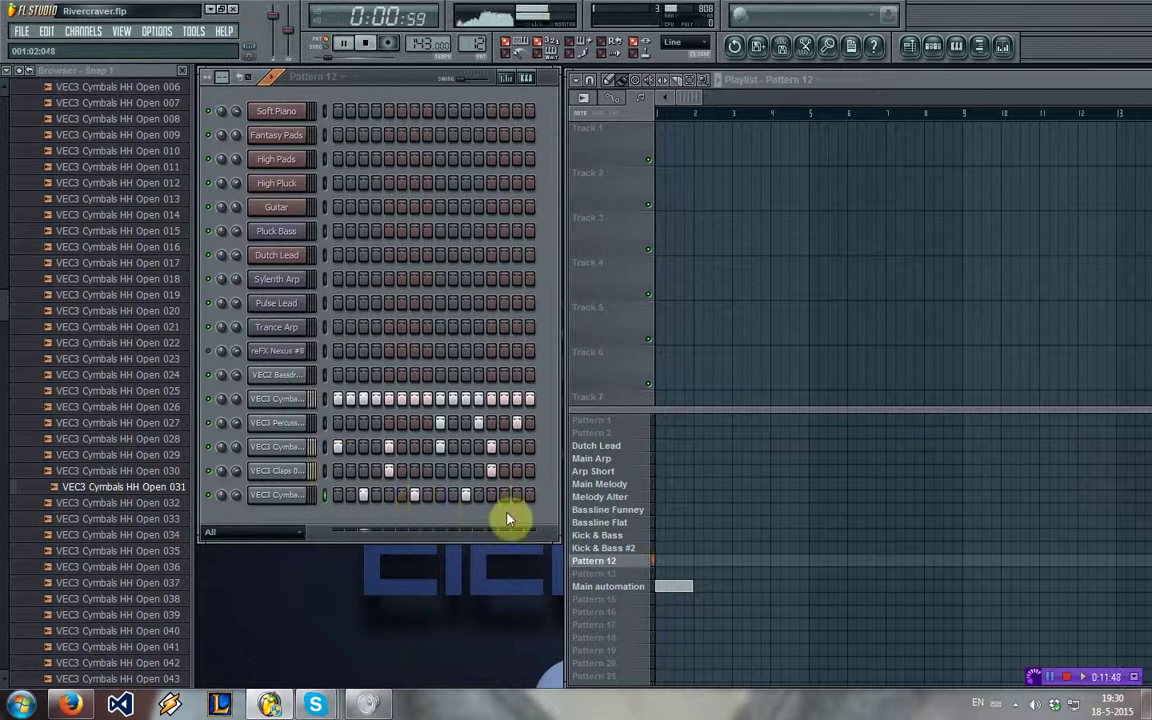
click(517, 498)
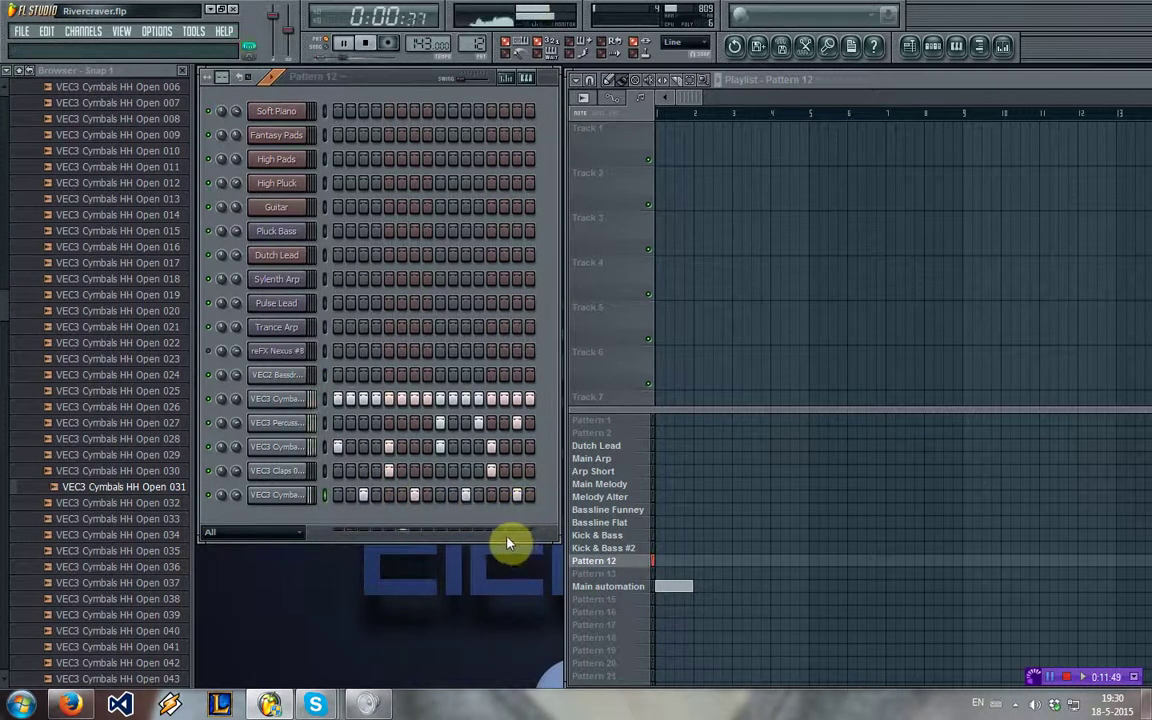
- Place Pattern 12 and Kick & Bass #2 at bar 1 of the playlist and play them in song mode
click(665, 561)
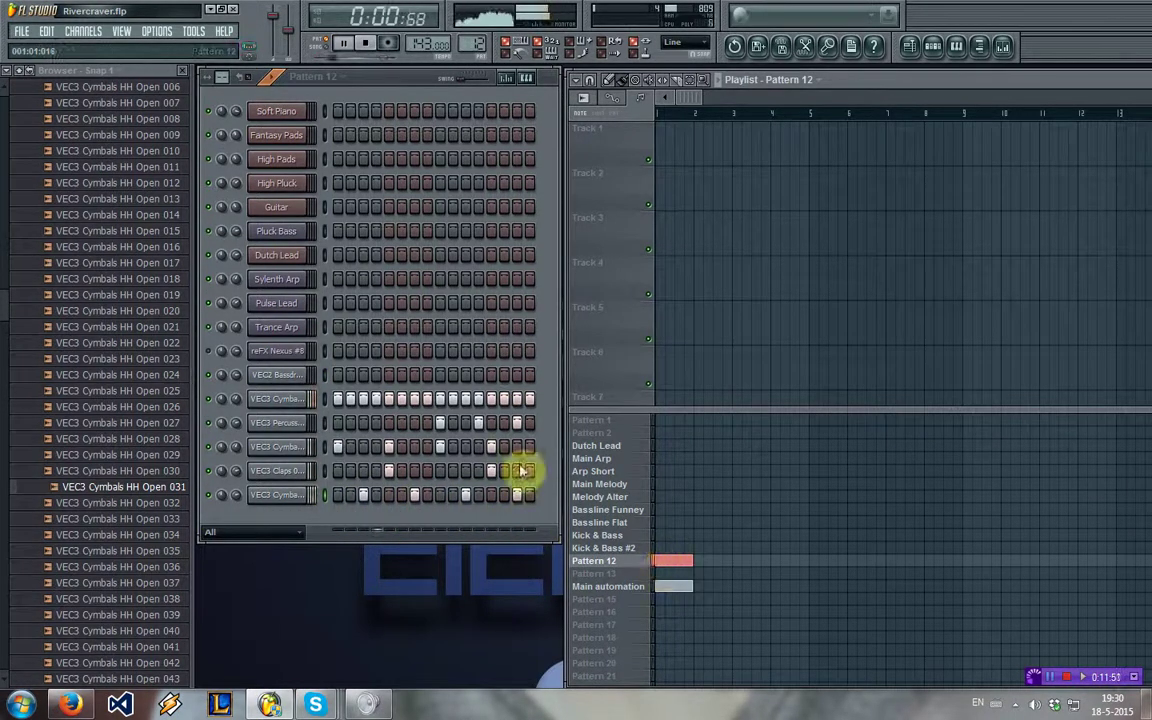
key(space)
click(666, 536)
click(636, 537)
right_click(667, 537)
click(666, 548)
click(321, 49)
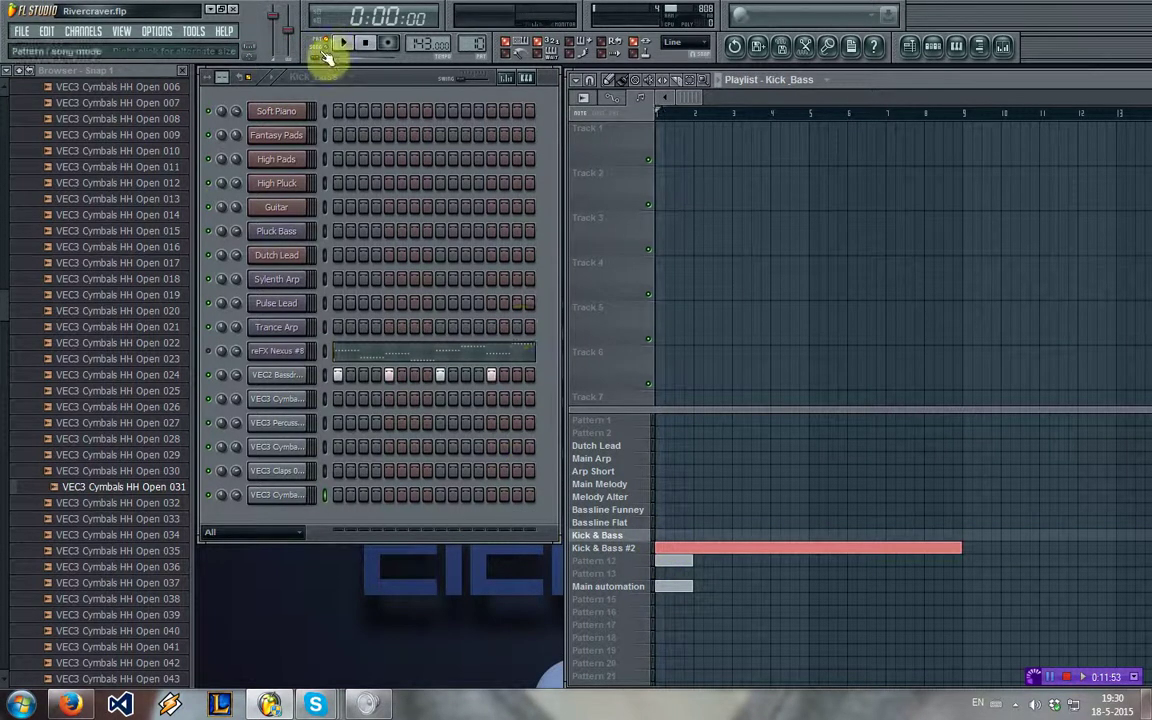
key(space)
click(634, 549)
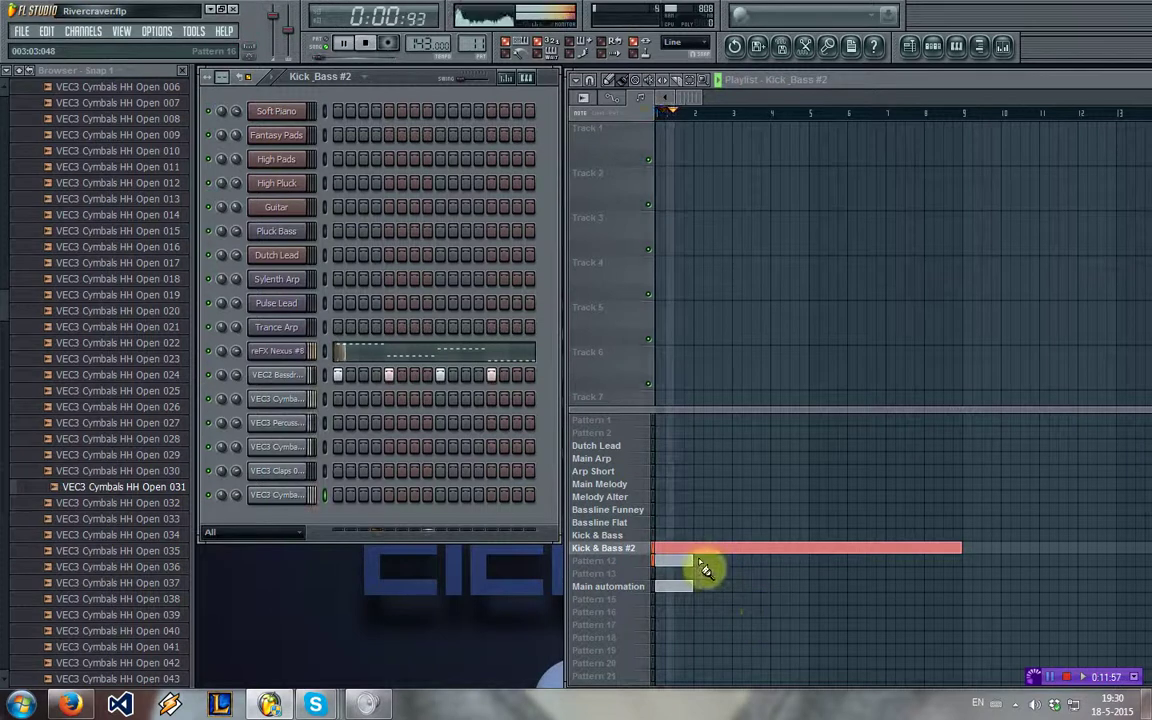
- Repeat Pattern 12 through bar 8, add the Main Melody clip at bar 1 and play the arrangement from the start
drag(702, 562, 960, 562)
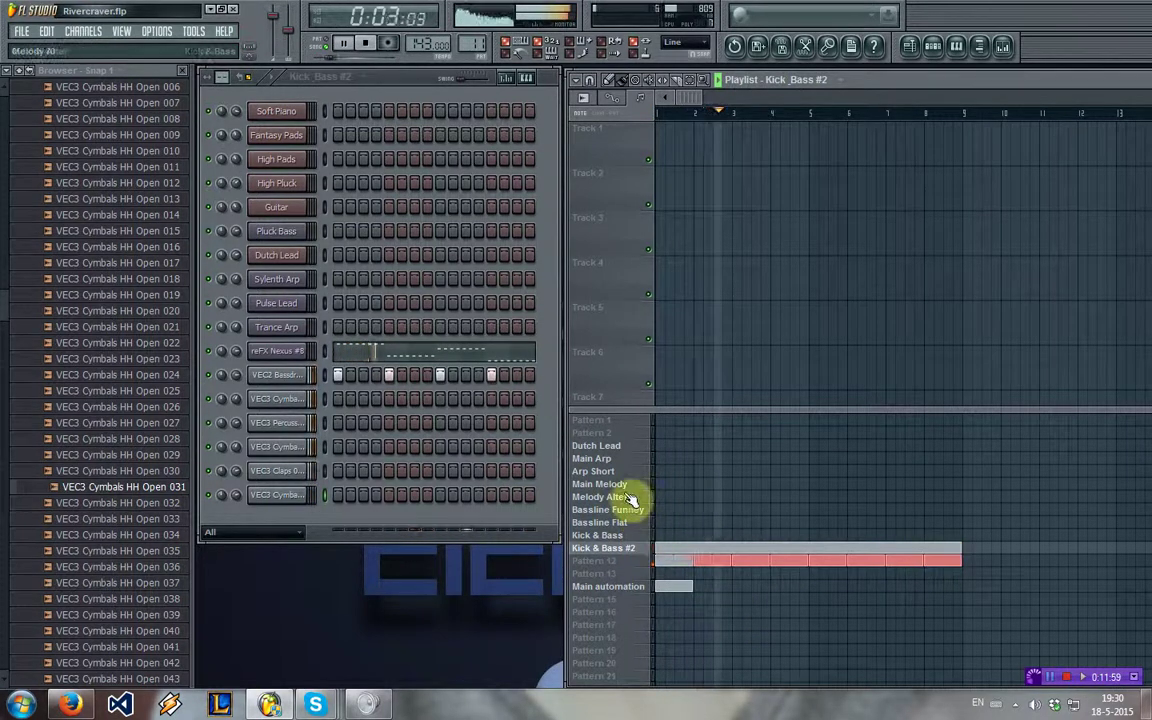
click(659, 485)
key(space)
click(625, 561)
key(space)
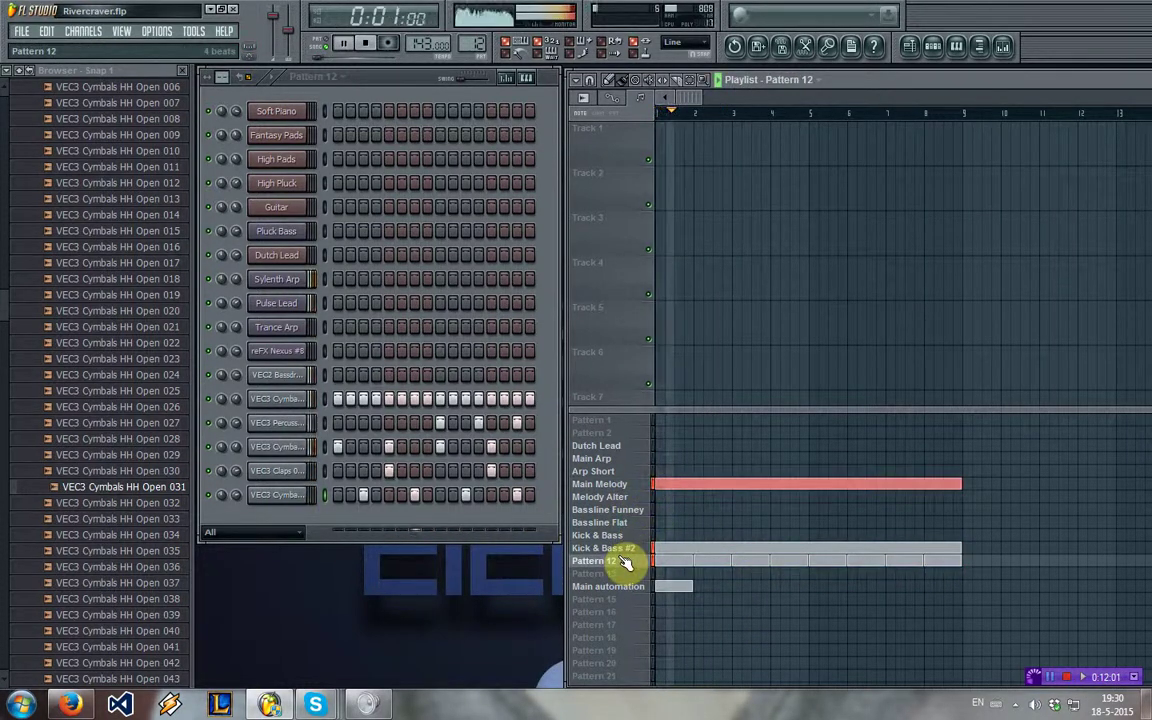
scroll(8, 300, up, 5)
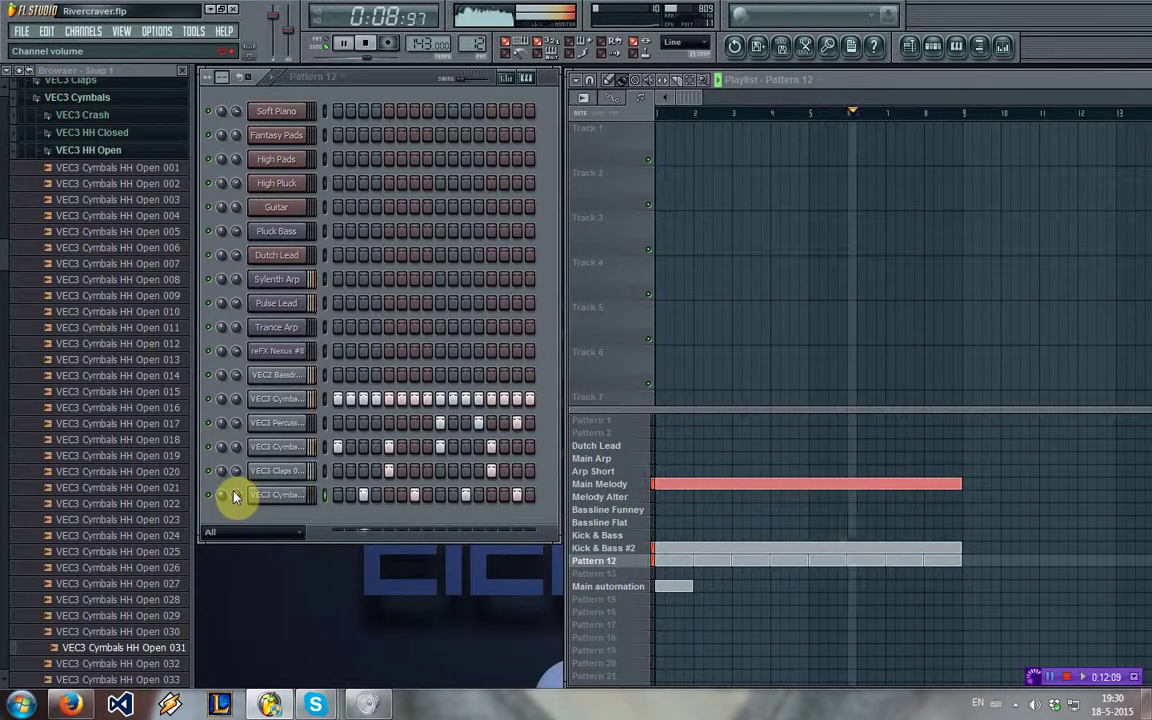
- Clone Pattern 12 in the playlist's pattern list
click(603, 497)
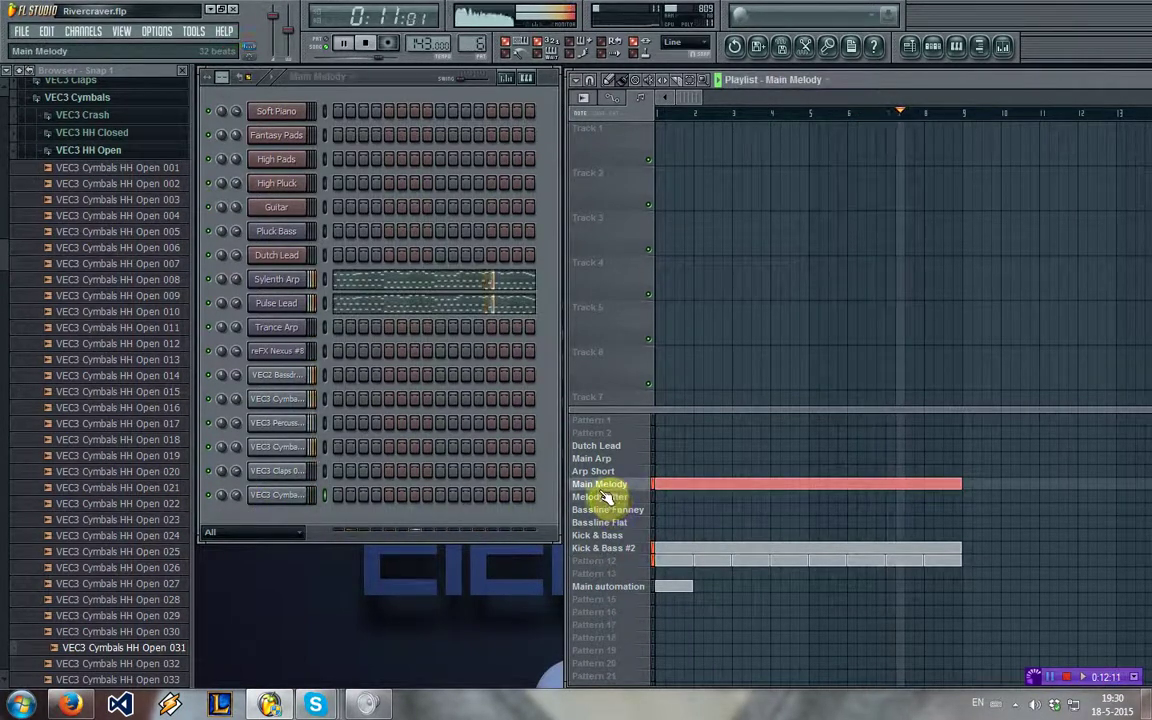
click(617, 564)
right_click(617, 564)
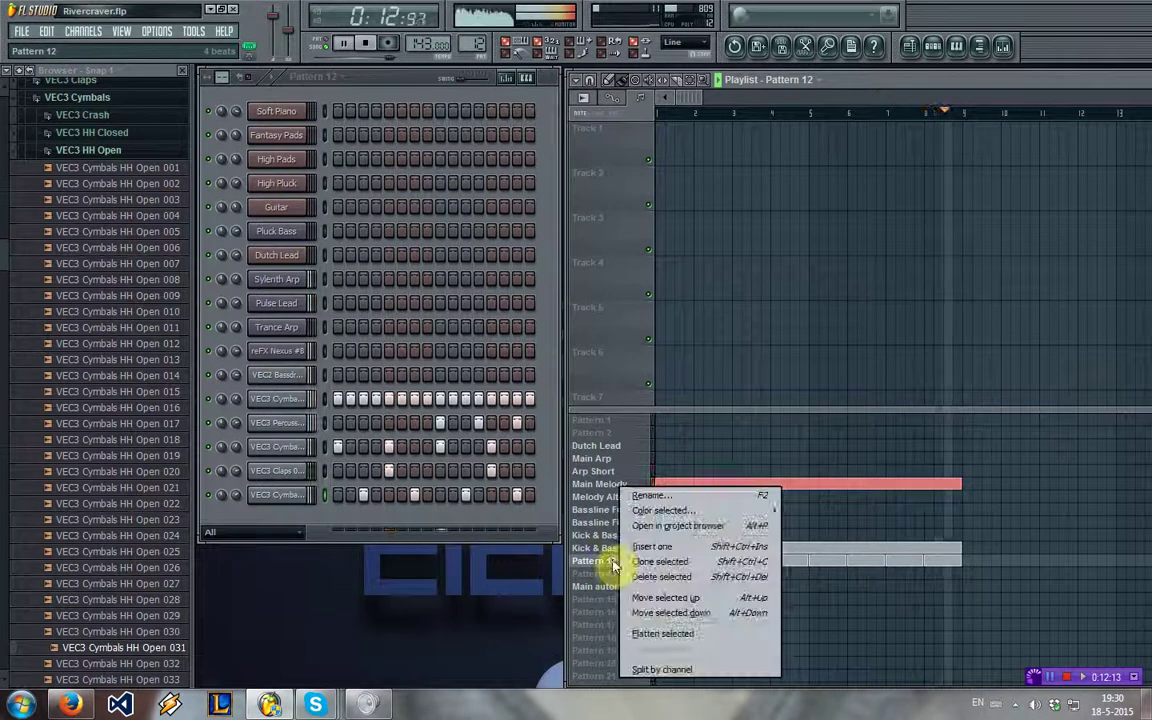
click(612, 561)
- Clear the closed hi-hat and percussion steps in Pattern 13 and lay it across bars 1 to 8 in place of Pattern 12
mouse_move(518, 424)
mouse_down()
mouse_move(375, 422)
mouse_move(534, 403)
mouse_up()
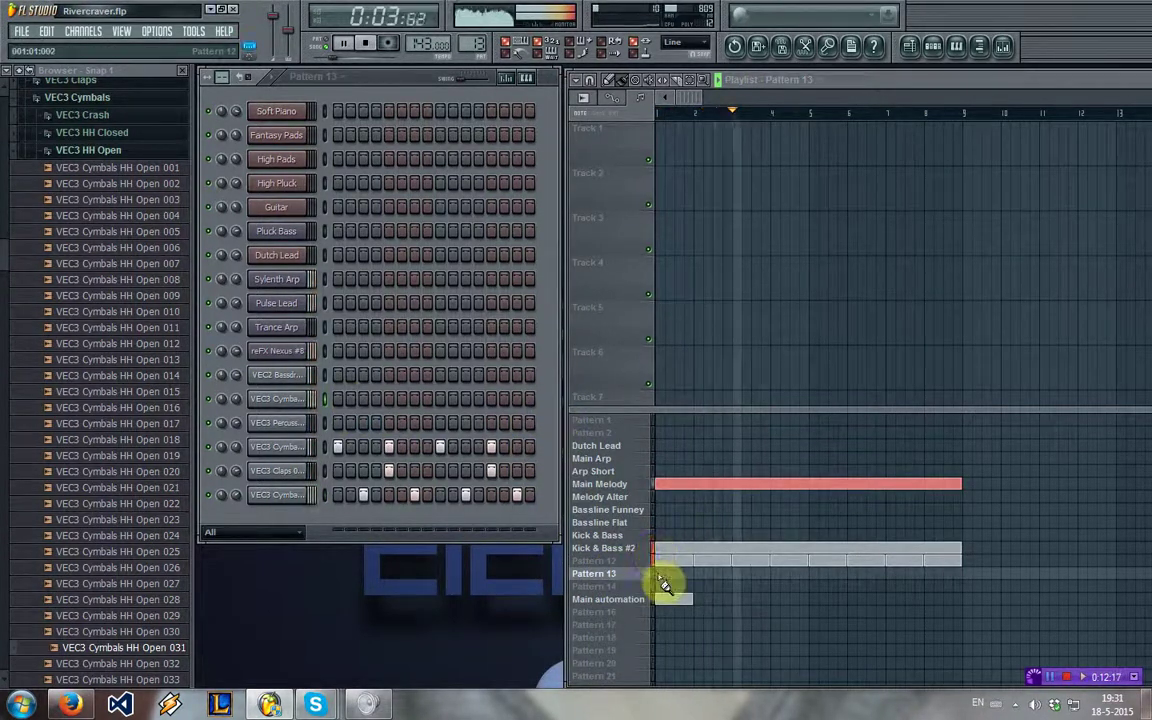
drag(664, 573, 940, 577)
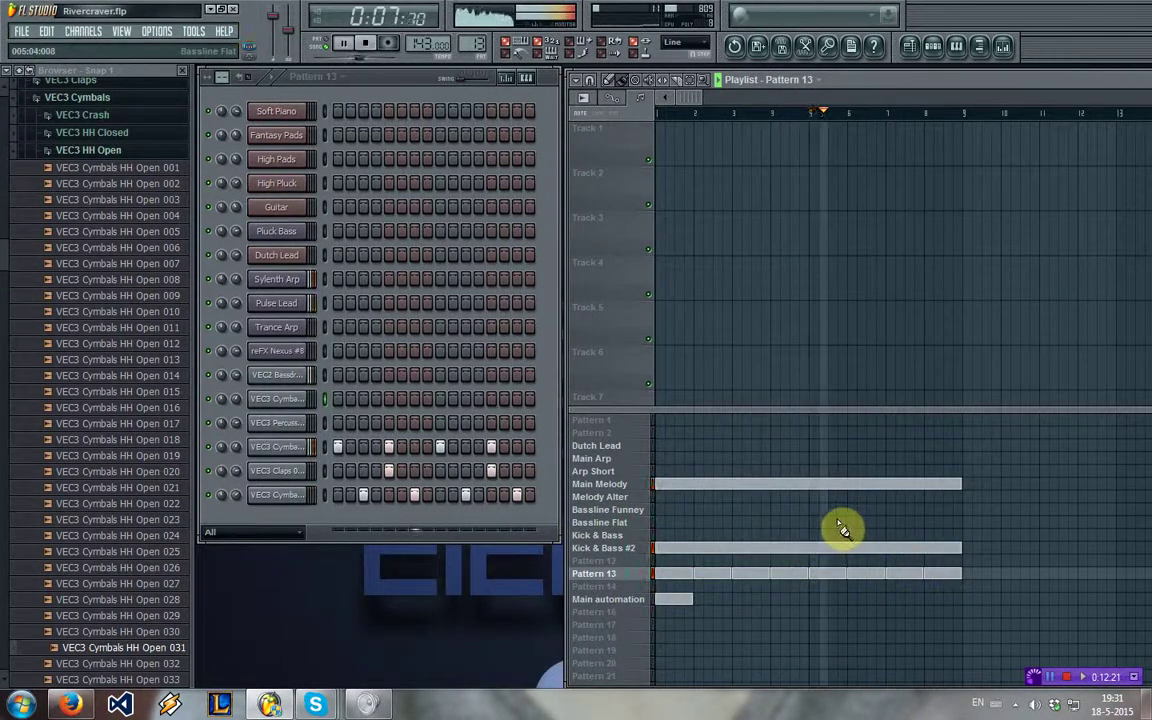